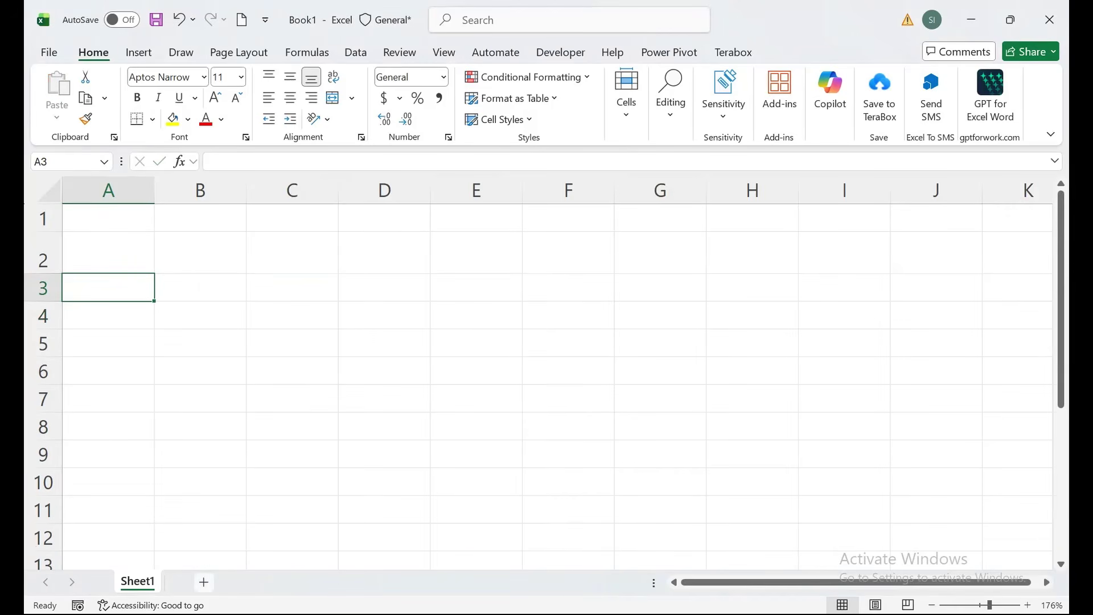
- Add two new worksheets and name them Helper and Control
{"action": "left_click", "coordinate": [204, 582]}
{"action": "type", "text": "Helper"}
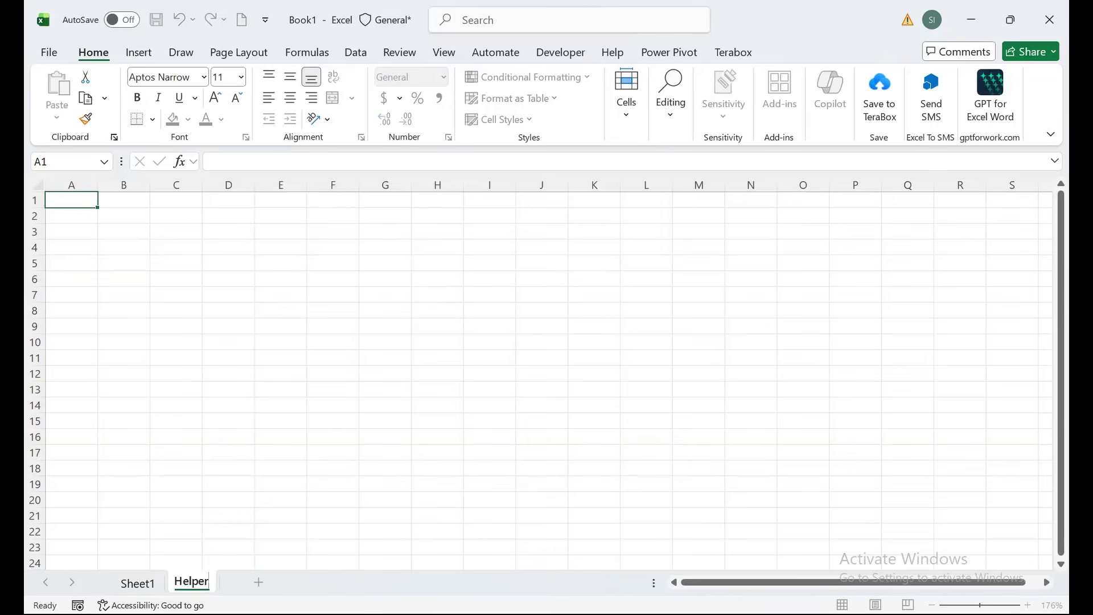
{"action": "left_click", "coordinate": [259, 582]}
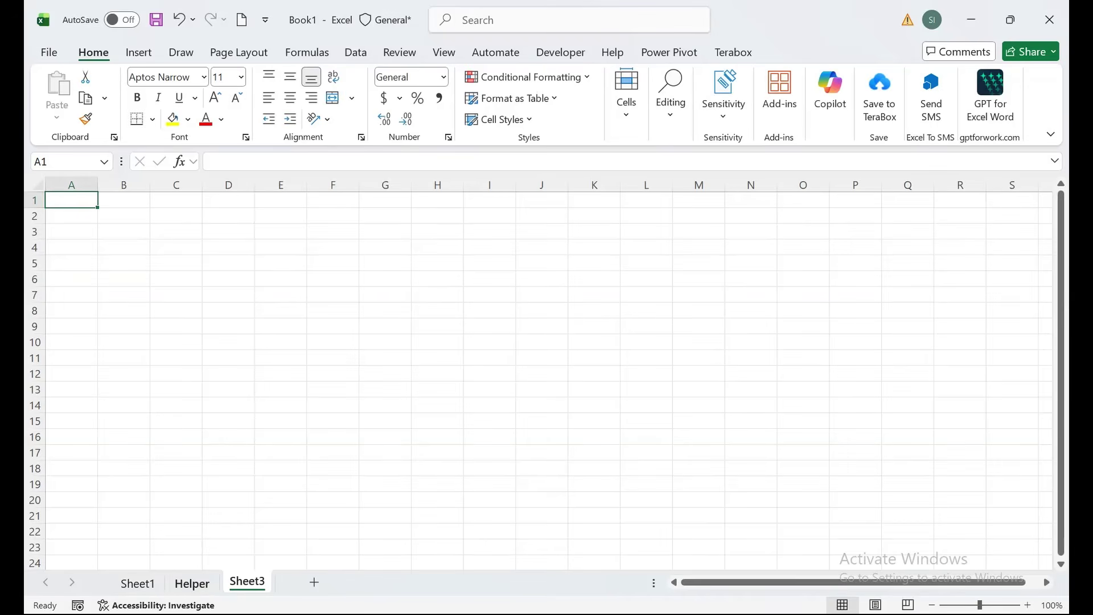
{"action": "type", "text": "Contriol"}
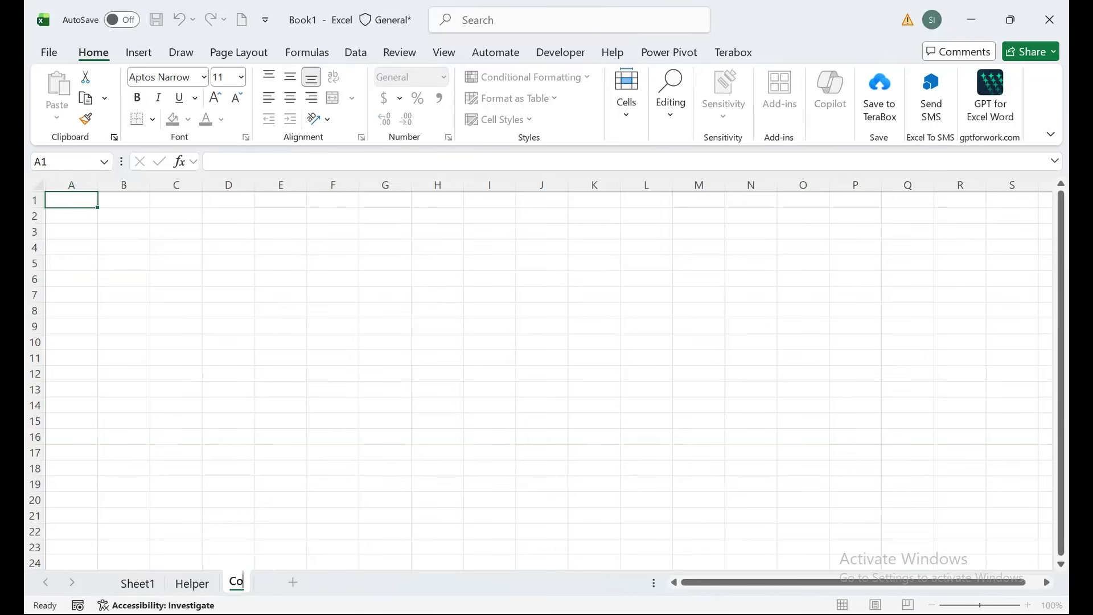
{"action": "key", "text": "BackSpace"}
{"action": "key", "text": "BackSpace"}
{"action": "key", "text": "BackSpace"}
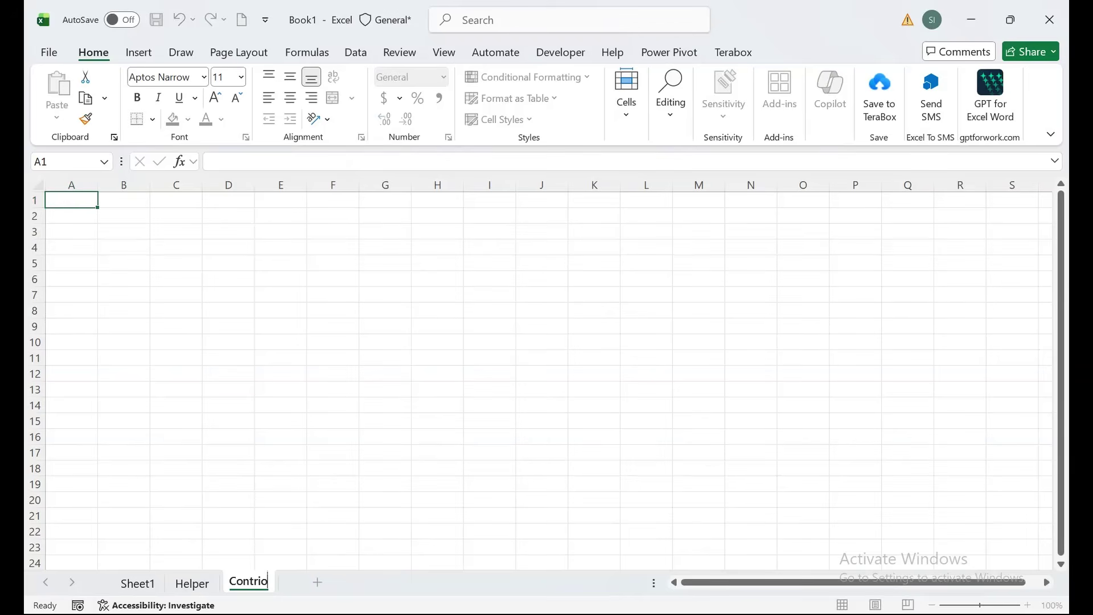
{"action": "type", "text": "ol"}
- On the Helper sheet, enter jan in A2 and fill the month series down to dec in A13
{"action": "left_click", "coordinate": [192, 583]}
{"action": "left_click", "coordinate": [71, 216]}
{"action": "left_click_drag", "start_coordinate": [980, 605], "coordinate": [1008, 605]}
{"action": "type", "text": "jan"}
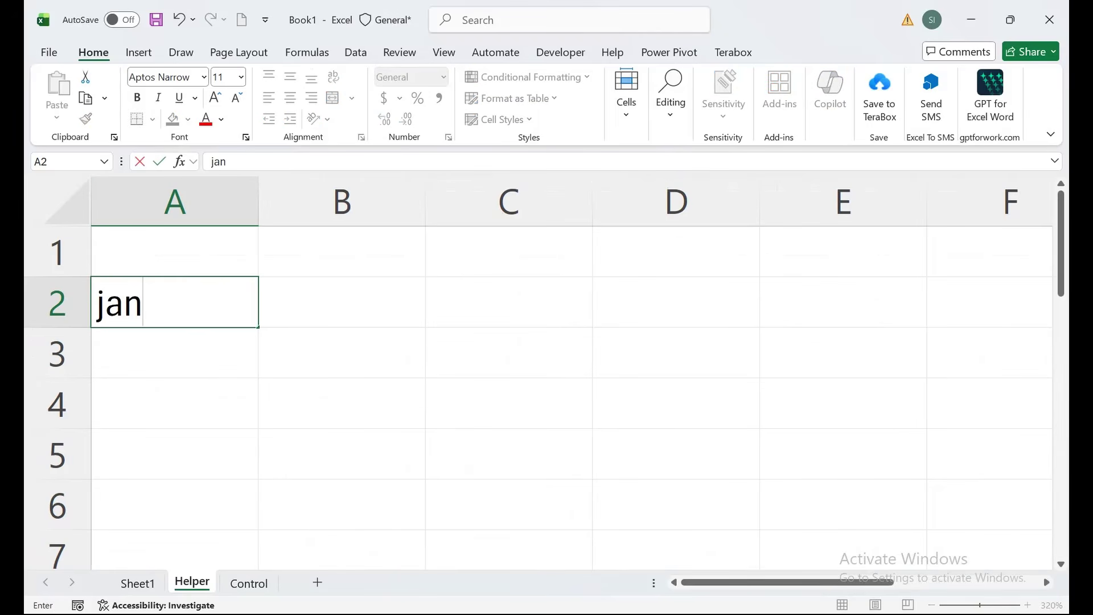
{"action": "left_click", "coordinate": [342, 403]}
{"action": "left_click", "coordinate": [175, 302]}
{"action": "mouse_move", "coordinate": [258, 328]}
{"action": "left_mouse_down"}
{"action": "mouse_move", "coordinate": [258, 450]}
{"action": "mouse_move", "coordinate": [258, 310]}
{"action": "left_mouse_up"}
- Enter 2026 in B2 of the Helper sheet and fill the year series down to 2037 in B13
{"action": "left_click_drag", "start_coordinate": [342, 302], "coordinate": [342, 253]}
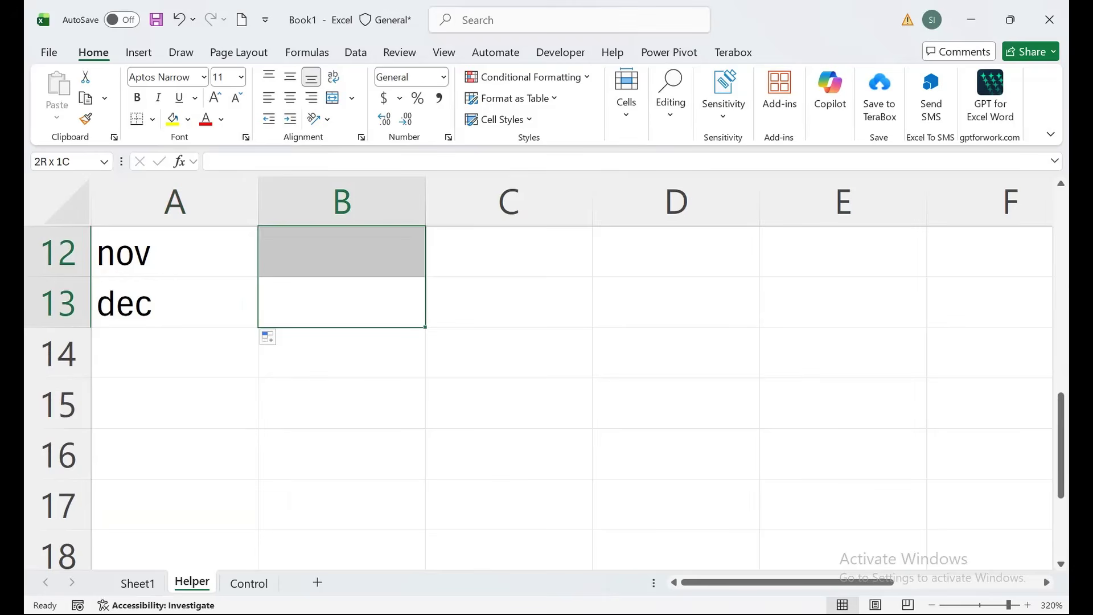
{"action": "scroll", "coordinate": [341, 302], "scroll_direction": "up", "scroll_amount": 4}
{"action": "left_click", "coordinate": [342, 302]}
{"action": "type", "text": "2026"}
{"action": "key", "text": "Return"}
{"action": "left_click", "coordinate": [342, 303]}
{"action": "mouse_move", "coordinate": [425, 328]}
{"action": "left_mouse_down"}
{"action": "mouse_move", "coordinate": [428, 394]}
{"action": "mouse_move", "coordinate": [428, 216]}
{"action": "mouse_move", "coordinate": [428, 324]}
{"action": "left_mouse_up"}
{"action": "left_click_drag", "start_coordinate": [393, 356], "coordinate": [71, 219]}
{"action": "left_click", "coordinate": [342, 302]}
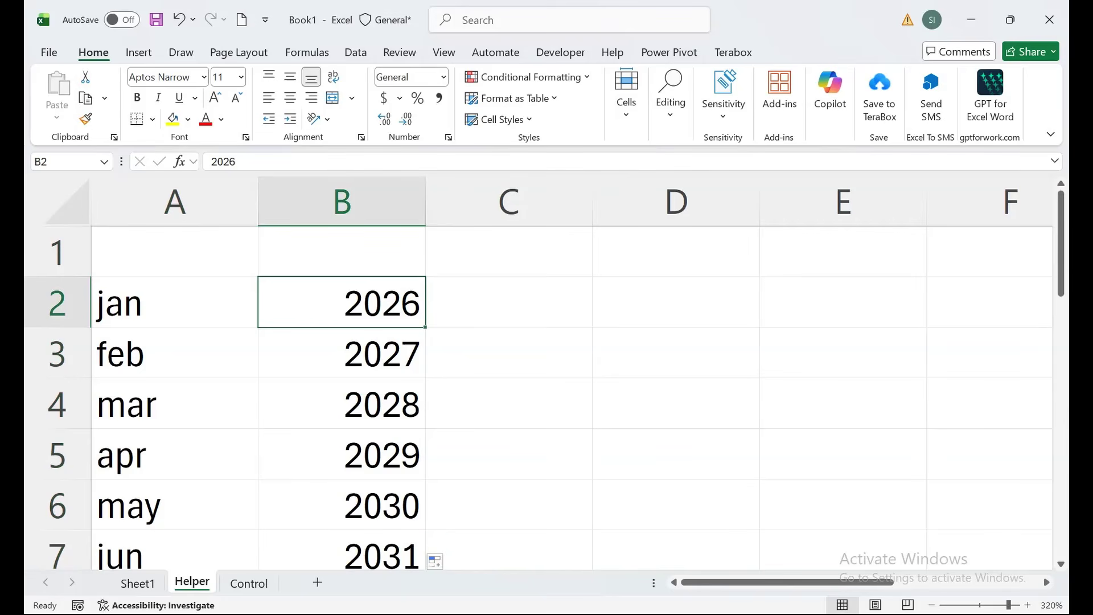
{"action": "scroll", "coordinate": [538, 373], "scroll_direction": "down", "scroll_amount": 5}
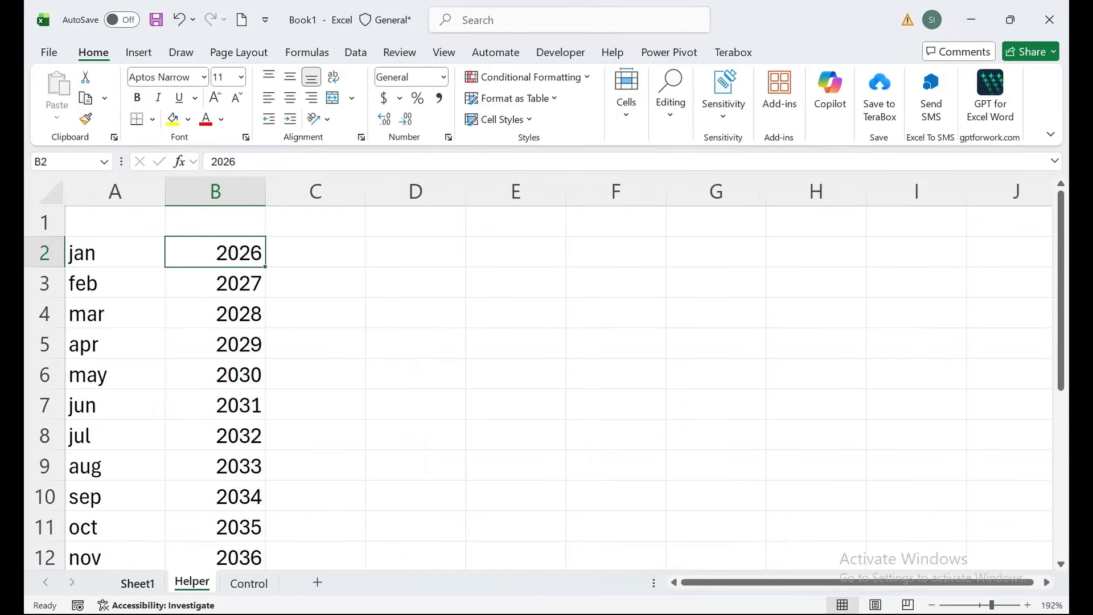
- On Sheet1, enter the headers Sn in A3 and Emp Name in B3
{"action": "key", "text": "ctrl+Page_Up"}
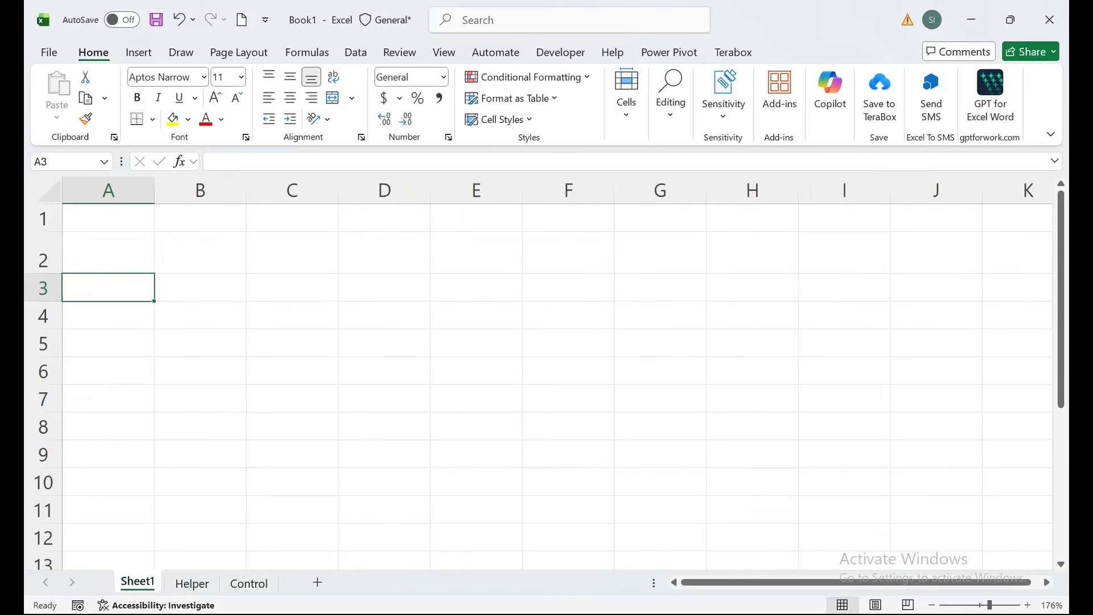
{"action": "type", "text": "Sn"}
{"action": "key", "text": "Tab"}
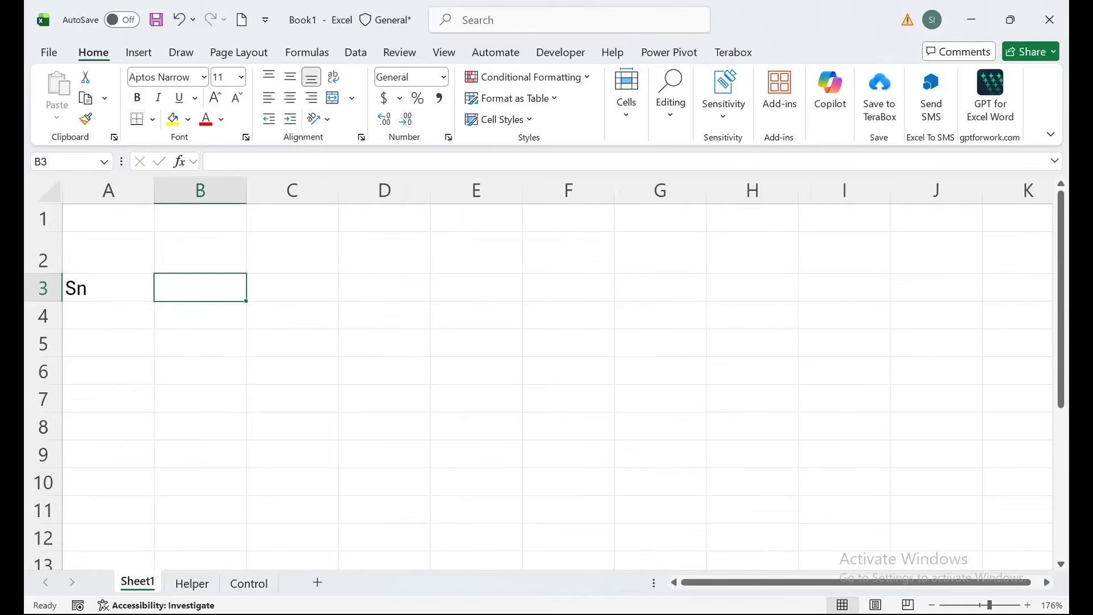
{"action": "type", "text": "Emp Name"}
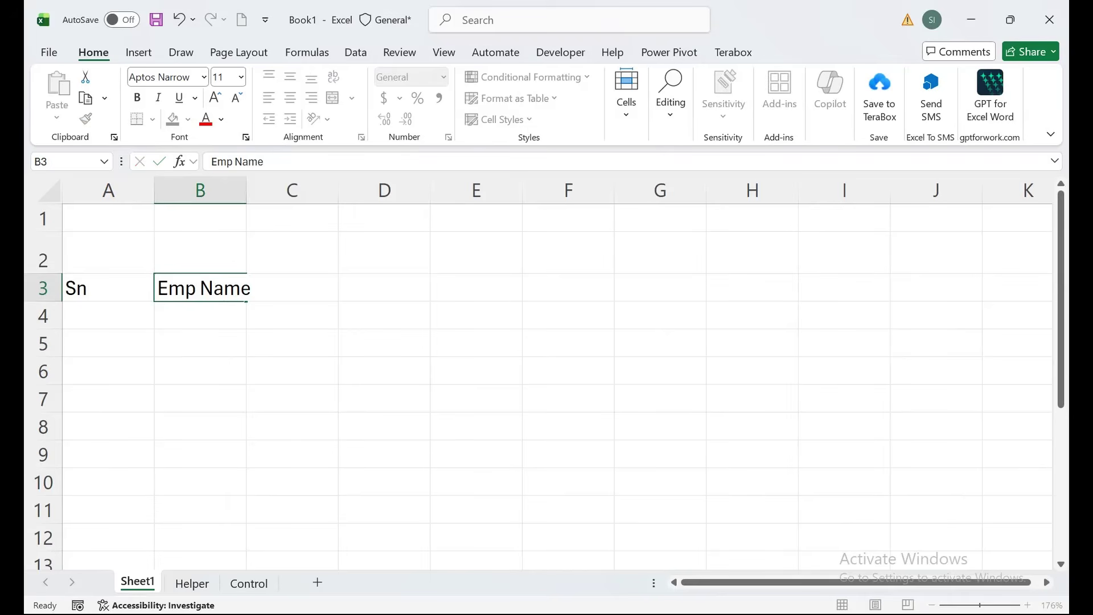
{"action": "key", "text": "Tab"}
- Add a list data validation to A2 of Sheet1 using the months in Helper!$A$2:$A$13 as source
{"action": "left_click", "coordinate": [109, 253]}
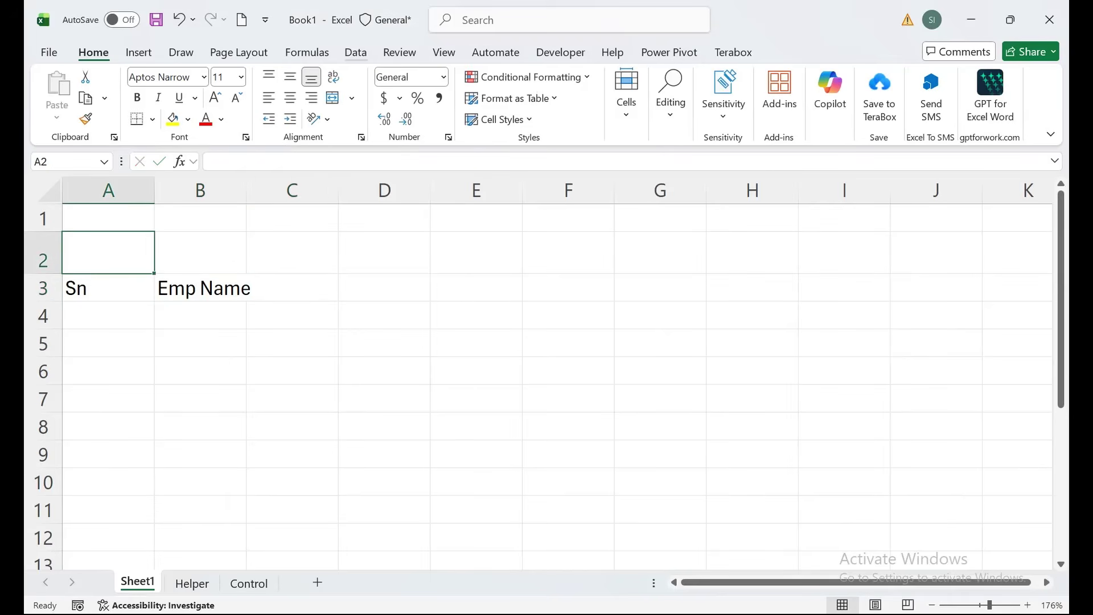
{"action": "left_click", "coordinate": [356, 52]}
{"action": "left_click", "coordinate": [740, 119]}
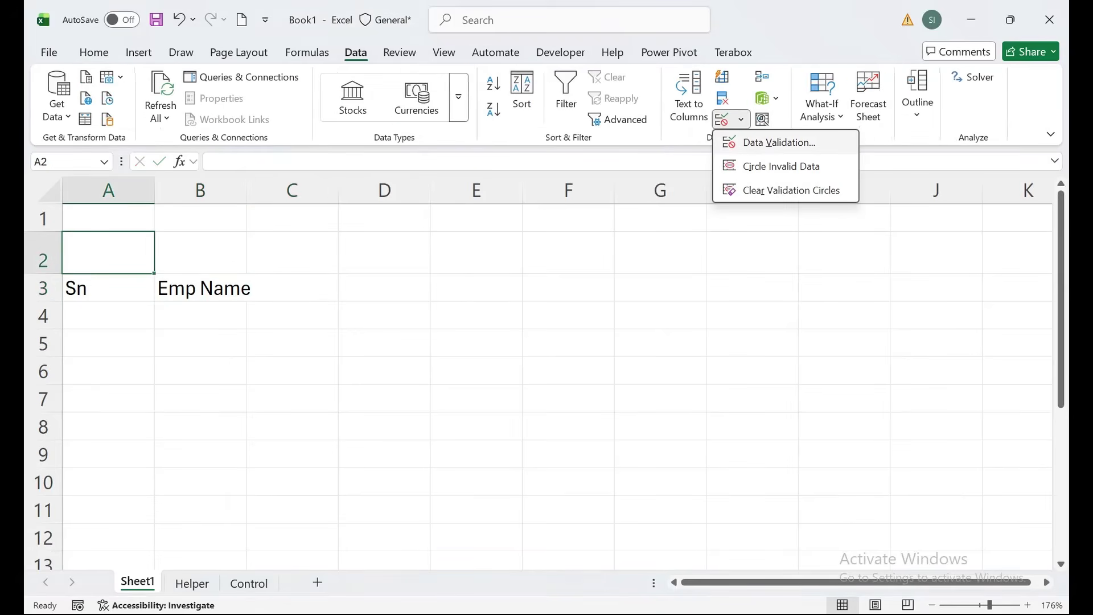
{"action": "left_click", "coordinate": [774, 142]}
{"action": "left_click_drag", "start_coordinate": [199, 328], "coordinate": [636, 225]}
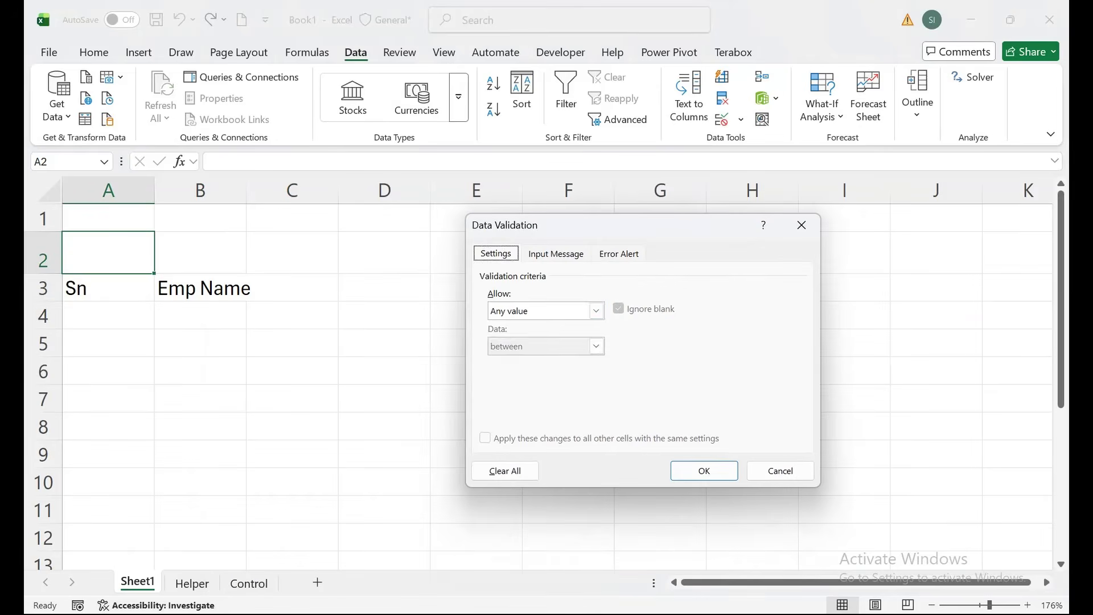
{"action": "left_click", "coordinate": [596, 311]}
{"action": "left_click", "coordinate": [541, 361]}
{"action": "left_click", "coordinate": [672, 380]}
{"action": "type", "text": "="}
{"action": "left_click", "coordinate": [192, 582]}
{"action": "left_click_drag", "start_coordinate": [113, 253], "coordinate": [113, 564]}
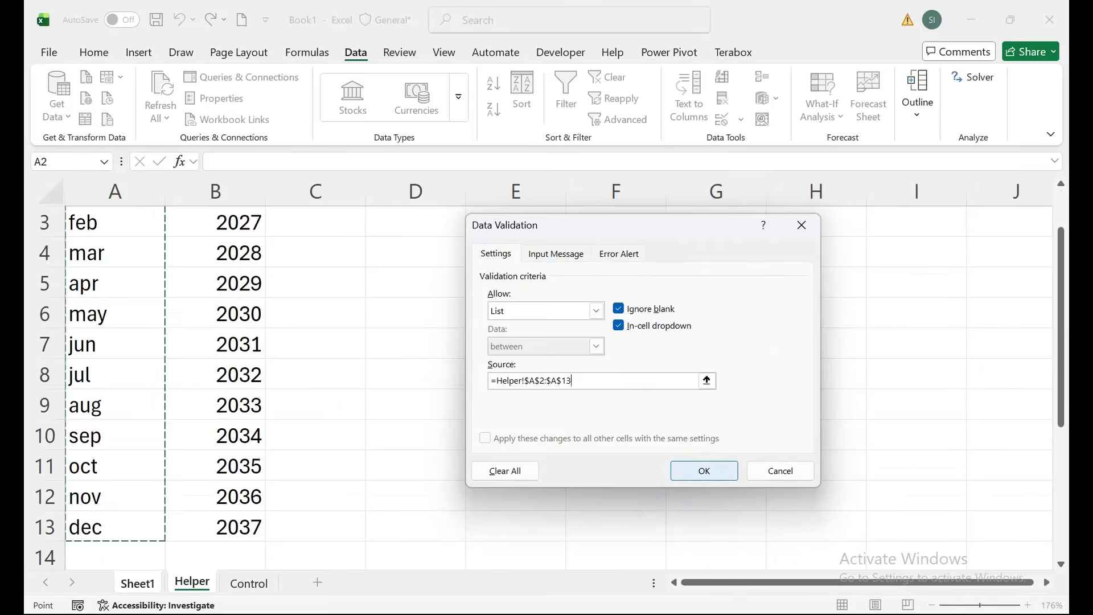
{"action": "left_click", "coordinate": [704, 470]}
- Add a list data validation to B2 of Sheet1 using the years in Helper!$B$2:$B$13 as source
{"action": "left_click", "coordinate": [201, 253]}
{"action": "left_click", "coordinate": [741, 119]}
{"action": "left_click", "coordinate": [766, 139]}
{"action": "left_click", "coordinate": [595, 310]}
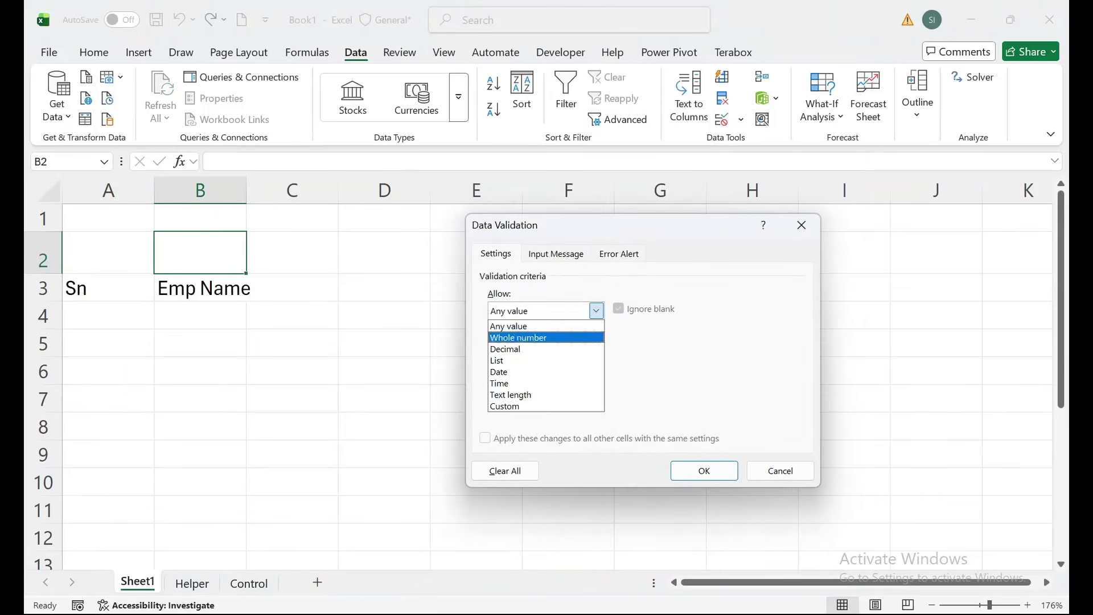
{"action": "left_click", "coordinate": [497, 361]}
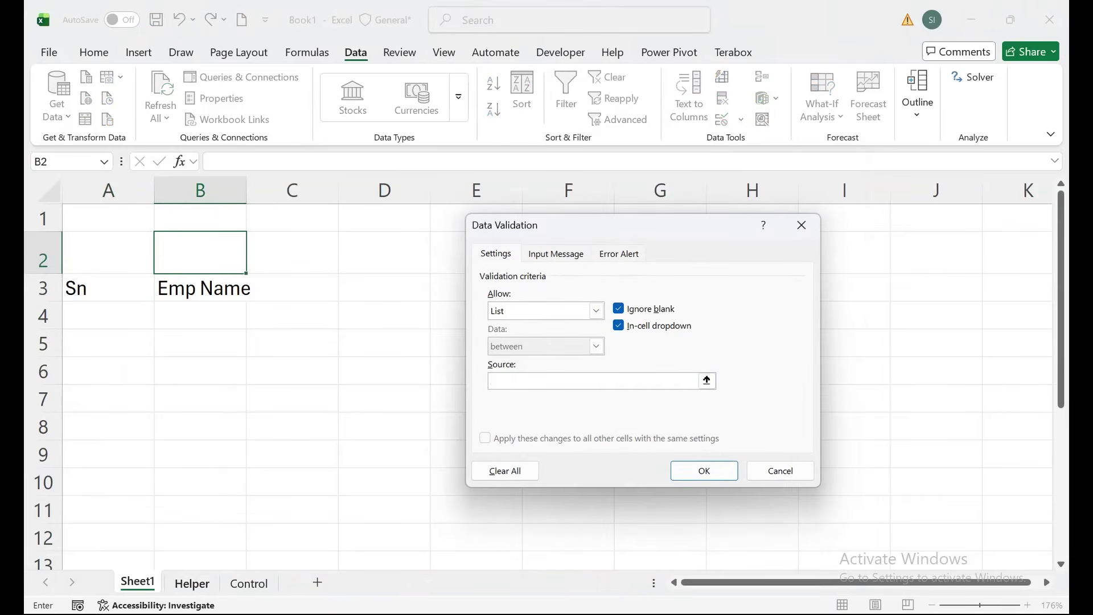
{"action": "left_click", "coordinate": [191, 582]}
{"action": "left_click", "coordinate": [215, 222]}
{"action": "left_click_drag", "start_coordinate": [215, 222], "coordinate": [215, 526]}
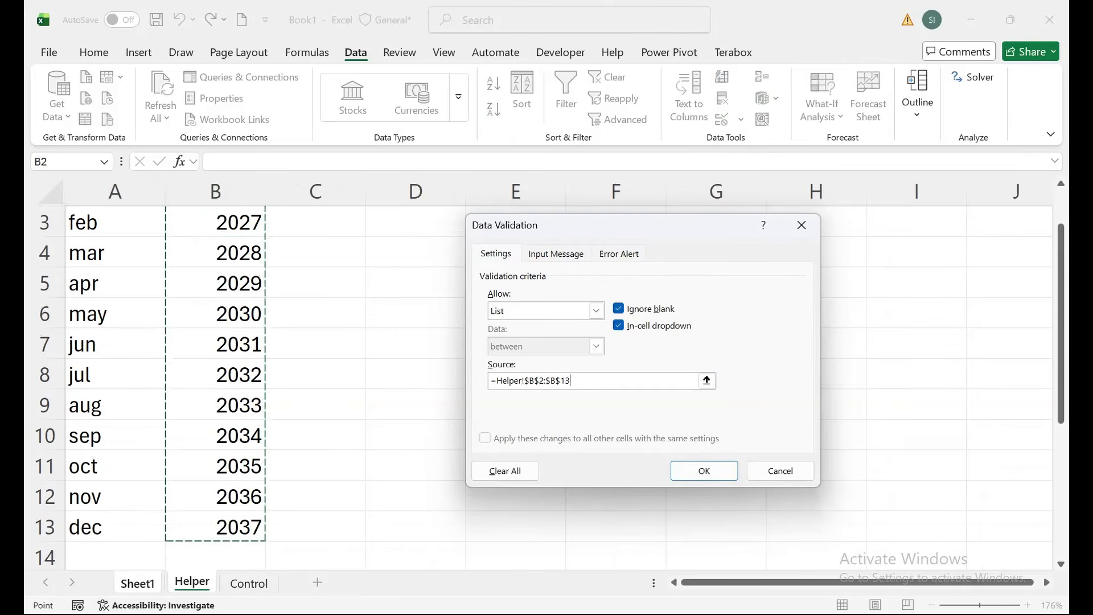
{"action": "left_click", "coordinate": [704, 470]}
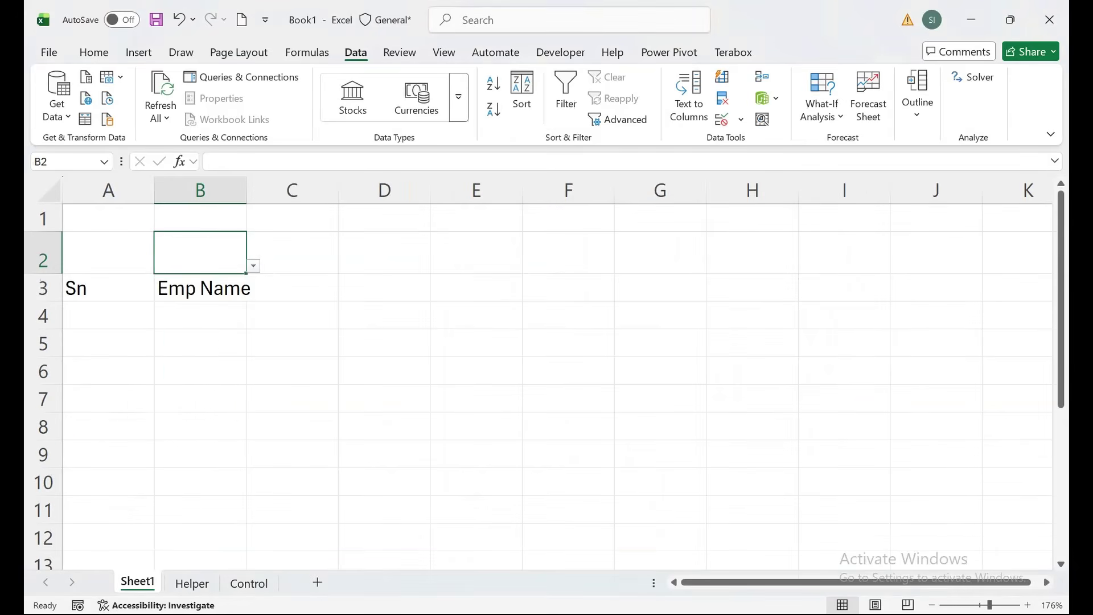
- Choose the year 2026 in B2 and the month mar in A2 from their dropdown lists
{"action": "left_click", "coordinate": [251, 266]}
{"action": "left_click", "coordinate": [200, 281]}
{"action": "left_click", "coordinate": [108, 252]}
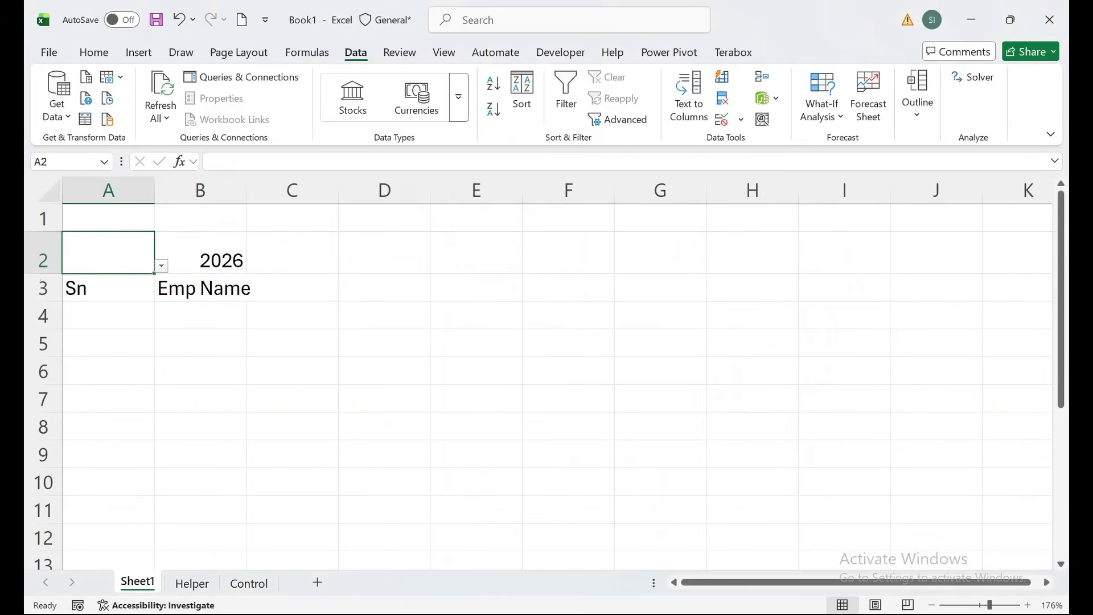
{"action": "left_click", "coordinate": [161, 265]}
{"action": "left_click", "coordinate": [80, 308]}
- Center A2:B2 horizontally and vertically in bold, and autofit the width of column B
{"action": "left_click_drag", "start_coordinate": [199, 252], "coordinate": [109, 252]}
{"action": "left_click", "coordinate": [94, 52]}
{"action": "left_click", "coordinate": [290, 97]}
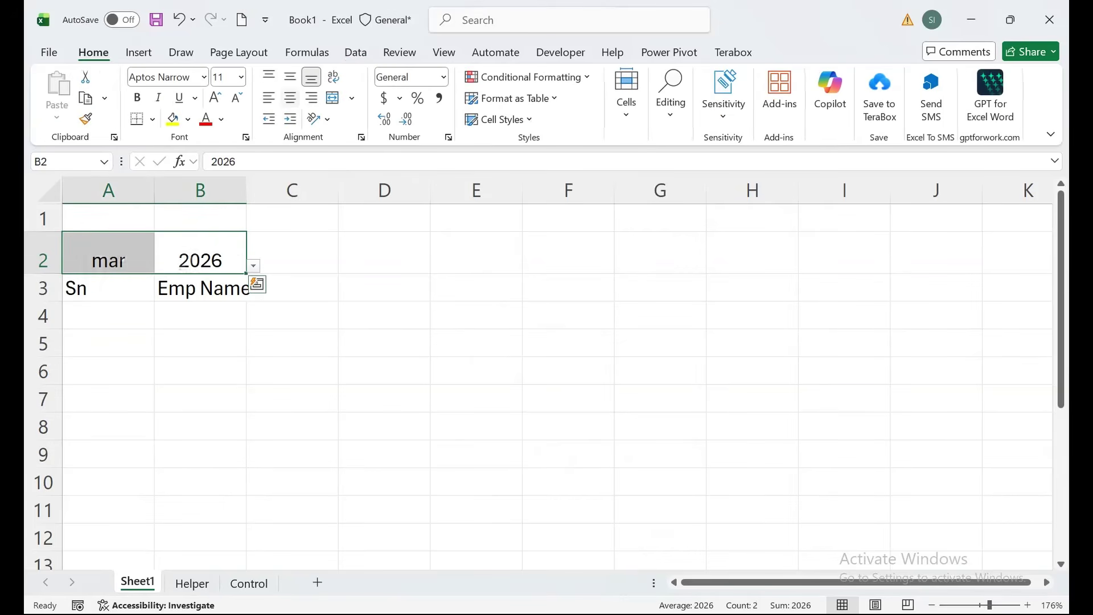
{"action": "left_click", "coordinate": [290, 76]}
{"action": "left_click", "coordinate": [137, 97]}
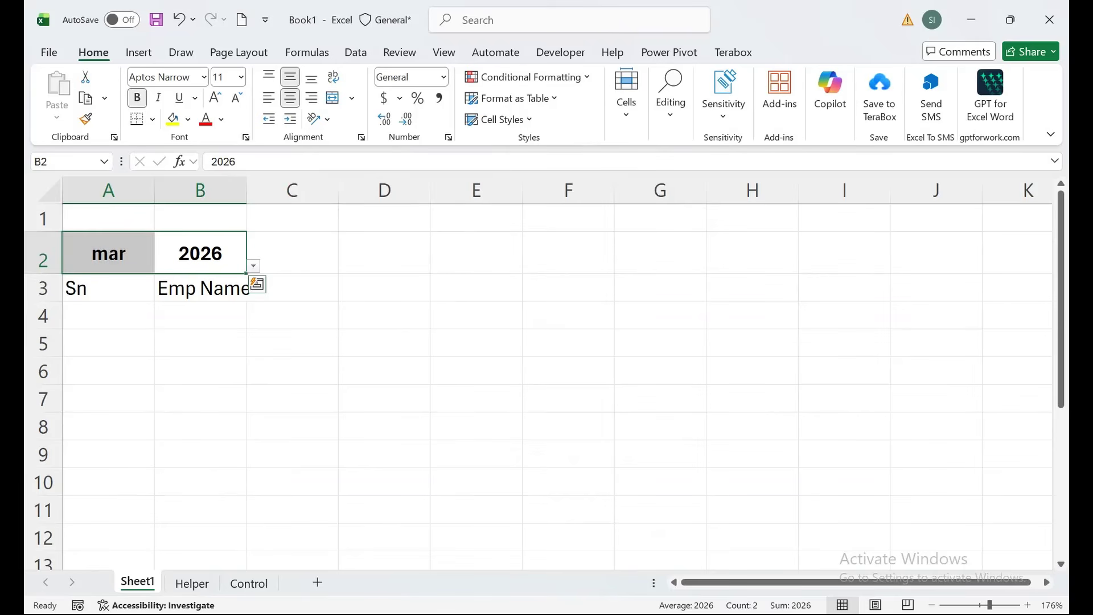
{"action": "left_click", "coordinate": [108, 253]}
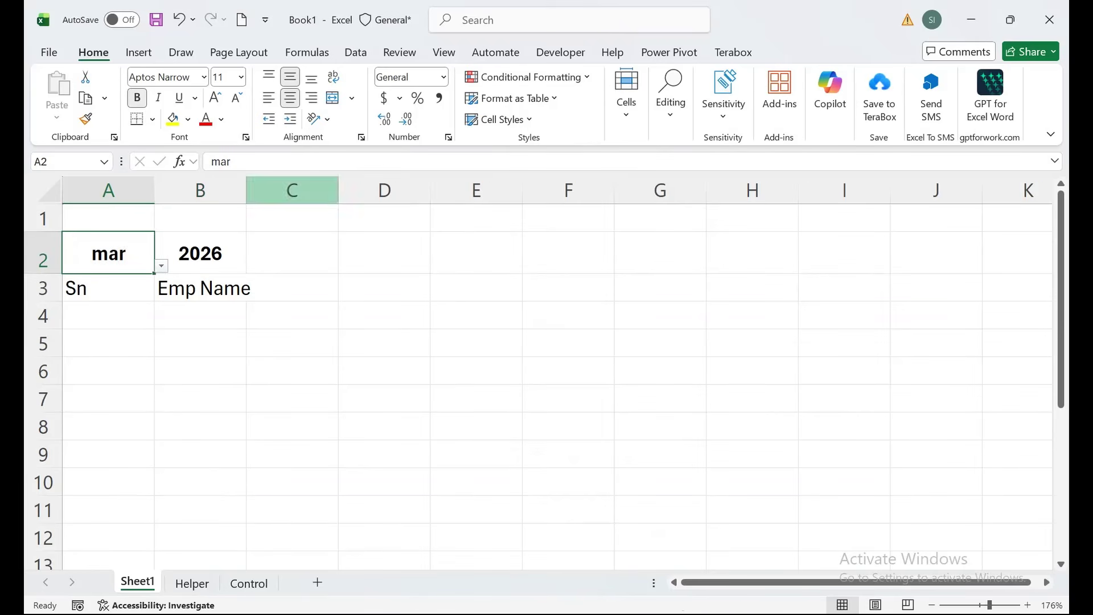
{"action": "double_click", "coordinate": [246, 190]}
- Enter the formula =DATE(B2,MONTH(1&A2),1) in C3 to return the first day of the chosen month
{"action": "left_click", "coordinate": [302, 288]}
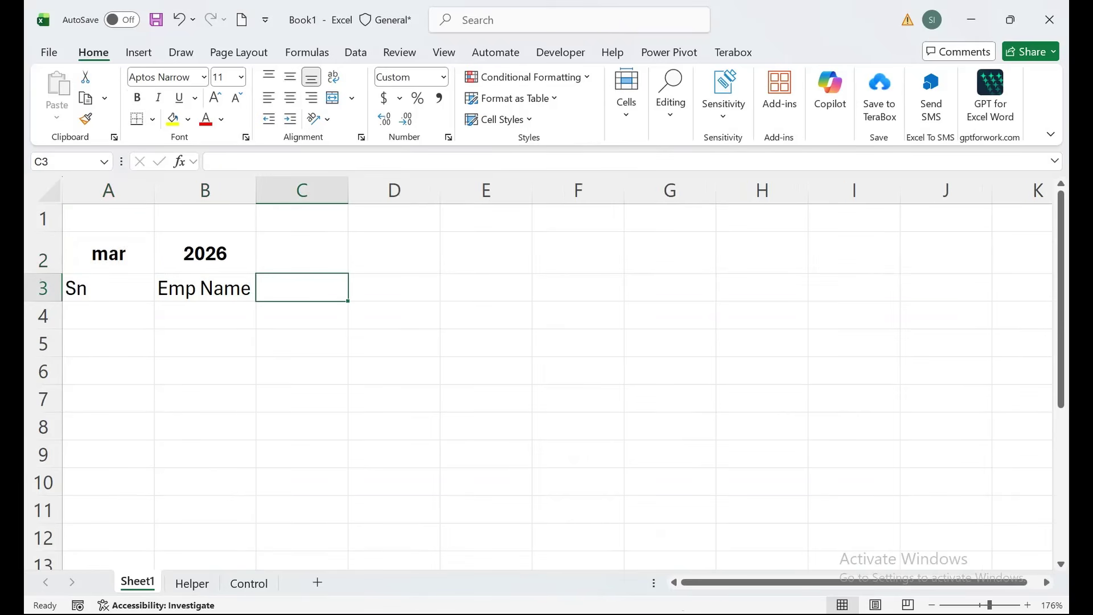
{"action": "type", "text": "=date"}
{"action": "key", "text": "Tab"}
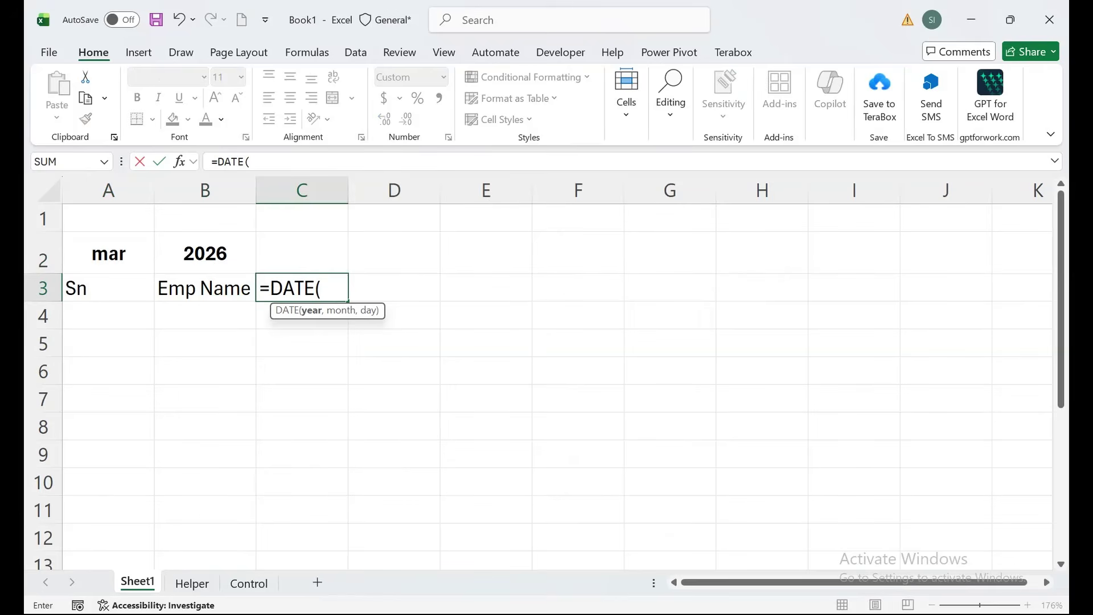
{"action": "key", "text": "Left"}
{"action": "key", "text": "Up"}
{"action": "type", "text": ",mon"}
{"action": "key", "text": "Tab"}
{"action": "key", "text": "Left"}
{"action": "key", "text": "Left"}
{"action": "key", "text": "BackSpace"}
{"action": "key", "text": "BackSpace"}
{"action": "type", "text": "1^"}
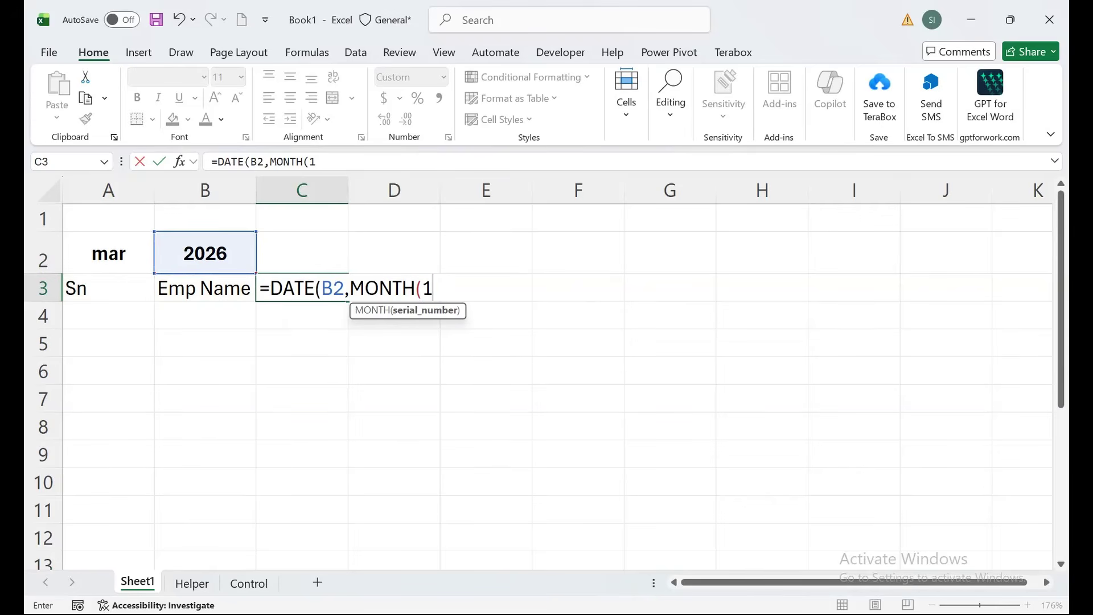
{"action": "key", "text": "BackSpace"}
{"action": "type", "text": "&"}
{"action": "key", "text": "Left"}
{"action": "key", "text": "Left"}
{"action": "key", "text": "Up"}
{"action": "type", "text": "),"}
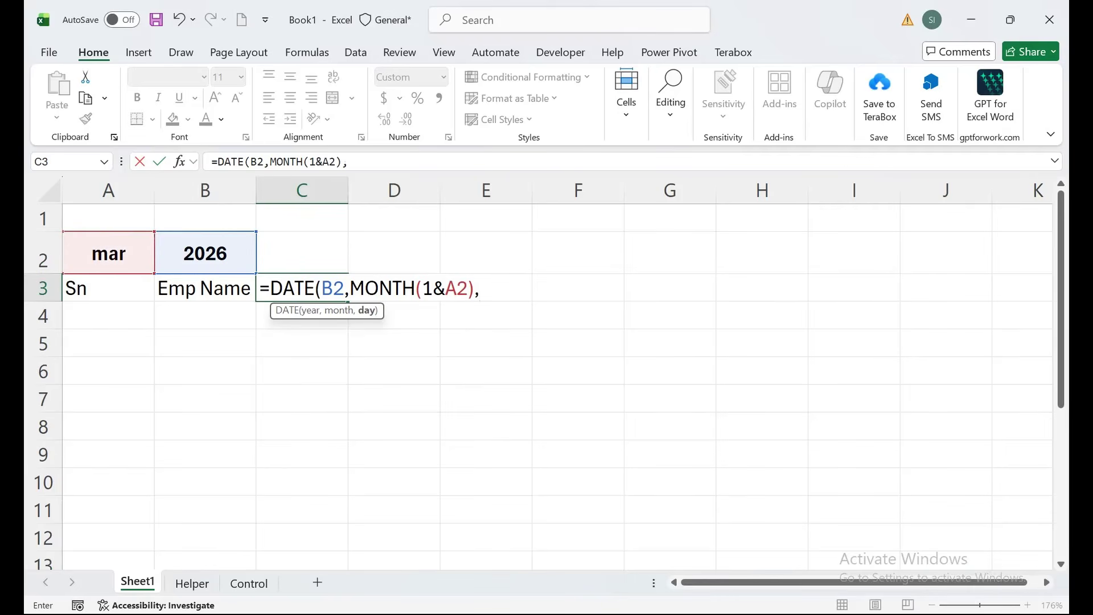
{"action": "type", "text": "1)"}
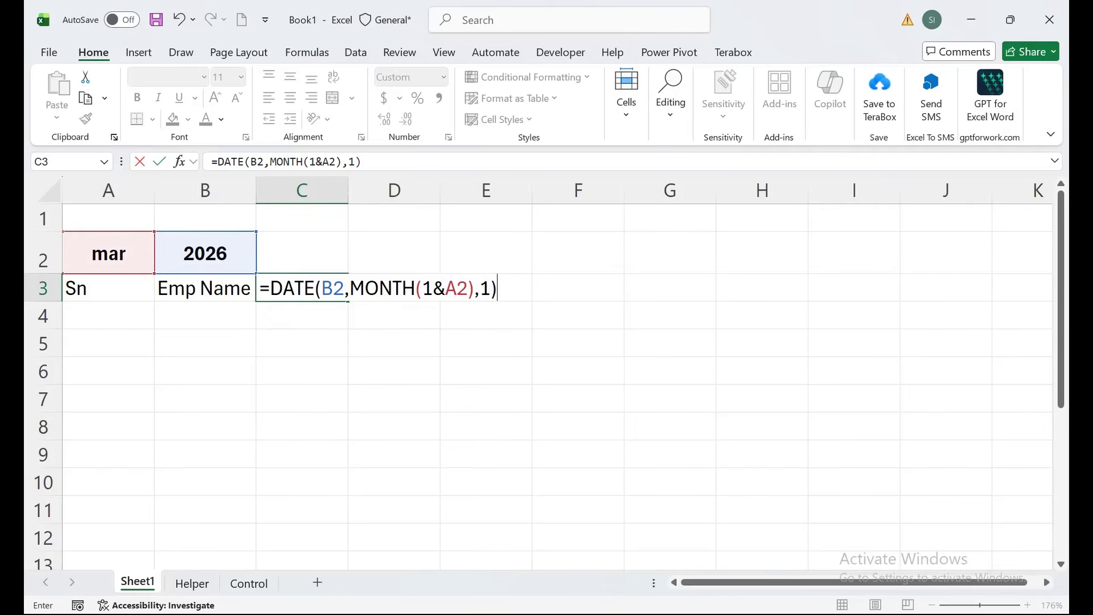
{"action": "key", "text": "Return"}
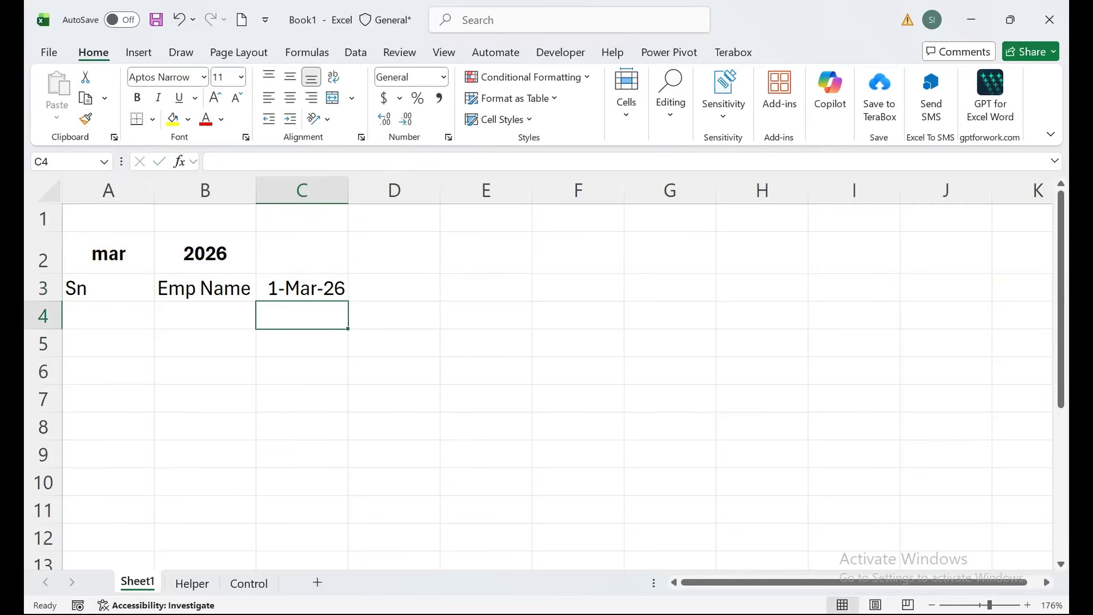
- Apply the custom number format dd to the date in C3 and center it horizontally
{"action": "left_click", "coordinate": [302, 287]}
{"action": "left_click", "coordinate": [448, 137]}
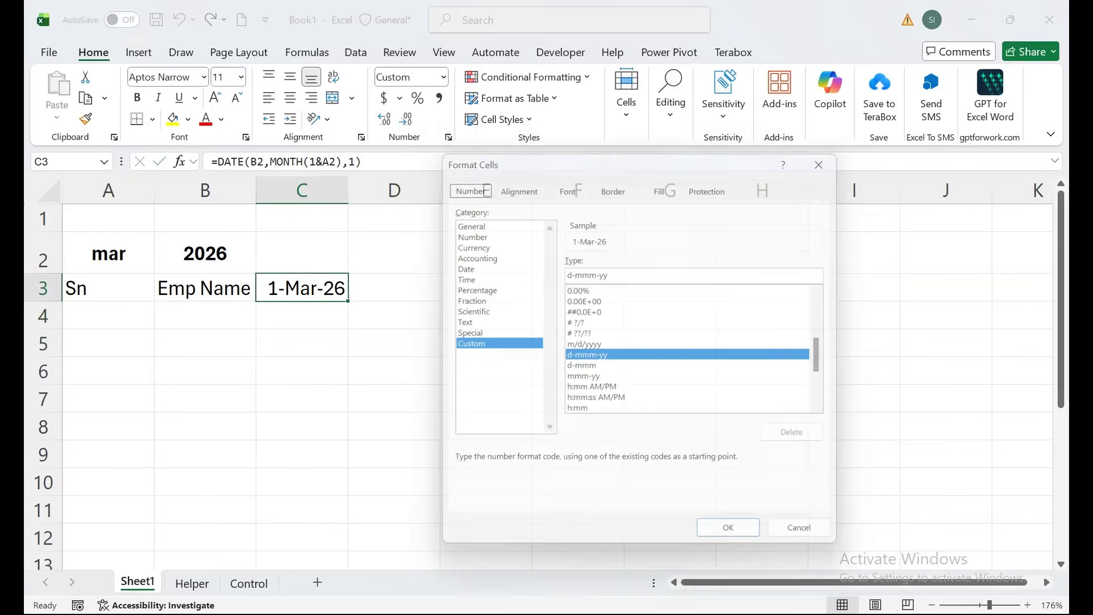
{"action": "key", "text": "Tab"}
{"action": "key", "text": "Tab"}
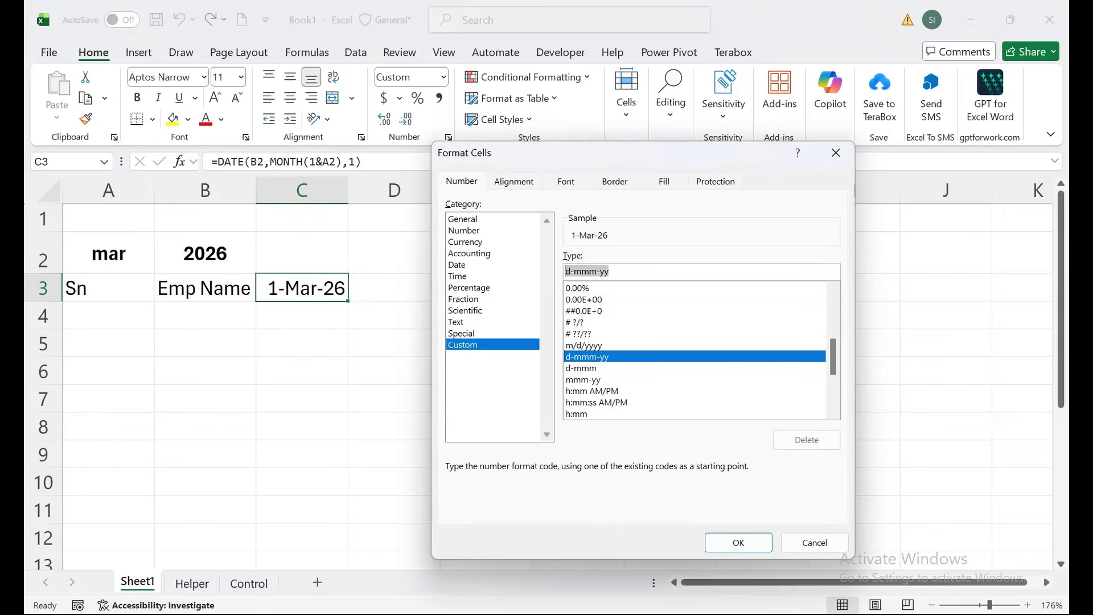
{"action": "type", "text": "dd"}
{"action": "key", "text": "Return"}
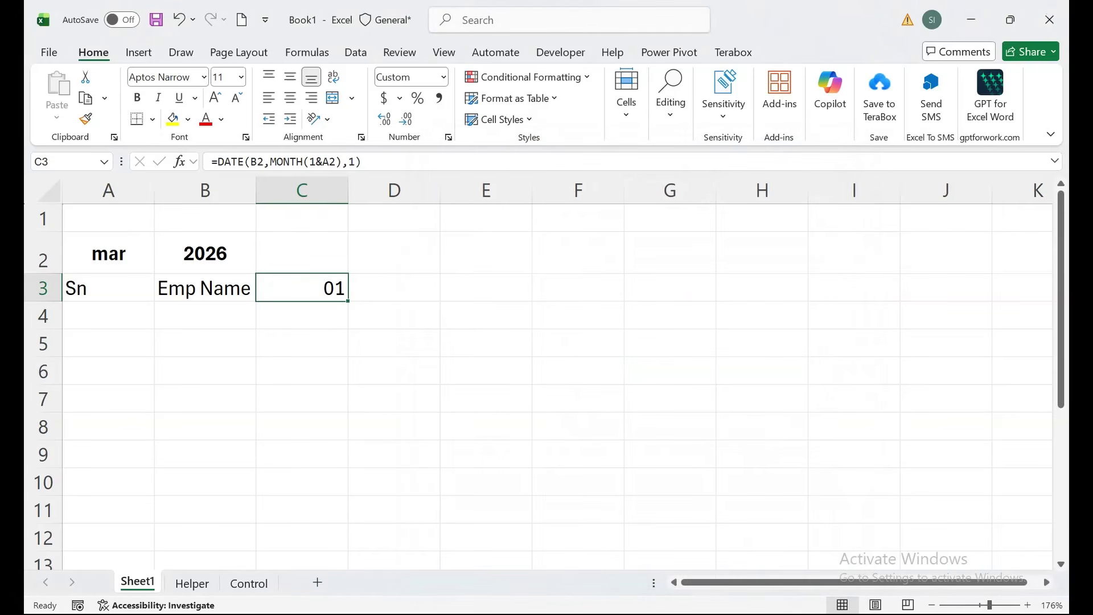
{"action": "left_click", "coordinate": [290, 98]}
- Enter the label Start Date in F2
{"action": "left_click", "coordinate": [394, 287]}
{"action": "type", "text": "="}
{"action": "type", "text": "Start Dat"}
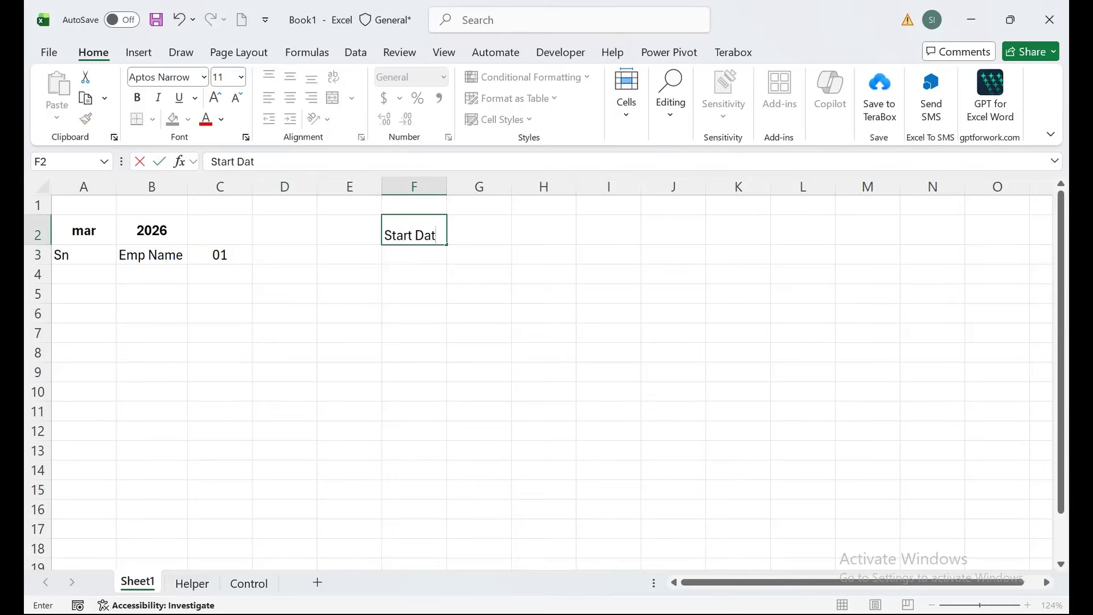
{"action": "type", "text": "e"}
{"action": "key", "text": "Tab"}
- Enter the formula =DATEVALUE(1&A2&B2) in G2 and display the result in the d-mmm-yy date format
{"action": "type", "text": "="}
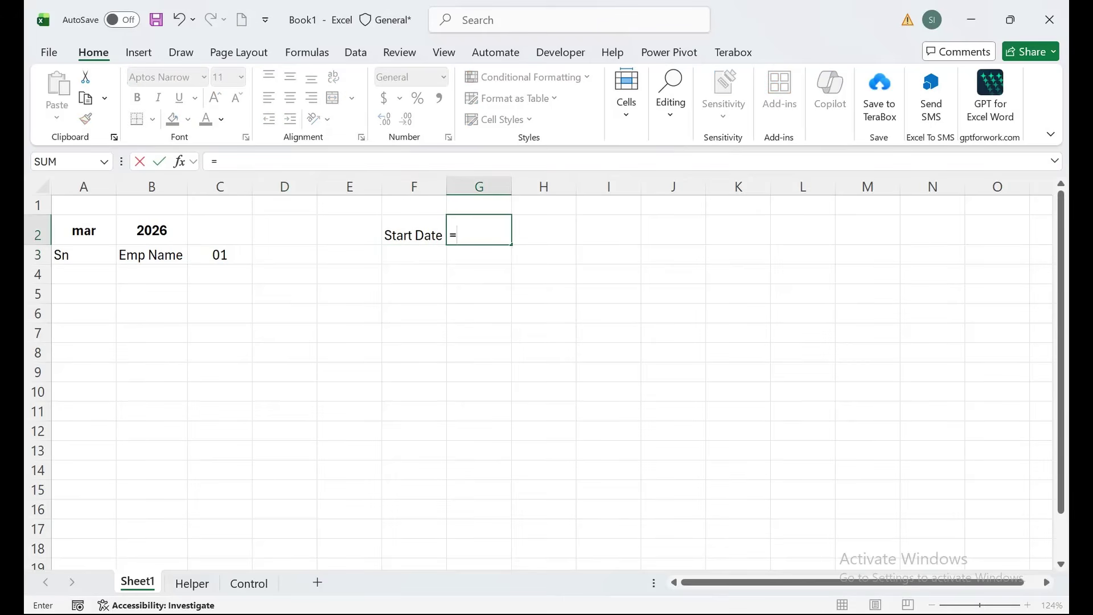
{"action": "type", "text": "da"}
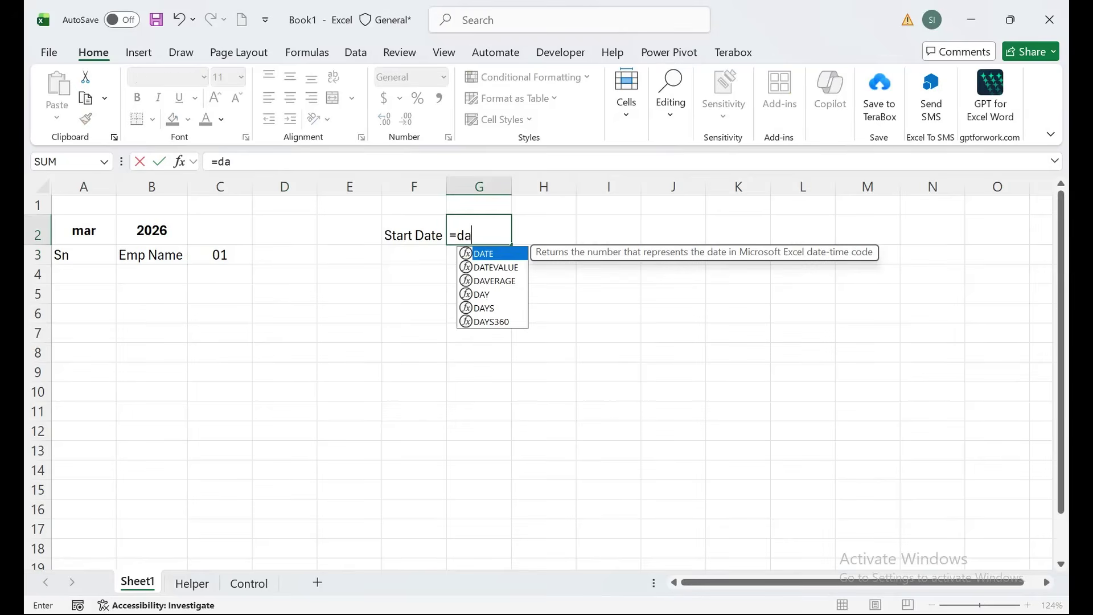
{"action": "key", "text": "Down"}
{"action": "key", "text": "Tab"}
{"action": "type", "text": "1&"}
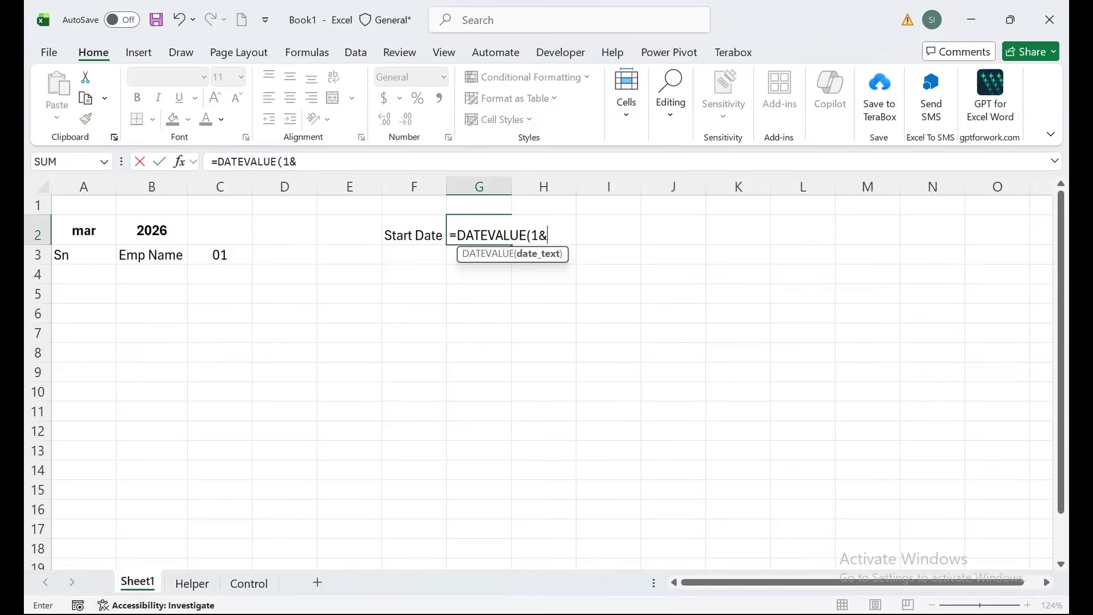
{"action": "left_click", "coordinate": [84, 230]}
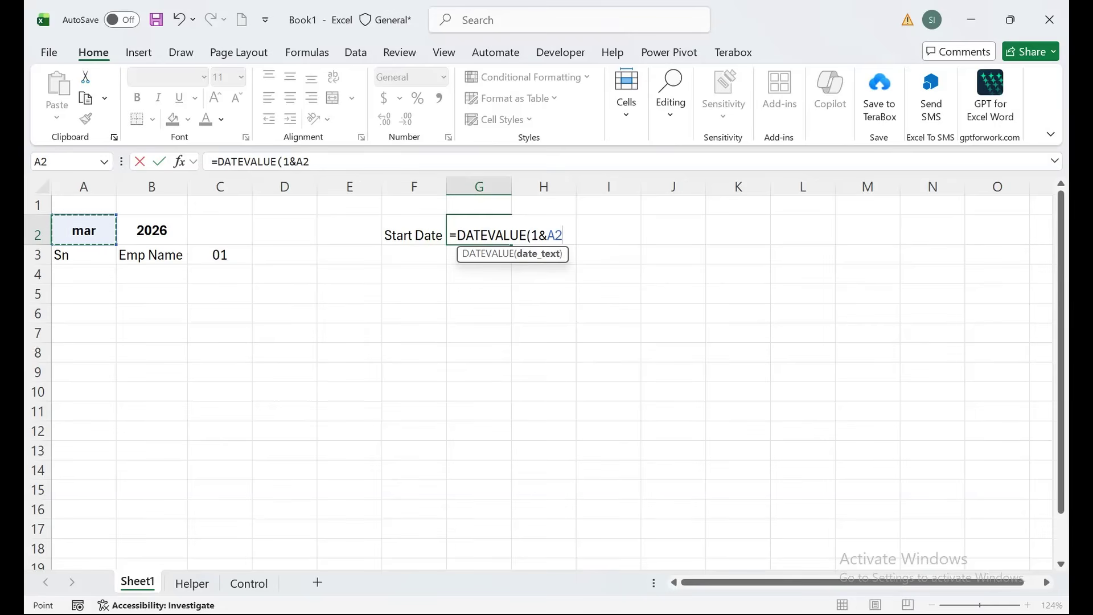
{"action": "type", "text": "&"}
{"action": "left_click", "coordinate": [151, 230]}
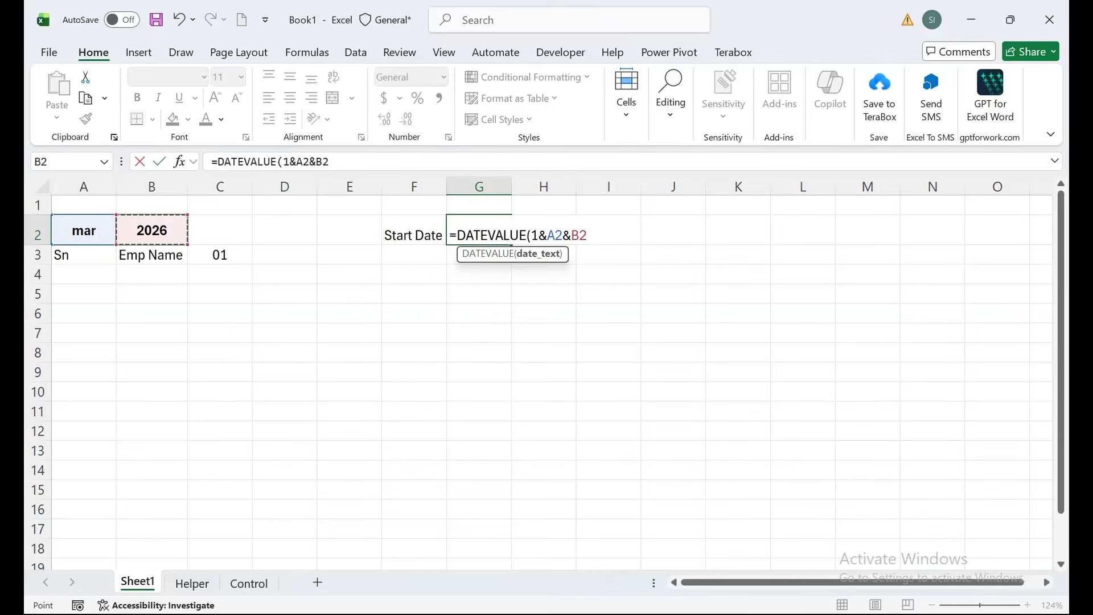
{"action": "type", "text": ")"}
{"action": "key", "text": "Return"}
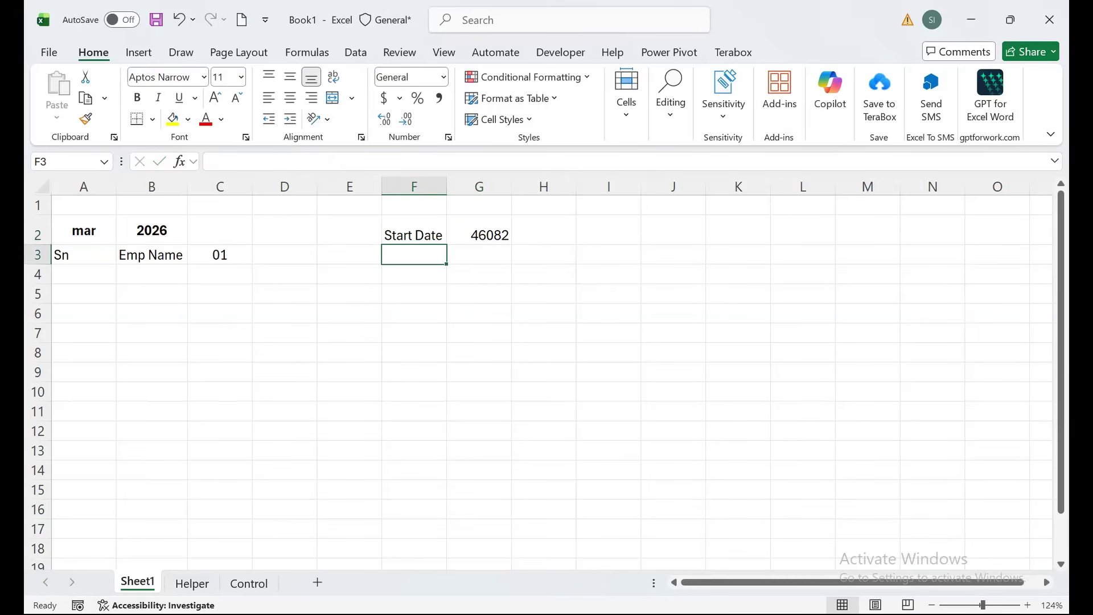
{"action": "left_click", "coordinate": [479, 233]}
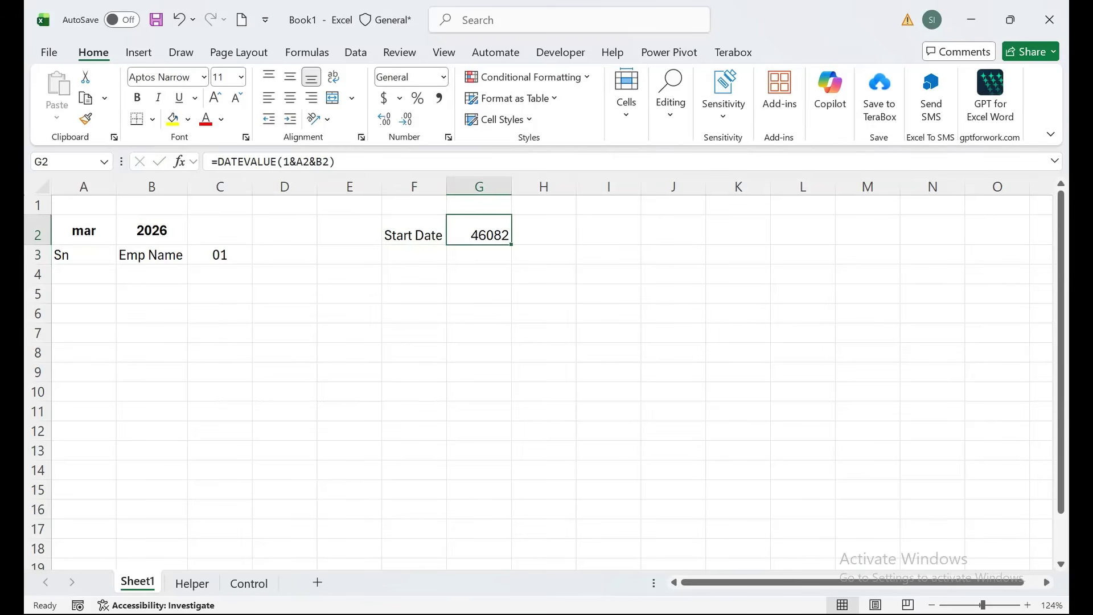
{"action": "key", "text": "ctrl+shift+3"}
- Enter the label End Date in I2 and the formula =EOMONTH(G2,0) in J2
{"action": "left_click", "coordinate": [608, 230]}
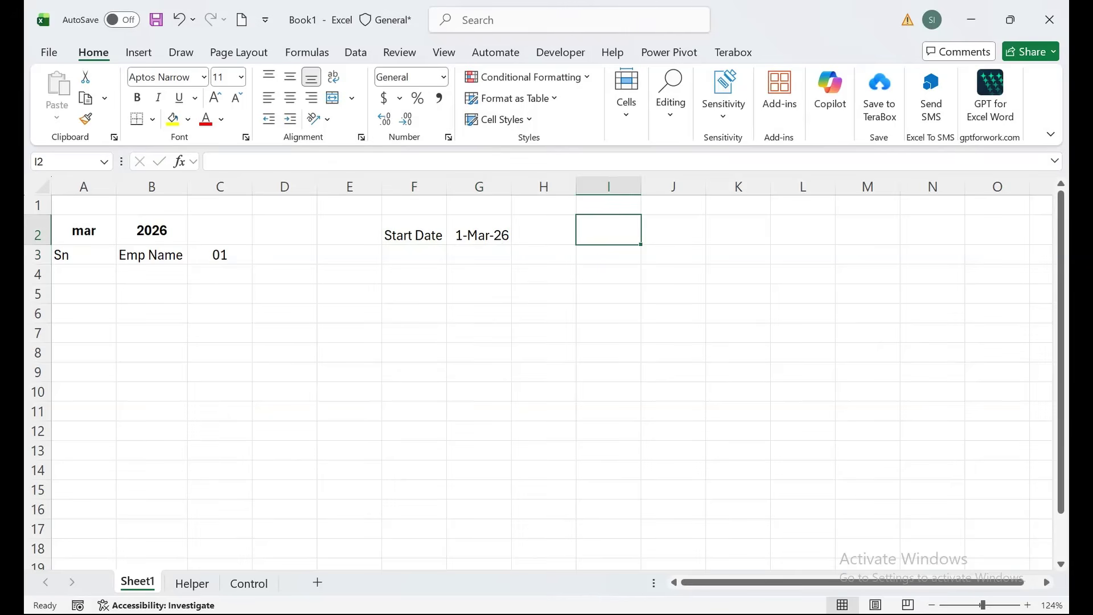
{"action": "type", "text": "End Date"}
{"action": "key", "text": "Tab"}
{"action": "type", "text": "=e"}
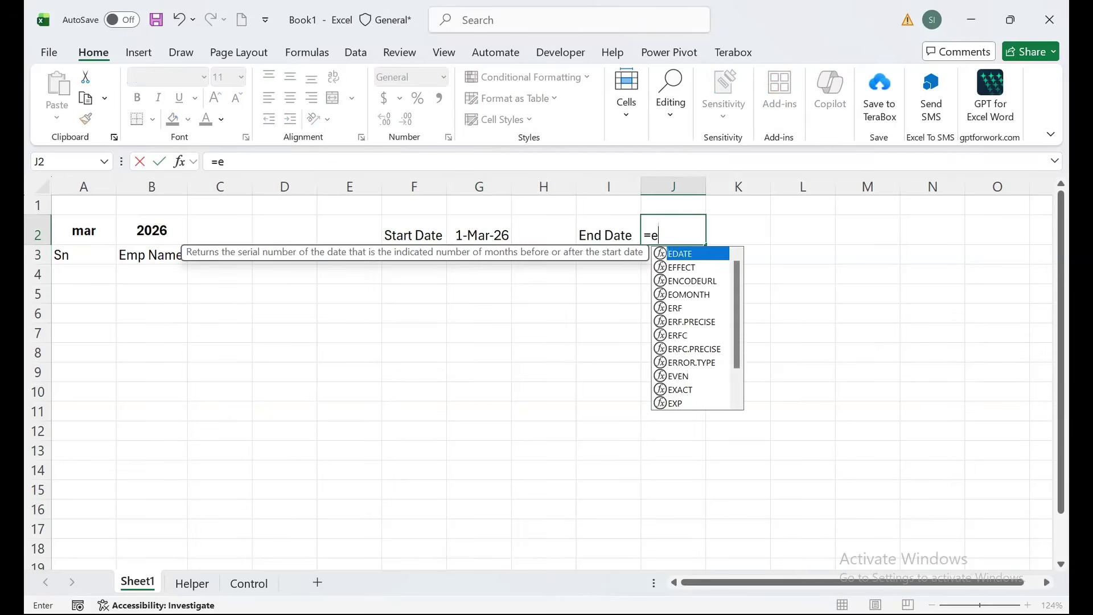
{"action": "type", "text": "o"}
{"action": "key", "text": "Tab"}
{"action": "key", "text": "Left"}
{"action": "key", "text": "Left"}
{"action": "key", "text": "Left"}
{"action": "type", "text": ",0)"}
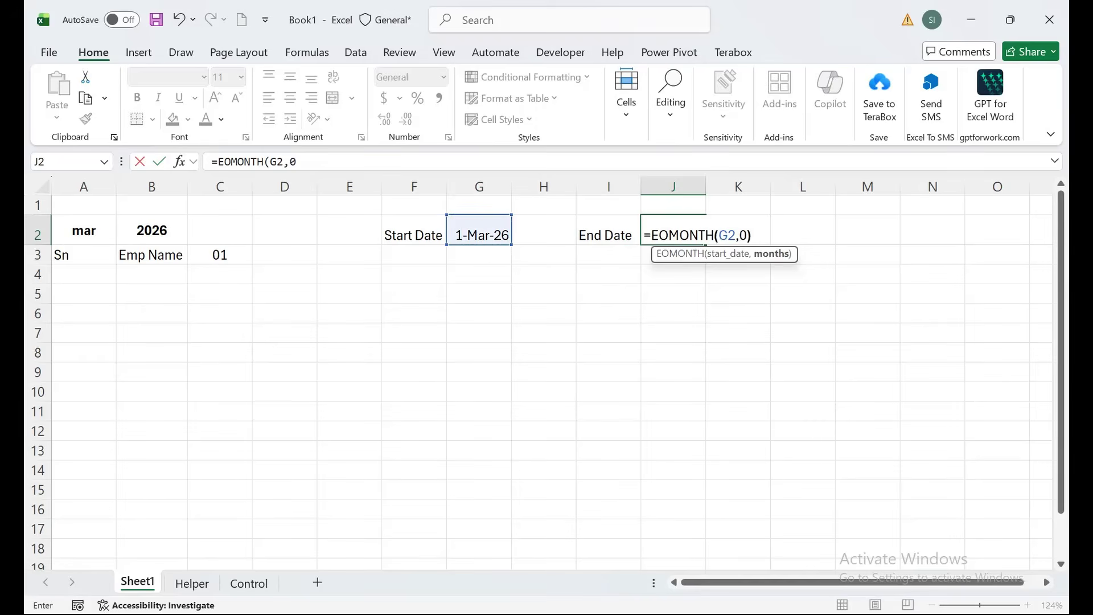
{"action": "key", "text": "Return"}
- Copy the date formatting from G2 onto the end date in J2
{"action": "left_click", "coordinate": [478, 235]}
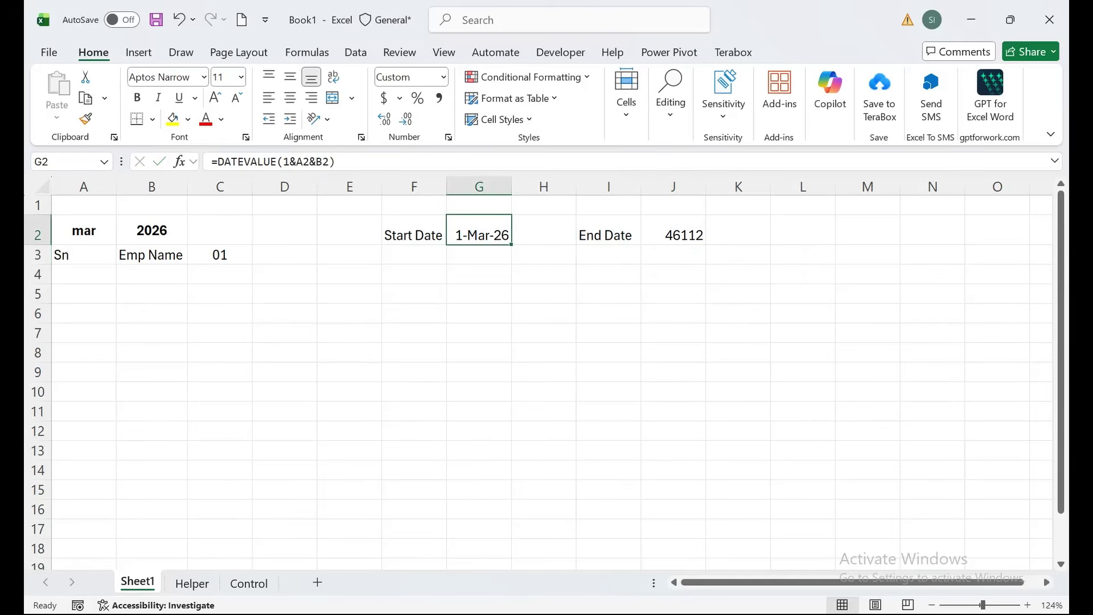
{"action": "left_click", "coordinate": [85, 118]}
{"action": "left_click", "coordinate": [673, 234]}
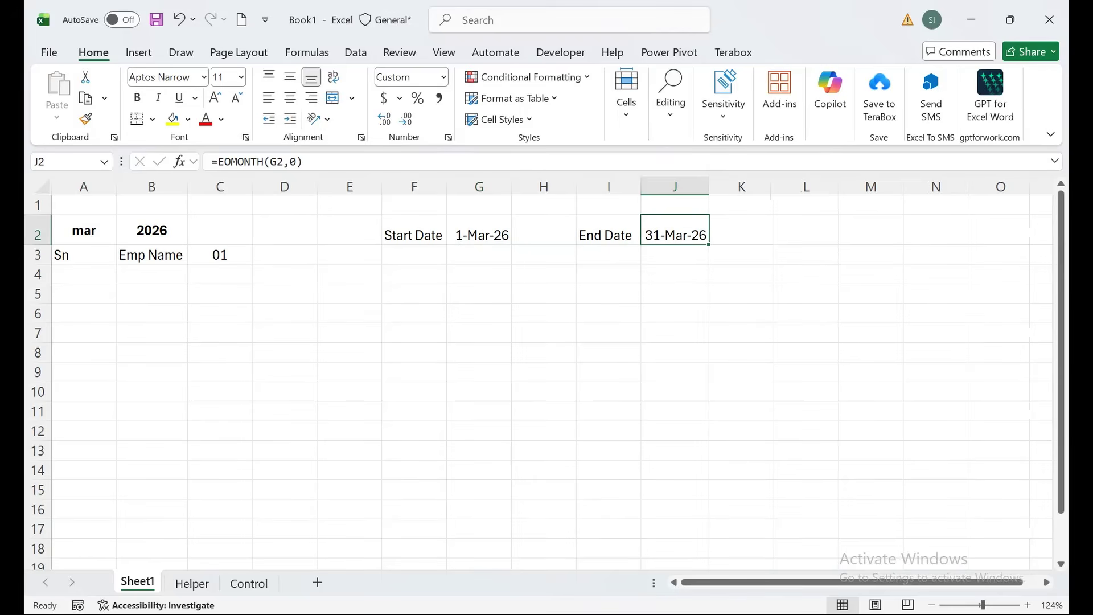
- Enter the formula =IF(C3<$J$2,C3+1,"") in D3 to return the next day until the month's end
{"action": "left_click", "coordinate": [220, 255]}
{"action": "left_click", "coordinate": [284, 254]}
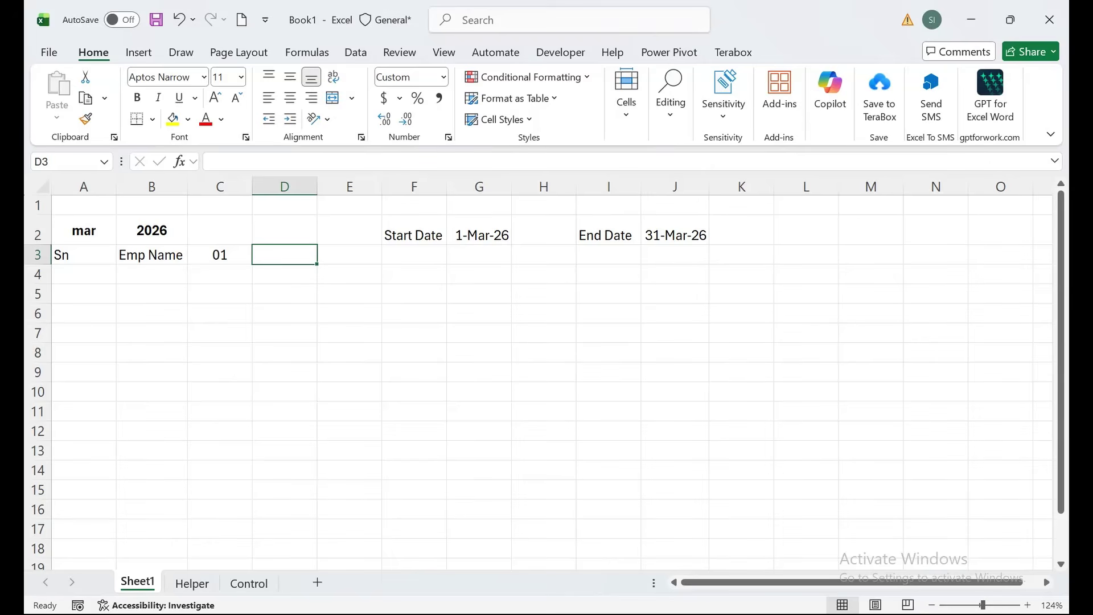
{"action": "type", "text": "=i"}
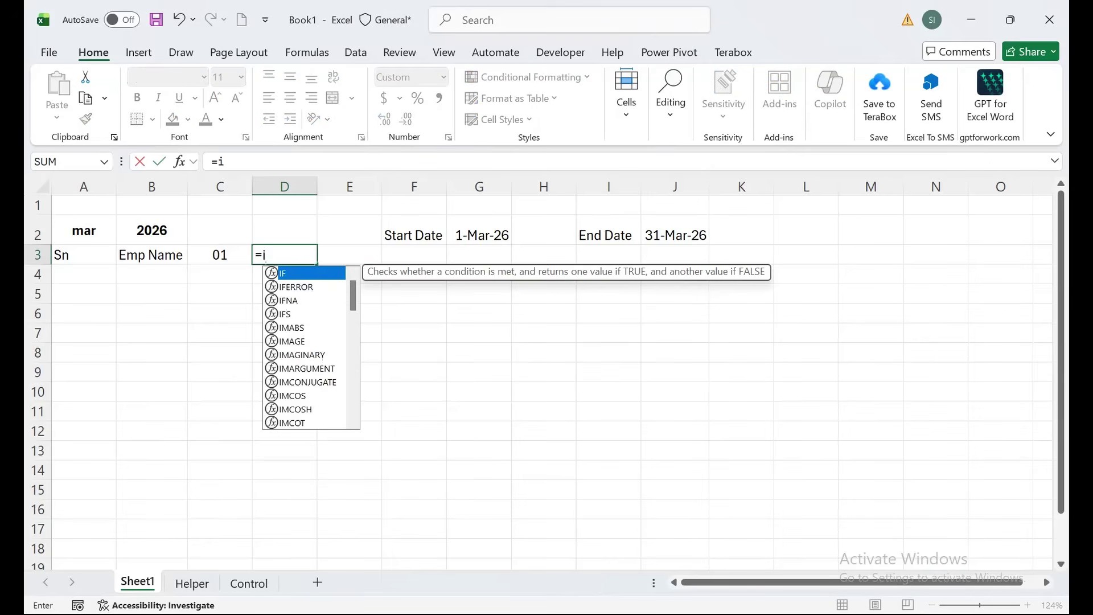
{"action": "key", "text": "Tab"}
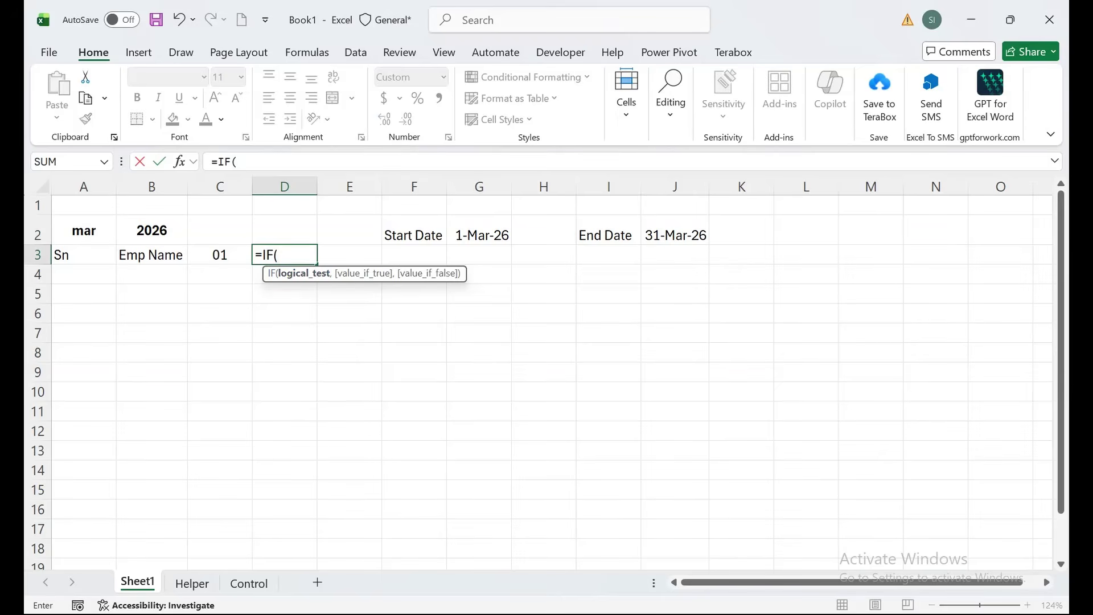
{"action": "left_click", "coordinate": [219, 255]}
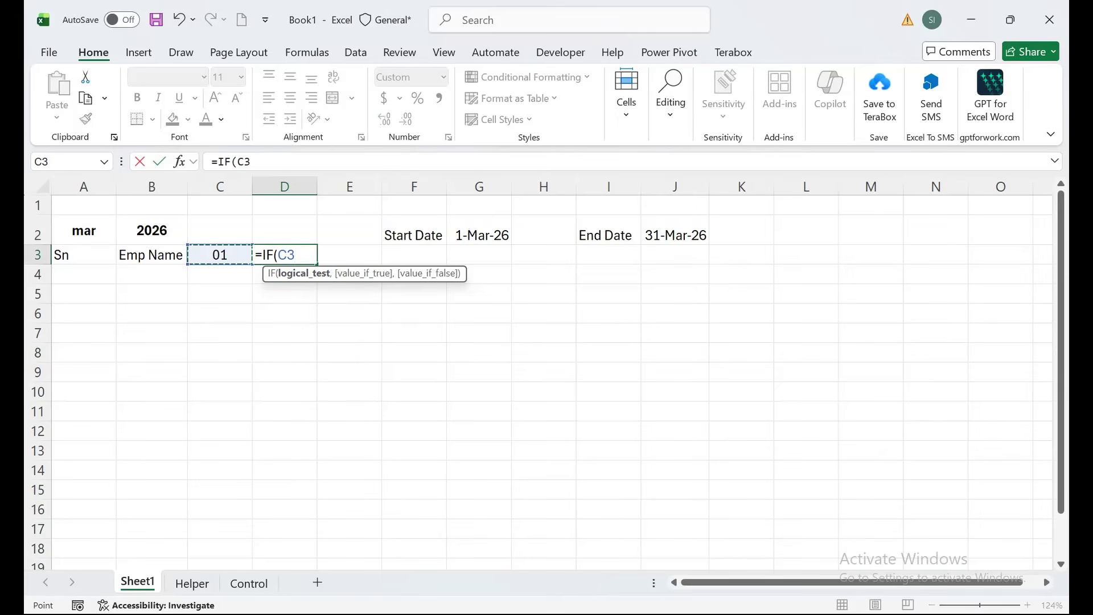
{"action": "type", "text": "<"}
{"action": "left_click", "coordinate": [675, 232]}
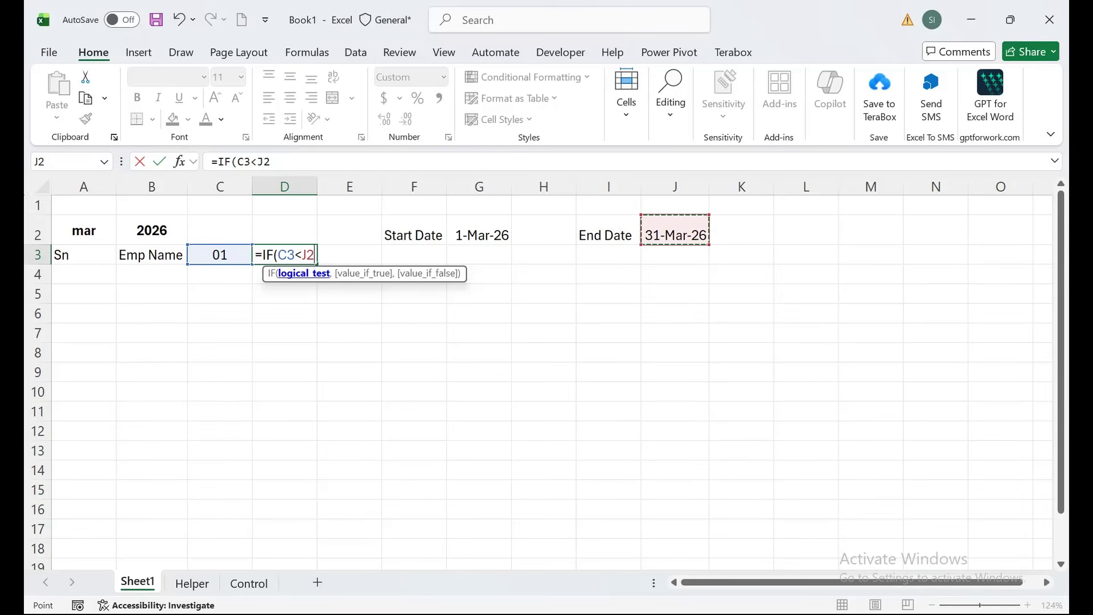
{"action": "key", "text": "F4"}
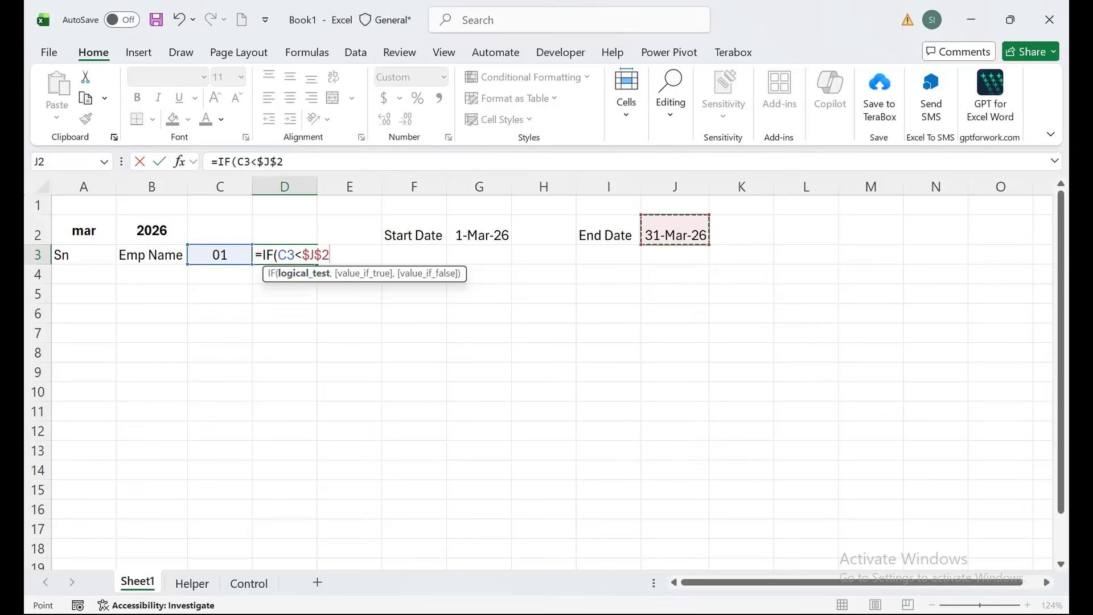
{"action": "type", "text": ","}
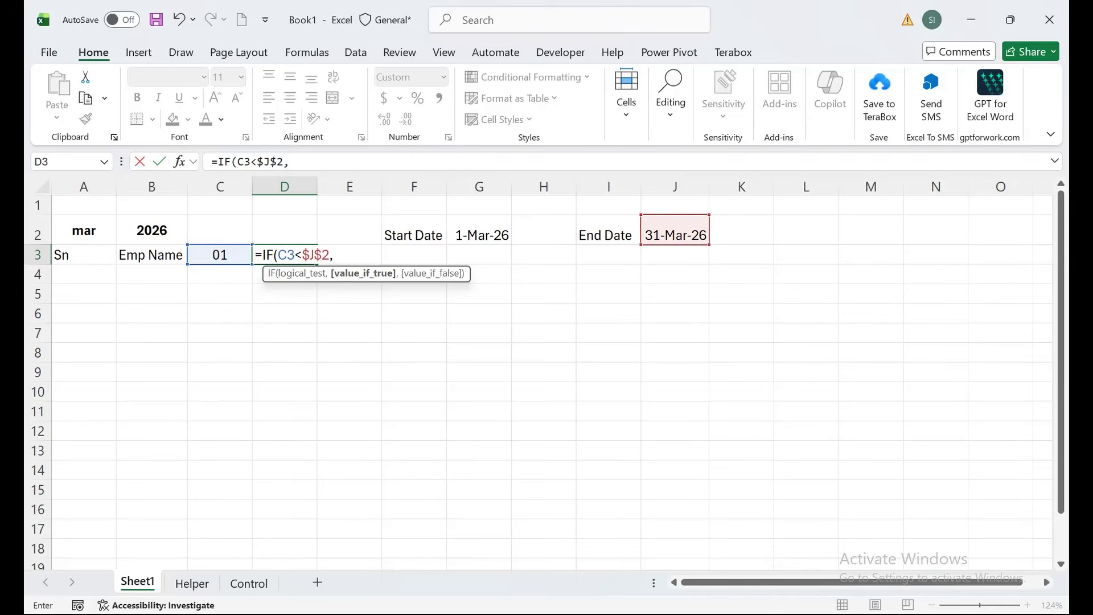
{"action": "key", "text": "Left"}
{"action": "type", "text": "+"}
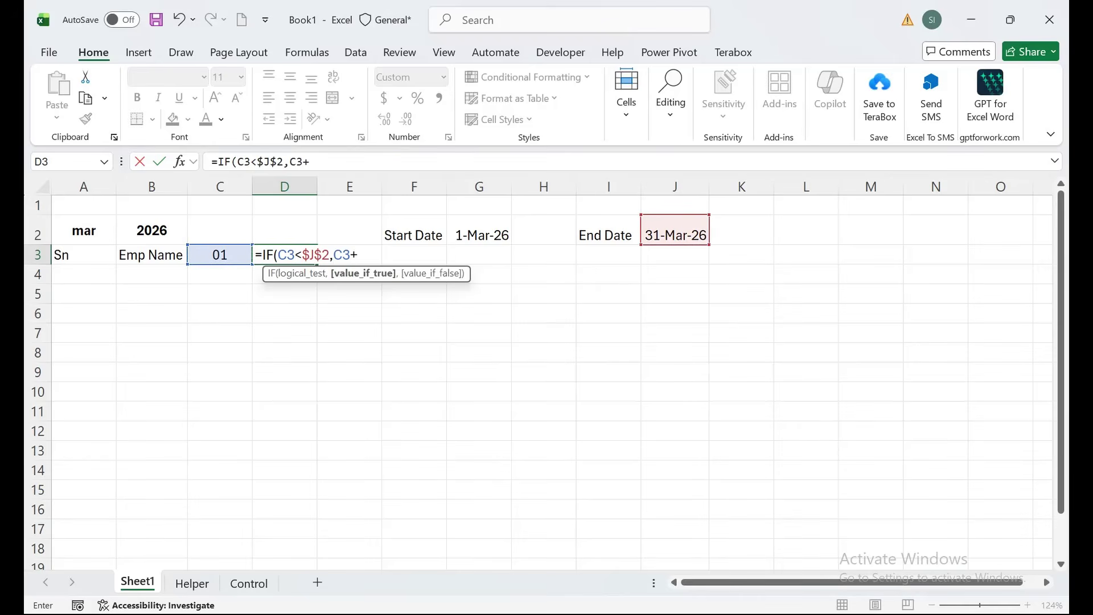
{"action": "type", "text": "1,"}
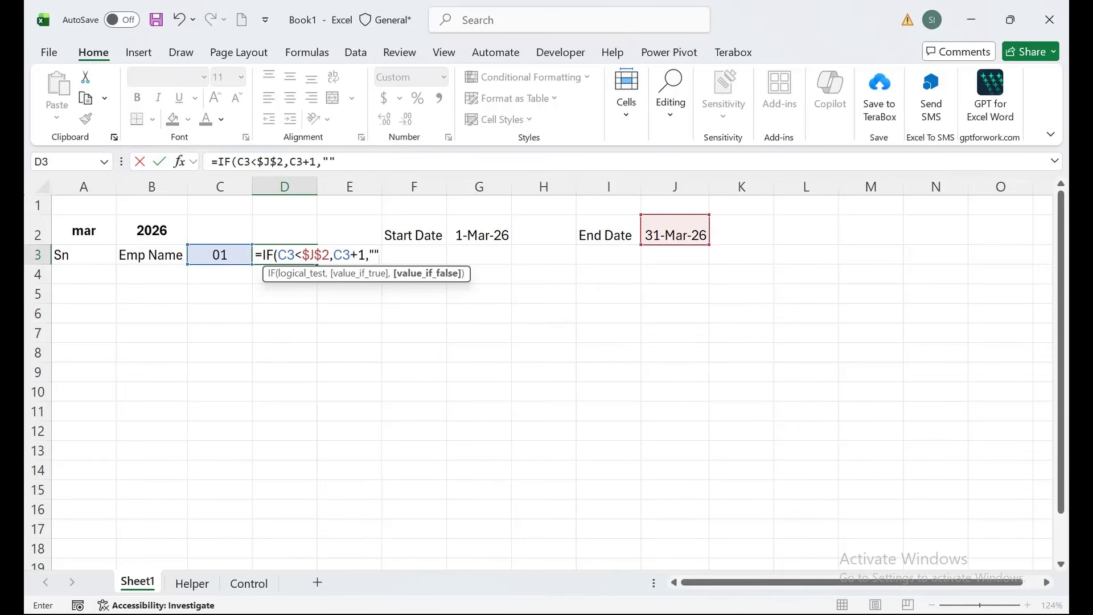
{"action": "type", "text": "\"\")"}
{"action": "key", "text": "Return"}
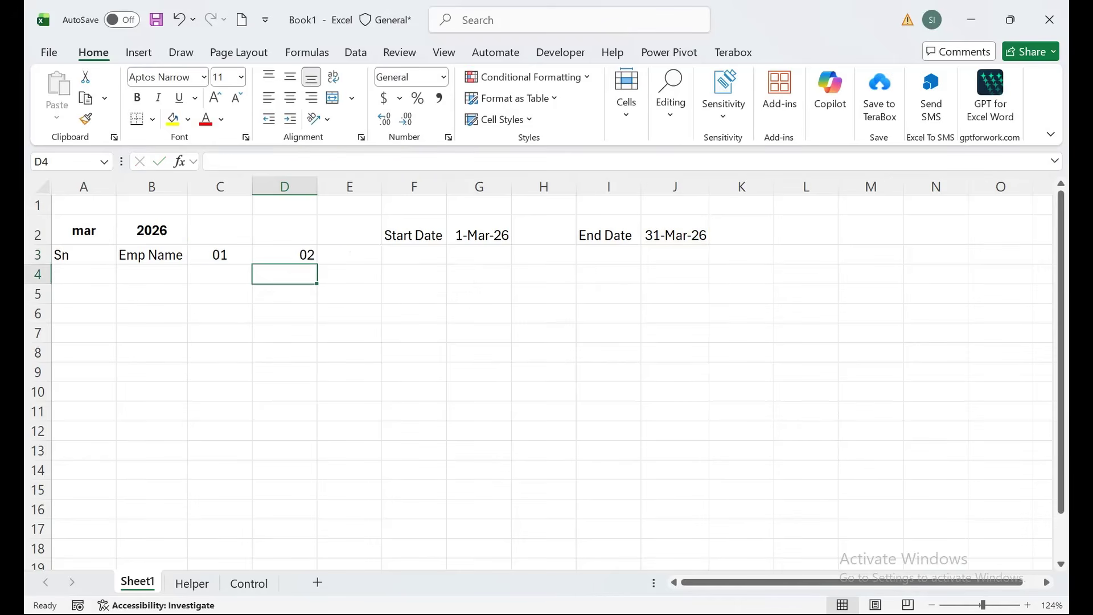
- Fill the D3 formula across row 3 to AJ3 and remove the surplus columns AH to AJ
{"action": "key", "text": "Up"}
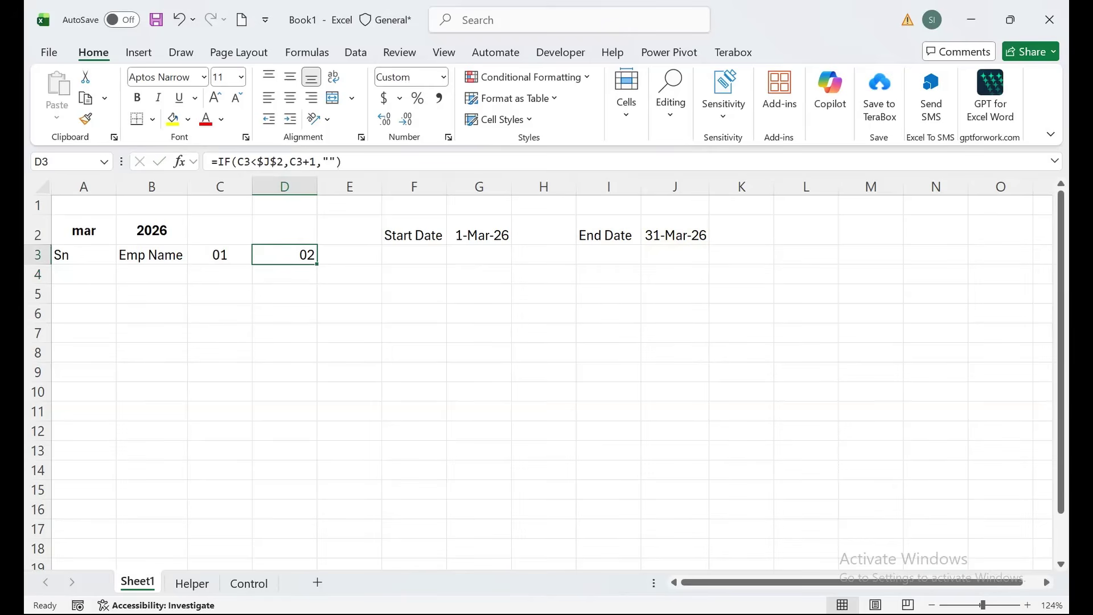
{"action": "left_click_drag", "start_coordinate": [316, 263], "coordinate": [926, 254]}
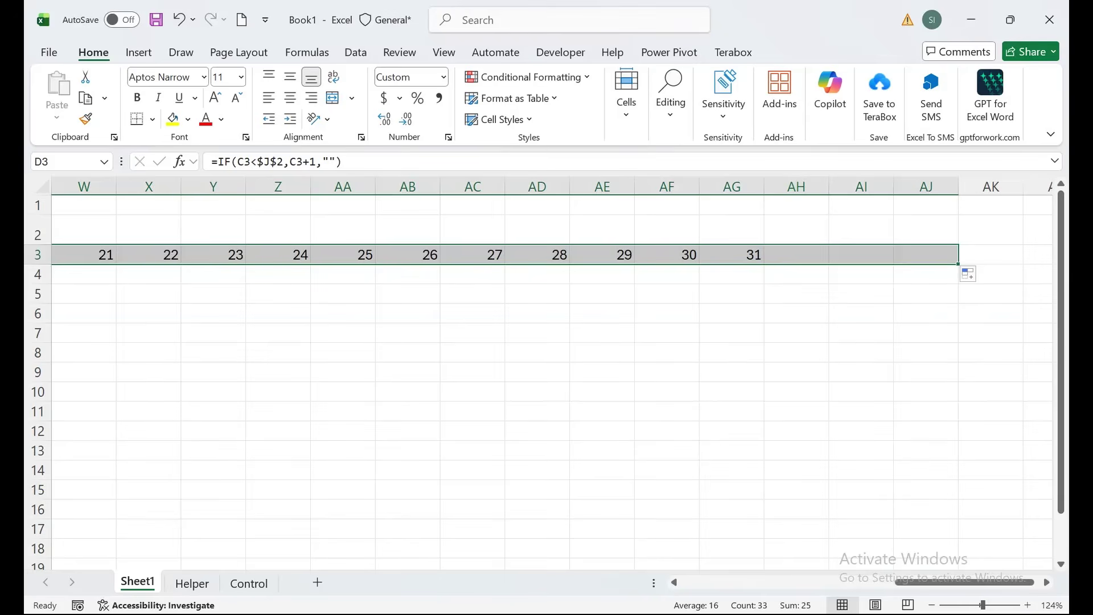
{"action": "left_click_drag", "start_coordinate": [796, 186], "coordinate": [926, 187]}
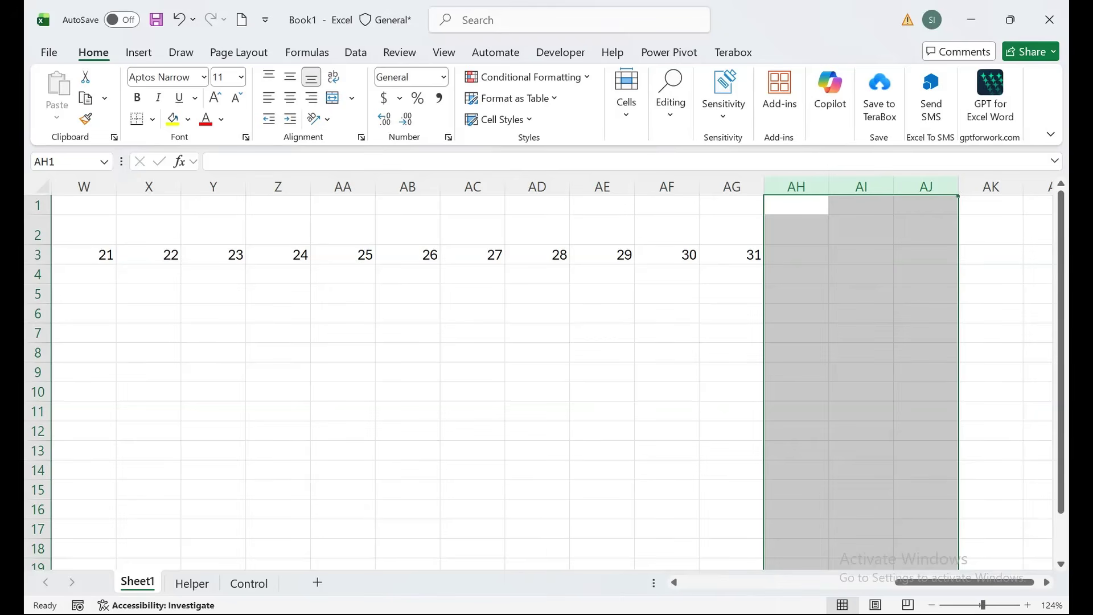
- Insert a blank row above the header row that holds Sn, Emp Name and the day numbers
{"action": "left_click_drag", "start_coordinate": [732, 255], "coordinate": [29, 273]}
{"action": "right_click", "coordinate": [31, 254]}
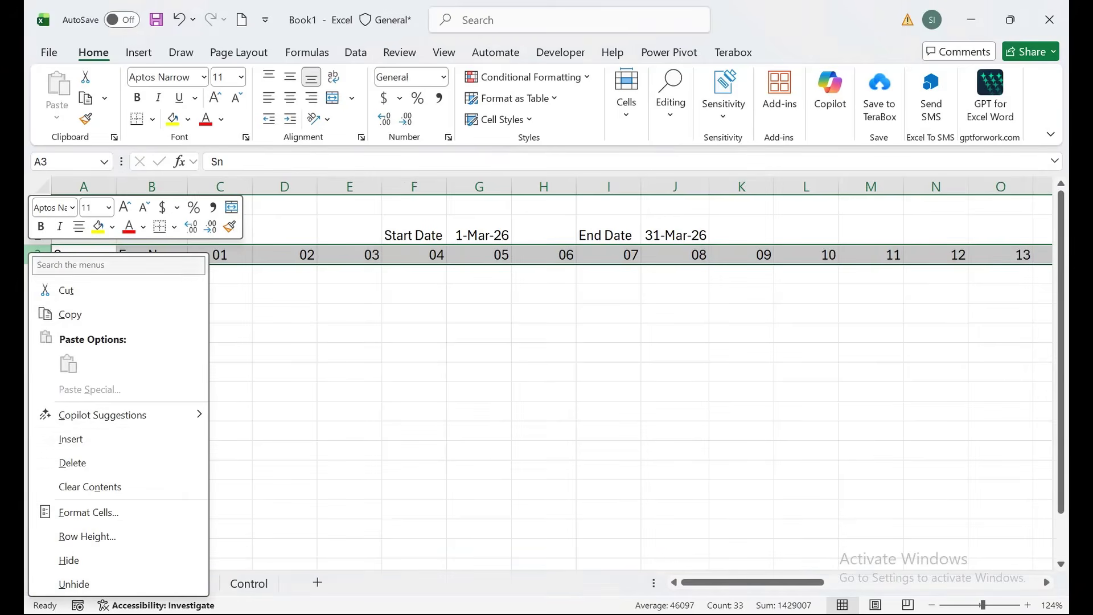
{"action": "left_click", "coordinate": [71, 439]}
- Enter the formula =TEXT(C4,"ddd") in C3 to return the weekday name of the date below
{"action": "left_click", "coordinate": [220, 261]}
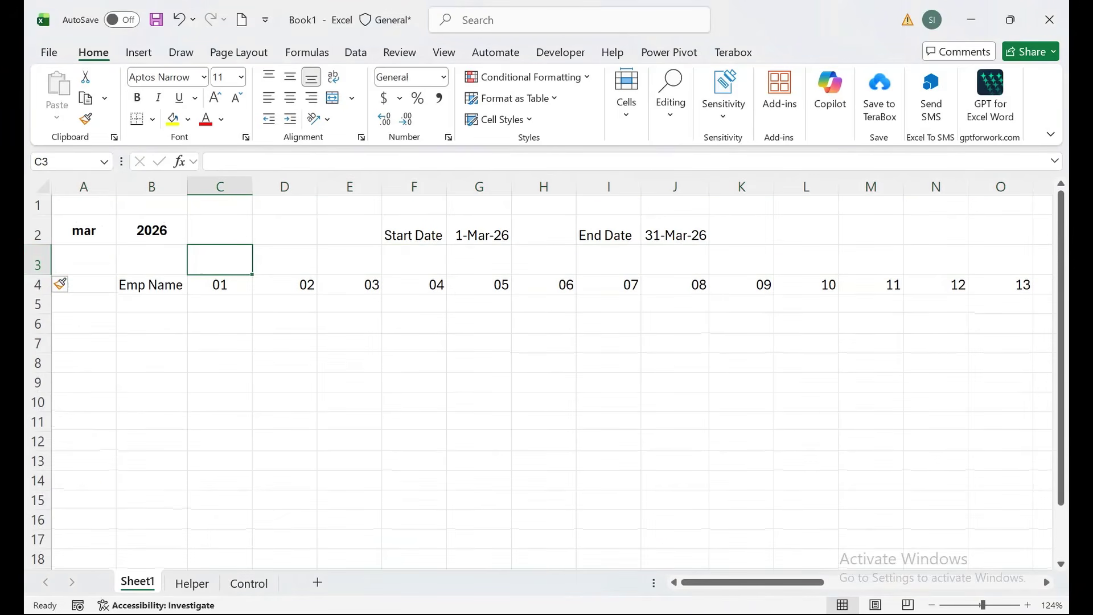
{"action": "type", "text": "=tex"}
{"action": "key", "text": "Tab"}
{"action": "key", "text": "Down"}
{"action": "type", "text": ",\"dd"}
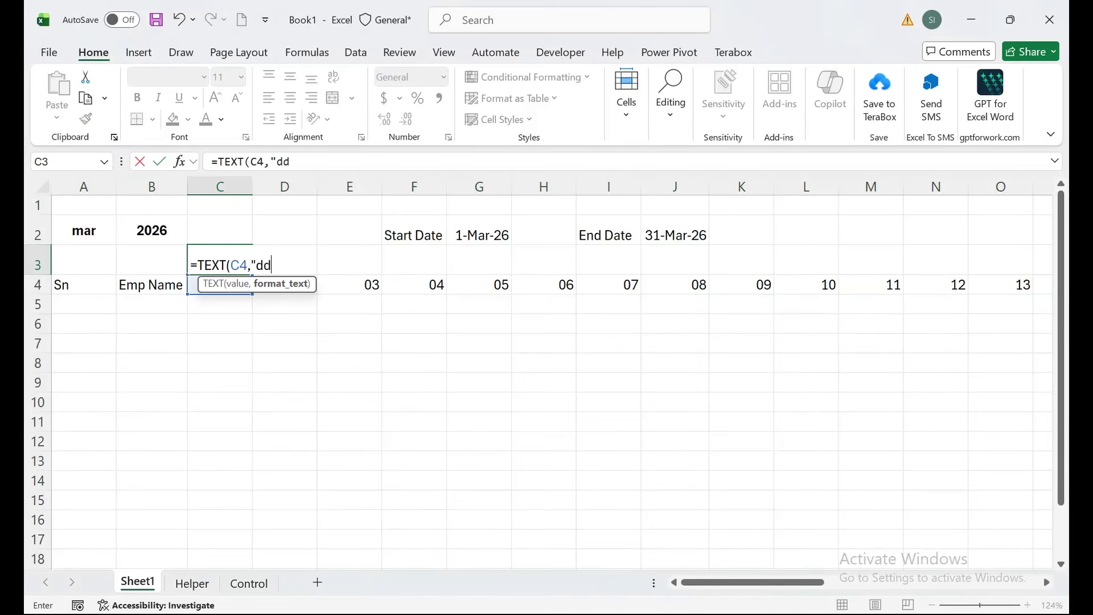
{"action": "type", "text": "d\")"}
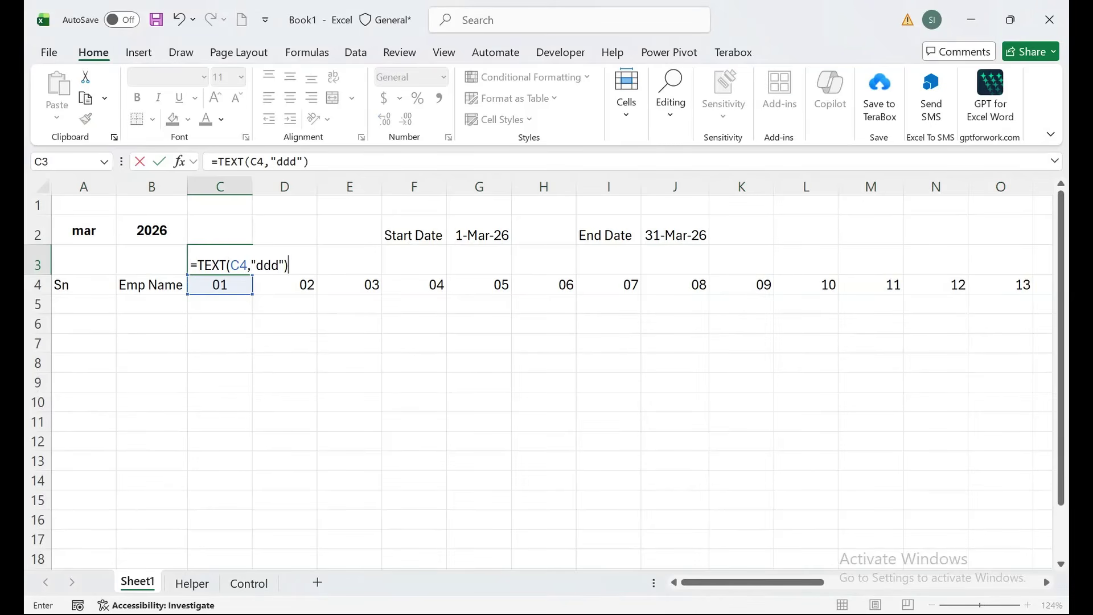
{"action": "key", "text": "Return"}
- Fill the weekday formula from C3 across to AG3 and autofit the width of columns C to AG
{"action": "key", "text": "Up"}
{"action": "key", "text": "shift+Right"}
{"action": "left_click_drag", "start_coordinate": [313, 259], "coordinate": [1023, 274]}
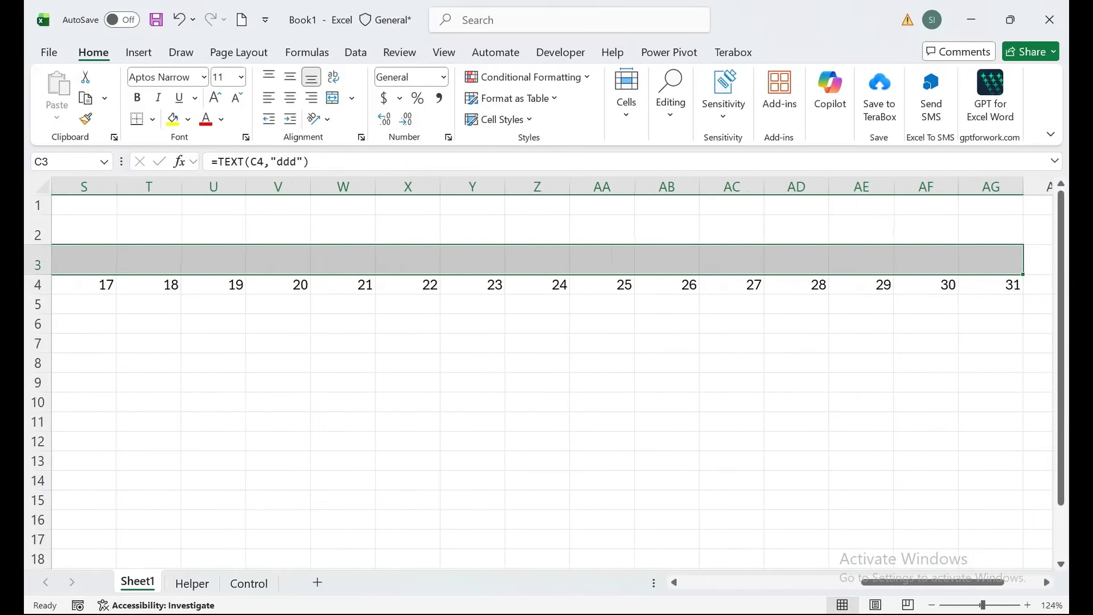
{"action": "key", "text": "ctrl+r"}
{"action": "left_click_drag", "start_coordinate": [990, 186], "coordinate": [190, 186]}
{"action": "double_click", "coordinate": [252, 186]}
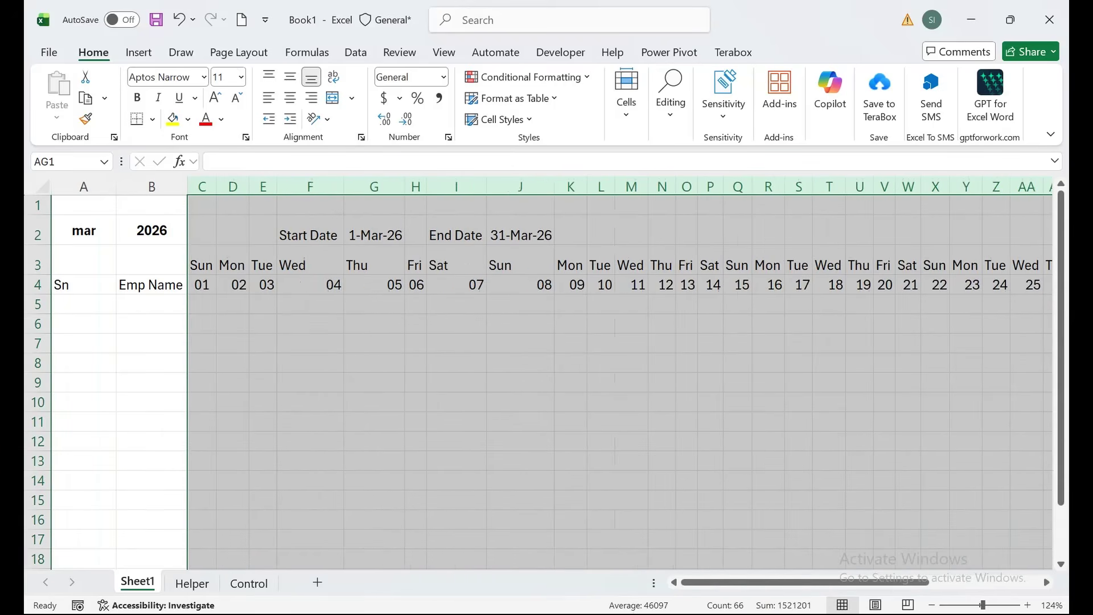
- Merge and center the Start Date label across D2:F2 and narrow columns F, G, I and J to fit the day headers
{"action": "left_click_drag", "start_coordinate": [304, 233], "coordinate": [236, 231]}
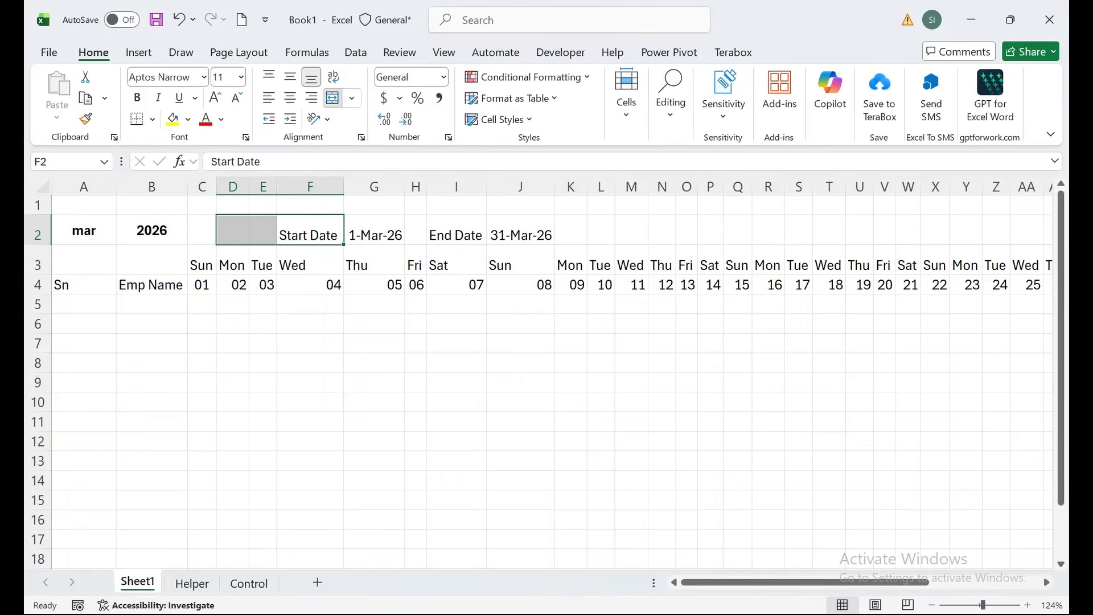
{"action": "left_click", "coordinate": [332, 98]}
{"action": "left_click_drag", "start_coordinate": [311, 187], "coordinate": [374, 187]}
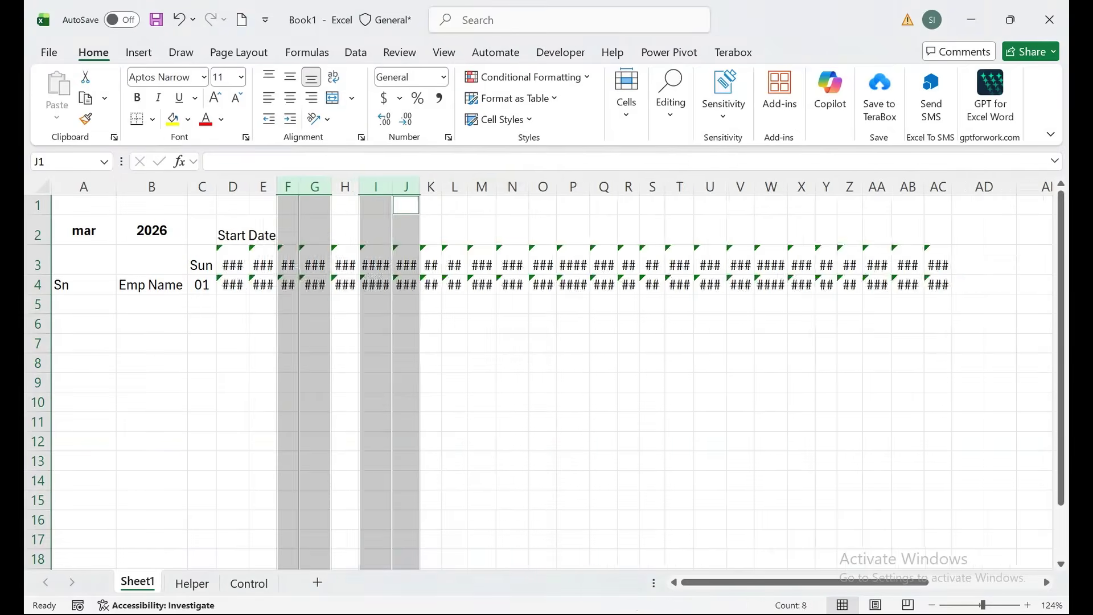
- Move the End Date label and its value further along row 2, merged and centered across L2:O2 and P2:S2
{"action": "left_click_drag", "start_coordinate": [382, 245], "coordinate": [541, 245]}
{"action": "left_click_drag", "start_coordinate": [565, 232], "coordinate": [623, 232]}
- Move the start date value to H2, merge and center it across H2:K2, and merge the Start Date label across D2:G2
{"action": "left_click", "coordinate": [319, 231]}
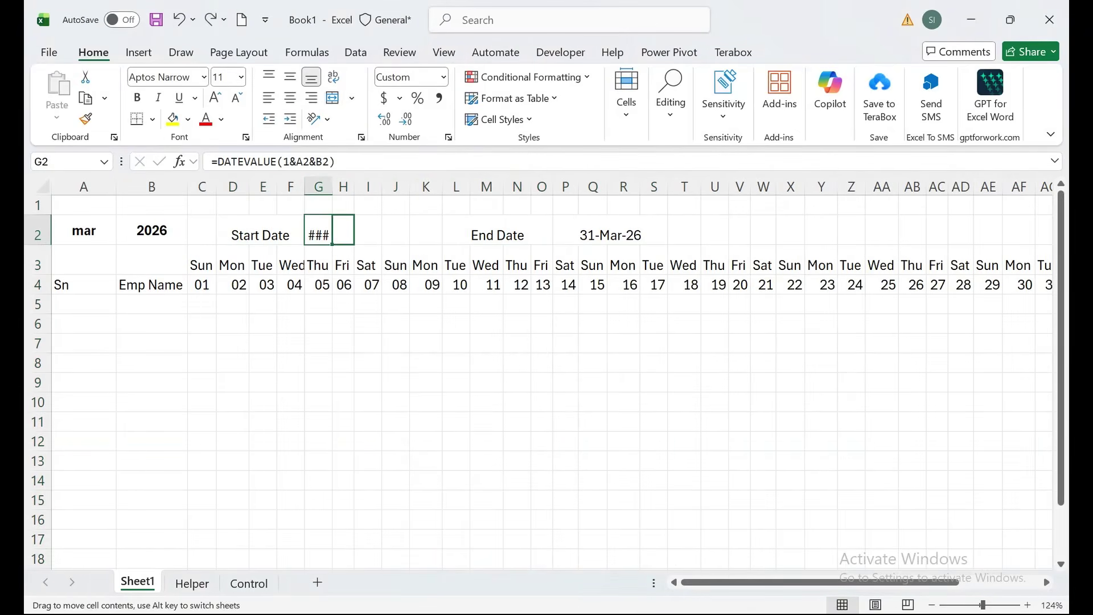
{"action": "left_click_drag", "start_coordinate": [318, 244], "coordinate": [343, 244]}
{"action": "left_click_drag", "start_coordinate": [343, 231], "coordinate": [426, 231]}
{"action": "left_click", "coordinate": [333, 97]}
{"action": "left_click_drag", "start_coordinate": [233, 231], "coordinate": [318, 231]}
{"action": "left_click", "coordinate": [332, 98]}
- Move the End Date label to Q2:T2 and its value to U2:X2, keeping both merged and centered
{"action": "left_click_drag", "start_coordinate": [456, 231], "coordinate": [593, 231]}
{"action": "left_click_drag", "start_coordinate": [487, 245], "coordinate": [624, 245]}
{"action": "left_click_drag", "start_coordinate": [685, 231], "coordinate": [790, 231]}
{"action": "left_click", "coordinate": [333, 98]}
{"action": "left_click", "coordinate": [332, 98]}
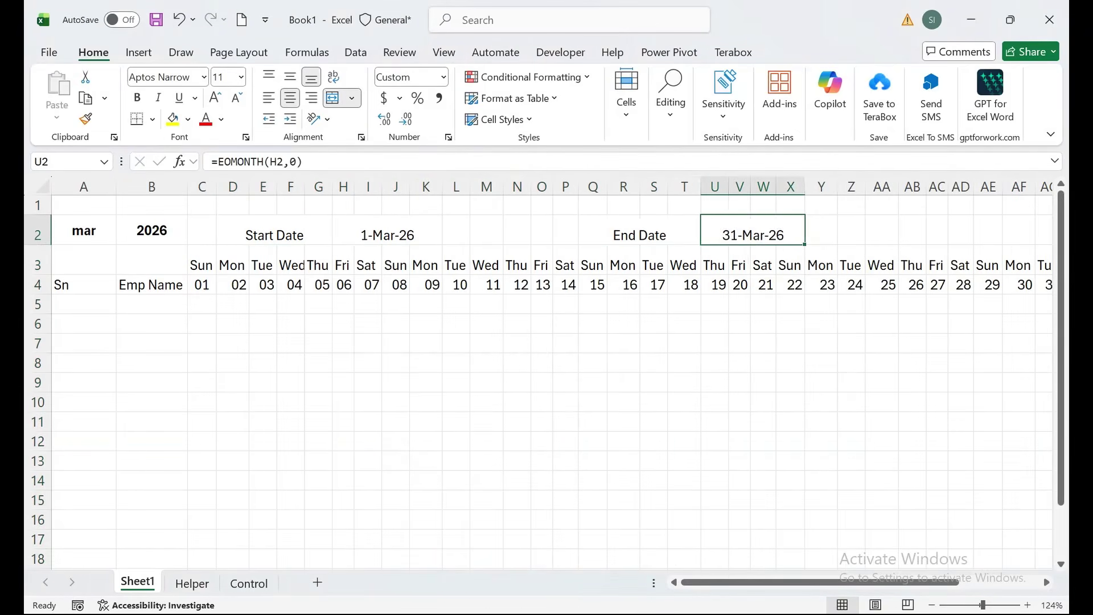
- Middle-align and bold the Start Date and End Date labels and their values in row 2, enlarging the text to 14 pt
{"action": "left_click_drag", "start_coordinate": [592, 231], "coordinate": [790, 231]}
{"action": "left_click", "coordinate": [387, 231], "text": "ctrl"}
{"action": "left_click_drag", "start_coordinate": [233, 231], "coordinate": [387, 231]}
{"action": "left_click", "coordinate": [290, 76]}
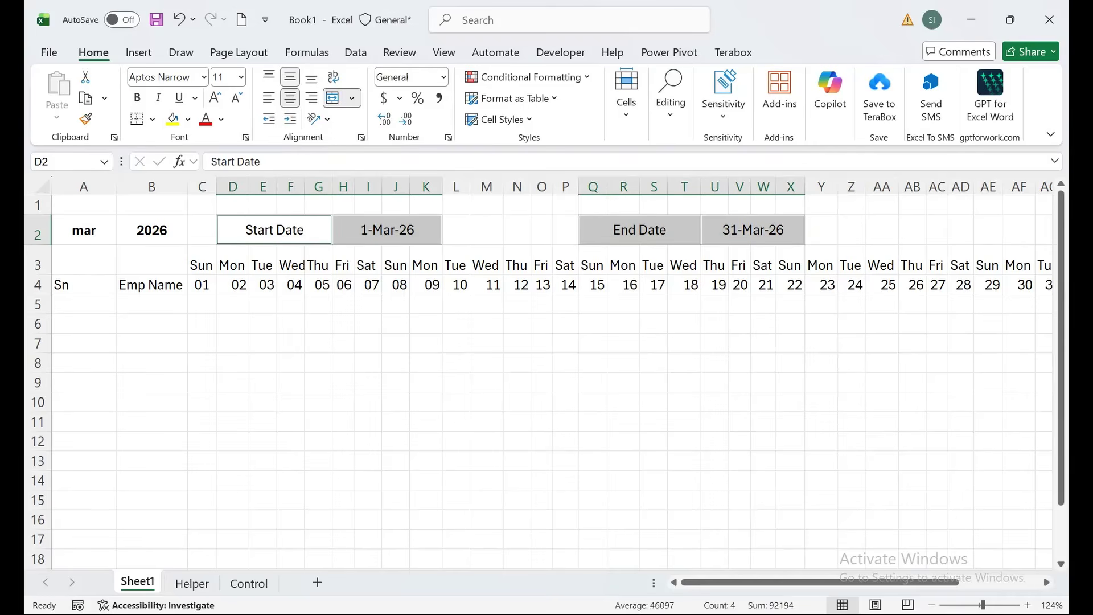
{"action": "left_click", "coordinate": [137, 97]}
{"action": "left_click", "coordinate": [215, 98]}
{"action": "left_click", "coordinate": [215, 97]}
- Enlarge the year in B2 to 14 pt
{"action": "left_click", "coordinate": [151, 230]}
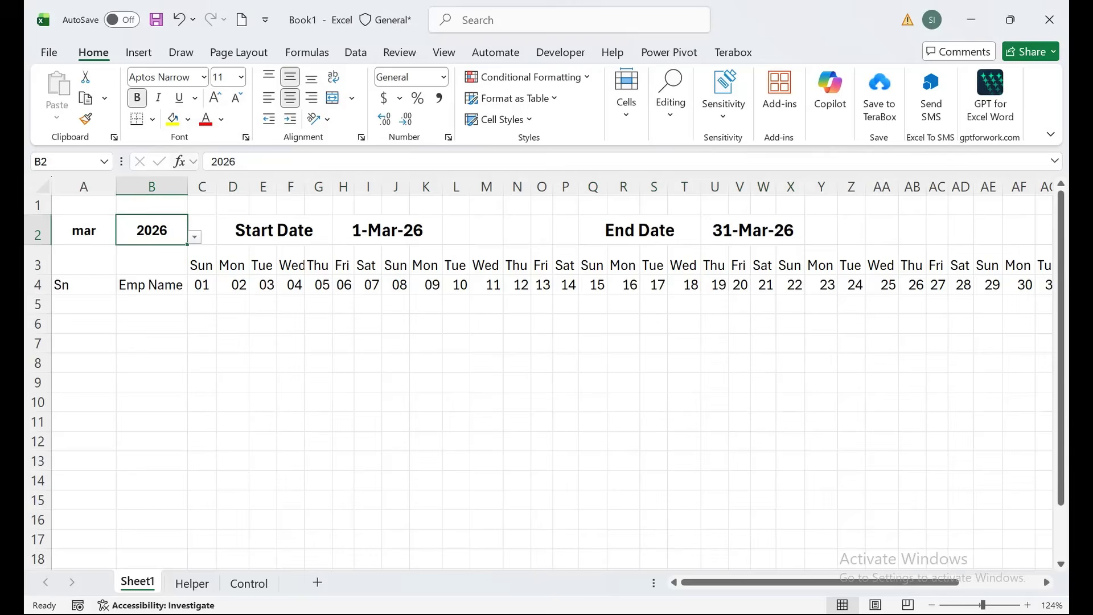
{"action": "left_click", "coordinate": [215, 98]}
{"action": "left_click", "coordinate": [215, 97]}
{"action": "left_click", "coordinate": [84, 230]}
- On the Helper sheet, retype the first month in A2 as JAN and Flash Fill the month list in capitals
{"action": "left_click", "coordinate": [191, 583]}
{"action": "left_click", "coordinate": [115, 223]}
{"action": "scroll", "coordinate": [115, 224], "scroll_direction": "up", "scroll_amount": 1}
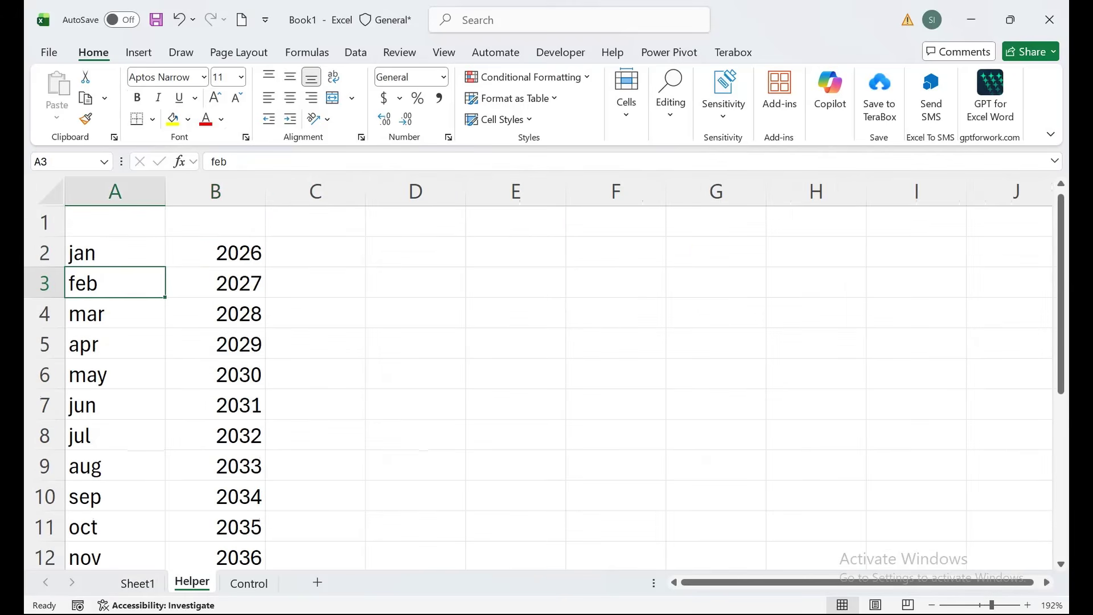
{"action": "left_click_drag", "start_coordinate": [115, 283], "coordinate": [115, 223]}
{"action": "left_click", "coordinate": [115, 253]}
{"action": "type", "text": "JAN"}
{"action": "key", "text": "Return"}
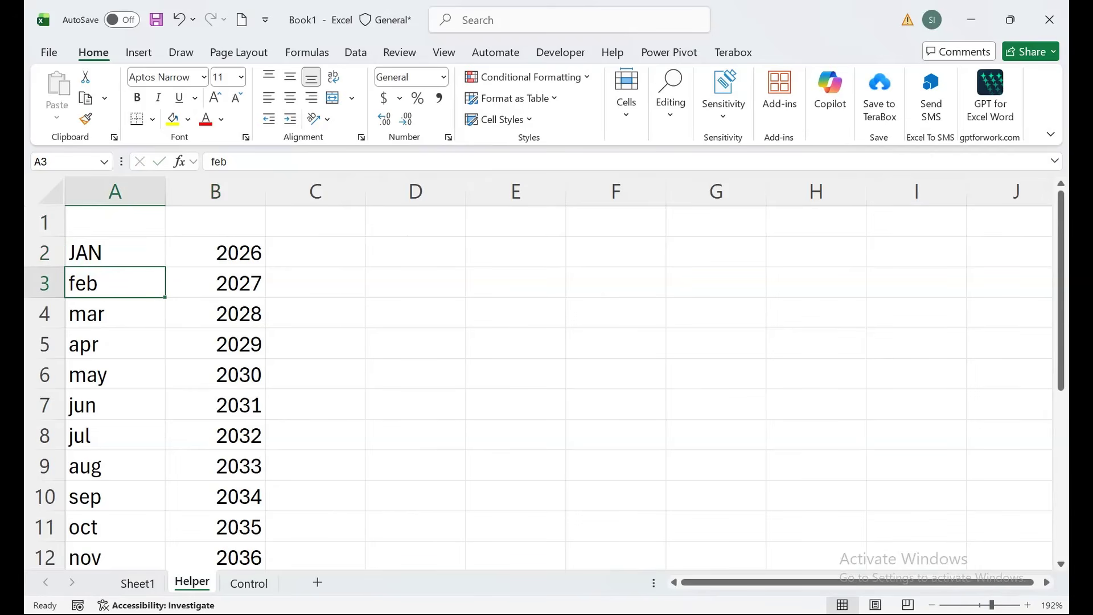
{"action": "left_click", "coordinate": [115, 252]}
{"action": "key", "text": "ctrl+e"}
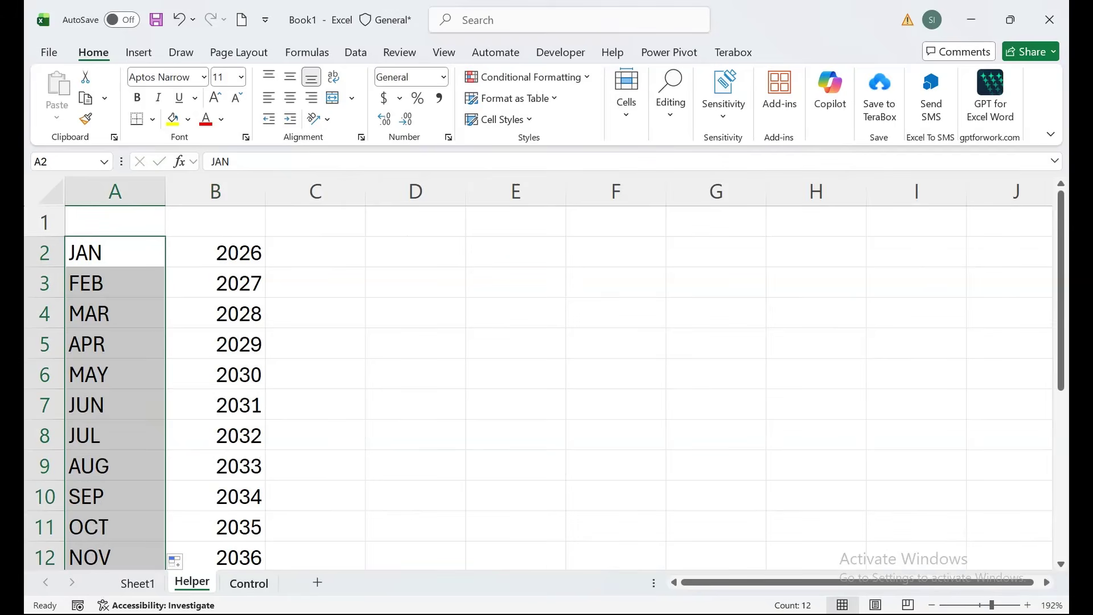
- Return to Sheet1 and choose APR as the month in A2
{"action": "left_click", "coordinate": [249, 583]}
{"action": "left_click", "coordinate": [137, 582]}
{"action": "left_click", "coordinate": [396, 363]}
{"action": "left_click", "coordinate": [84, 231]}
{"action": "left_click", "coordinate": [152, 263]}
{"action": "left_click", "coordinate": [83, 205]}
{"action": "left_click", "coordinate": [83, 231]}
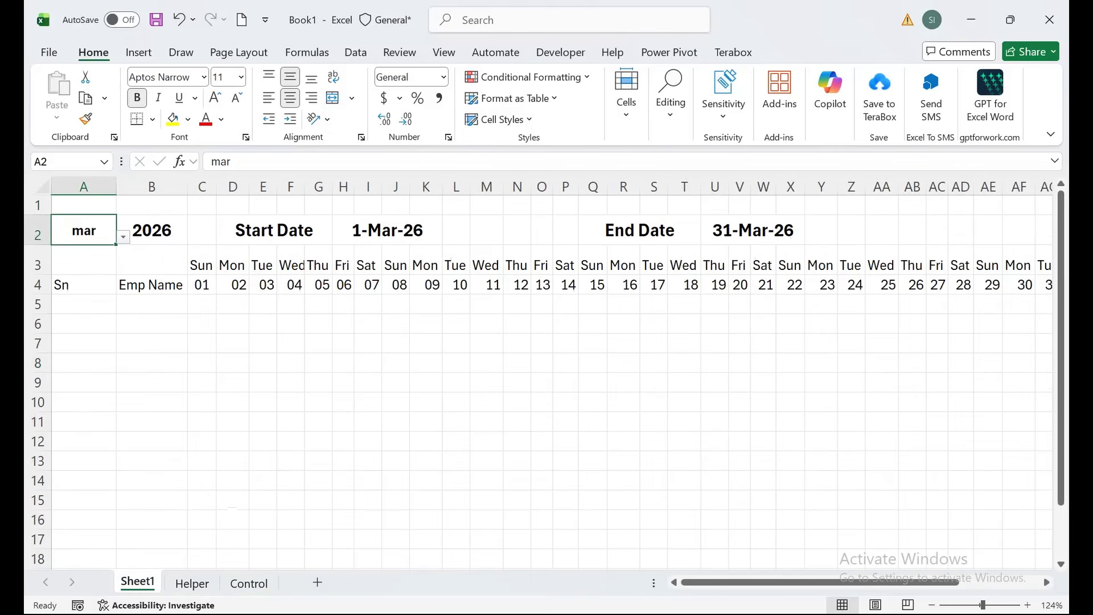
{"action": "left_click", "coordinate": [123, 237]}
{"action": "left_click", "coordinate": [84, 292]}
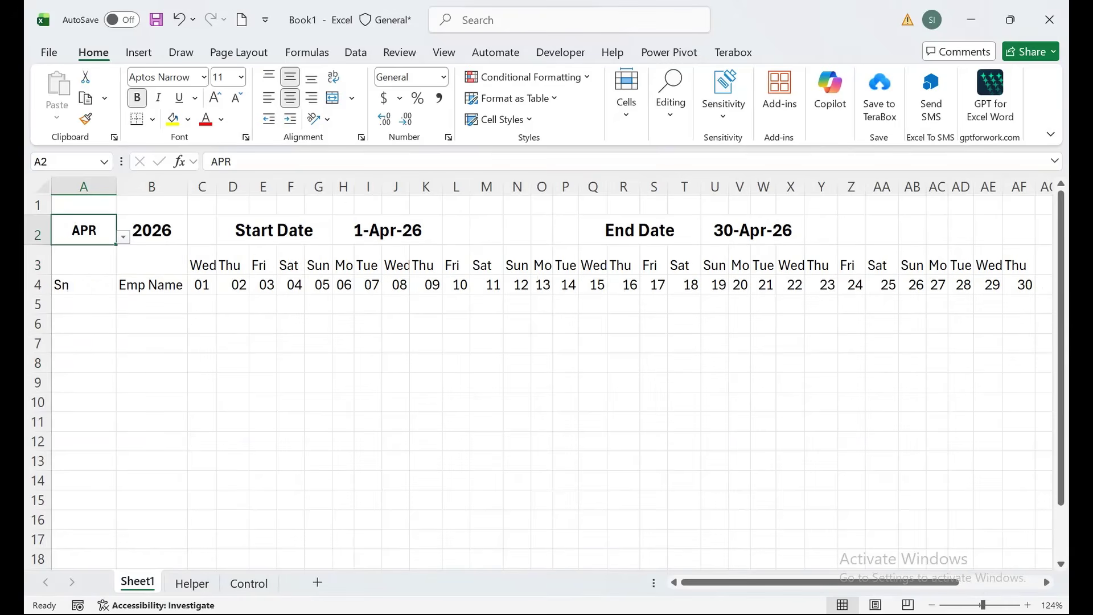
- Step the month in A2 back through MAR to FEB and check the day headers up to the month's end
{"action": "key", "text": "alt+Down"}
{"action": "key", "text": "Up"}
{"action": "key", "text": "Return"}
{"action": "key", "text": "alt+Down"}
{"action": "key", "text": "Up"}
{"action": "key", "text": "Return"}
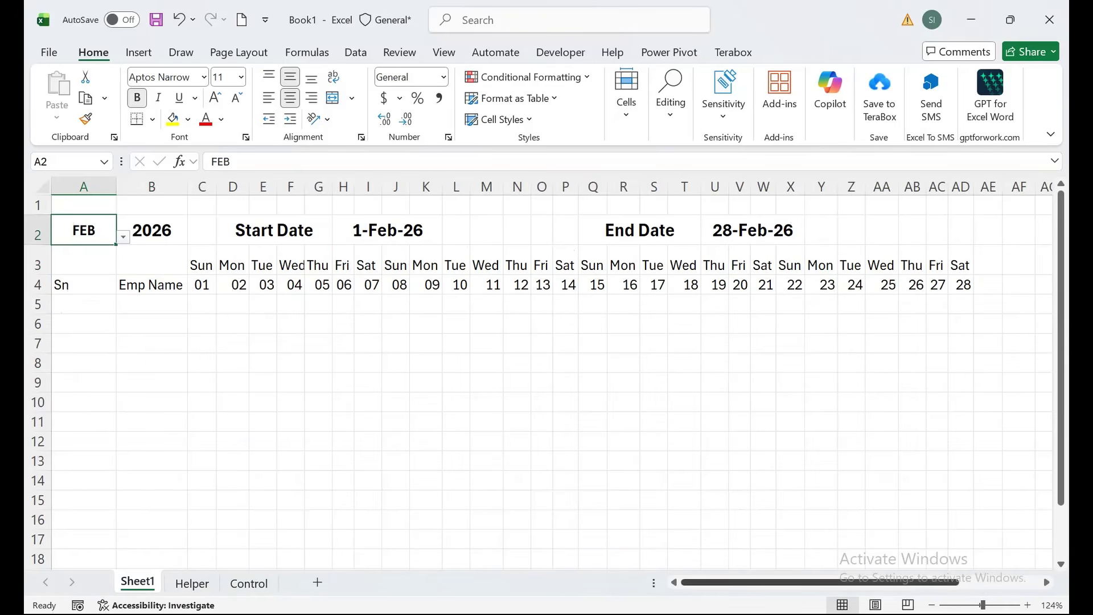
{"action": "left_click_drag", "start_coordinate": [723, 582], "coordinate": [774, 582]}
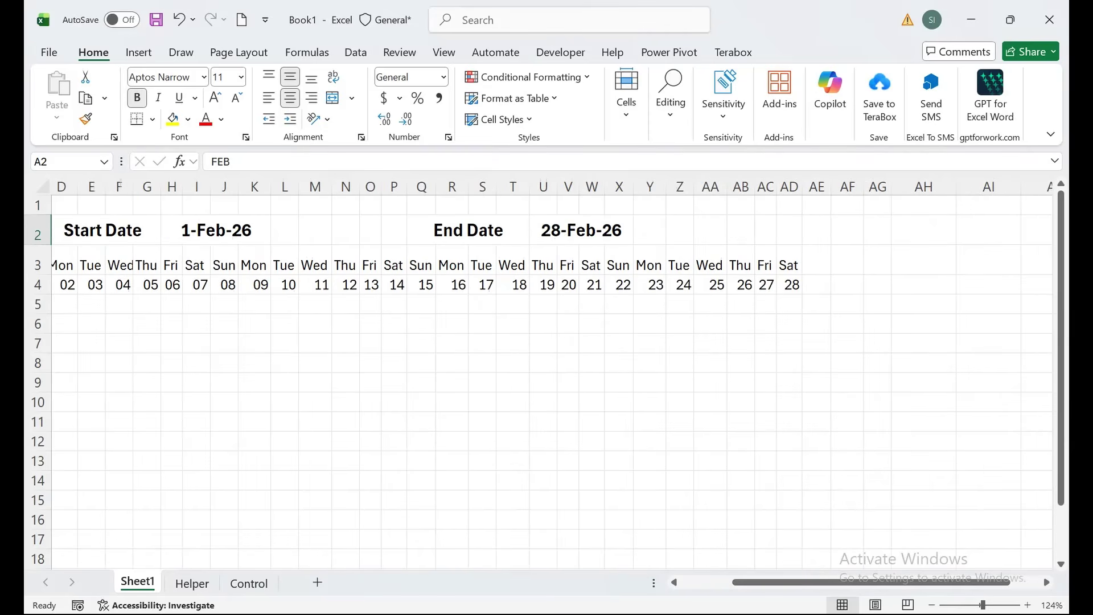
{"action": "left_click_drag", "start_coordinate": [345, 383], "coordinate": [43, 402]}
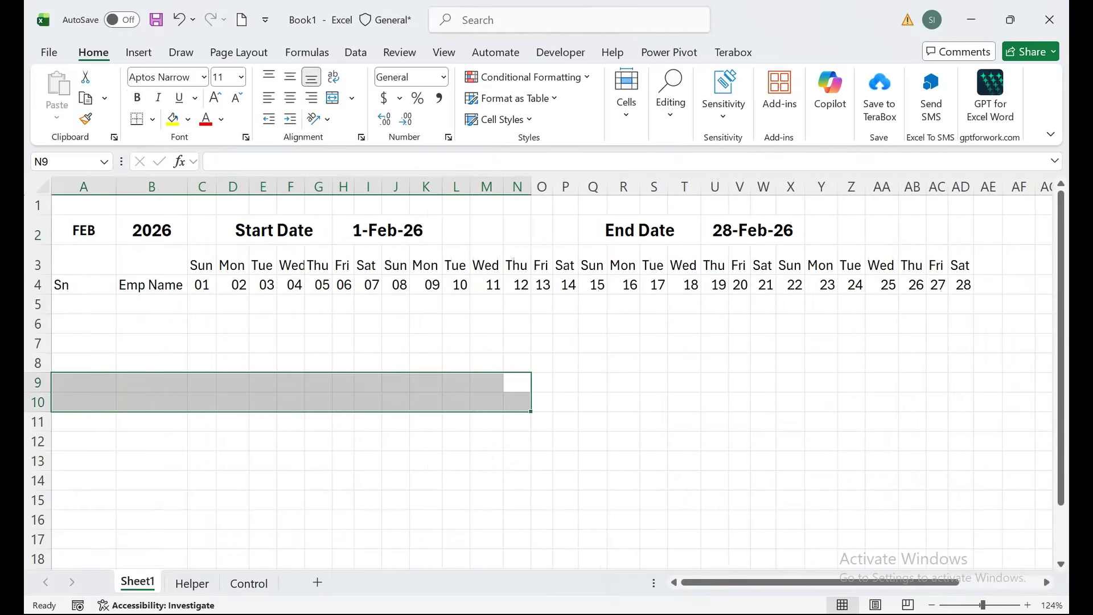
{"action": "left_click", "coordinate": [752, 230]}
{"action": "left_click", "coordinate": [152, 230]}
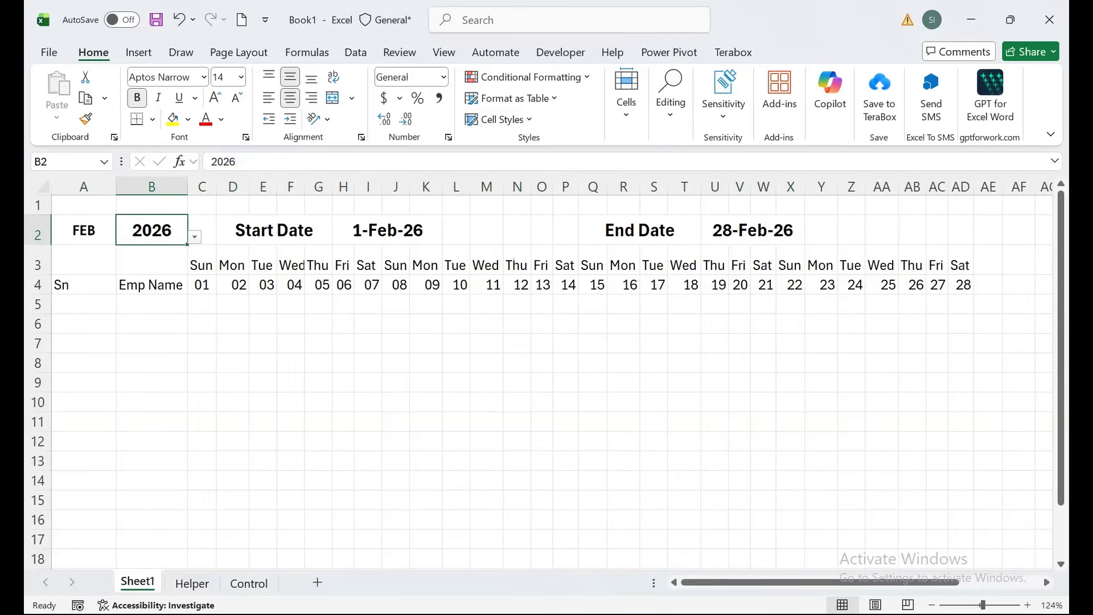
- Set the month in A2 back to APR and widen column C slightly for its weekday header
{"action": "left_click", "coordinate": [84, 230]}
{"action": "left_click", "coordinate": [123, 236]}
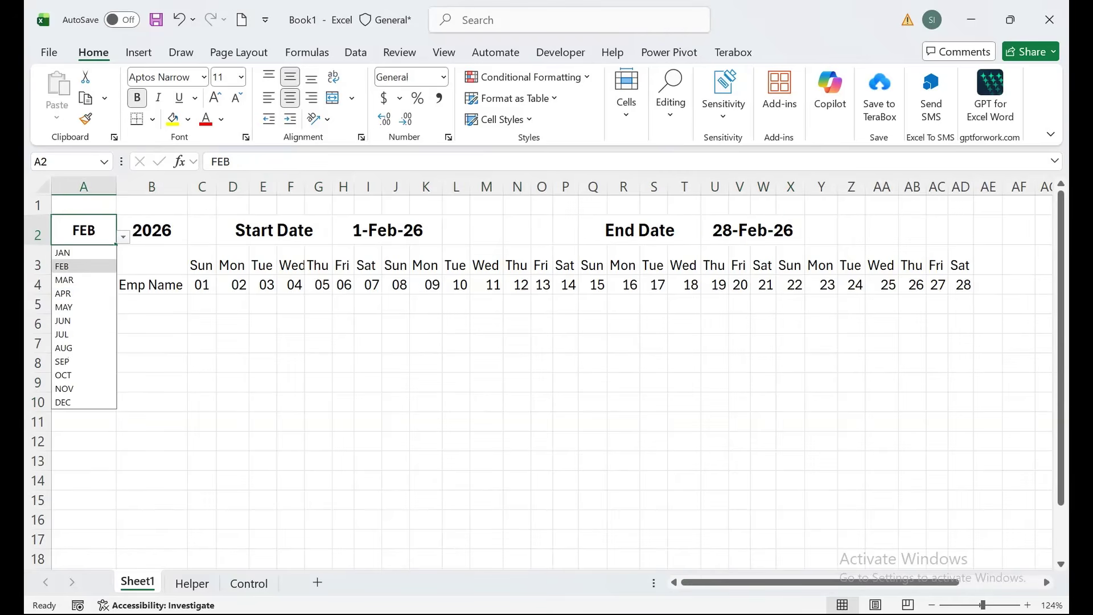
{"action": "left_click", "coordinate": [84, 293]}
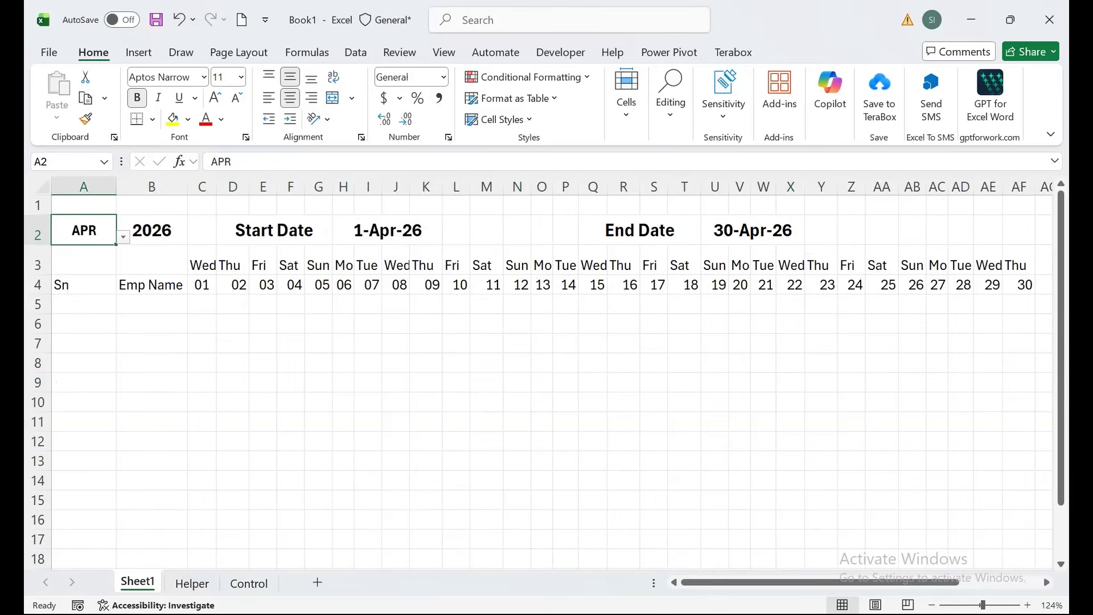
{"action": "left_click_drag", "start_coordinate": [217, 187], "coordinate": [221, 187]}
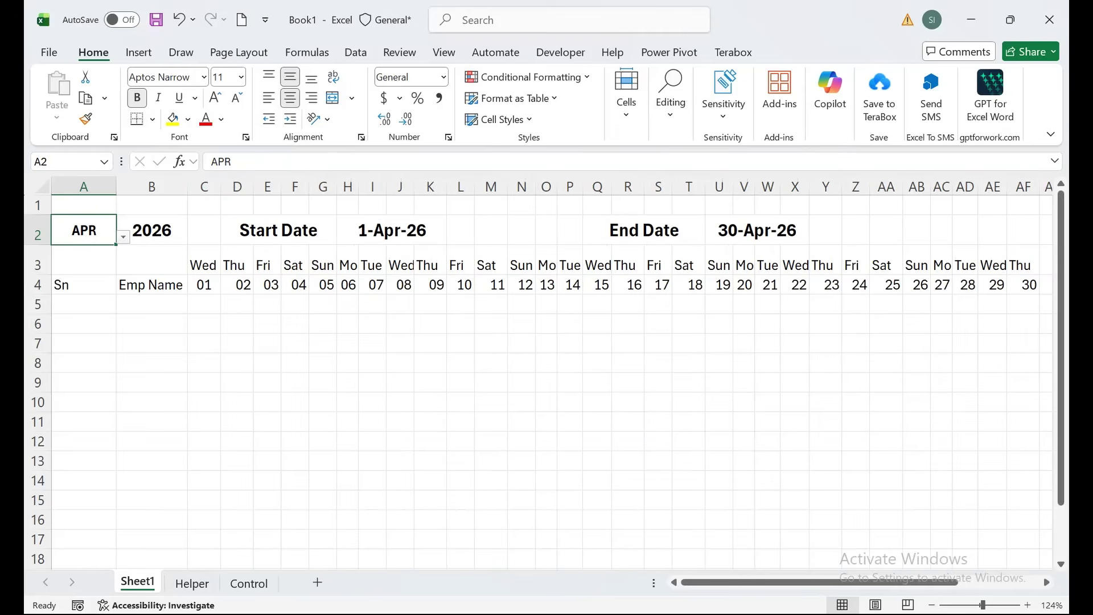
- Enter the headers Total Present in AH3 and Total Absen in AI3, and the label Total Days in AH2
{"action": "left_click_drag", "start_coordinate": [820, 582], "coordinate": [885, 582]}
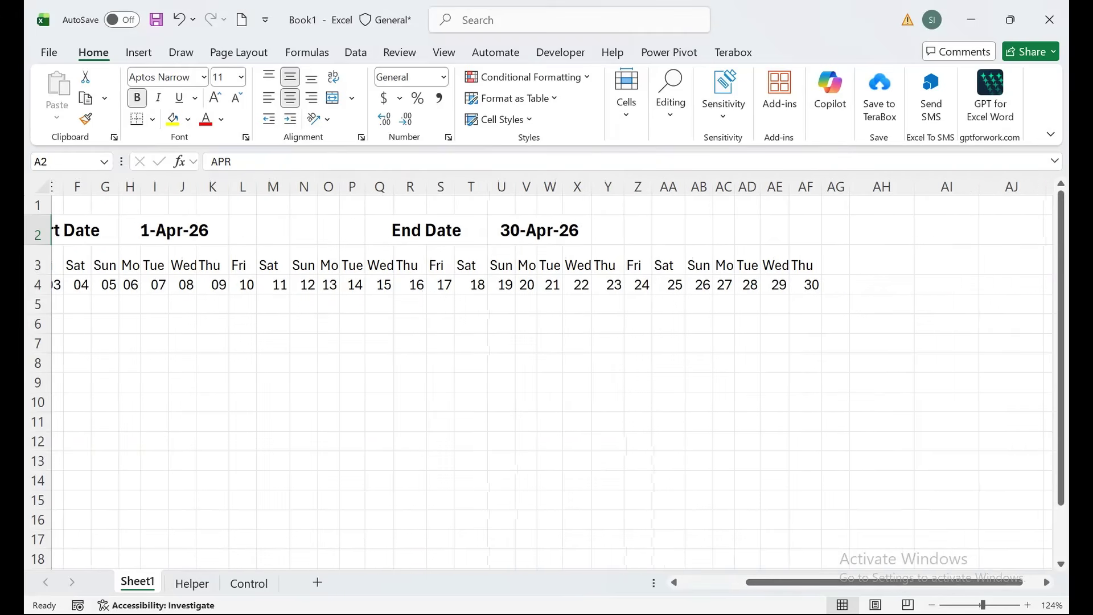
{"action": "left_click", "coordinate": [882, 260]}
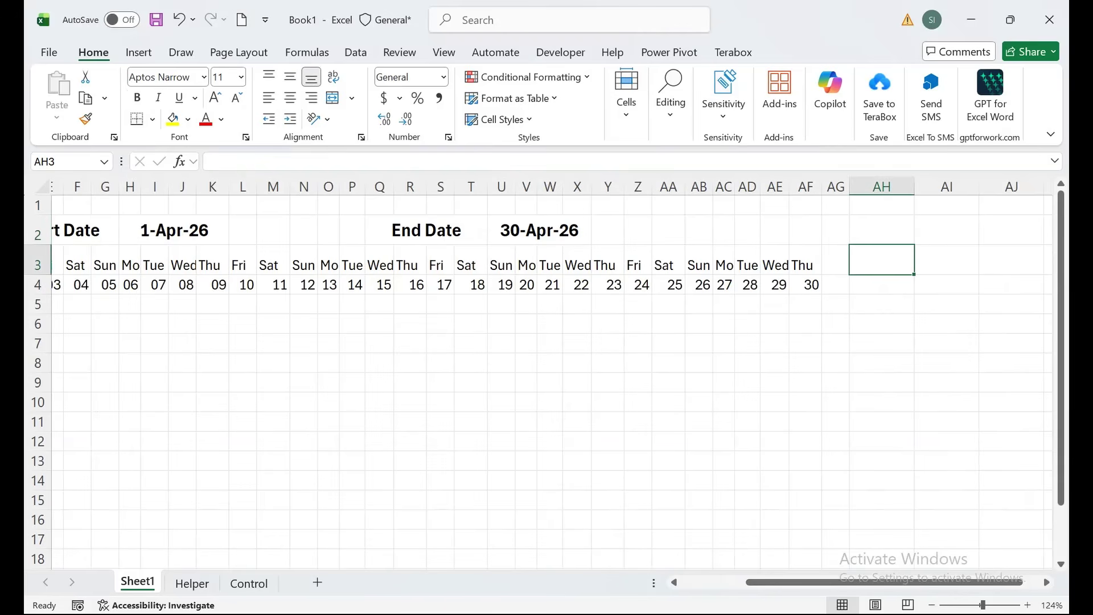
{"action": "type", "text": "Total Present"}
{"action": "key", "text": "Tab"}
{"action": "type", "text": "T"}
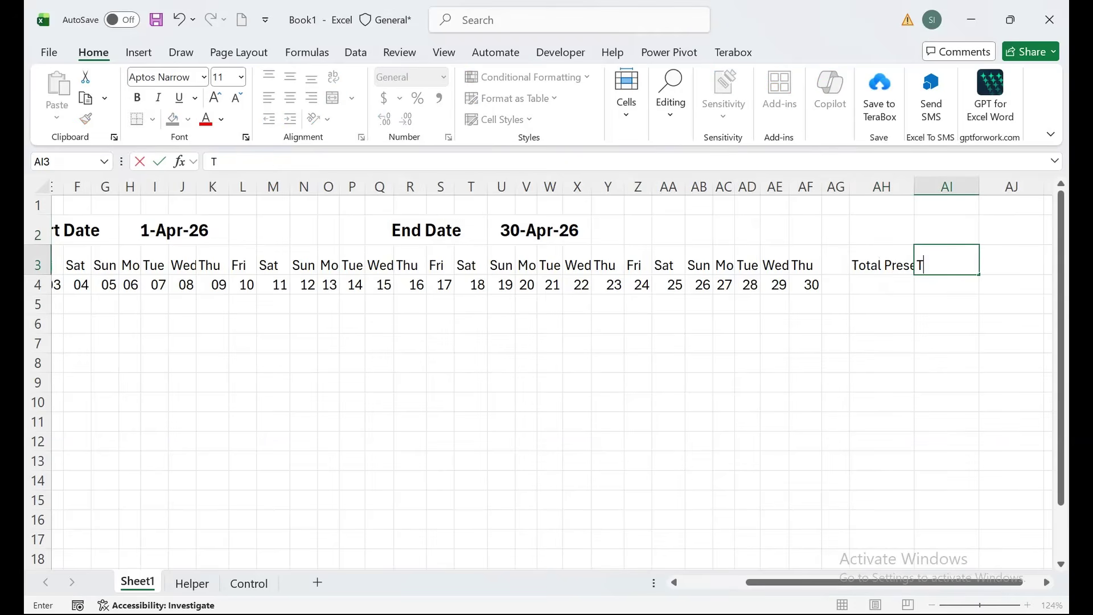
{"action": "type", "text": "otal Absen"}
{"action": "key", "text": "ctrl+Return"}
{"action": "key", "text": "Left"}
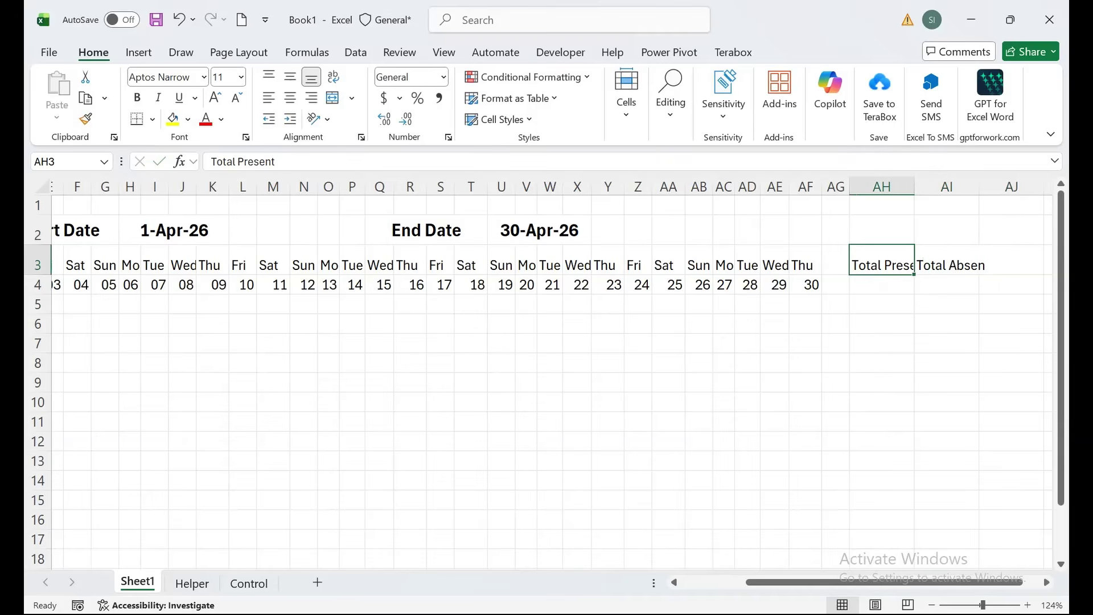
{"action": "key", "text": "shift+Right"}
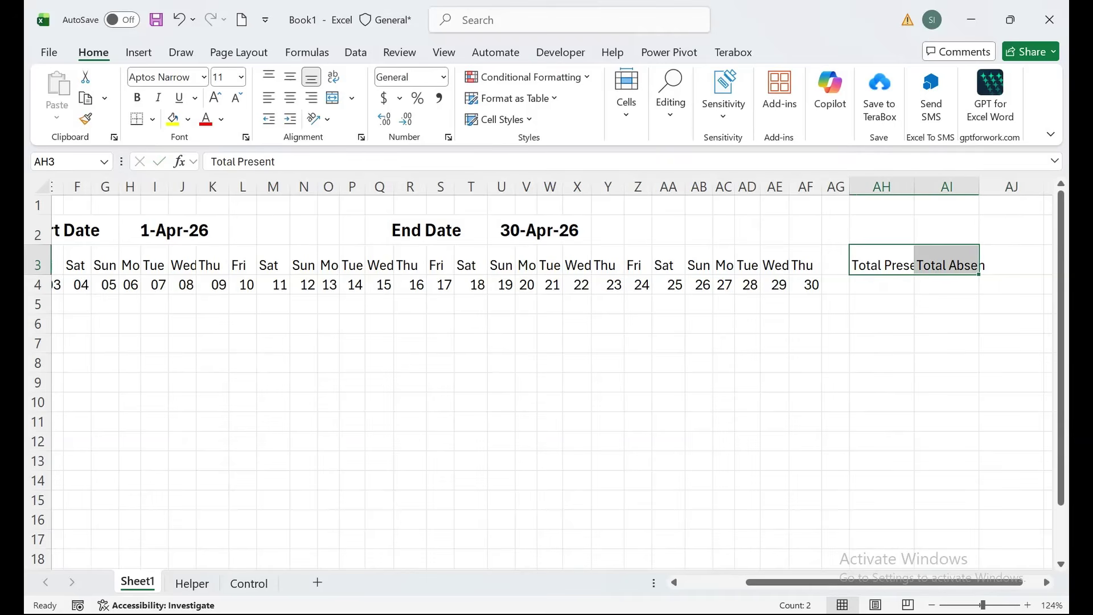
{"action": "key", "text": "Up"}
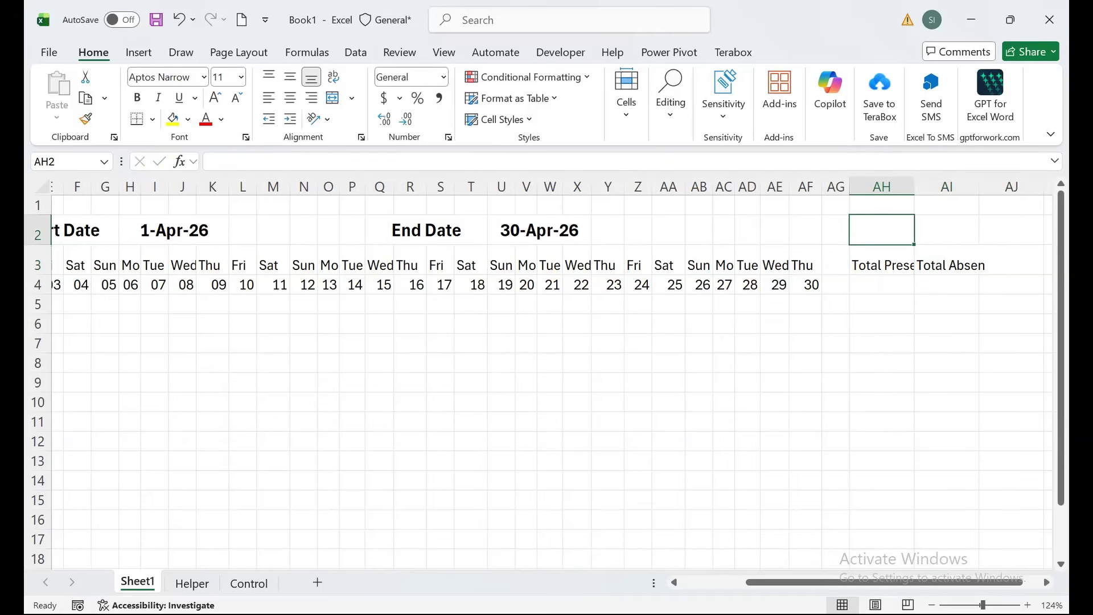
{"action": "type", "text": "Total Days"}
{"action": "key", "text": "Tab"}
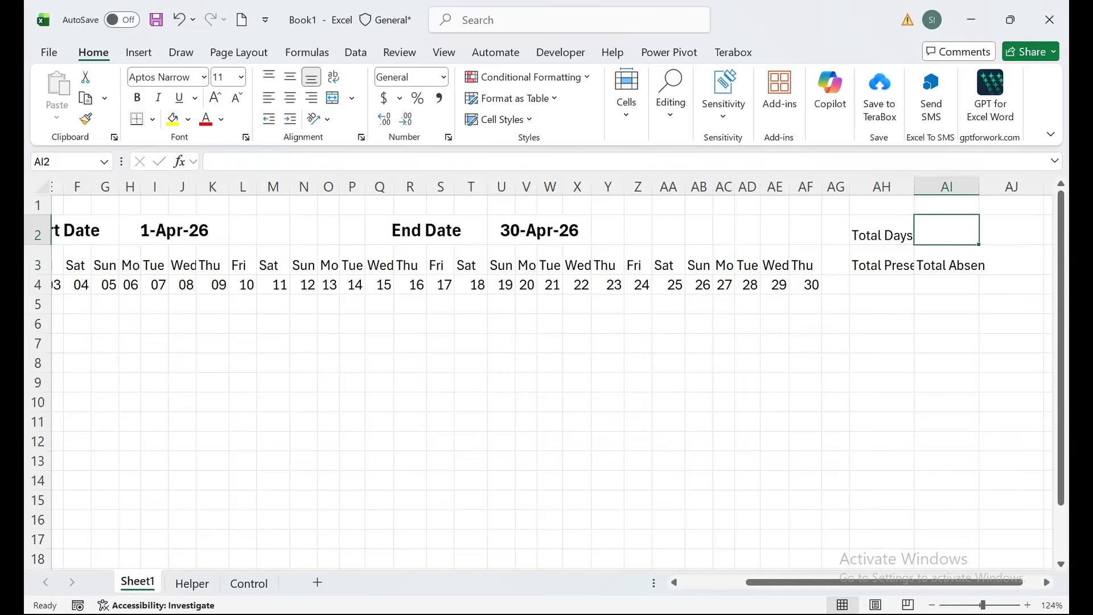
- Count the month's days in AI2 with the formula =COUNT(C4:AG4)
{"action": "type", "text": "=count"}
{"action": "key", "text": "Tab"}
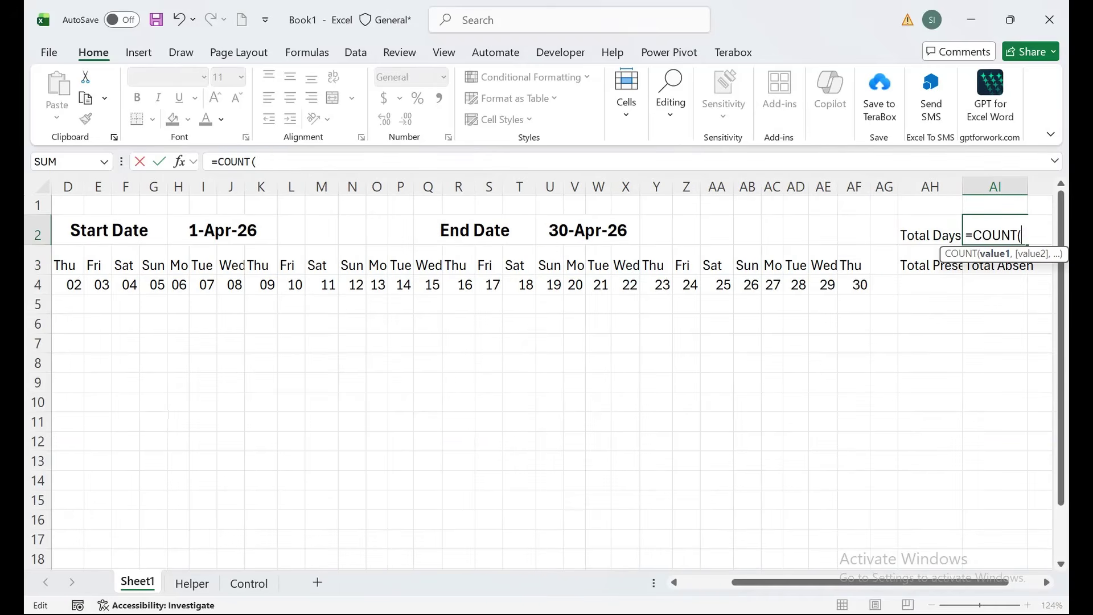
{"action": "left_click", "coordinate": [854, 285]}
{"action": "left_click", "coordinate": [883, 285]}
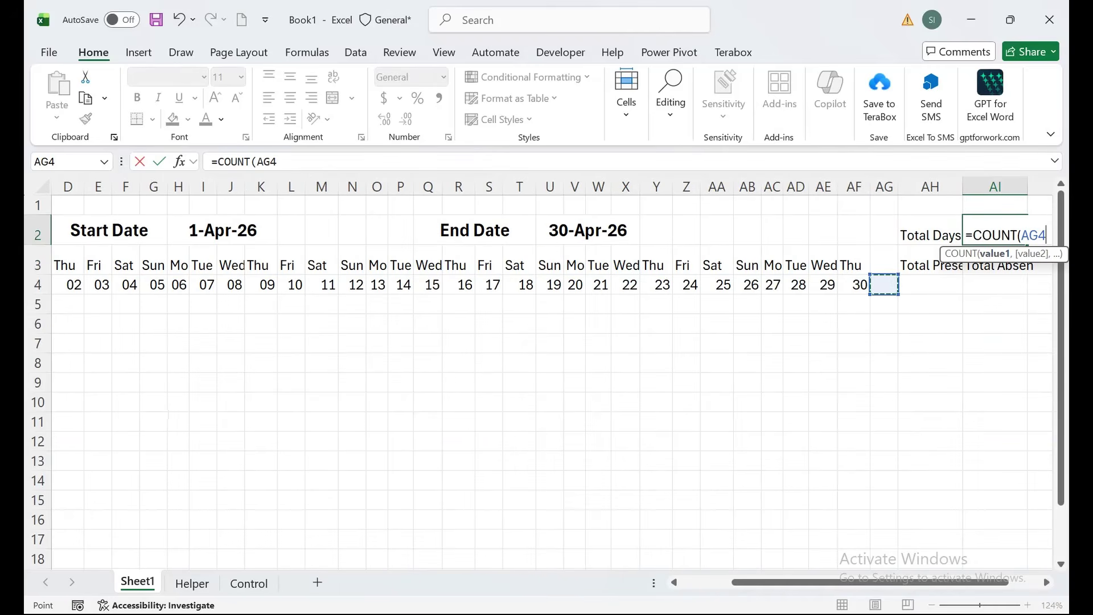
{"action": "key", "text": "ctrl+shift+Down"}
{"action": "key", "text": "ctrl+shift+Up"}
{"action": "key", "text": "ctrl+shift+Left"}
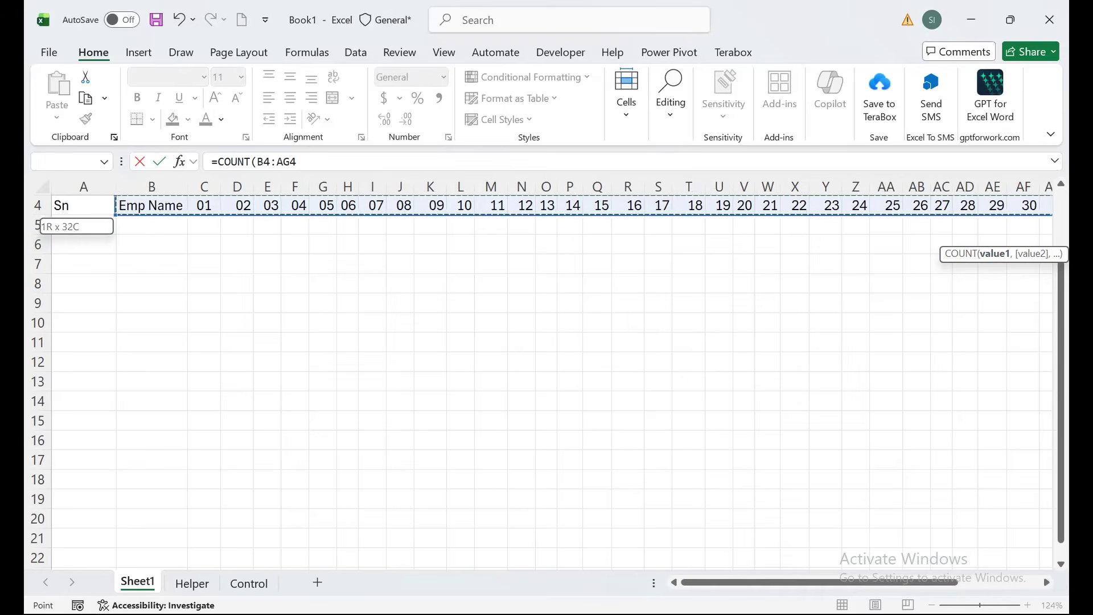
{"action": "key", "text": "shift+Right"}
{"action": "type", "text": ")"}
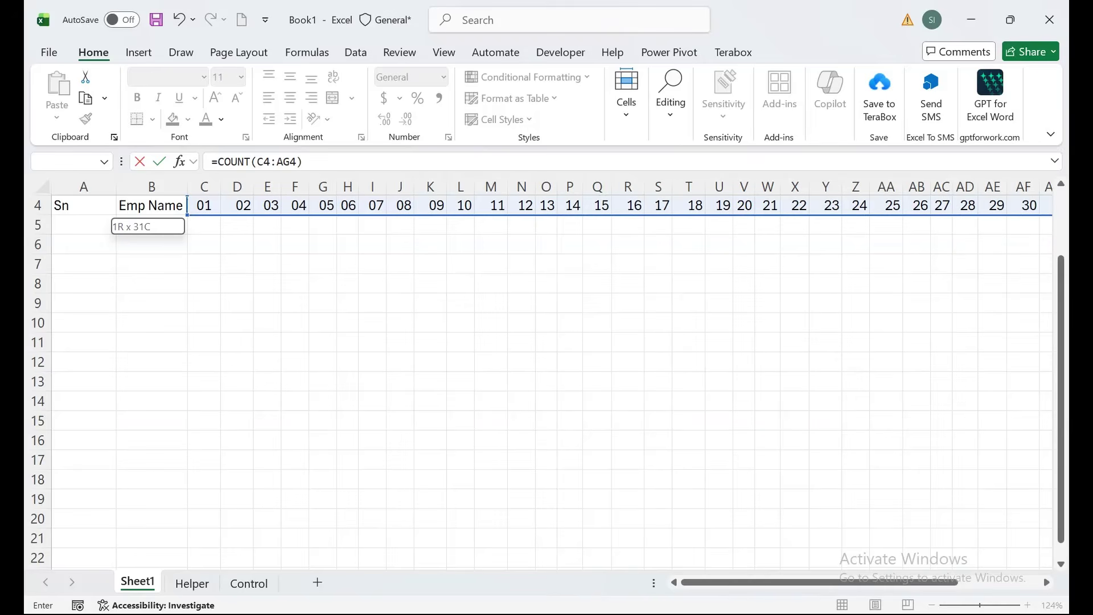
{"action": "key", "text": "Return"}
{"action": "key", "text": "Up"}
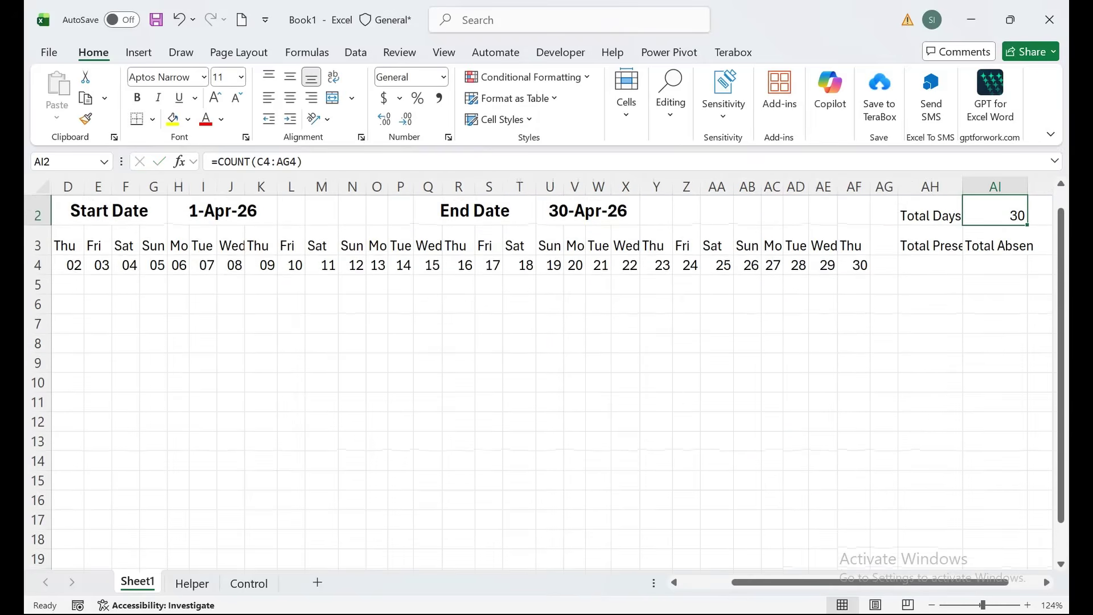
- Center the Total Days value in AI2 horizontally and vertically, bold it and enlarge it to 14 pt
{"action": "key", "text": "Up"}
{"action": "key", "text": "Down"}
{"action": "left_click", "coordinate": [290, 97]}
{"action": "left_click", "coordinate": [289, 77]}
{"action": "left_click", "coordinate": [136, 98]}
{"action": "left_click", "coordinate": [215, 98]}
{"action": "left_click", "coordinate": [215, 98]}
- Set the month in A2 to MAR and check the Total Days value in AI2
{"action": "left_click_drag", "start_coordinate": [102, 233], "coordinate": [57, 257]}
{"action": "left_click", "coordinate": [85, 232]}
{"action": "left_click", "coordinate": [123, 237]}
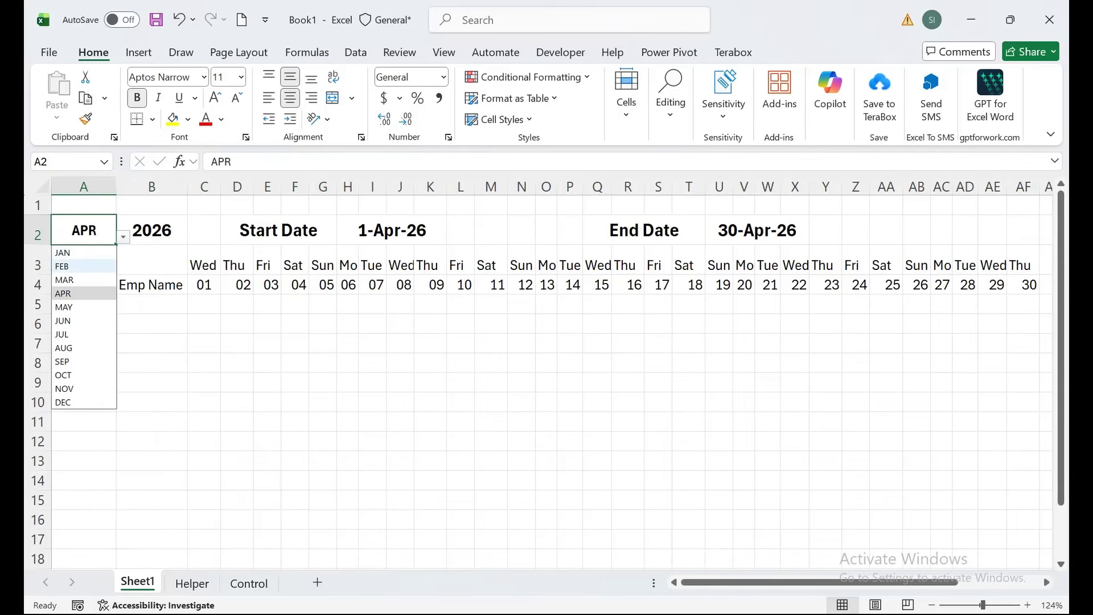
{"action": "left_click", "coordinate": [84, 280]}
{"action": "left_click_drag", "start_coordinate": [826, 402], "coordinate": [1047, 384]}
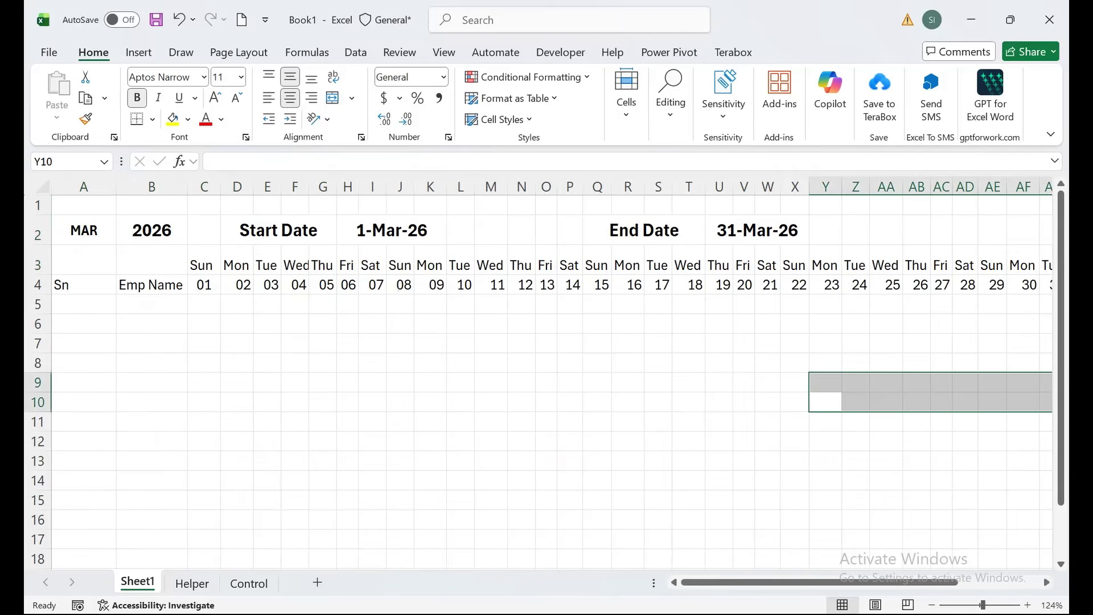
{"action": "left_click_drag", "start_coordinate": [934, 583], "coordinate": [1015, 582]}
{"action": "left_click", "coordinate": [890, 232]}
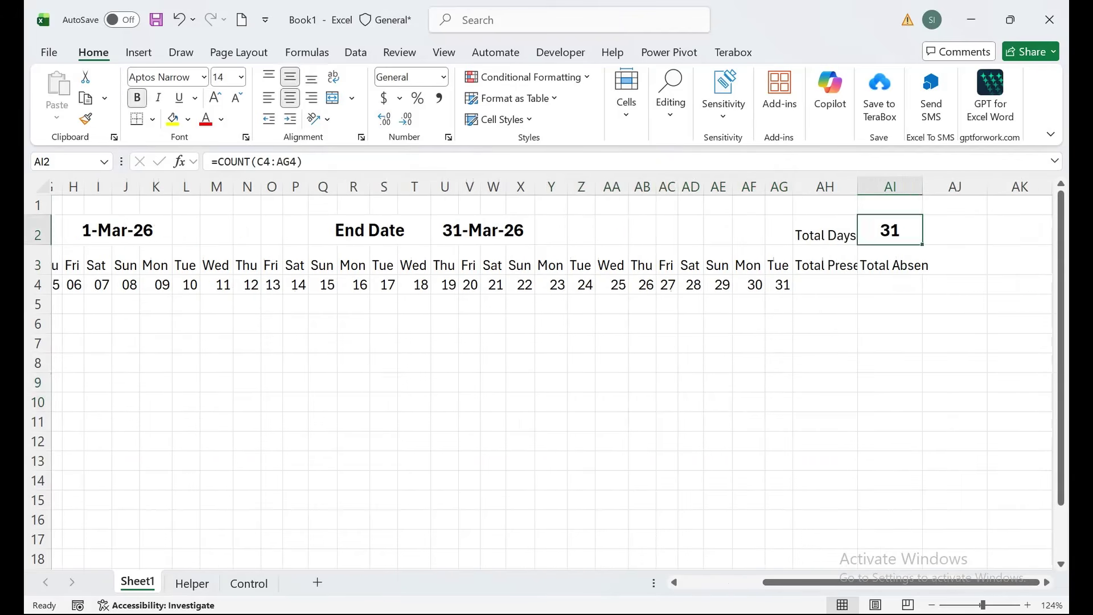
- Middle-align and bold the Total Days label in AH2, and widen columns AH and AI to fit their headers
{"action": "left_click", "coordinate": [825, 231]}
{"action": "key", "text": "alt+h"}
{"action": "key", "text": "a"}
{"action": "key", "text": "m"}
{"action": "key", "text": "ctrl+b"}
{"action": "left_click_drag", "start_coordinate": [857, 186], "coordinate": [869, 186]}
{"action": "left_click_drag", "start_coordinate": [936, 186], "coordinate": [946, 186]}
- Insert a column before the first day column and enter the header Basic in C4
{"action": "left_click", "coordinate": [644, 296]}
{"action": "left_click_drag", "start_coordinate": [642, 304], "coordinate": [84, 284]}
{"action": "left_click", "coordinate": [203, 187]}
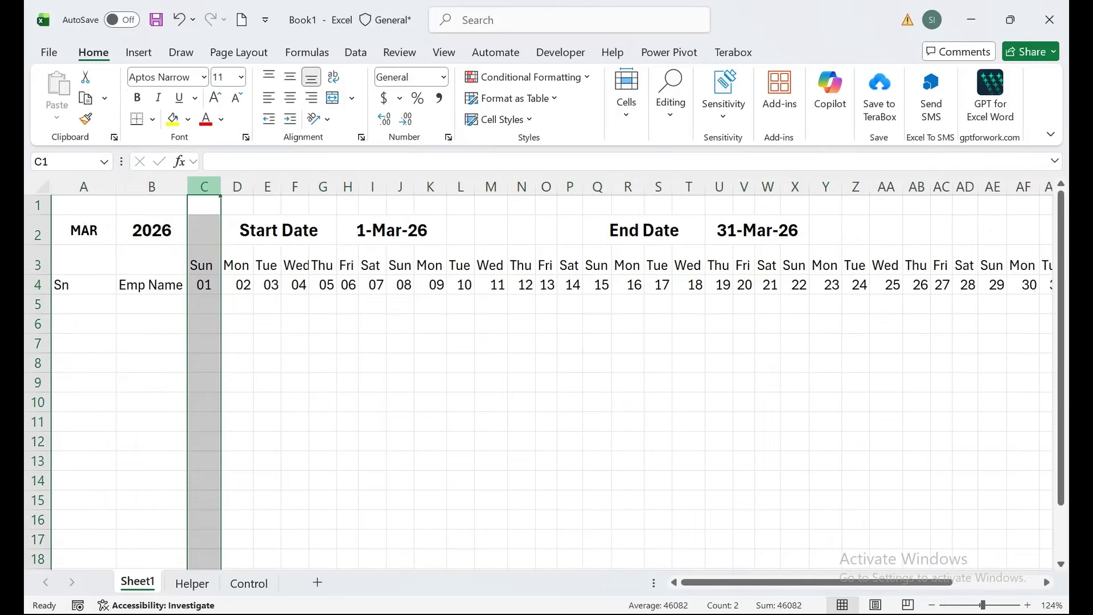
{"action": "right_click", "coordinate": [211, 188]}
{"action": "left_click", "coordinate": [253, 372]}
{"action": "left_click", "coordinate": [223, 260]}
{"action": "left_click", "coordinate": [356, 51]}
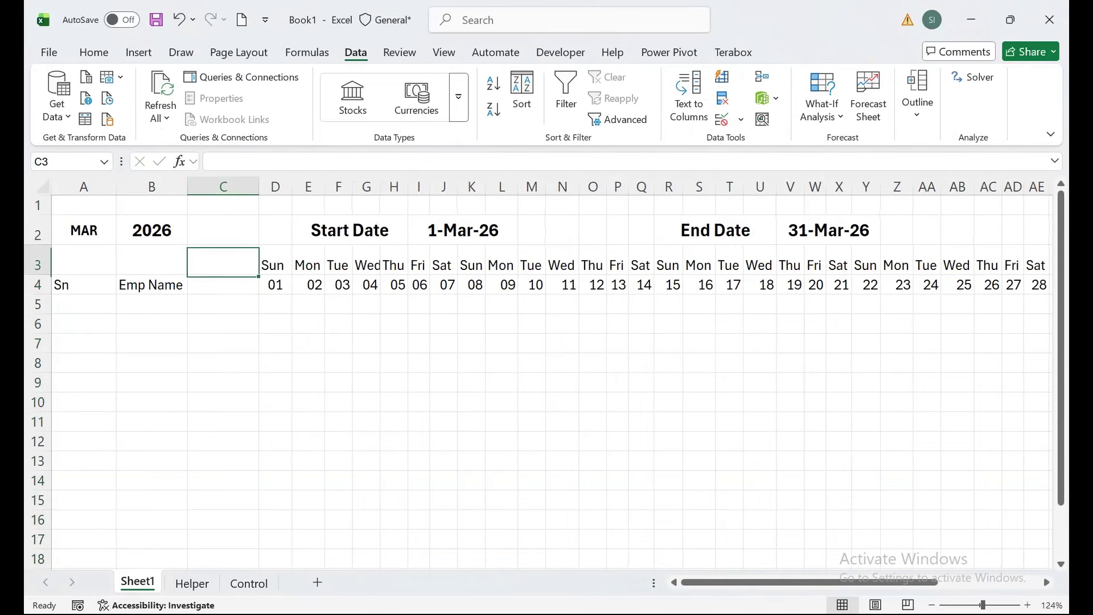
{"action": "left_click", "coordinate": [223, 284]}
{"action": "type", "text": "Ba"}
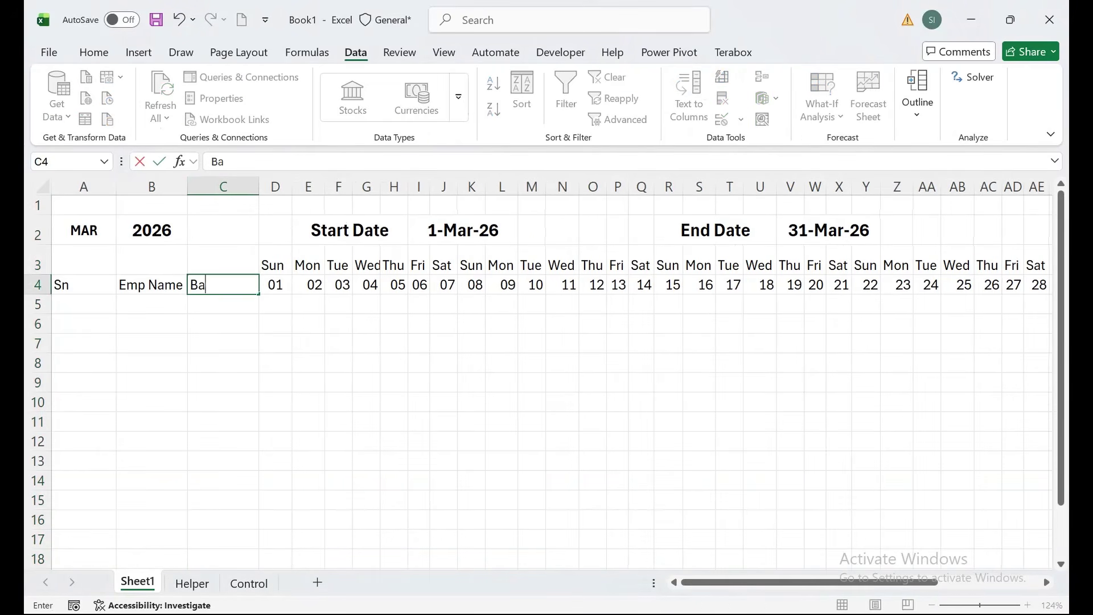
{"action": "type", "text": "sic"}
{"action": "key", "text": "Return"}
- Try starting the Sn column with the number 1 in A5
{"action": "left_click", "coordinate": [83, 304]}
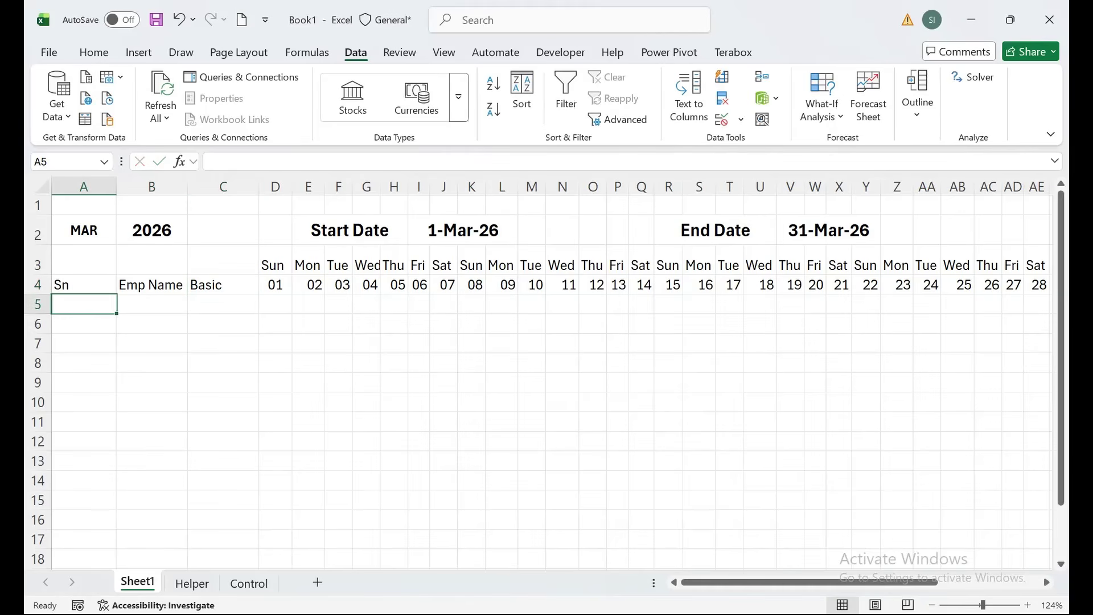
{"action": "type", "text": "1"}
{"action": "key", "text": "Return"}
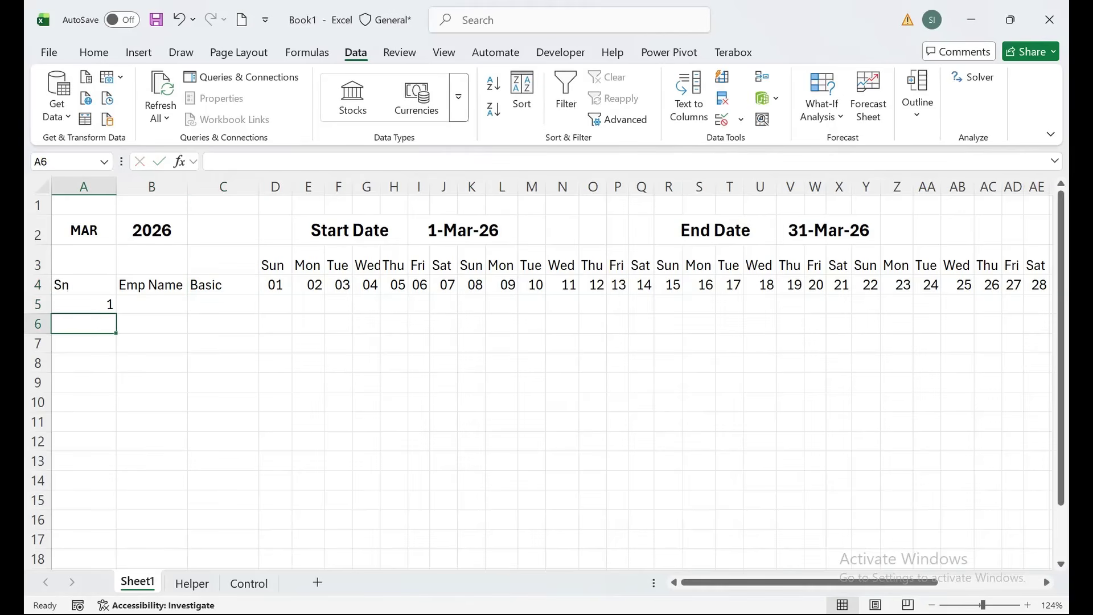
{"action": "left_click", "coordinate": [84, 304]}
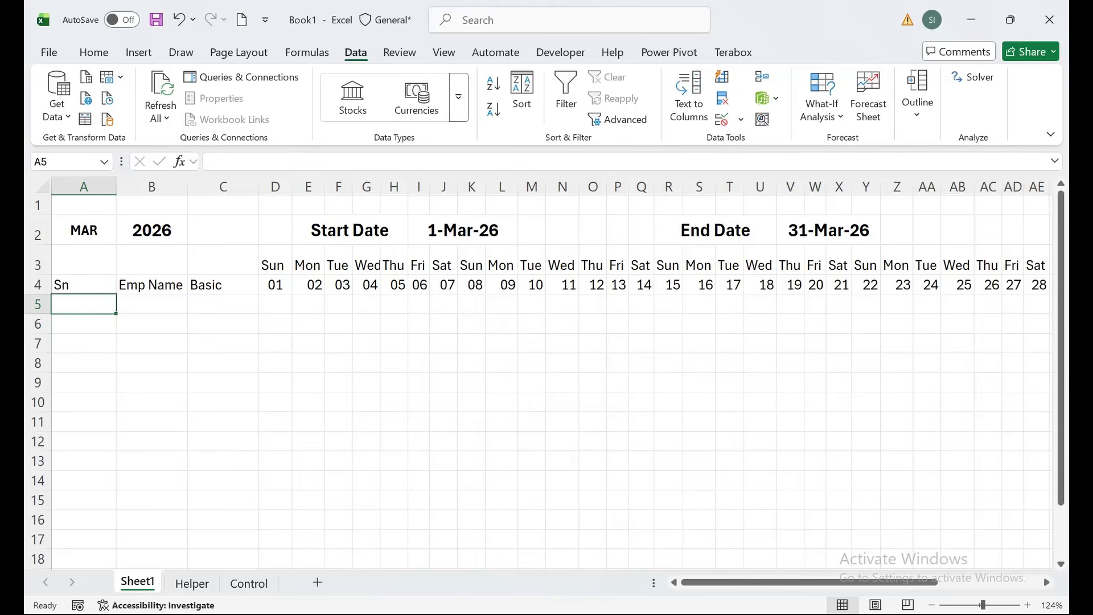
- Enter the formula =IF(B5="","",ROW()-4) in A5 and fill it down the Sn column
{"action": "type", "text": "=i"}
{"action": "key", "text": "Tab"}
{"action": "left_click", "coordinate": [151, 304]}
{"action": "type", "text": "=\"\",\"\","}
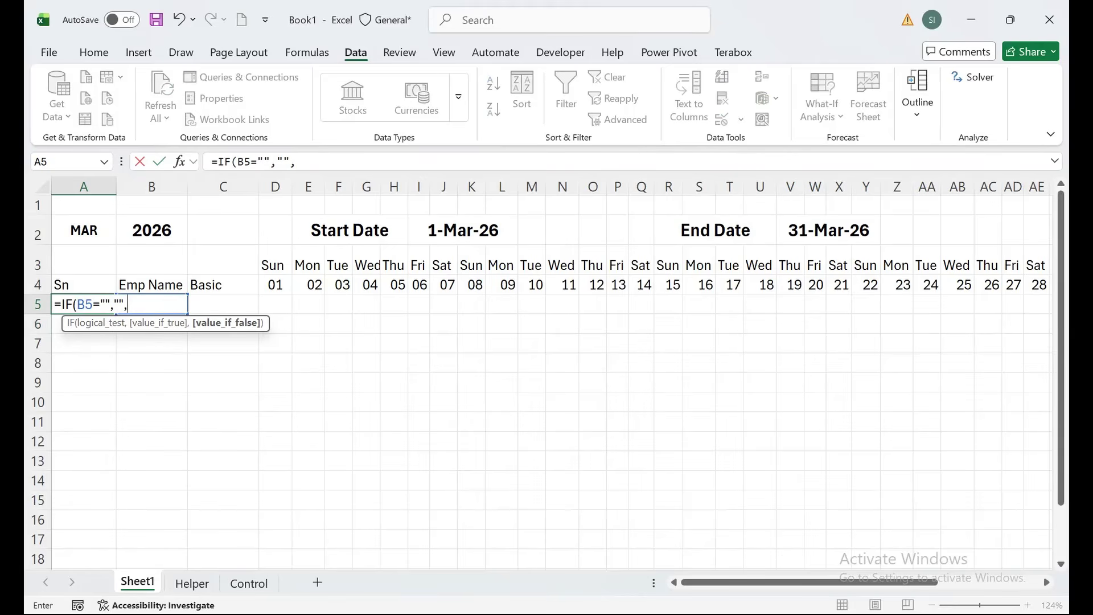
{"action": "type", "text": "row("}
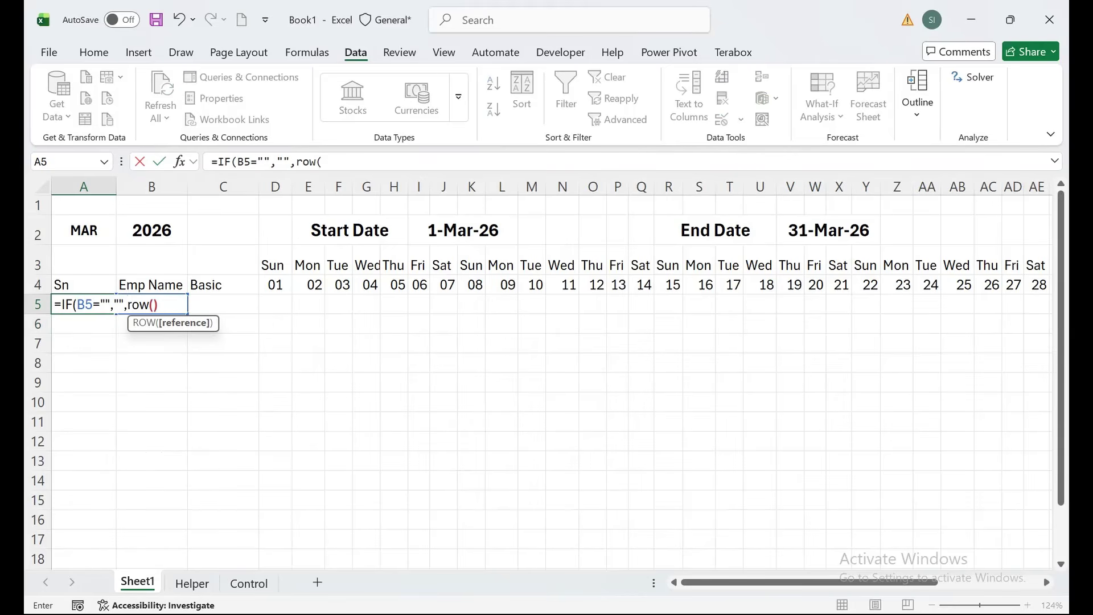
{"action": "type", "text": ")-4"}
{"action": "key", "text": "Return"}
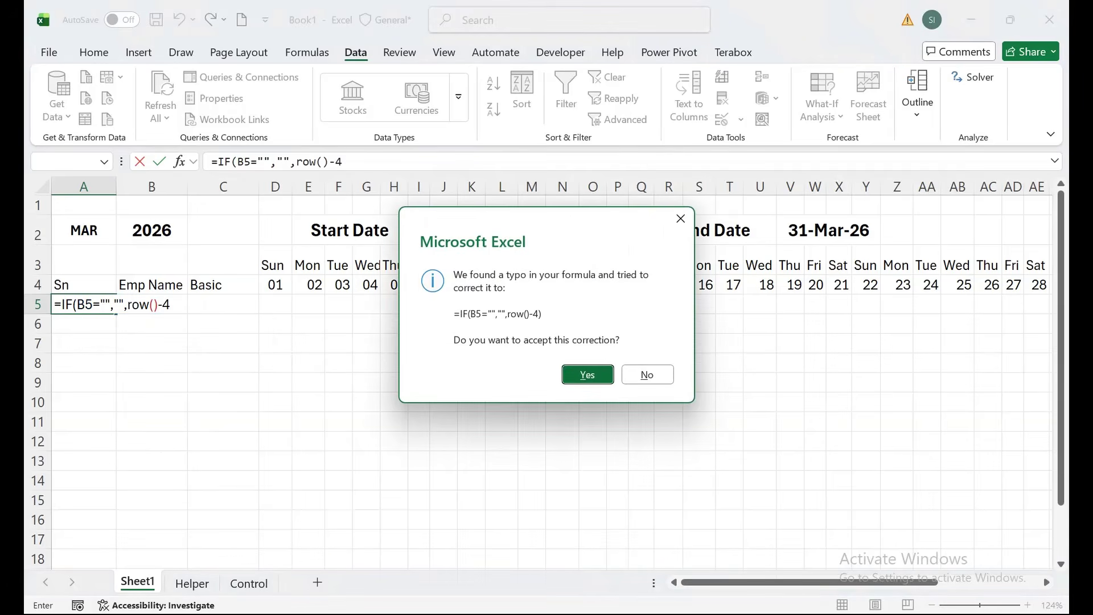
{"action": "key", "text": "Return"}
{"action": "key", "text": "Up"}
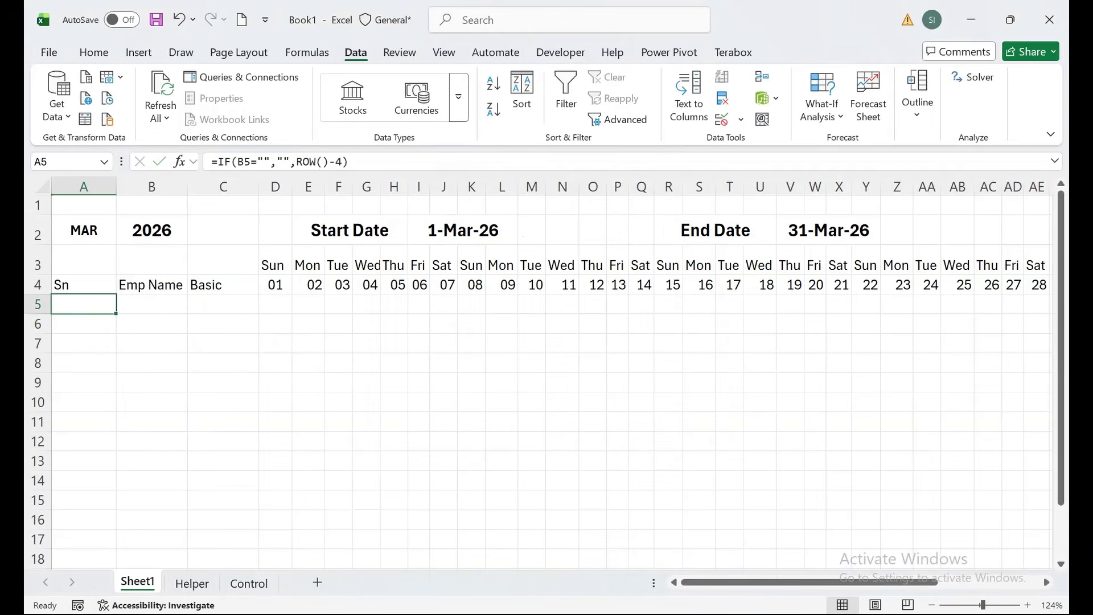
{"action": "left_click_drag", "start_coordinate": [117, 313], "coordinate": [108, 537]}
{"action": "left_click_drag", "start_coordinate": [225, 481], "coordinate": [125, 186]}
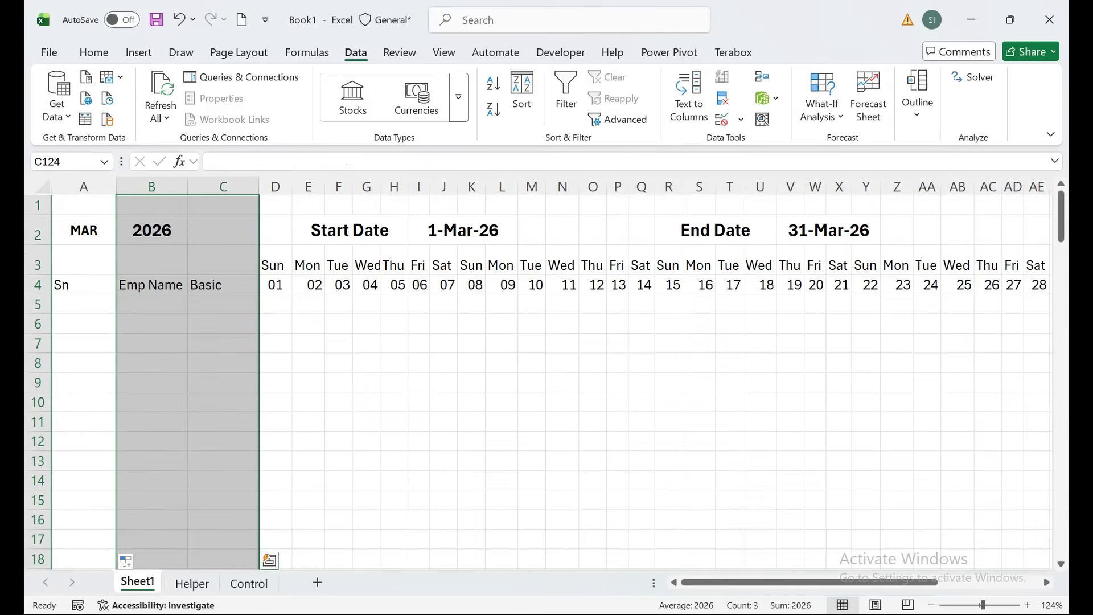
- Enter the first employee's name in B5 and centre-align column A
{"action": "left_click", "coordinate": [152, 304]}
{"action": "type", "text": "Ahmed"}
{"action": "key", "text": "Return"}
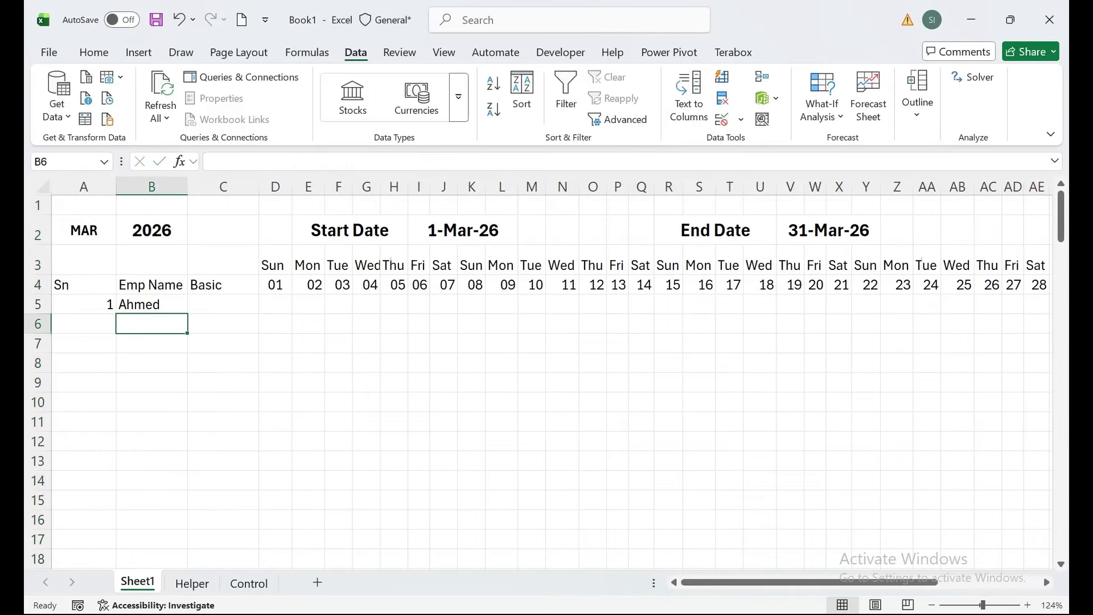
{"action": "left_click", "coordinate": [84, 187]}
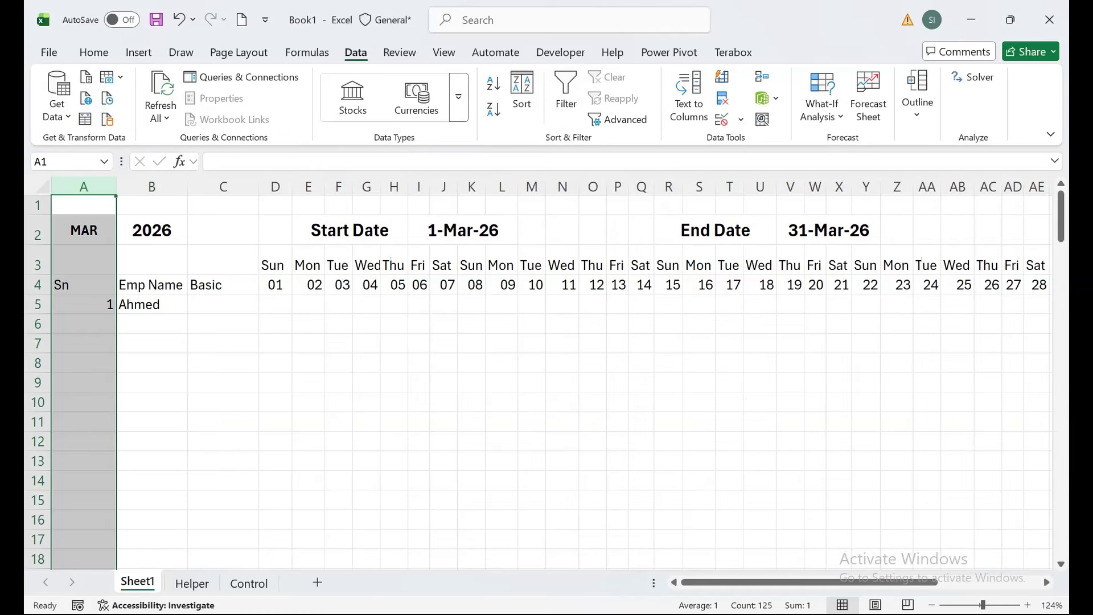
{"action": "left_click", "coordinate": [94, 52]}
{"action": "left_click", "coordinate": [290, 98]}
{"action": "left_click", "coordinate": [290, 97]}
{"action": "left_click", "coordinate": [290, 98]}
- Fill the Emp Name and Basic columns from row 5 down with the employees' names and basic pay, starting at 74000
{"action": "left_click", "coordinate": [151, 304]}
{"action": "left_click_drag", "start_coordinate": [187, 313], "coordinate": [188, 548]}
{"action": "left_click", "coordinate": [222, 304]}
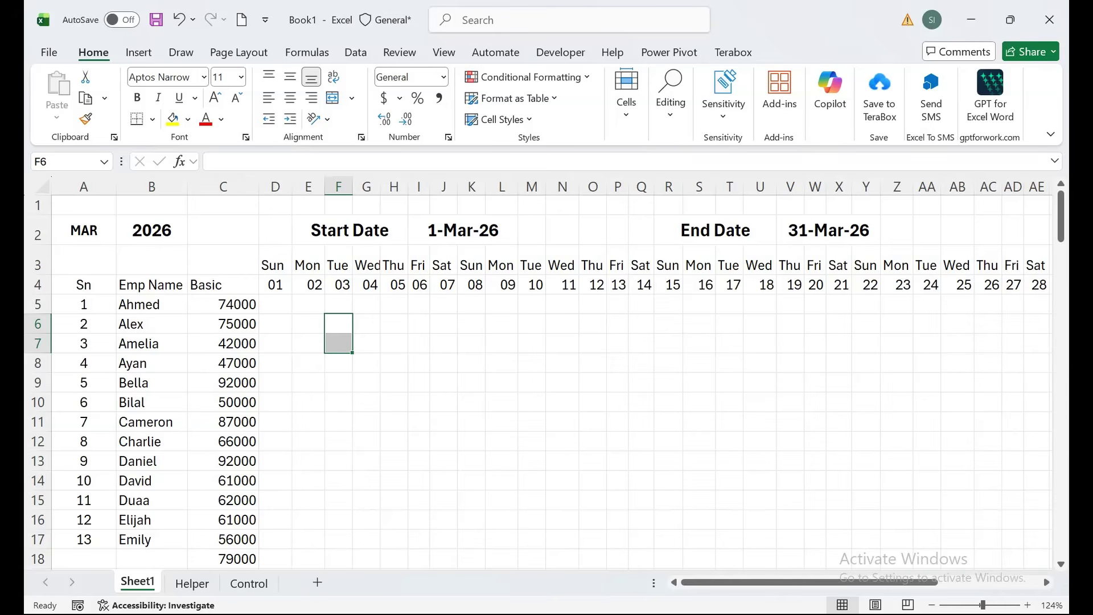
- Enlarge the Control sheet's view and enter the headers Code, Name, Date and Leave in B3:E3
{"action": "left_click", "coordinate": [249, 583]}
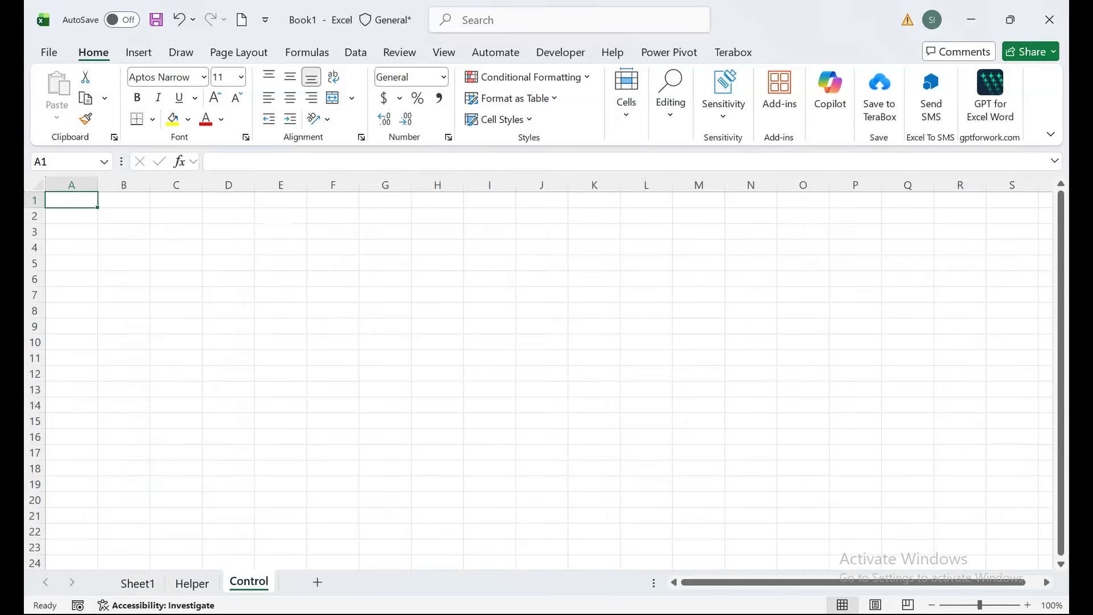
{"action": "left_click_drag", "start_coordinate": [980, 606], "coordinate": [997, 605]}
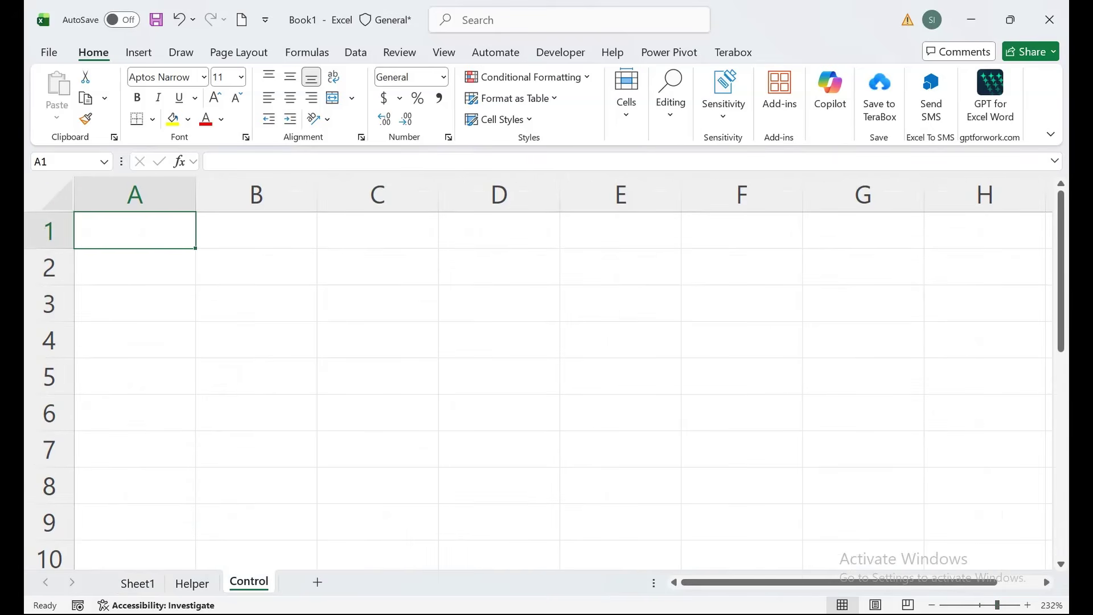
{"action": "left_click", "coordinate": [135, 303]}
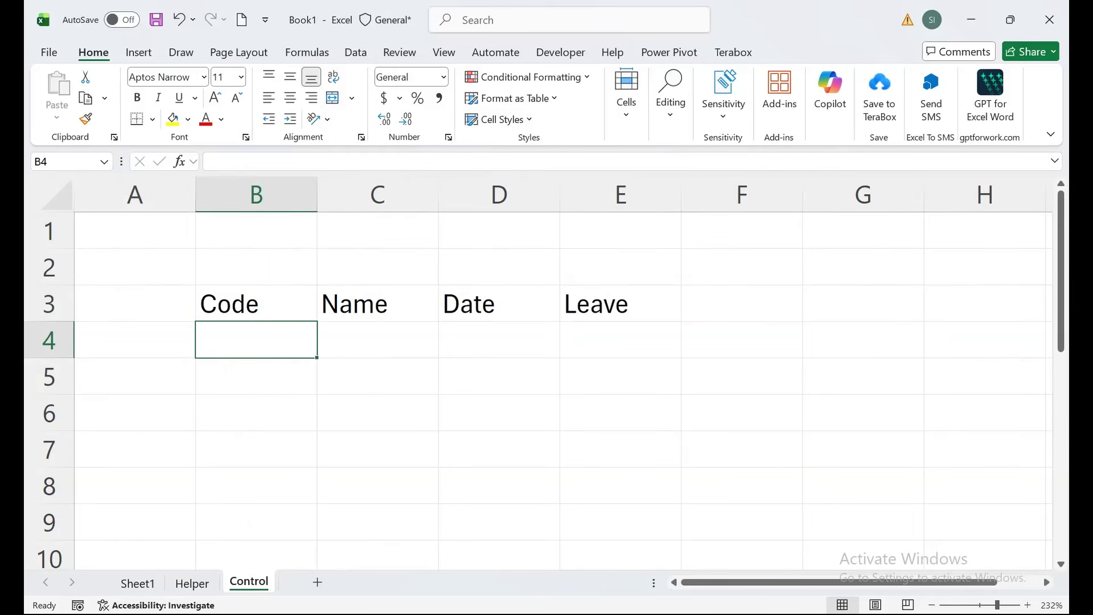
- Change the Sn header in A4 of Sheet1 to Emp Code
{"action": "key", "text": "ctrl+Page_Up"}
{"action": "key", "text": "ctrl+Page_Up"}
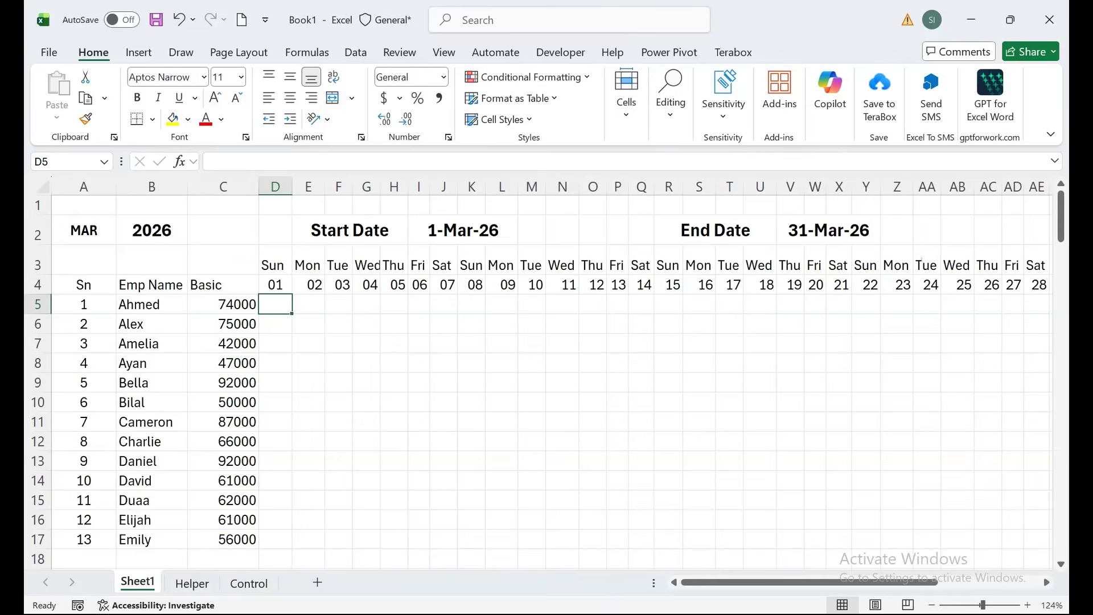
{"action": "left_click", "coordinate": [83, 285]}
{"action": "type", "text": "emp"}
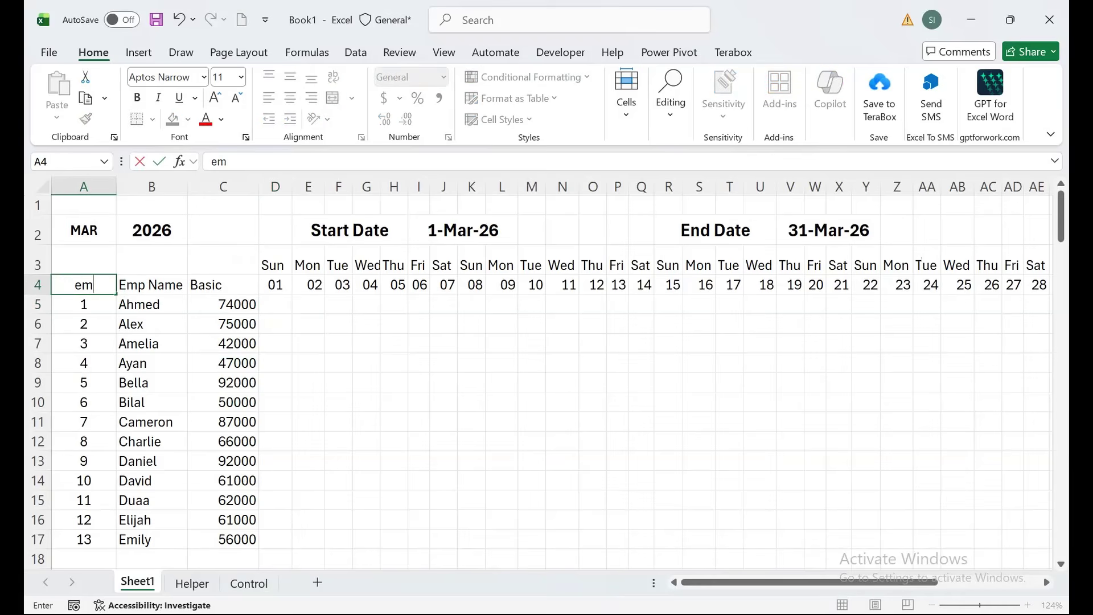
{"action": "key", "text": "BackSpace"}
{"action": "key", "text": "BackSpace"}
{"action": "key", "text": "BackSpace"}
{"action": "type", "text": "Emp Code"}
{"action": "key", "text": "Return"}
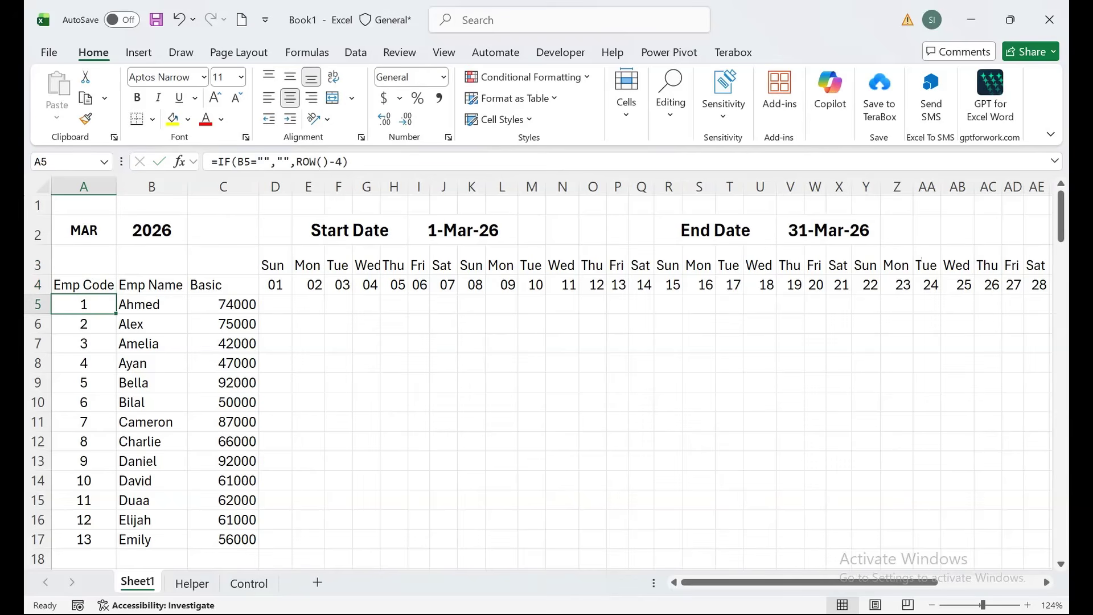
{"action": "left_click", "coordinate": [151, 305]}
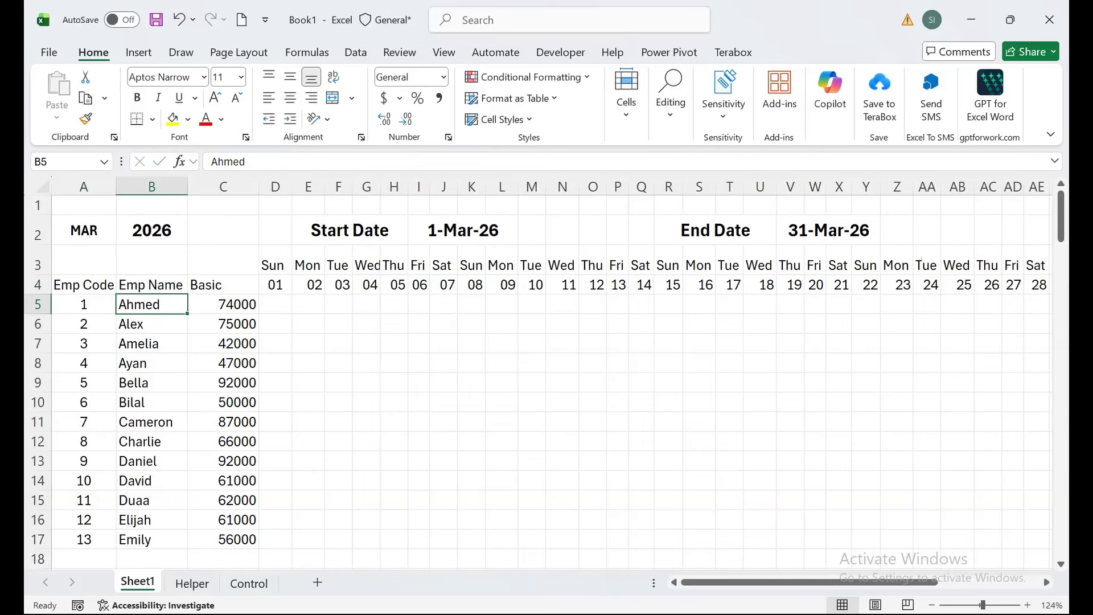
- In C4 of the Control sheet, begin an IF formula that returns blank when B4 is empty
{"action": "left_click", "coordinate": [248, 583]}
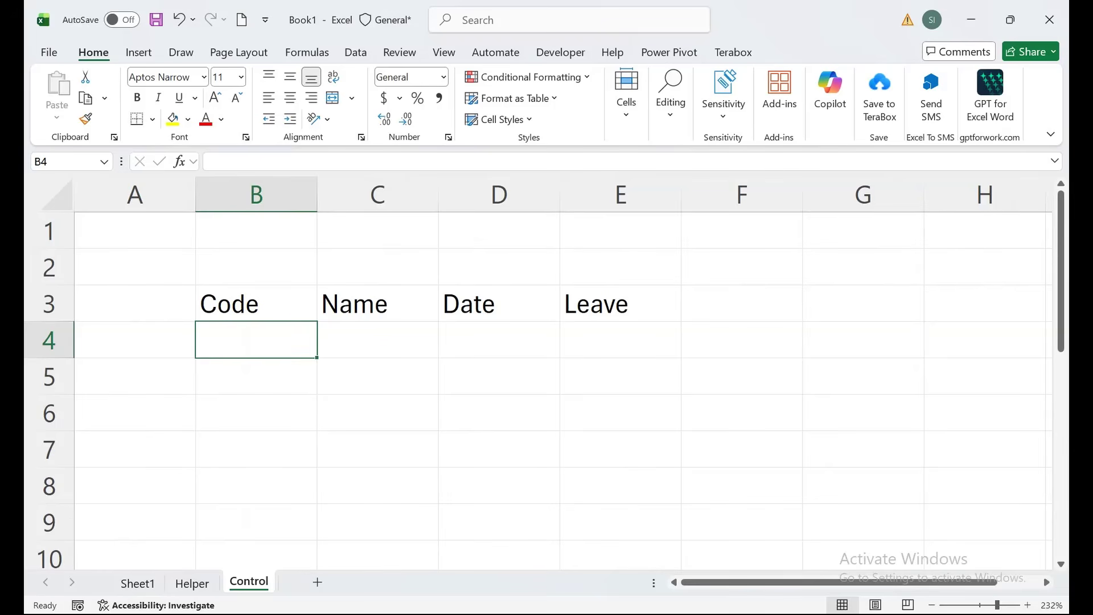
{"action": "left_click", "coordinate": [377, 340]}
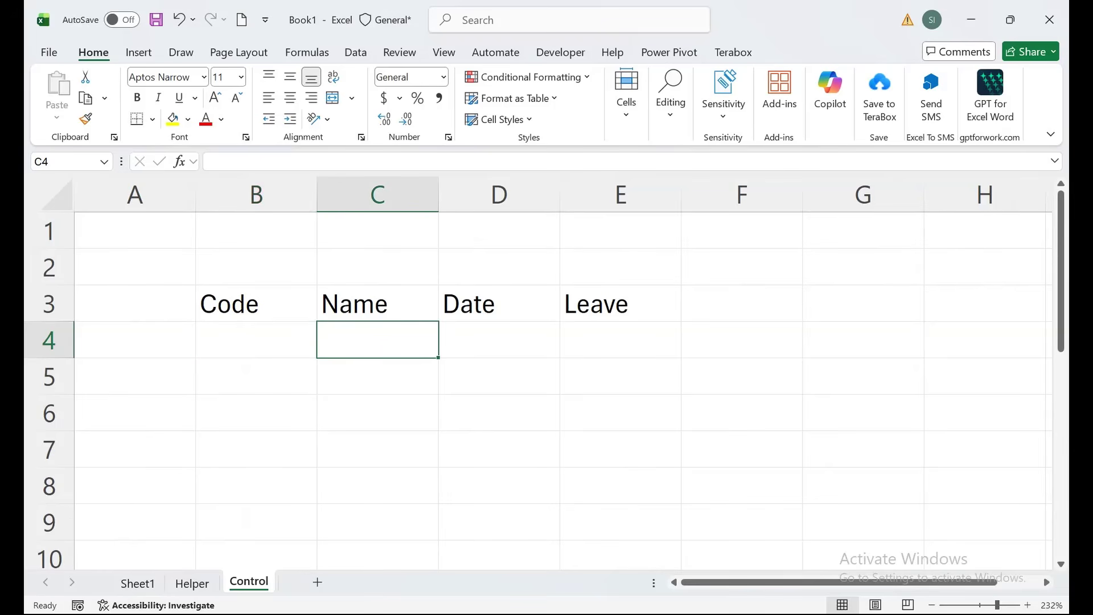
{"action": "type", "text": "=if"}
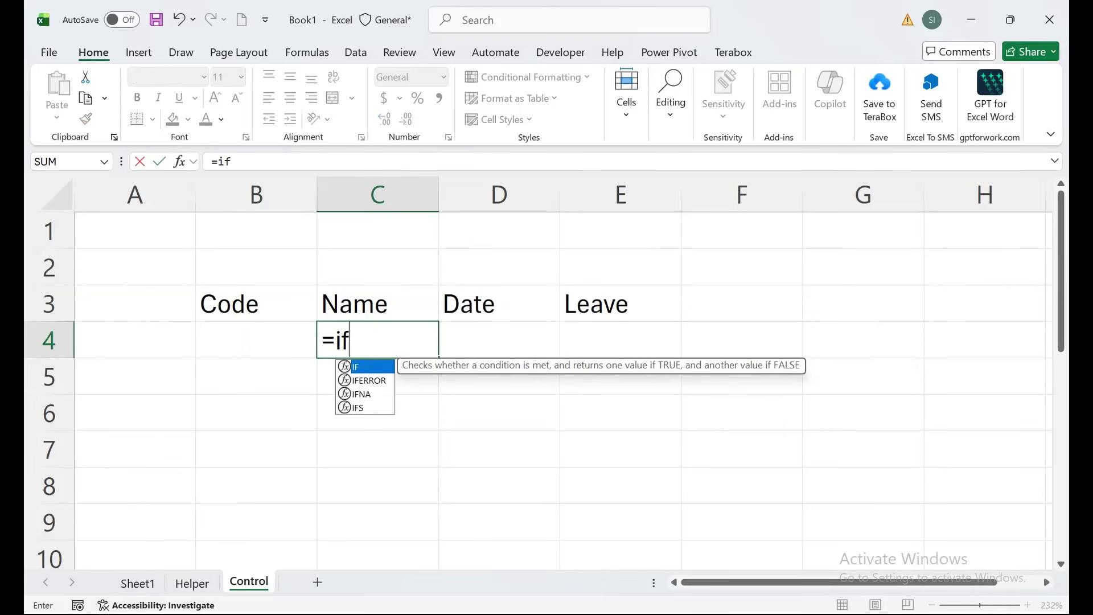
{"action": "key", "text": "Tab"}
{"action": "key", "text": "Left"}
{"action": "type", "text": "="}
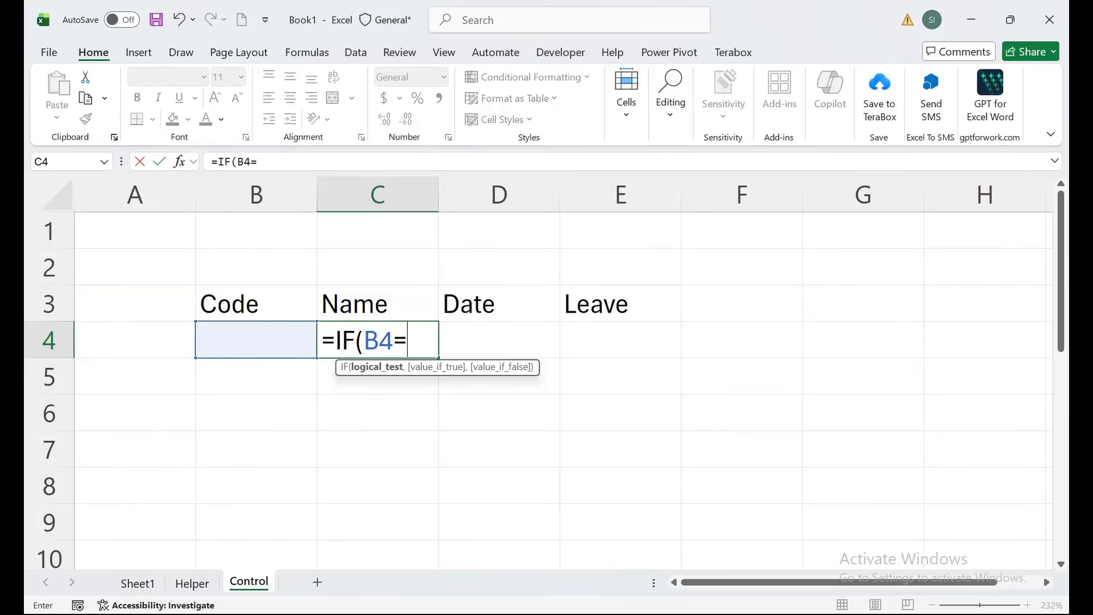
{"action": "type", "text": "\"\",\"\","}
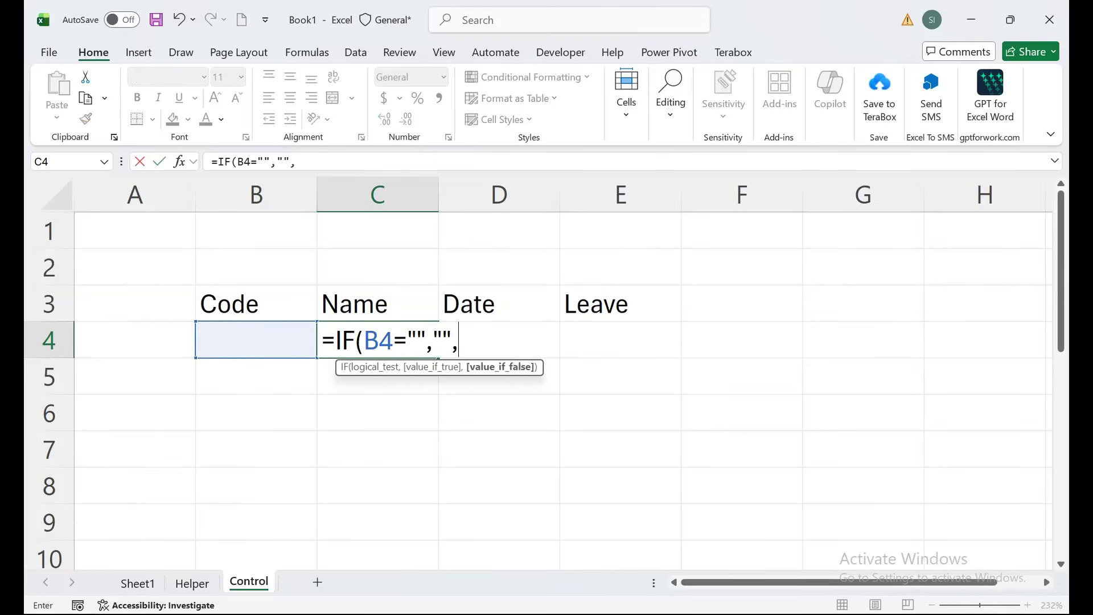
- Complete the C4 formula with VLOOKUP(B4,Sheet1!A:B,2,FALSE) as the value if false
{"action": "type", "text": "c"}
{"action": "key", "text": "BackSpace"}
{"action": "type", "text": "vl"}
{"action": "key", "text": "Tab"}
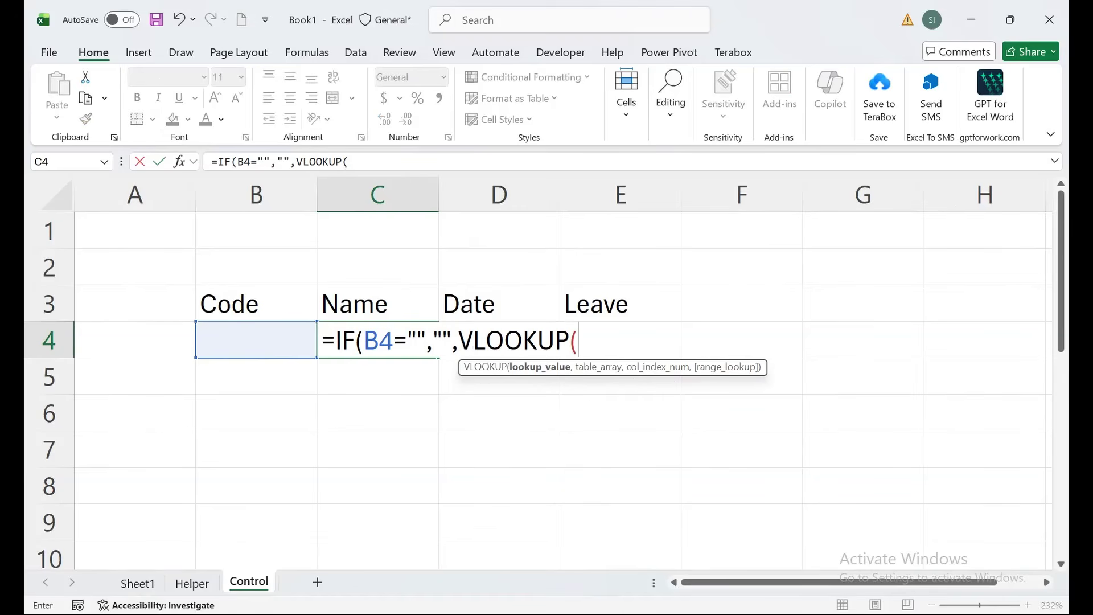
{"action": "key", "text": "Left"}
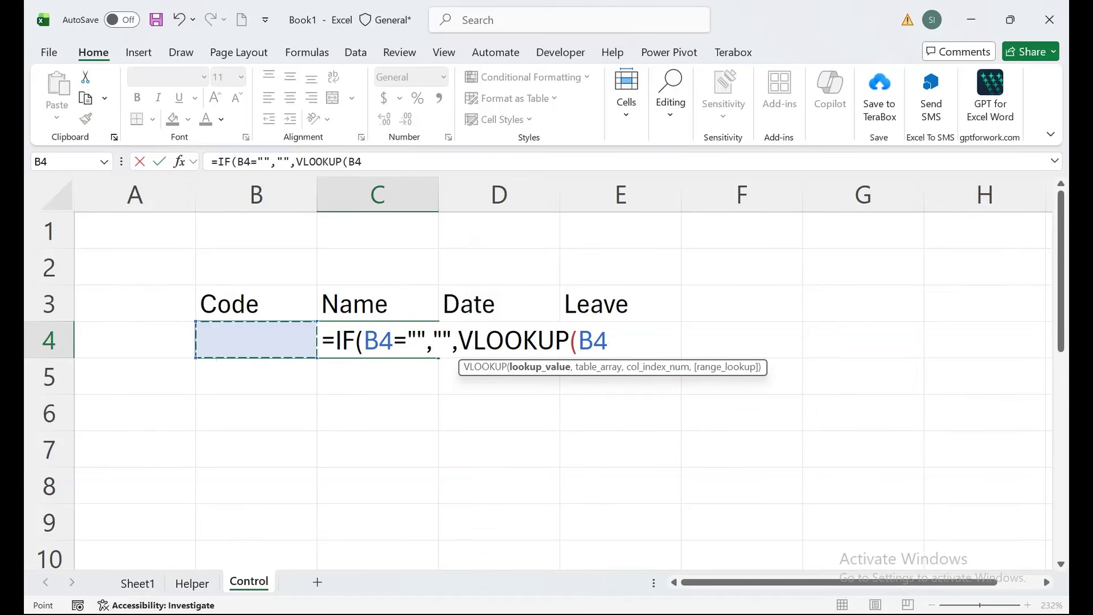
{"action": "type", "text": ","}
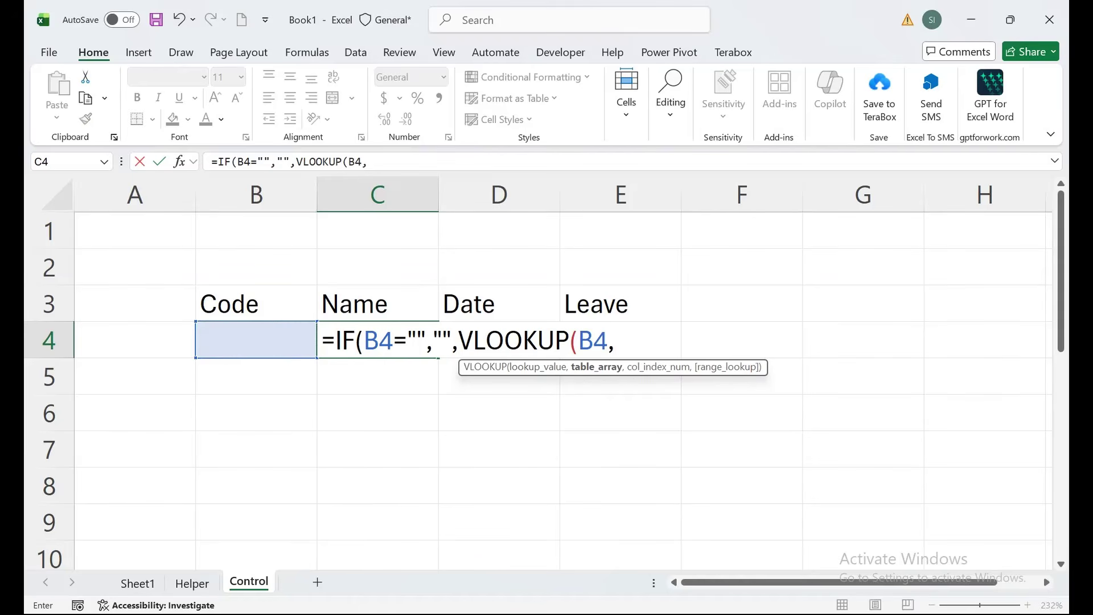
{"action": "left_click", "coordinate": [136, 583]}
{"action": "left_click_drag", "start_coordinate": [84, 186], "coordinate": [169, 186]}
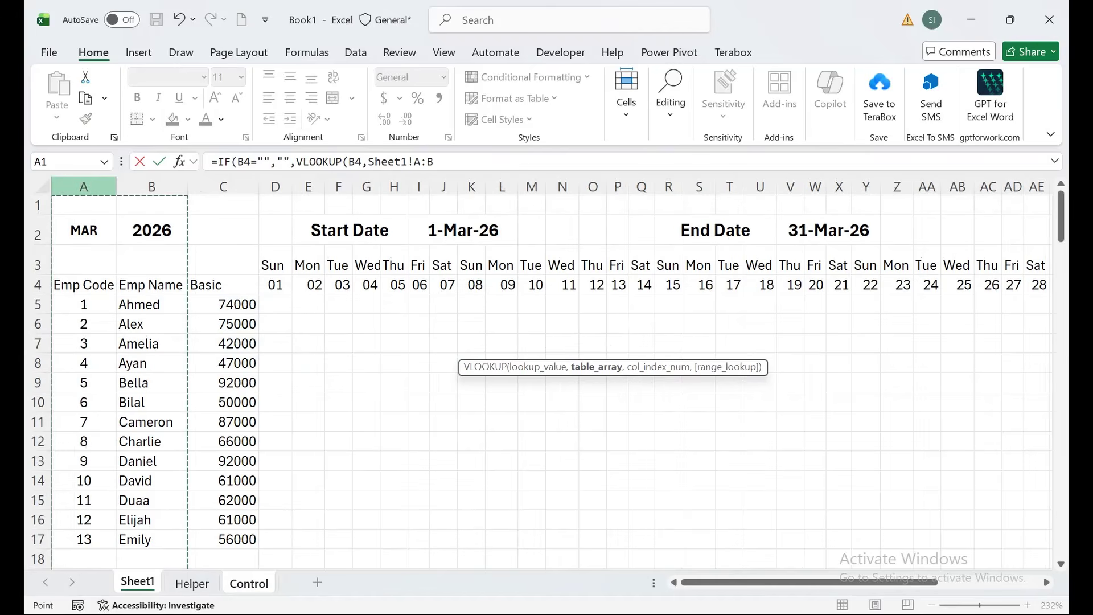
{"action": "type", "text": ","}
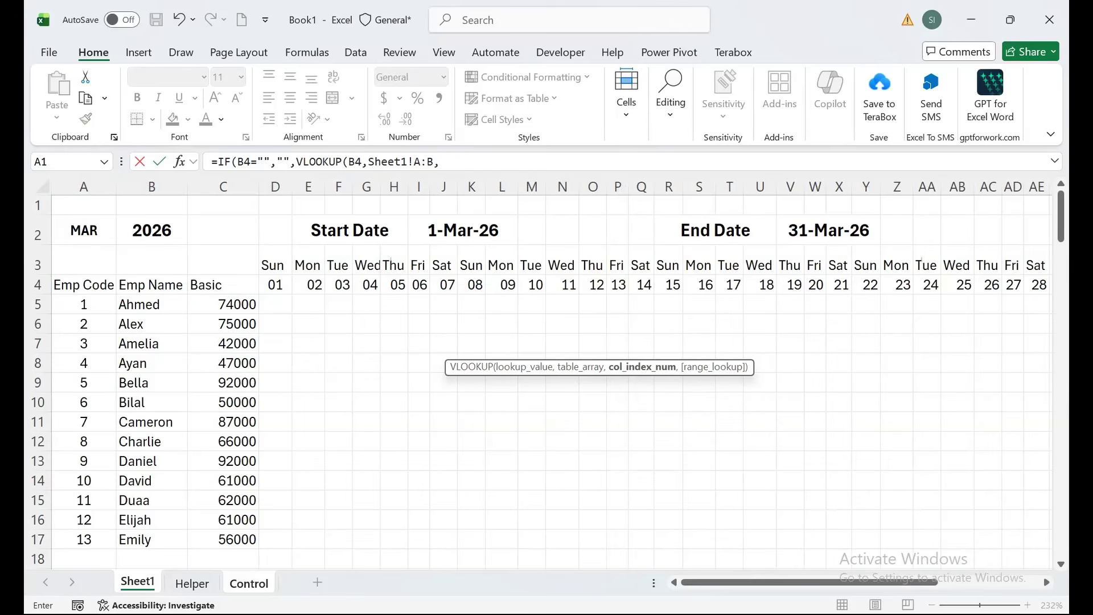
{"action": "type", "text": "2,"}
{"action": "key", "text": "Down"}
{"action": "key", "text": "Tab"}
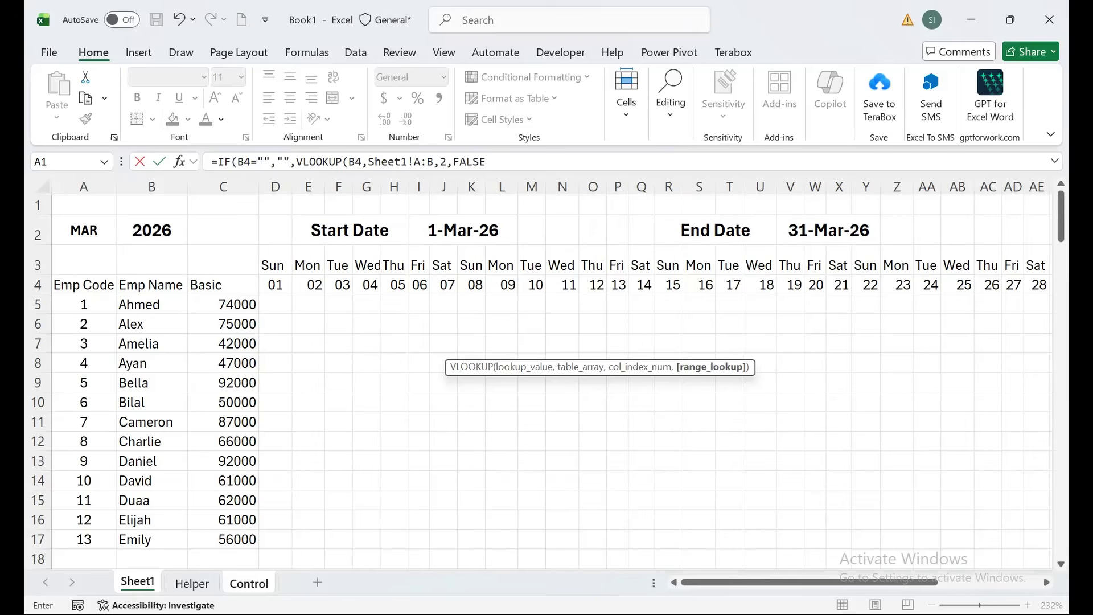
{"action": "type", "text": "))"}
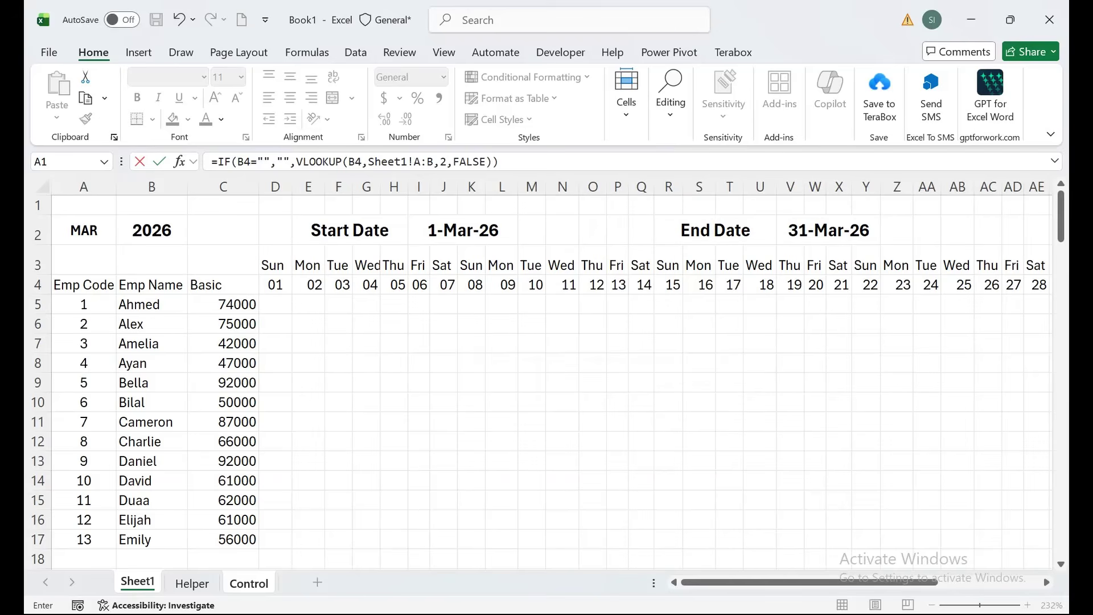
{"action": "key", "text": "Return"}
{"action": "left_click", "coordinate": [377, 340]}
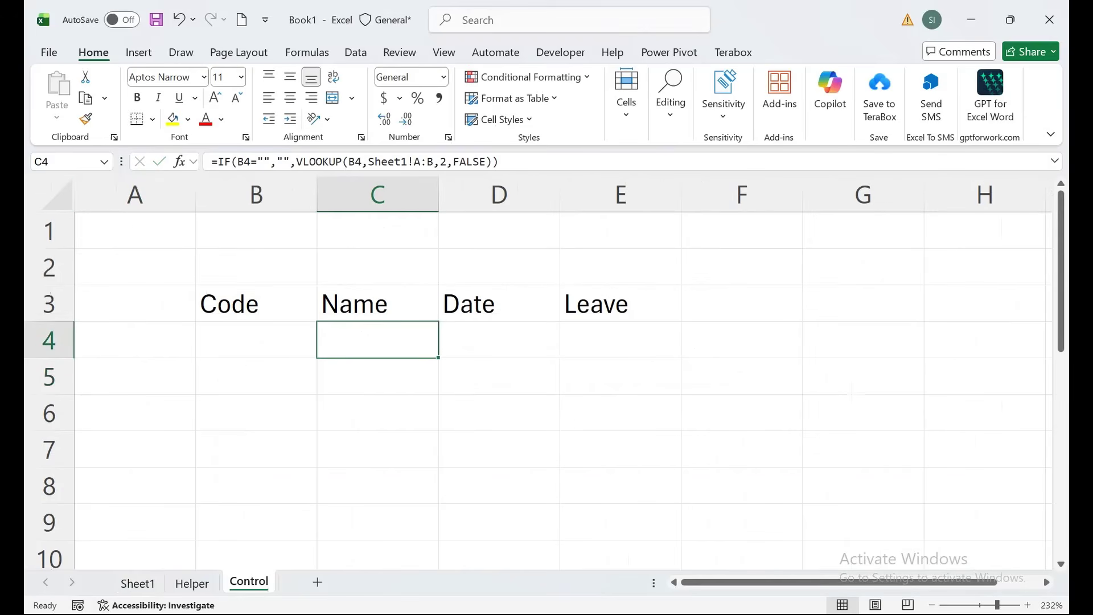
- Fill the name lookup formula down from C4 to C100 on the Control sheet
{"action": "left_click", "coordinate": [57, 162]}
{"action": "type", "text": "C100"}
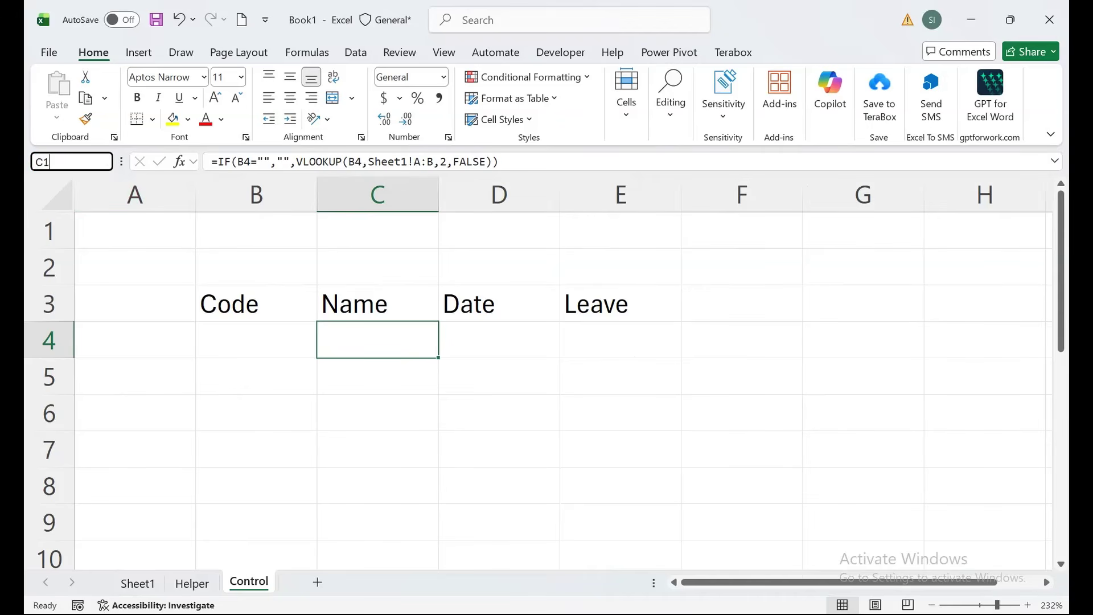
{"action": "key", "text": "shift+Return"}
{"action": "key", "text": "ctrl+d"}
{"action": "key", "text": "ctrl+Up"}
{"action": "key", "text": "ctrl+Up"}
{"action": "key", "text": "Down"}
{"action": "key", "text": "Down"}
{"action": "key", "text": "Down"}
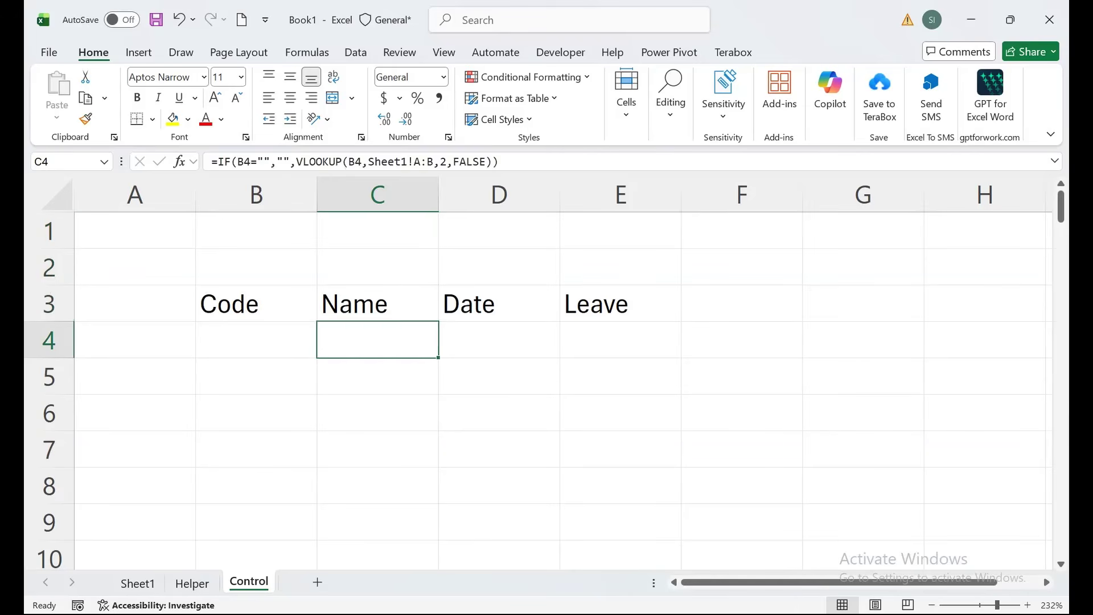
- Enter employee code 1 in B4 to test the name lookup
{"action": "key", "text": "Left"}
{"action": "type", "text": "1"}
{"action": "key", "text": "Return"}
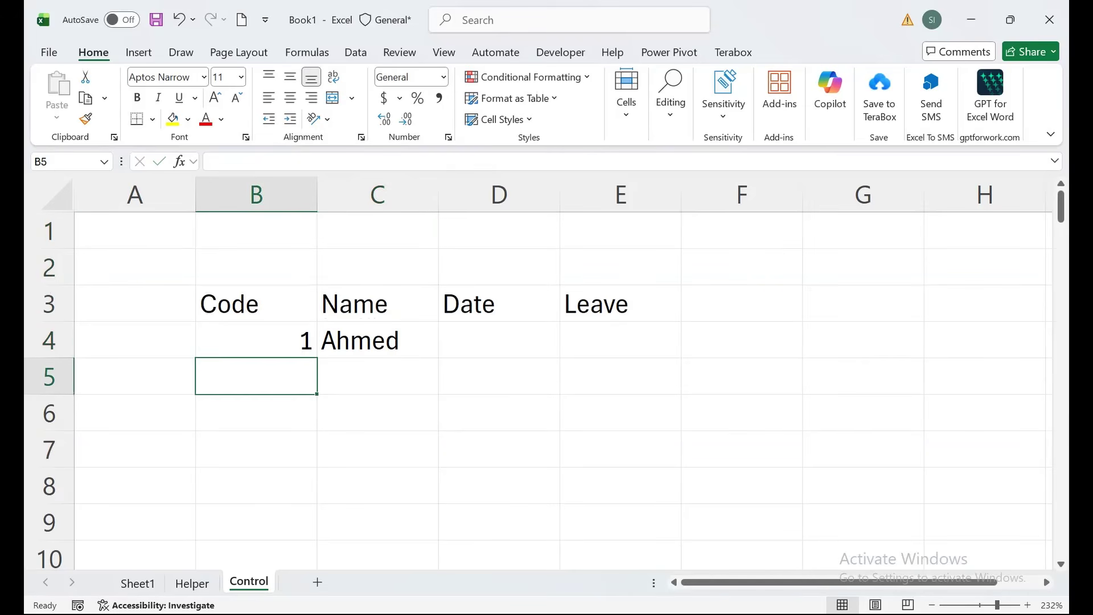
- Set the employee code in B4 of the Control sheet to 4 and centre-align column B
{"action": "left_click", "coordinate": [137, 583]}
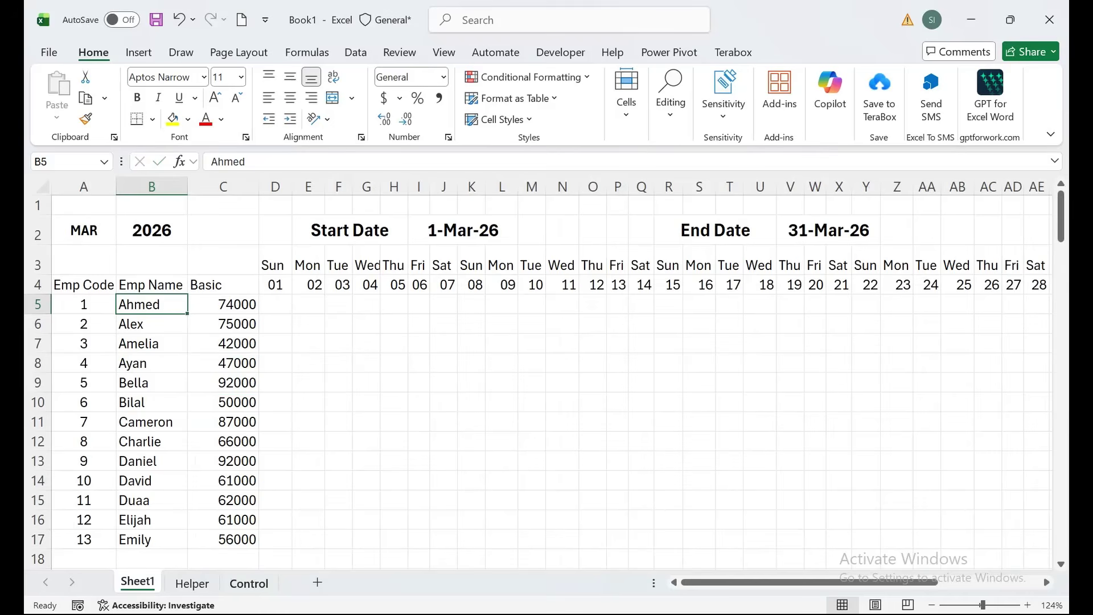
{"action": "left_click", "coordinate": [248, 583]}
{"action": "left_click", "coordinate": [378, 340]}
{"action": "left_click", "coordinate": [256, 340]}
{"action": "type", "text": "1"}
{"action": "key", "text": "BackSpace"}
{"action": "type", "text": "4"}
{"action": "key", "text": "Return"}
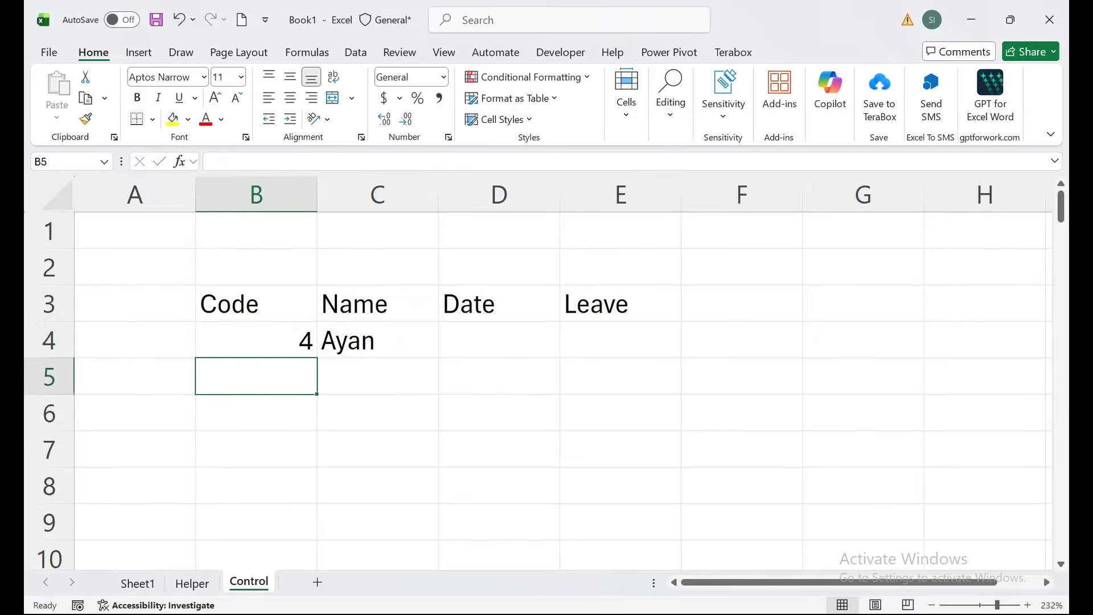
{"action": "left_click", "coordinate": [256, 194]}
{"action": "left_click", "coordinate": [290, 97]}
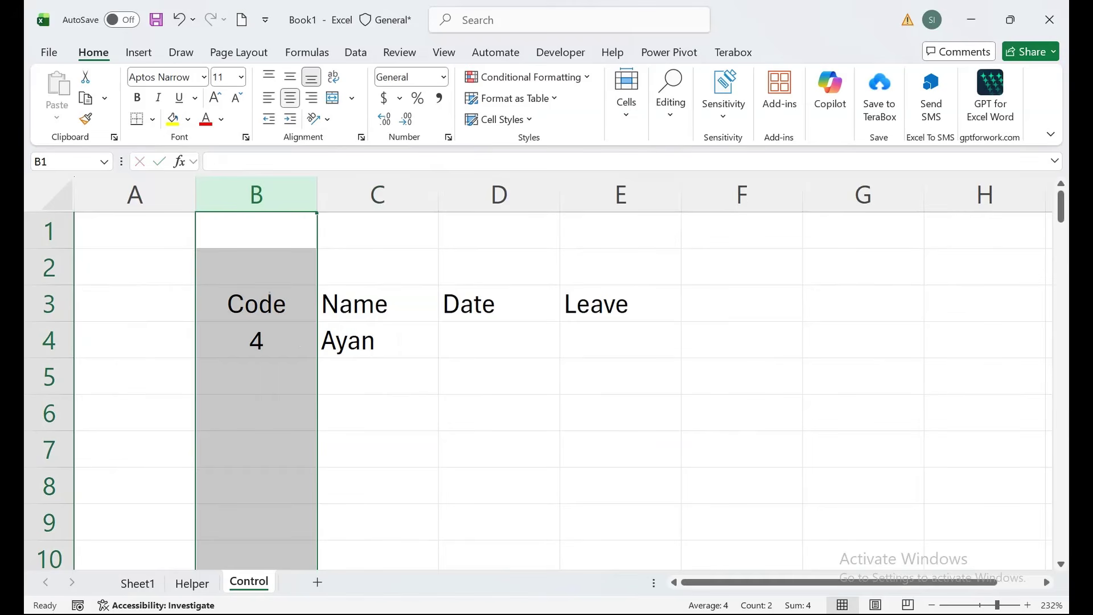
- Enter the formula =B4&"-"&D4 in A4 of the Control sheet to build a code-and-date key
{"action": "left_click", "coordinate": [135, 341]}
{"action": "type", "text": "="}
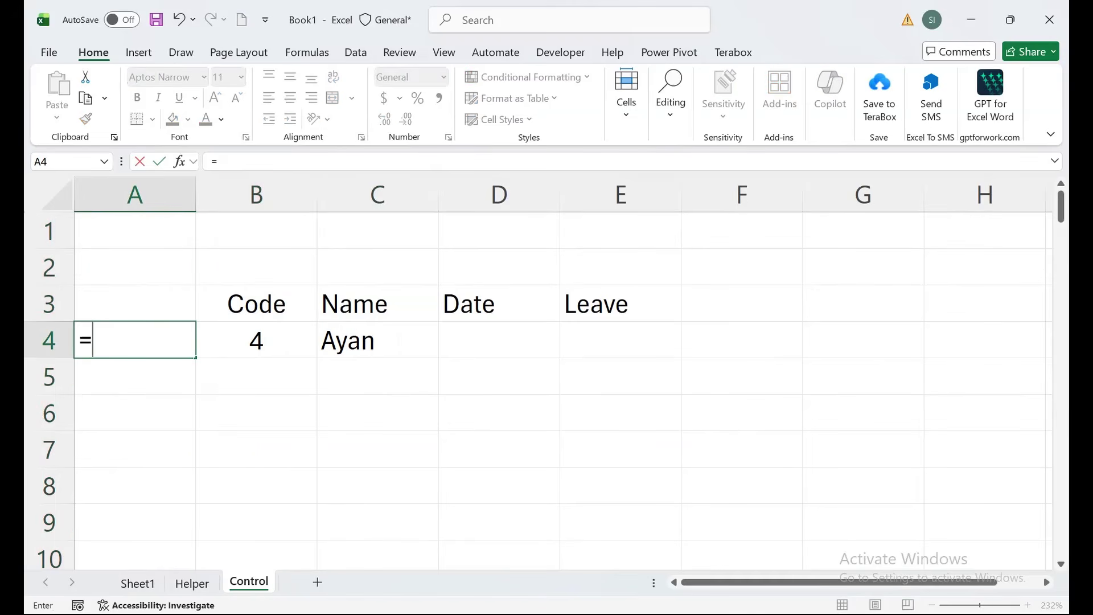
{"action": "key", "text": "Right"}
{"action": "key", "text": "F2"}
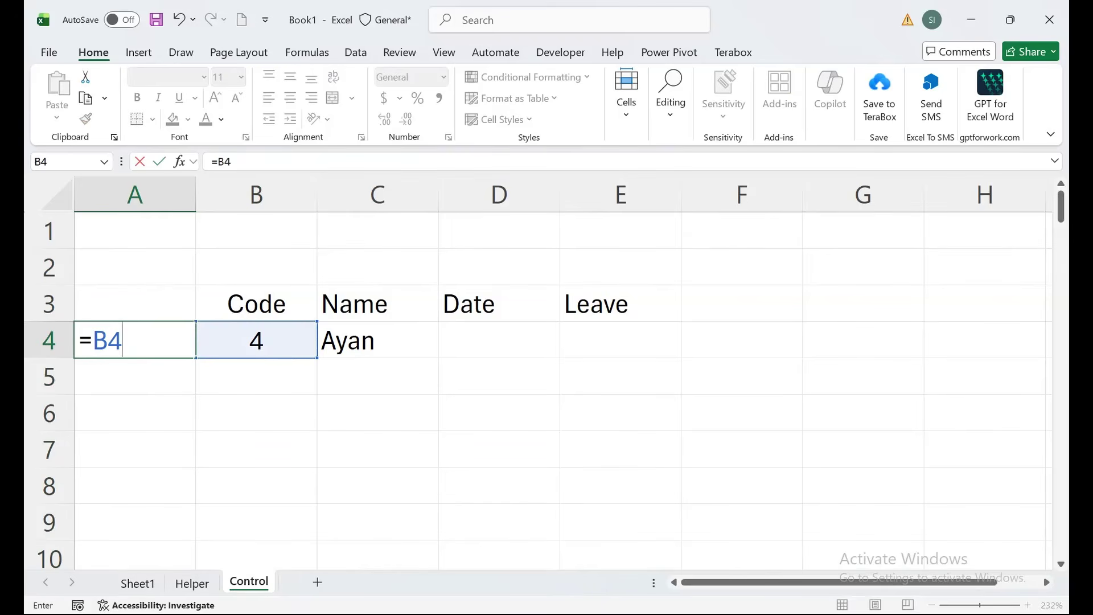
{"action": "type", "text": "&\"-\"&"}
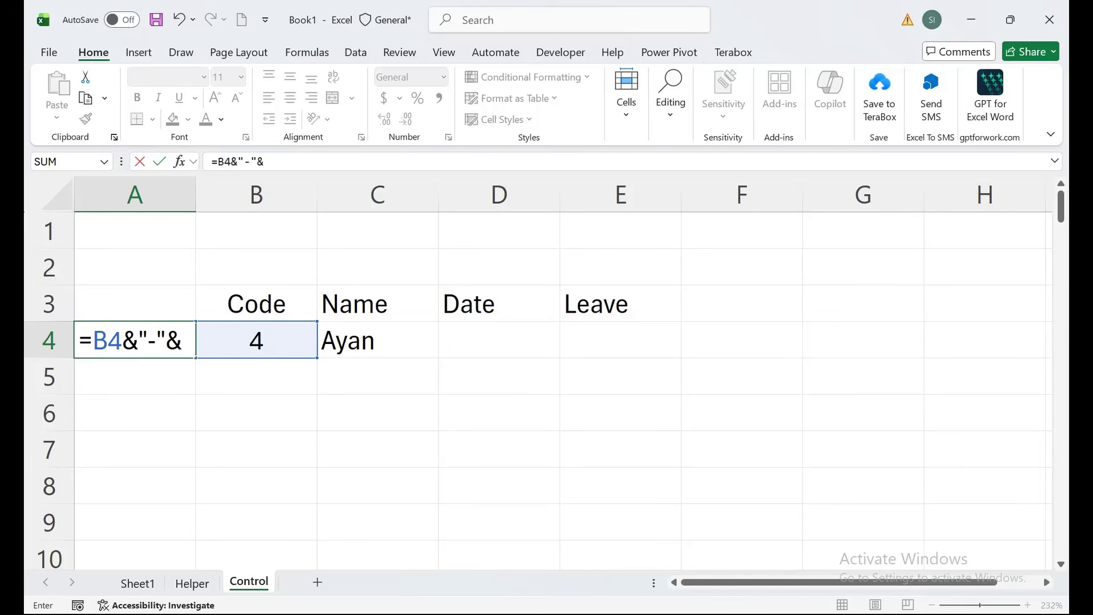
{"action": "left_click", "coordinate": [378, 340]}
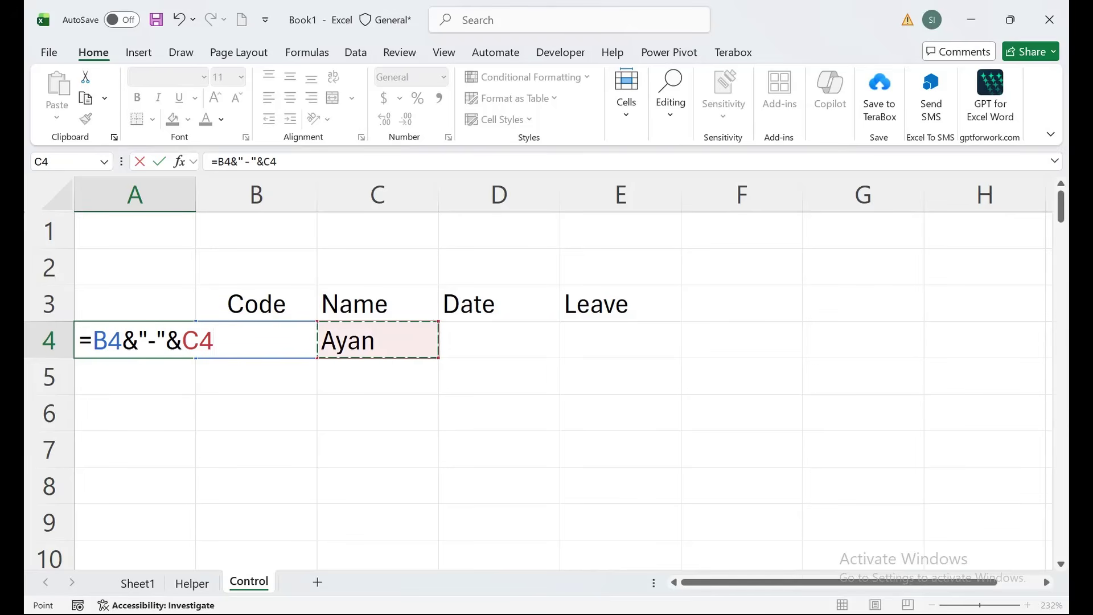
{"action": "left_click", "coordinate": [499, 340]}
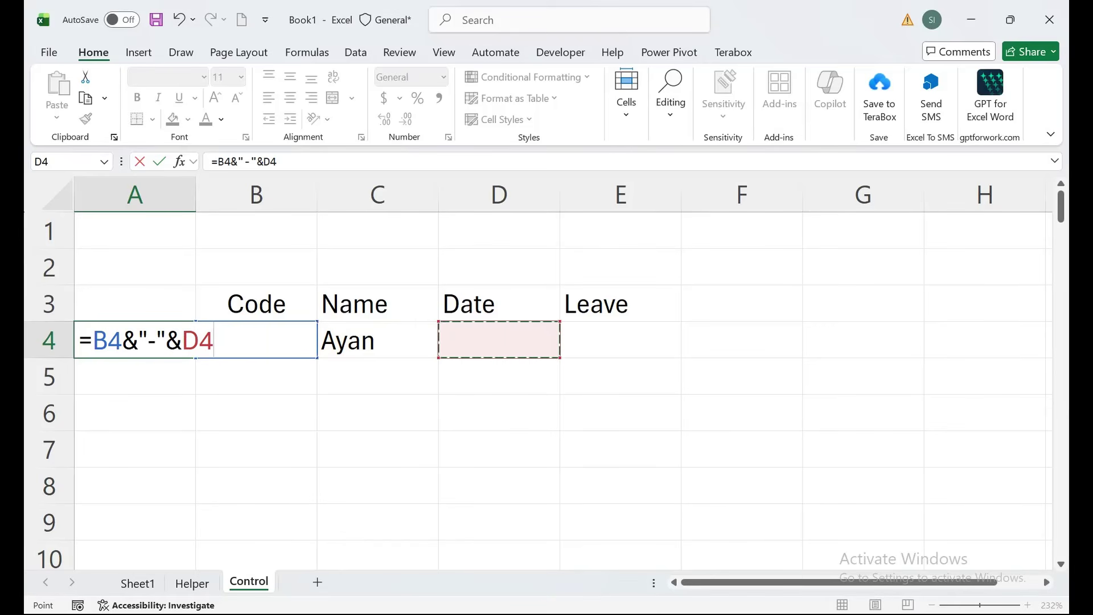
{"action": "key", "text": "Return"}
{"action": "left_click", "coordinate": [135, 340]}
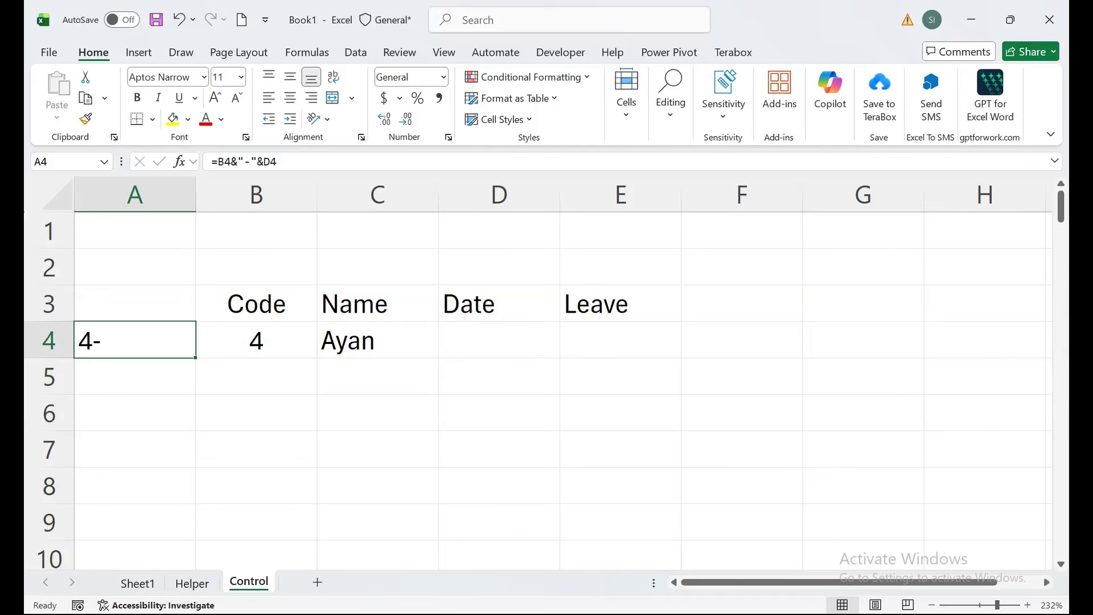
- Fill in the first leave record on the Control sheet with date 10-Apr-26 in D4 and L in E4
{"action": "left_click", "coordinate": [500, 340]}
{"action": "type", "text": "10-"}
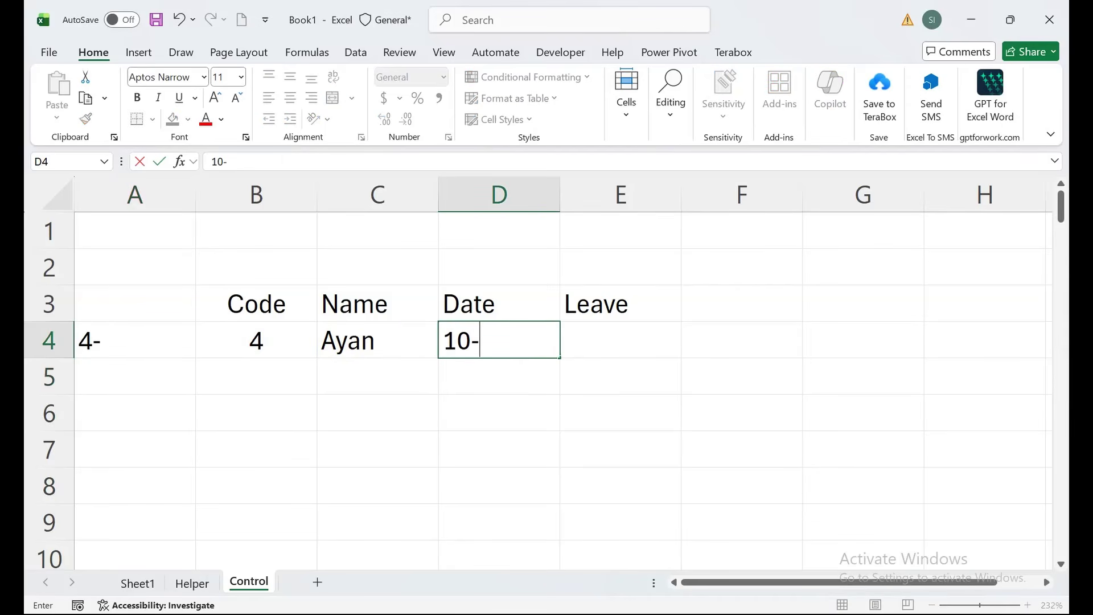
{"action": "type", "text": "Apr-26"}
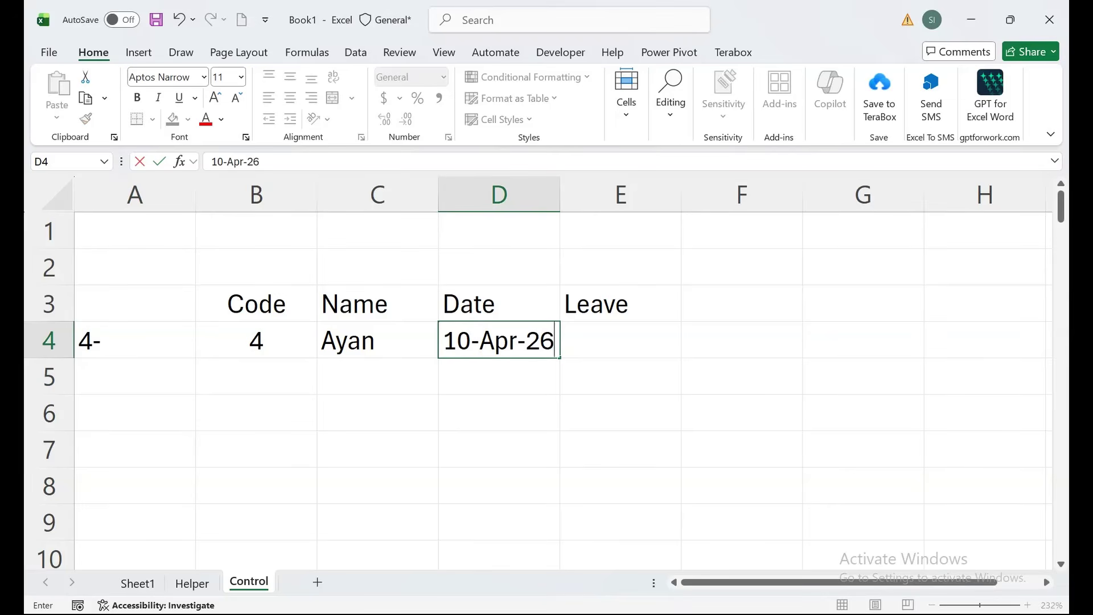
{"action": "key", "text": "Return"}
{"action": "key", "text": "Up"}
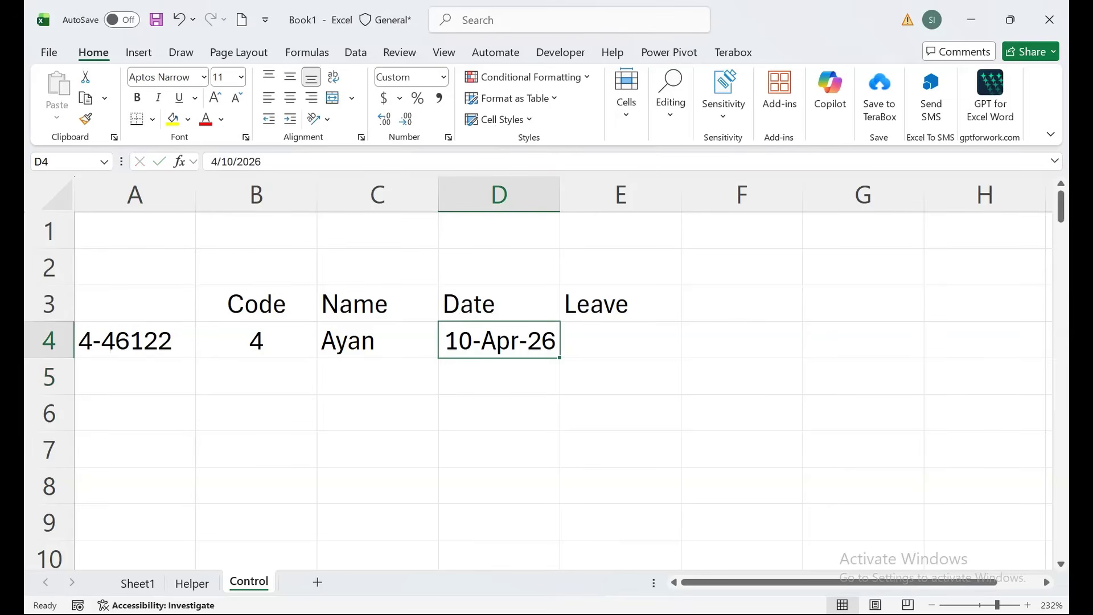
{"action": "key", "text": "Right"}
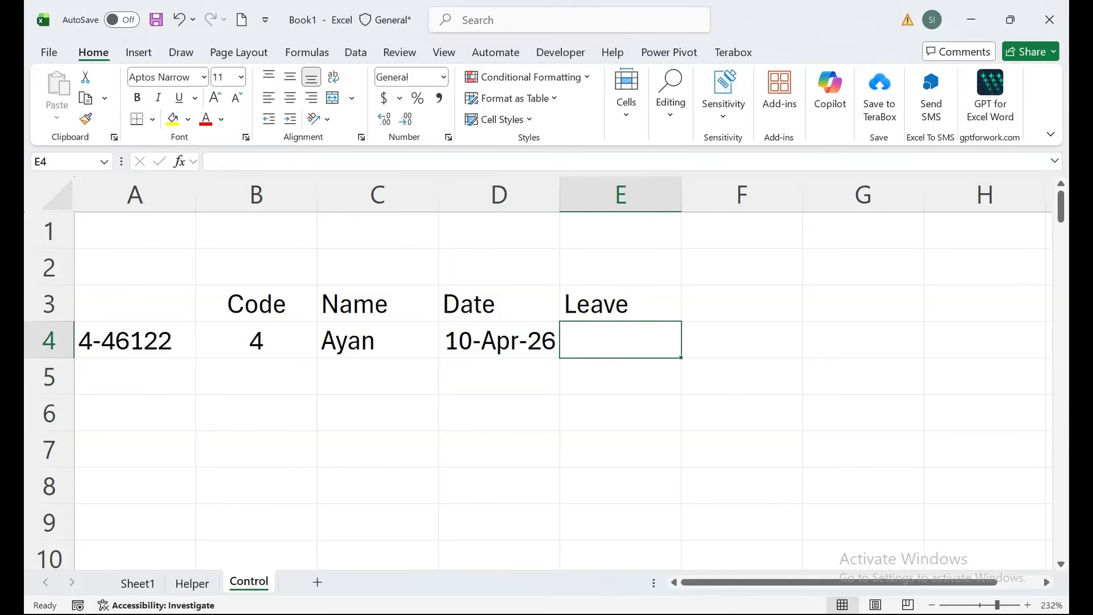
{"action": "type", "text": "L"}
{"action": "key", "text": "Return"}
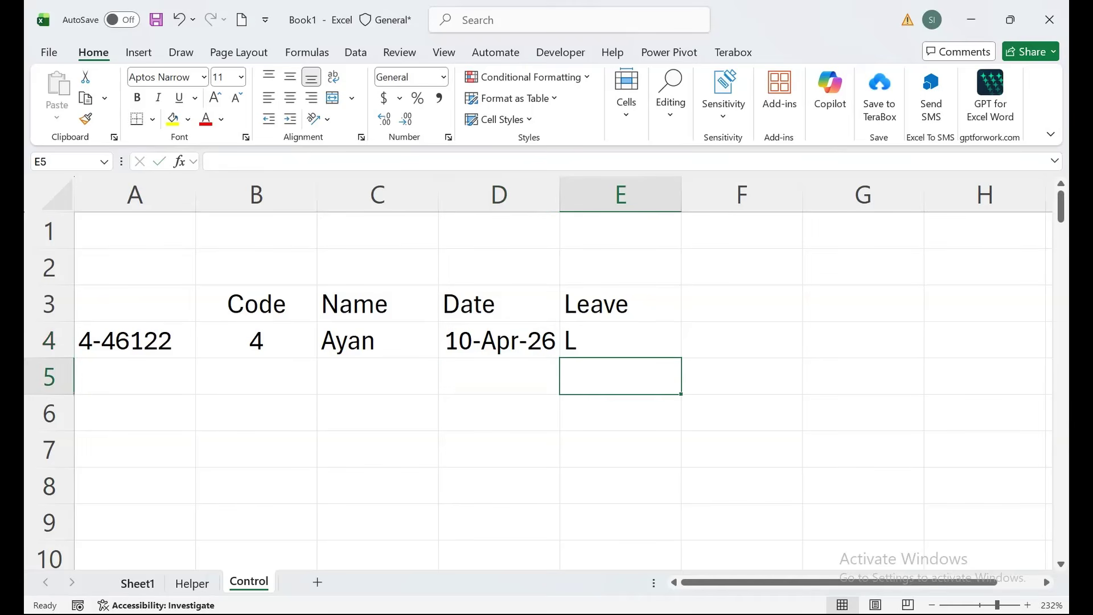
- Set the month in A2 of Sheet1 to APR
{"action": "key", "text": "ctrl+Page_Up"}
{"action": "key", "text": "ctrl+Page_Up"}
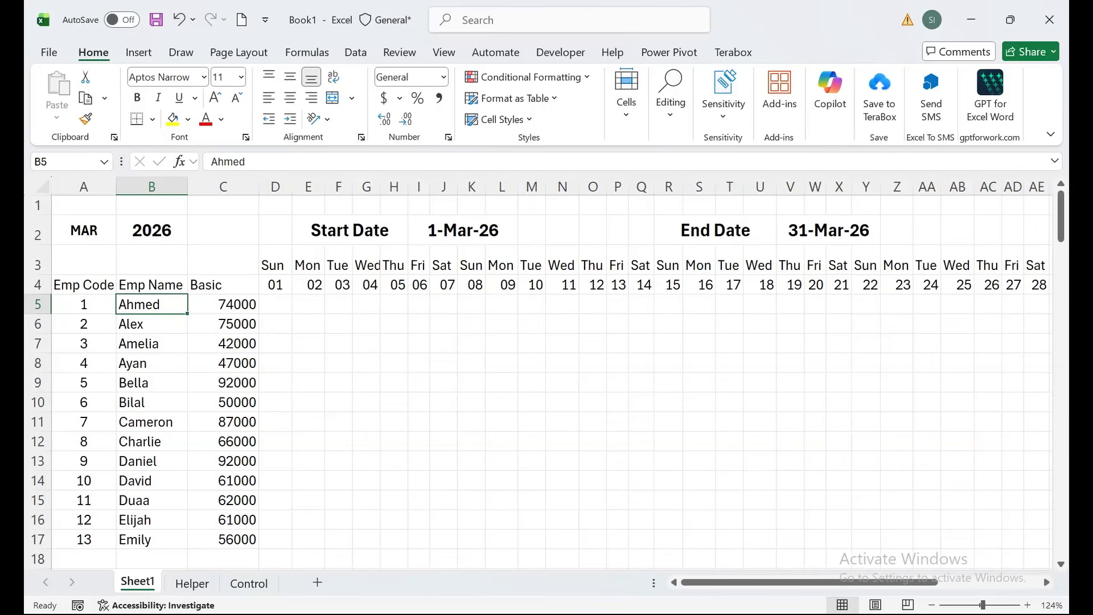
{"action": "left_click", "coordinate": [83, 230]}
{"action": "left_click", "coordinate": [123, 237]}
{"action": "left_click", "coordinate": [80, 293]}
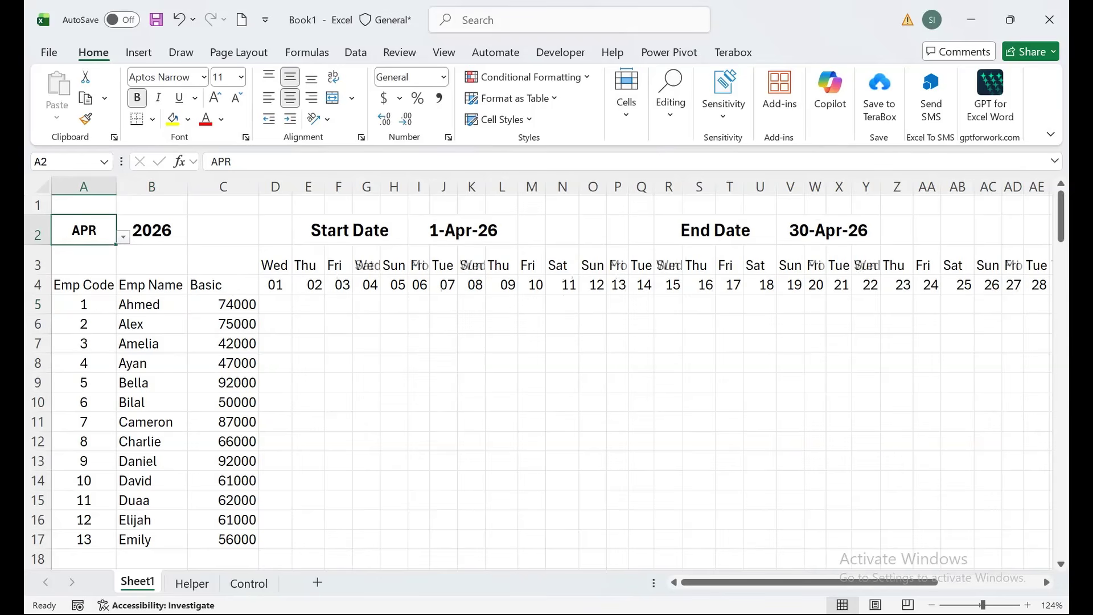
- Begin the attendance formula in D5 of Sheet1 with =IF(D$4="","", using a row-locked reference to the date
{"action": "left_click", "coordinate": [275, 304]}
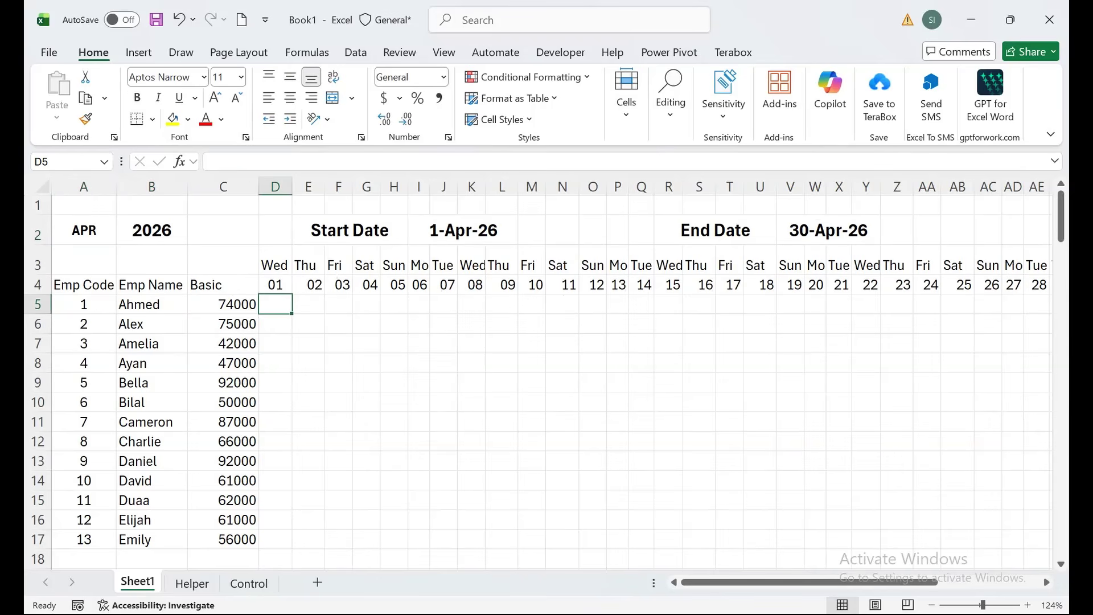
{"action": "type", "text": "=IF("}
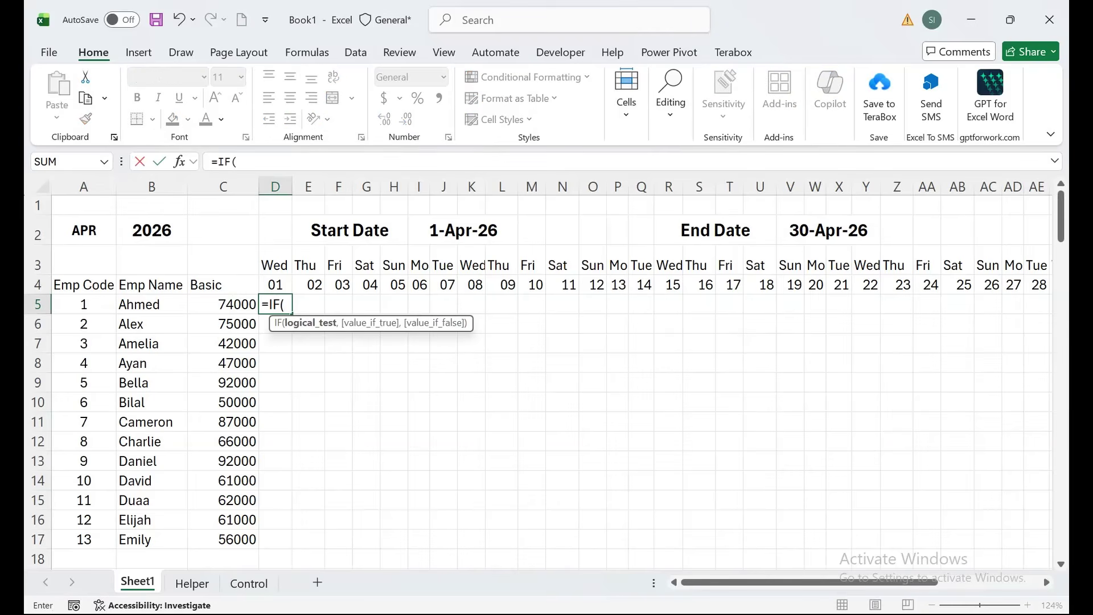
{"action": "key", "text": "Up"}
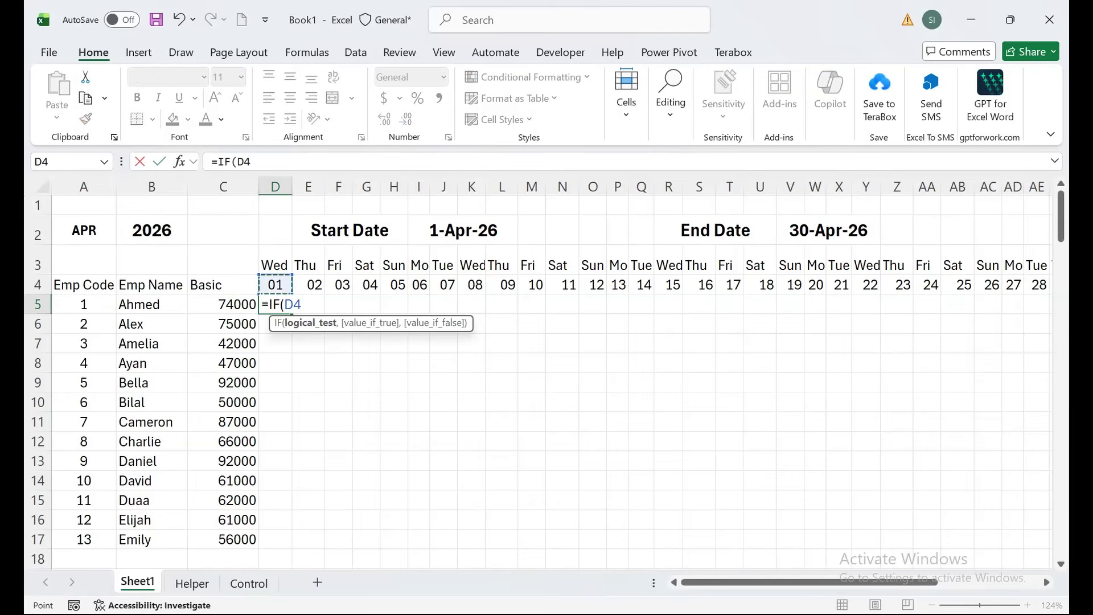
{"action": "type", "text": "=\"\",\"\""}
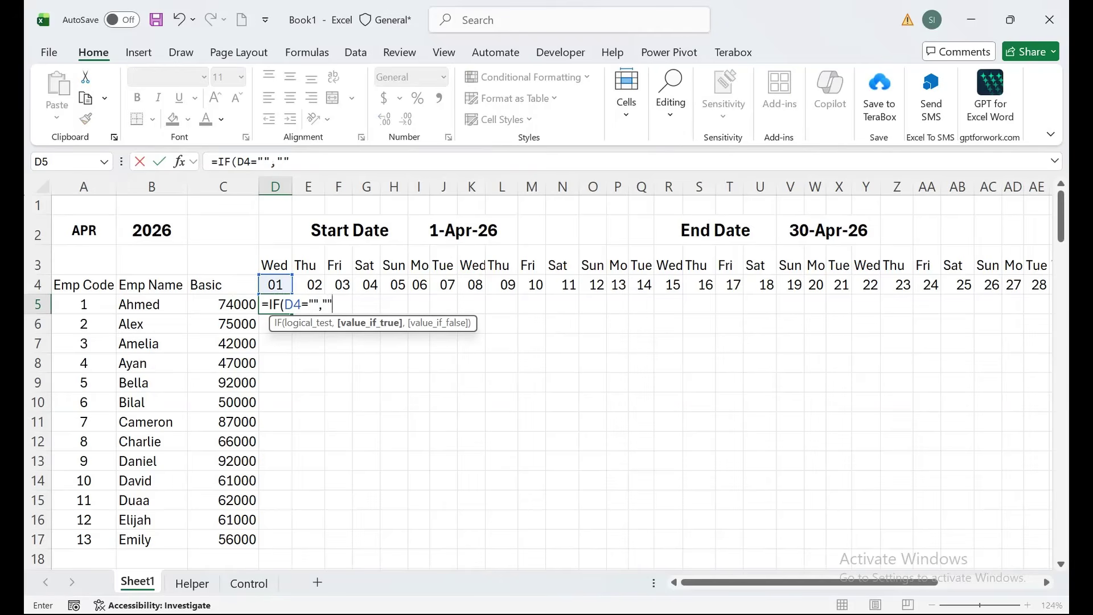
{"action": "left_click", "coordinate": [297, 305]}
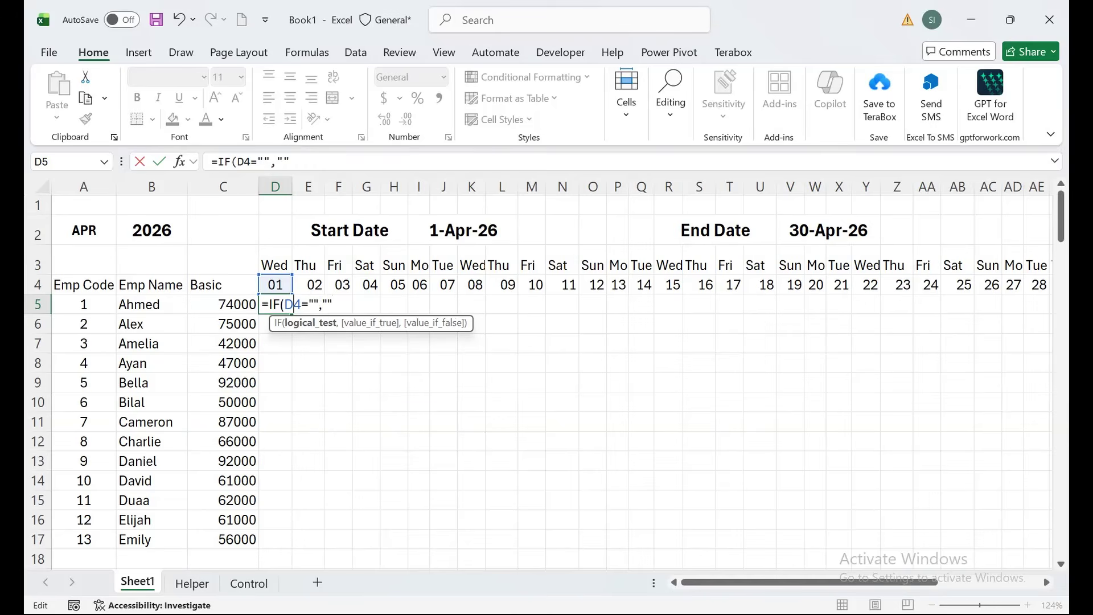
{"action": "key", "text": "F4"}
{"action": "key", "text": "F4"}
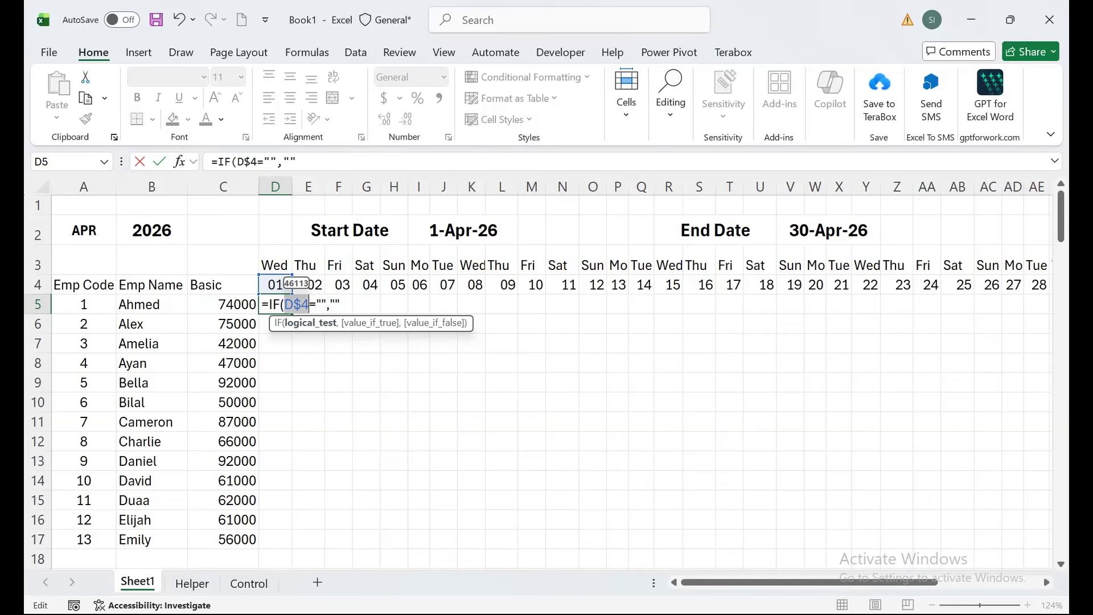
{"action": "key", "text": "End"}
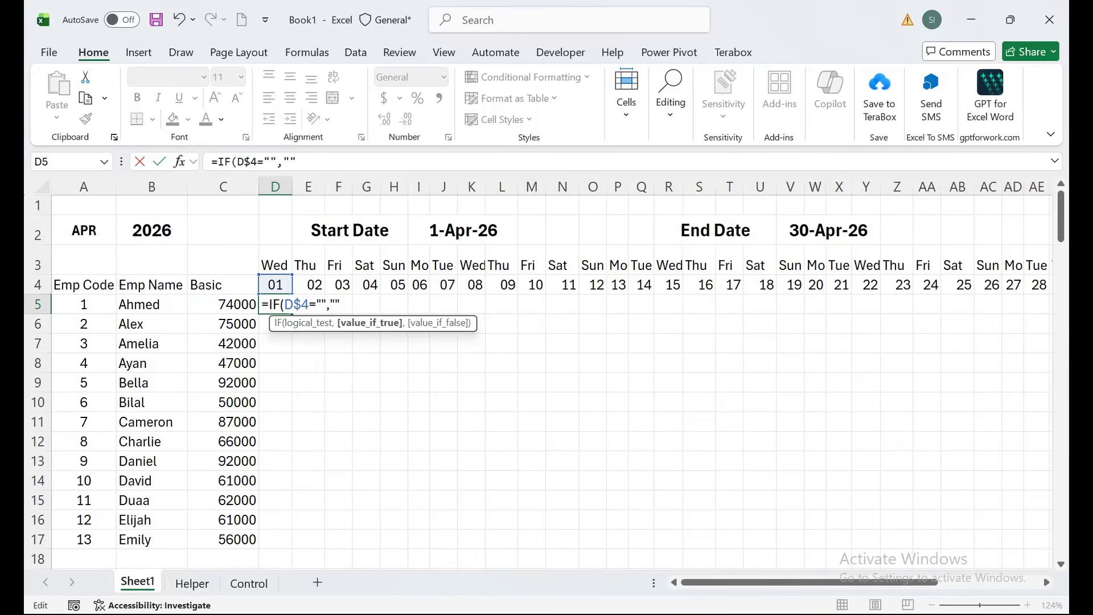
{"action": "type", "text": ","}
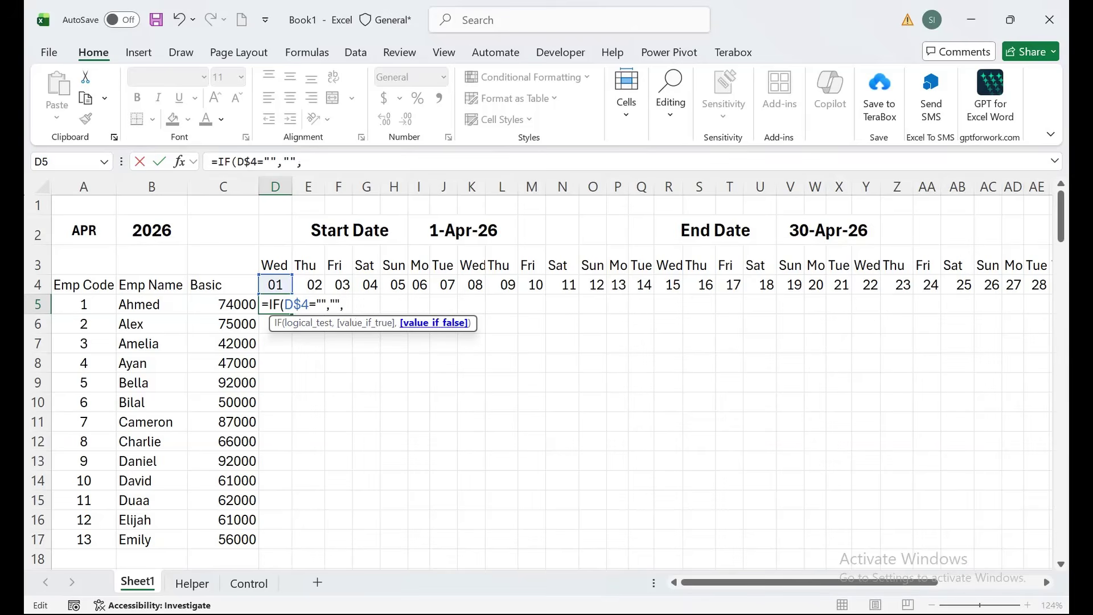
- Nest IFERROR( and VLOOKUP( as the value if false in the D5 formula
{"action": "type", "text": "if"}
{"action": "key", "text": "Down"}
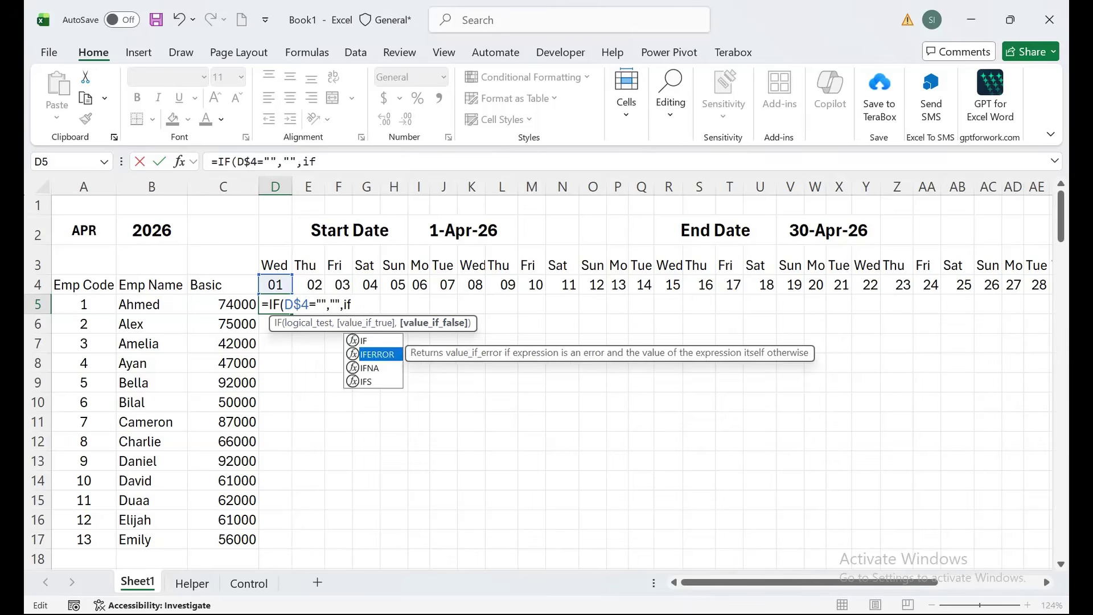
{"action": "key", "text": "Tab"}
{"action": "type", "text": "vlo"}
{"action": "key", "text": "Tab"}
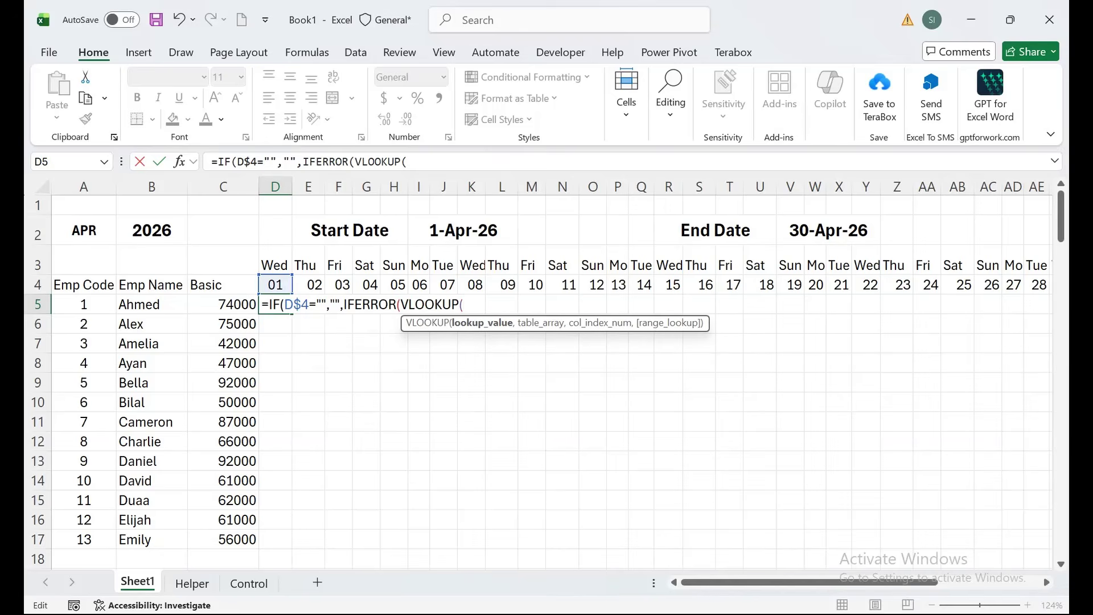
- Give the VLOOKUP in D5 the lookup value $A5&"-"&D$4, locking the code column and the date row
{"action": "left_click", "coordinate": [84, 324]}
{"action": "left_click", "coordinate": [84, 305]}
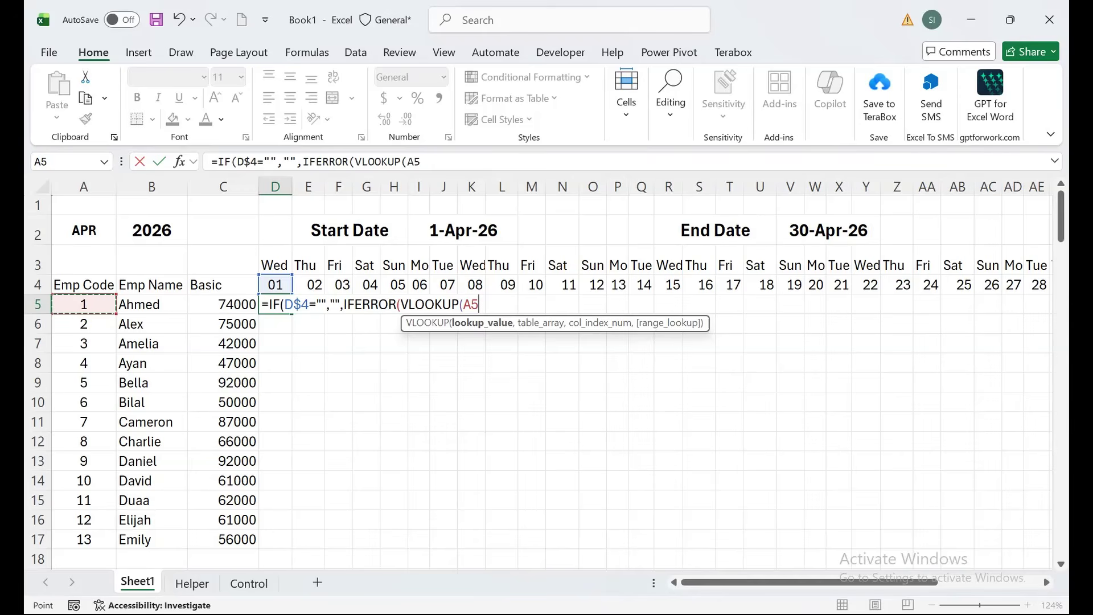
{"action": "key", "text": "F4"}
{"action": "key", "text": "F4"}
{"action": "key", "text": "F4"}
{"action": "type", "text": "&"}
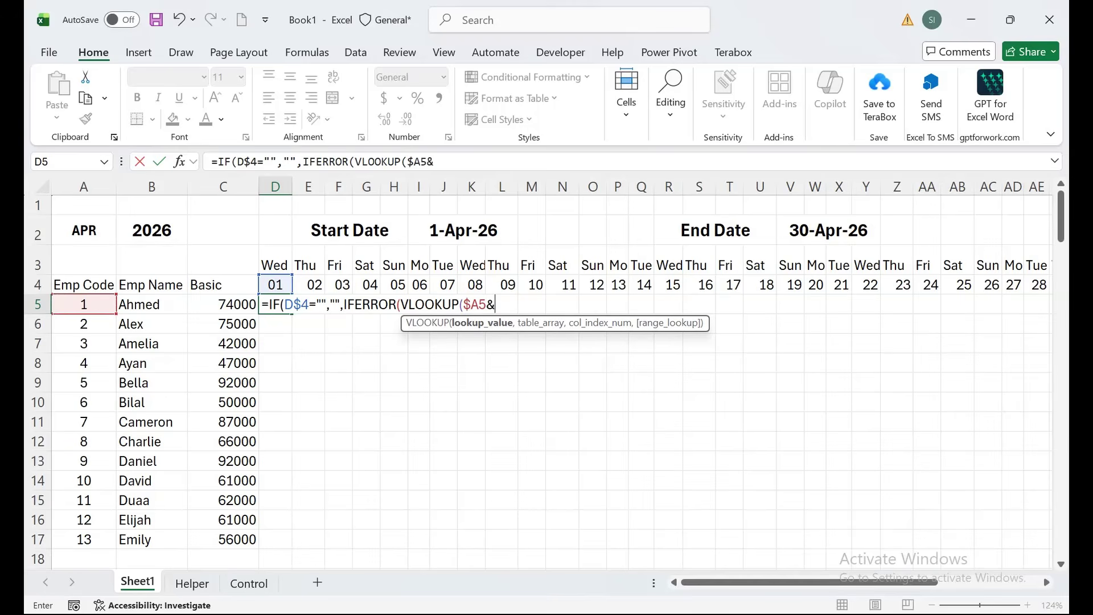
{"action": "type", "text": "\"-\"&"}
{"action": "key", "text": "Up"}
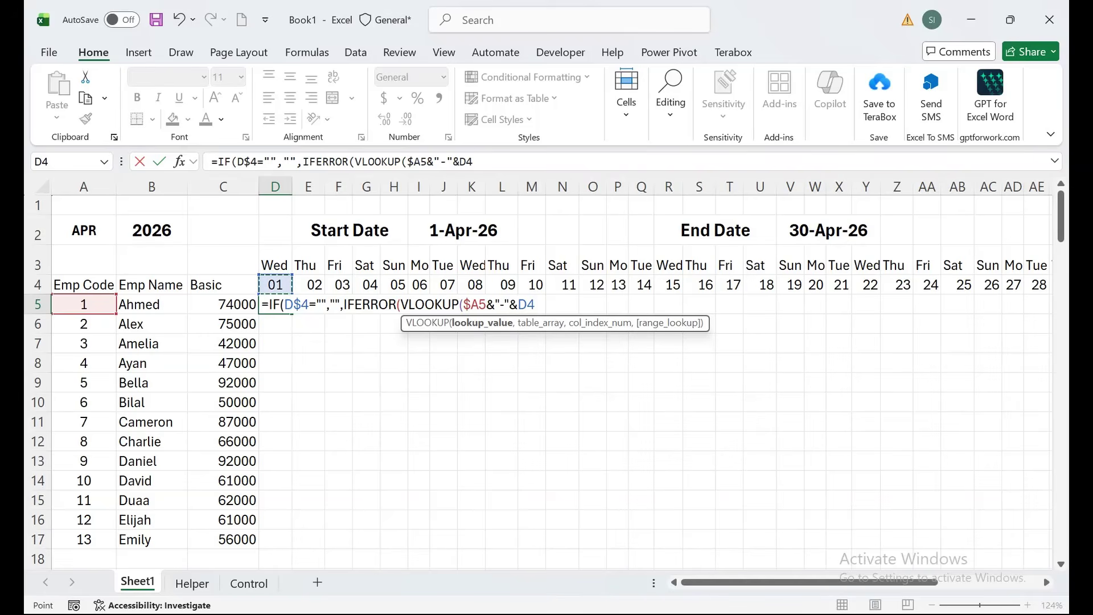
{"action": "key", "text": "F4"}
{"action": "key", "text": "F4"}
{"action": "type", "text": ","}
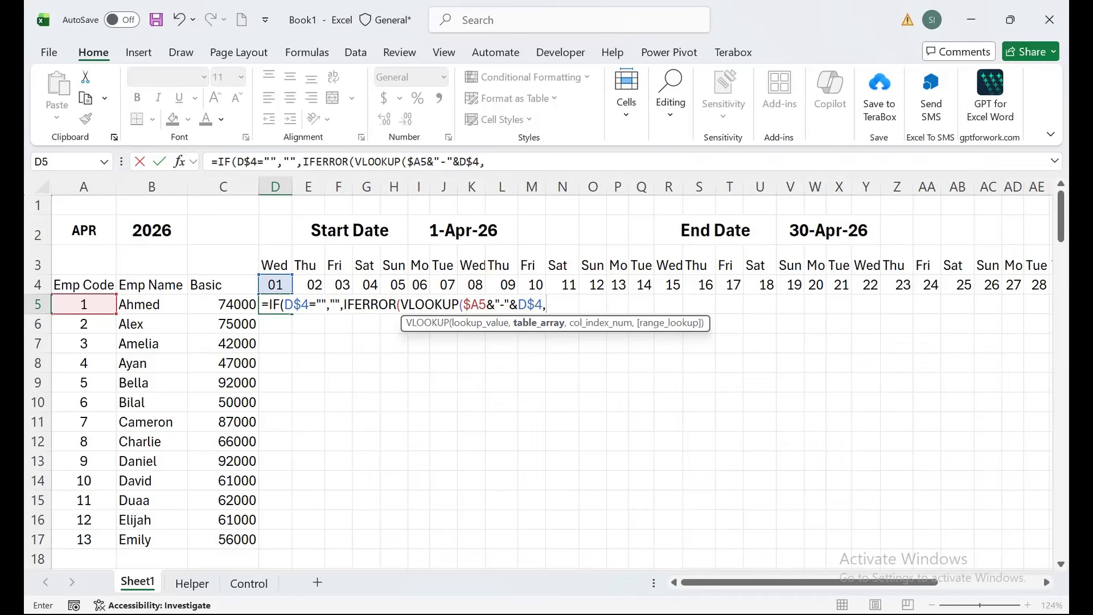
- Complete the VLOOKUP with table array Control!$A:$E, column index 5 and FALSE for an exact match
{"action": "left_click", "coordinate": [249, 583]}
{"action": "left_click", "coordinate": [135, 194]}
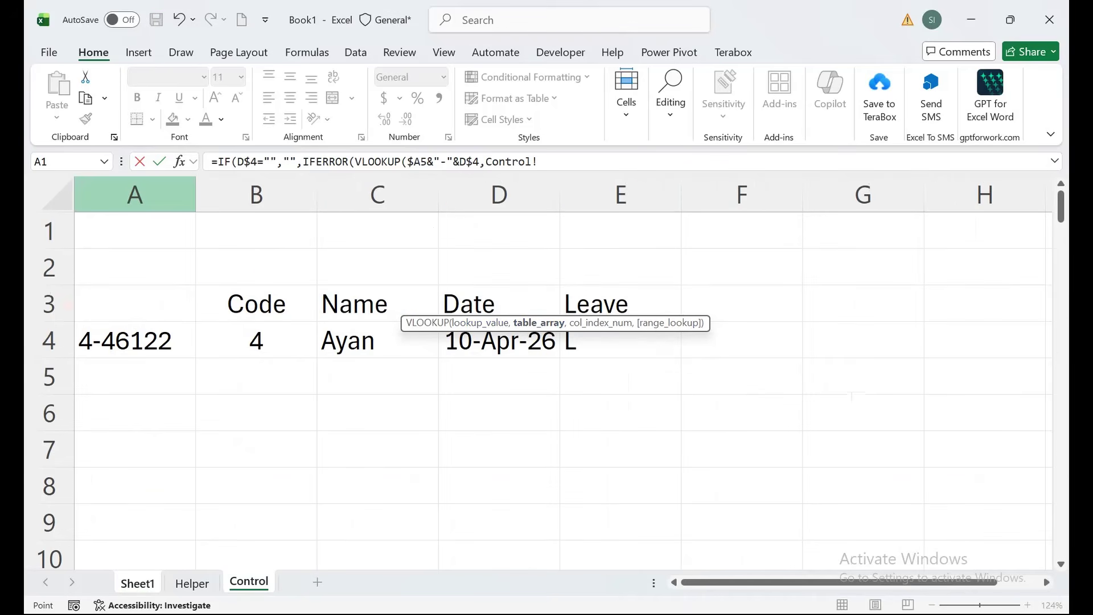
{"action": "left_click_drag", "start_coordinate": [135, 194], "coordinate": [675, 194]}
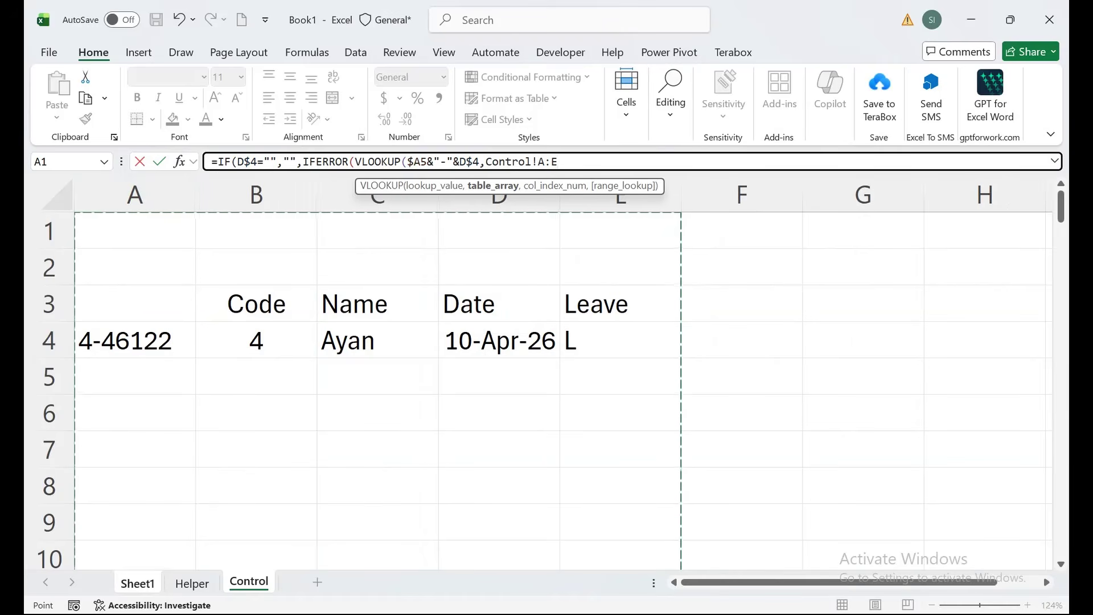
{"action": "key", "text": "F4"}
{"action": "type", "text": ",5,"}
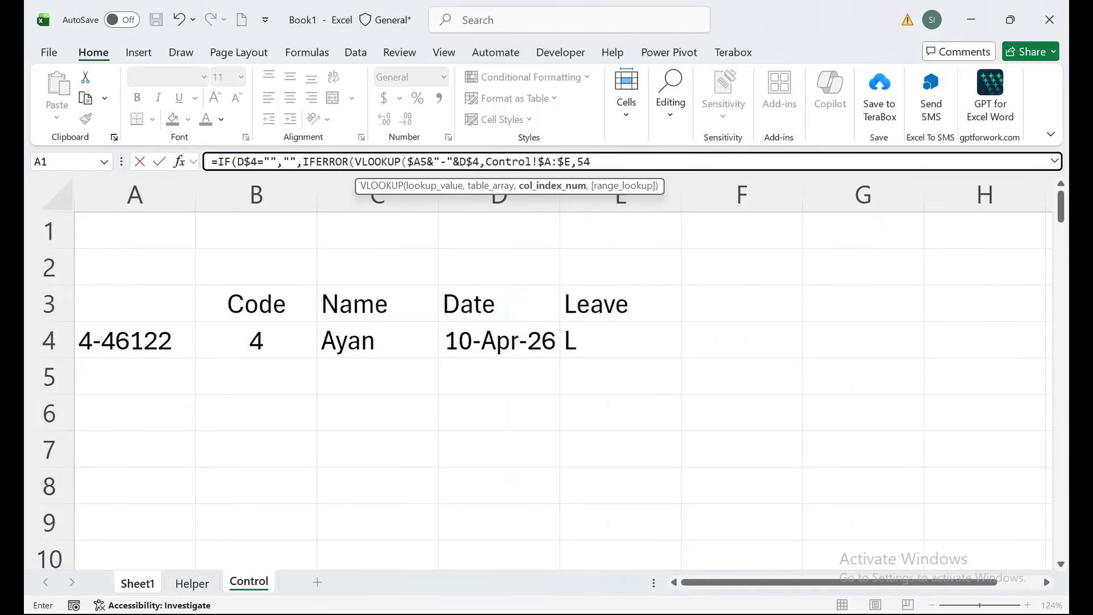
{"action": "key", "text": "Down"}
{"action": "key", "text": "Tab"}
{"action": "type", "text": ")"}
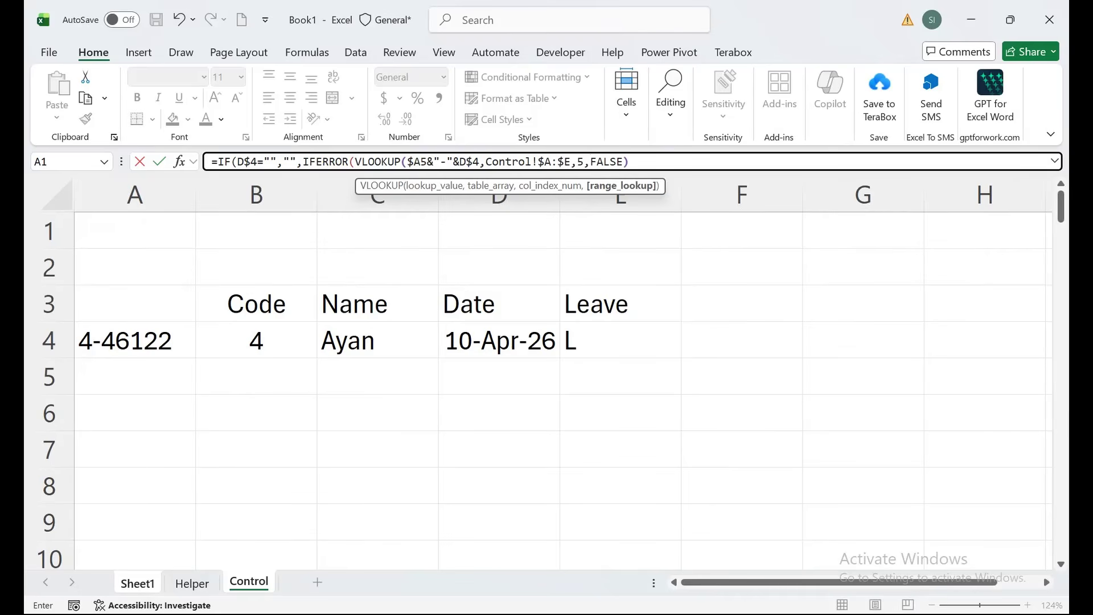
- Finish the D5 formula with "P" as the IFERROR fallback and fill it down to D17
{"action": "type", "text": ",\"P"}
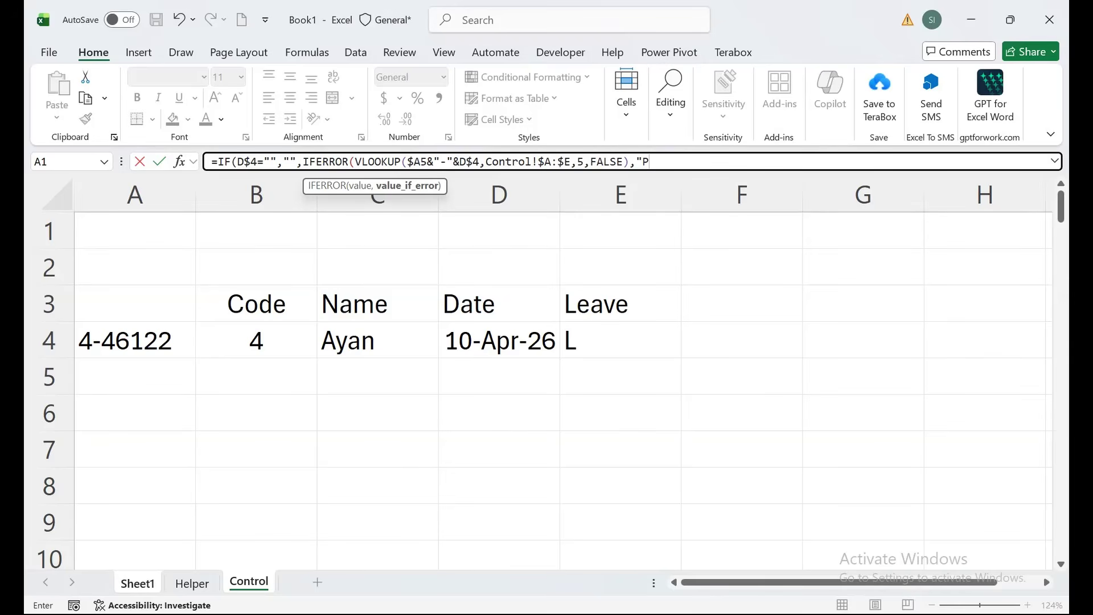
{"action": "type", "text": "\")"}
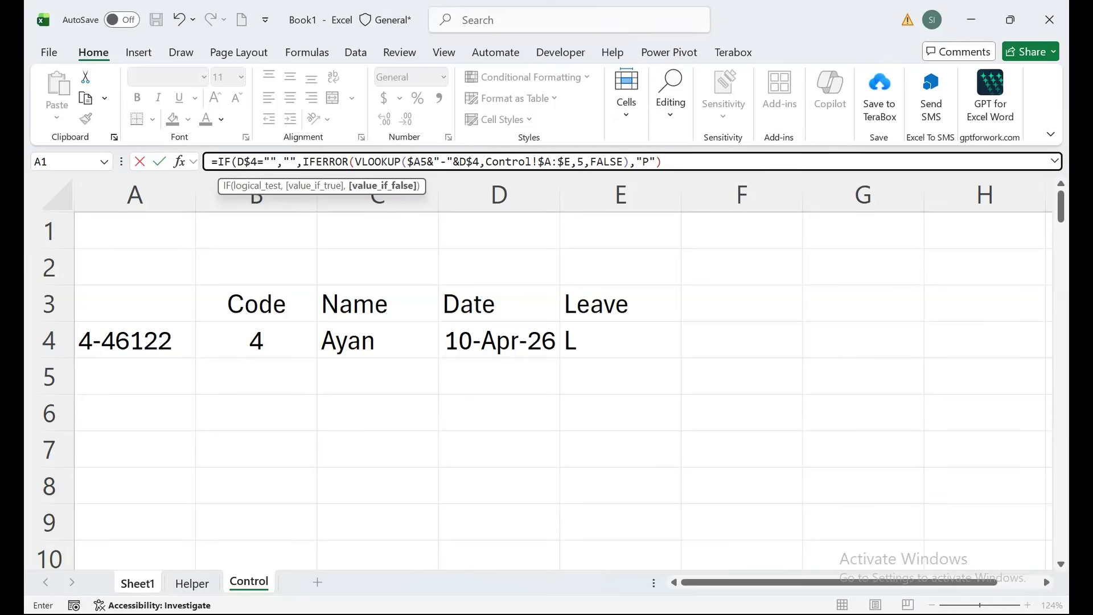
{"action": "type", "text": ")"}
{"action": "key", "text": "Return"}
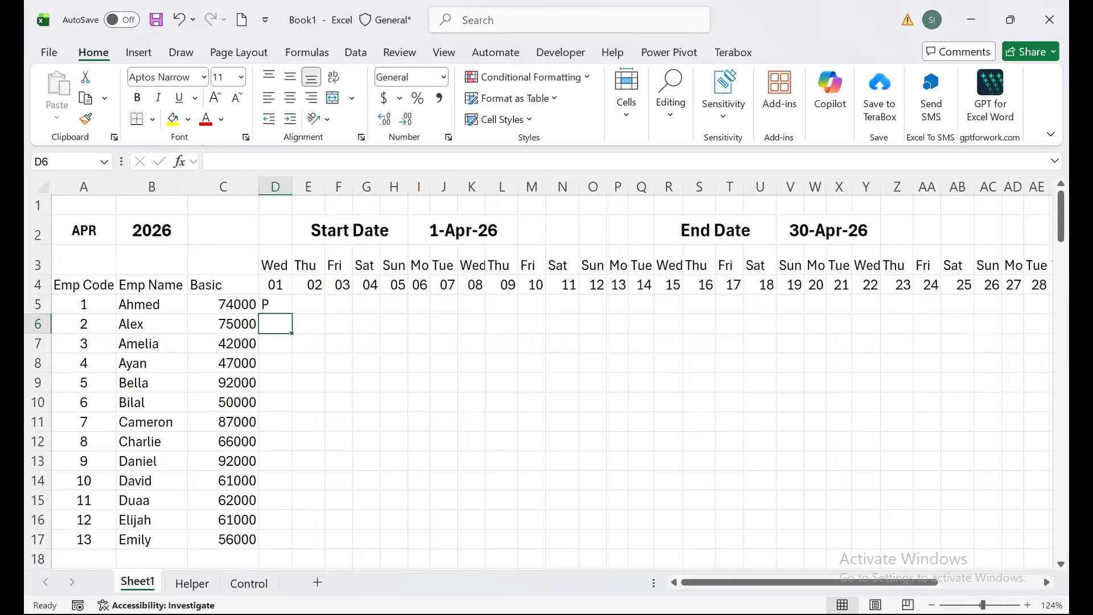
{"action": "left_click", "coordinate": [275, 304]}
{"action": "left_click_drag", "start_coordinate": [292, 313], "coordinate": [292, 547]}
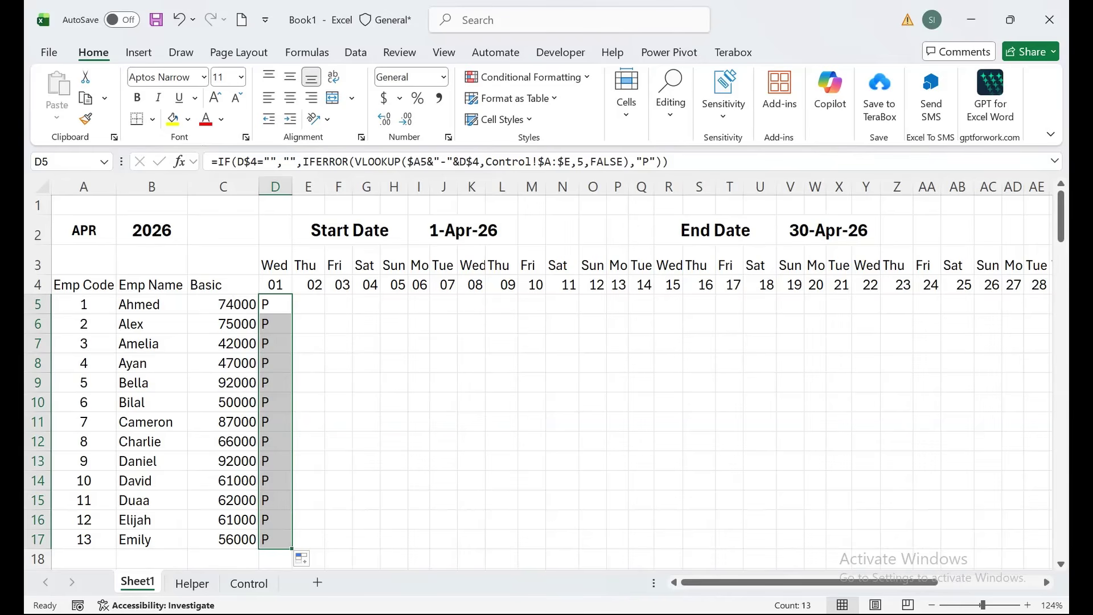
- Fill the D5:D17 attendance formula right through column M for the first ten days of April
{"action": "key", "text": "shift+Right"}
{"action": "key", "text": "shift+Right"}
{"action": "key", "text": "shift+Right"}
{"action": "key", "text": "shift+Right"}
{"action": "key", "text": "shift+Right"}
{"action": "key", "text": "shift+Right"}
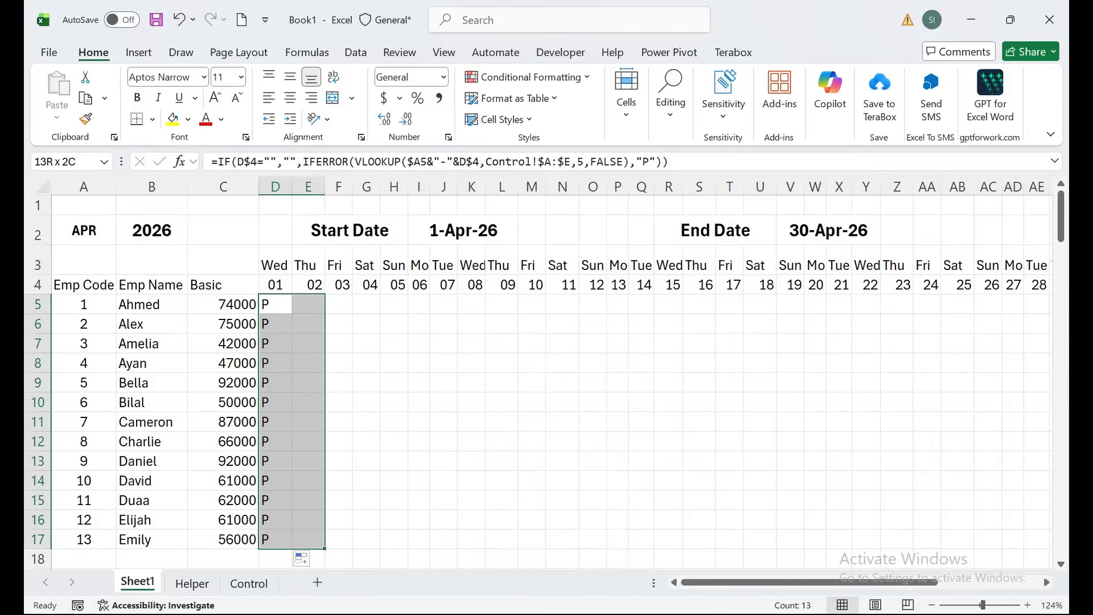
{"action": "key", "text": "shift+Right"}
{"action": "key", "text": "shift+Right"}
{"action": "key", "text": "shift+Right"}
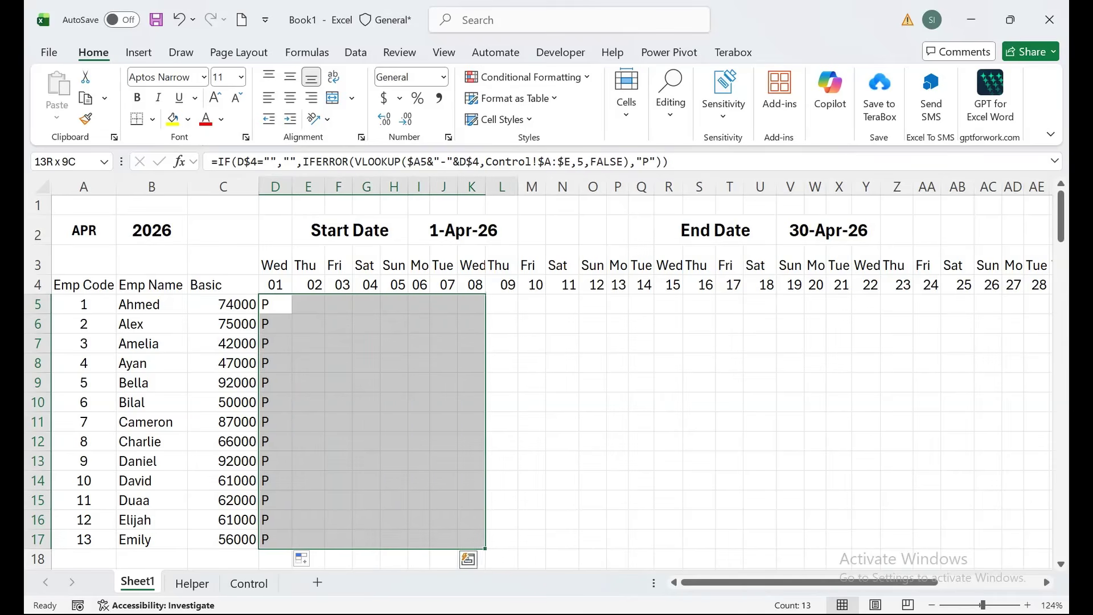
{"action": "key", "text": "ctrl+r"}
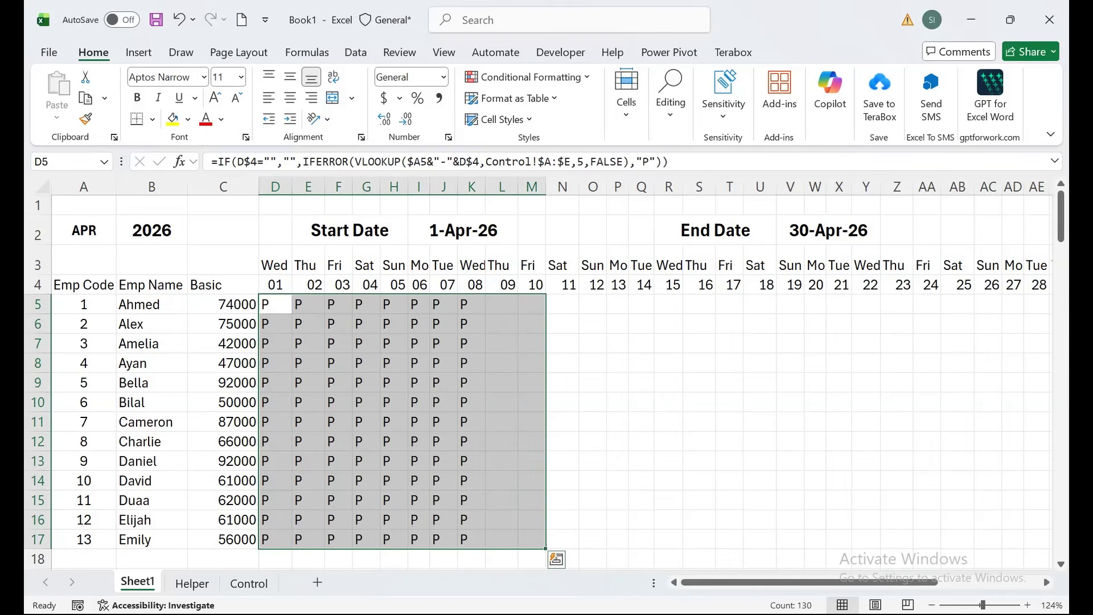
{"action": "left_click", "coordinate": [532, 363]}
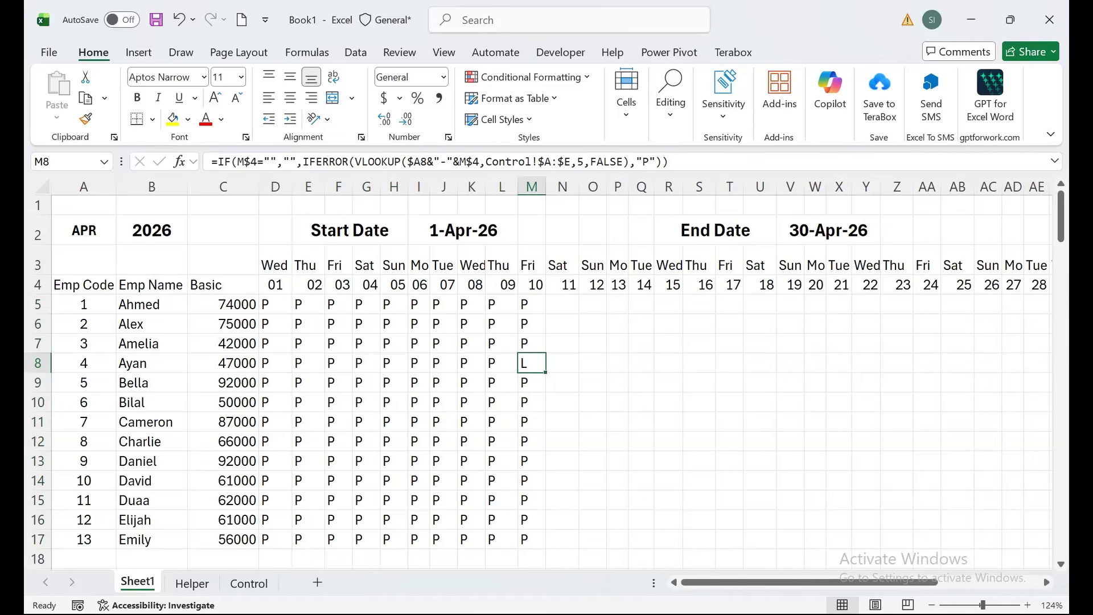
- On the Control sheet, add employee code 1 in B5
{"action": "left_click", "coordinate": [249, 582]}
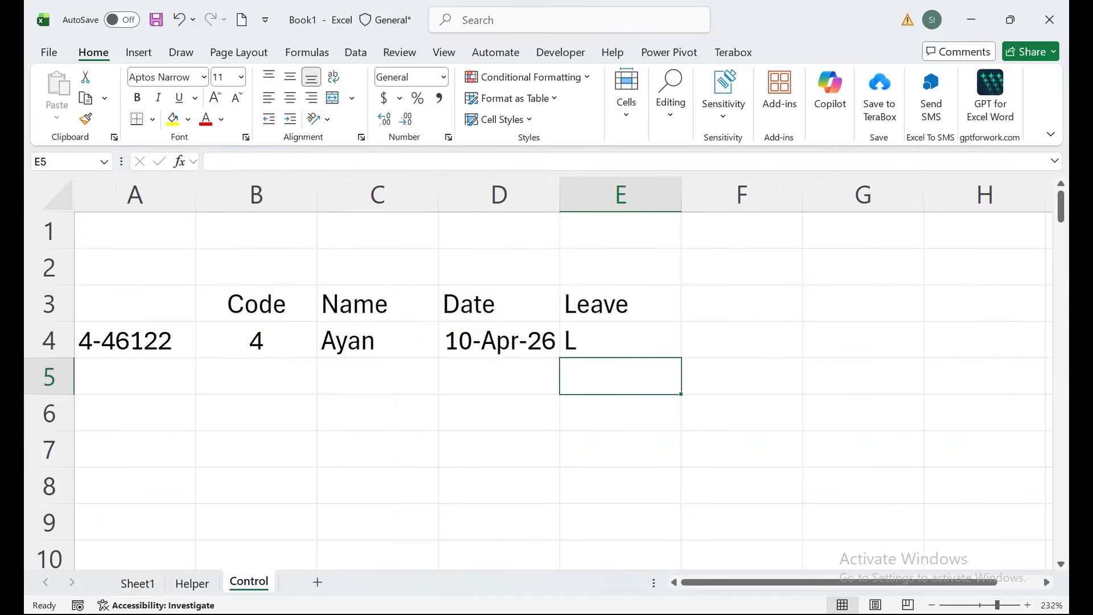
{"action": "left_click", "coordinate": [256, 377]}
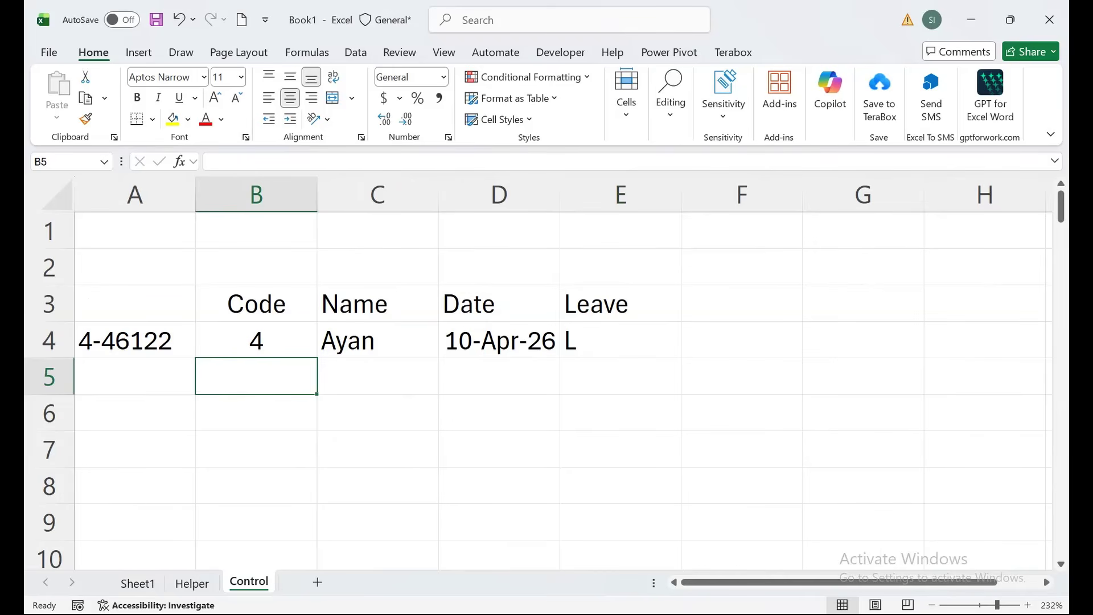
{"action": "type", "text": "1"}
{"action": "key", "text": "Return"}
{"action": "left_click", "coordinate": [256, 376]}
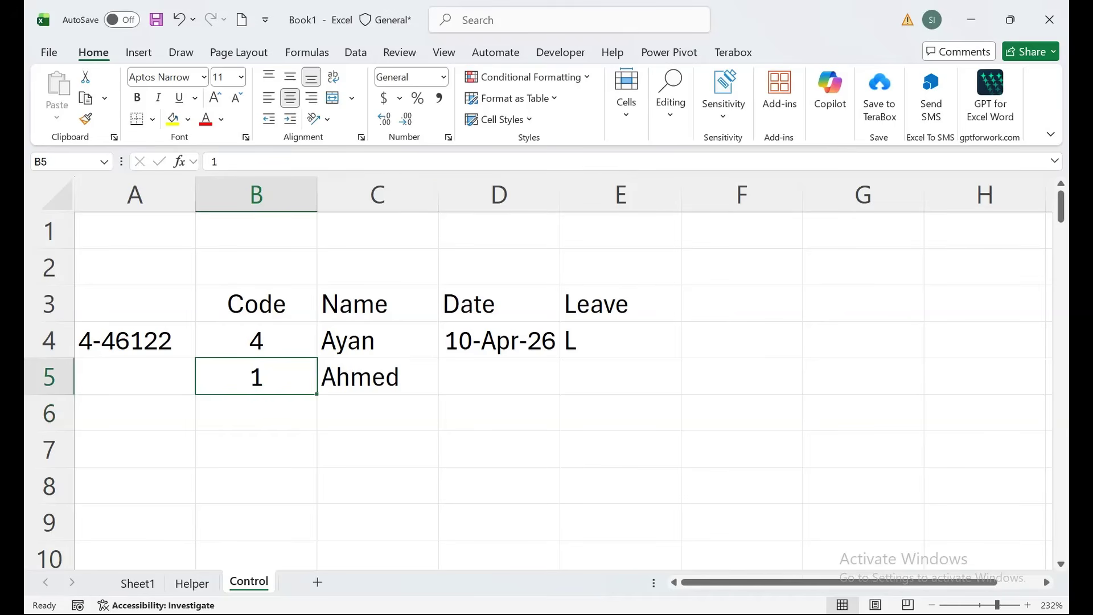
- Fill the code-date key formula in Control A4 down through A100
{"action": "left_click", "coordinate": [134, 339]}
{"action": "left_click_drag", "start_coordinate": [195, 358], "coordinate": [194, 495]}
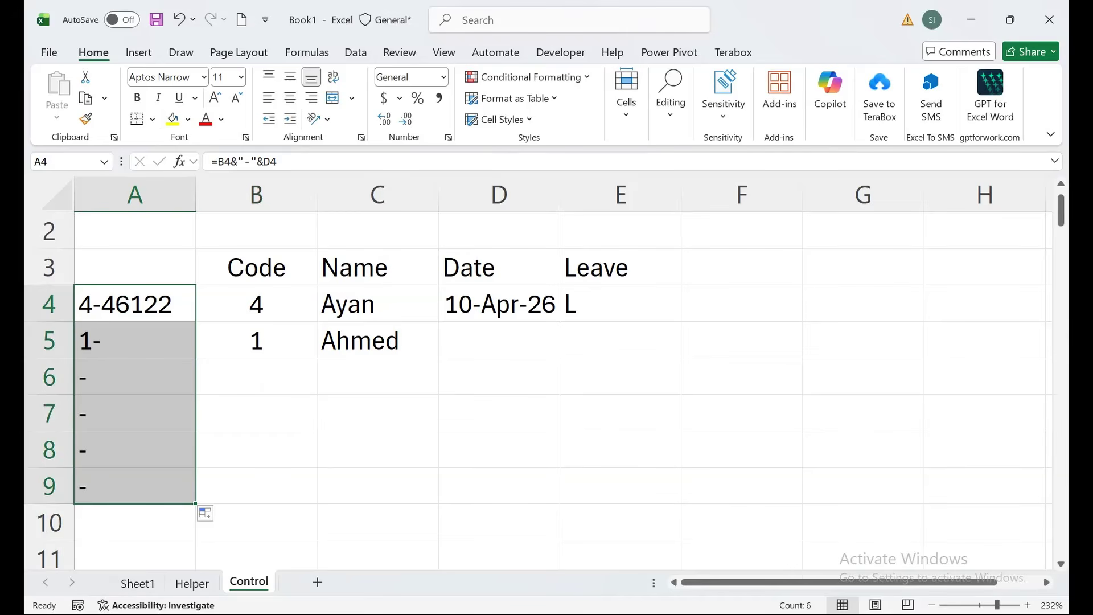
{"action": "left_click", "coordinate": [135, 303]}
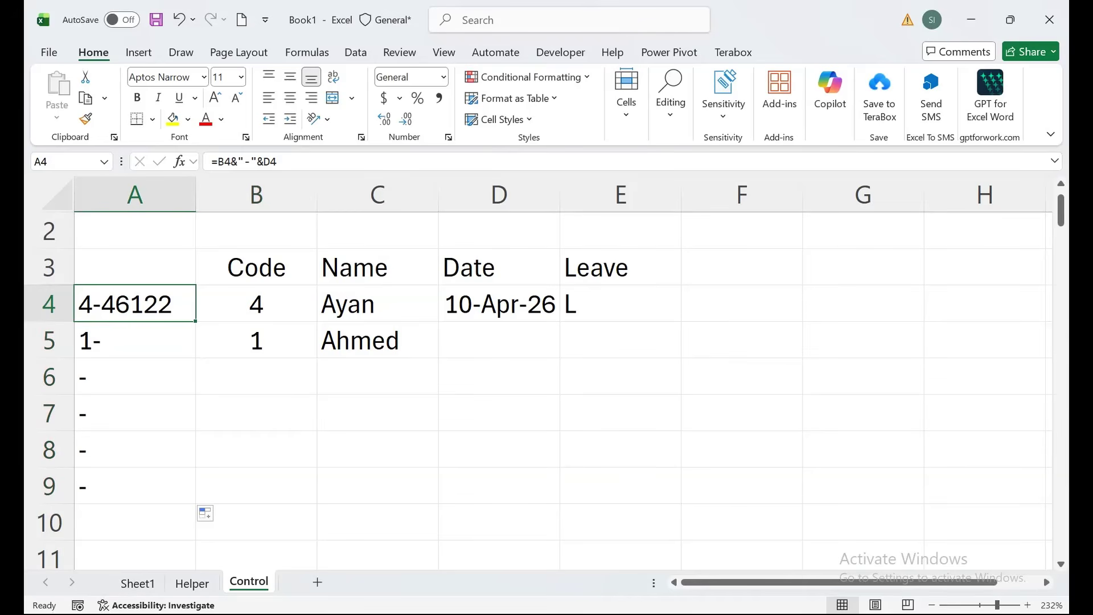
{"action": "left_click", "coordinate": [65, 162]}
{"action": "type", "text": "A4:A100"}
{"action": "key", "text": "Return"}
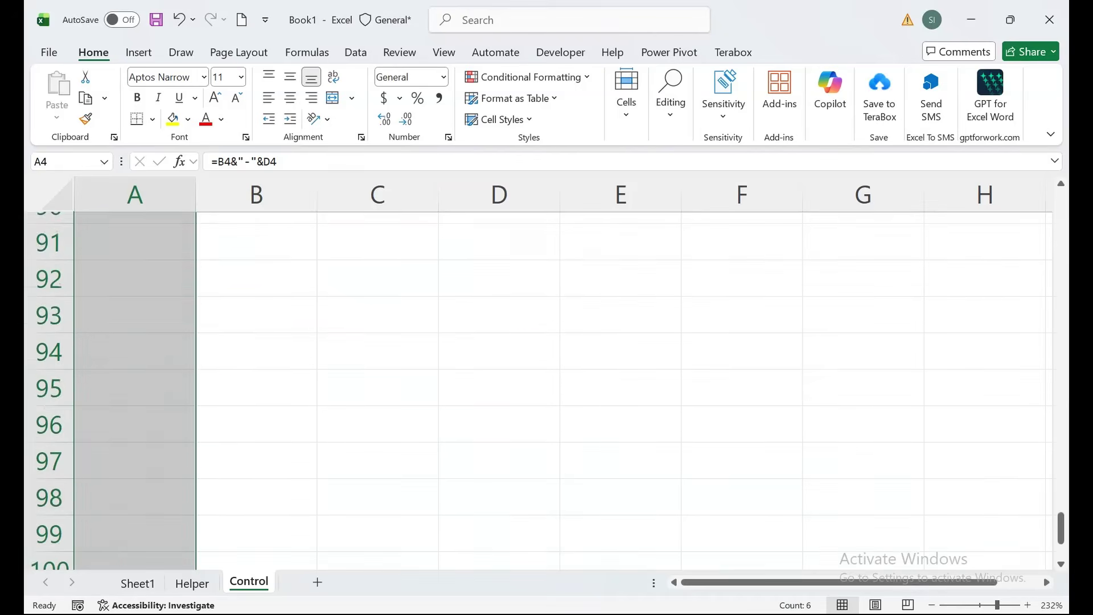
{"action": "key", "text": "ctrl+d"}
{"action": "key", "text": "ctrl+Home"}
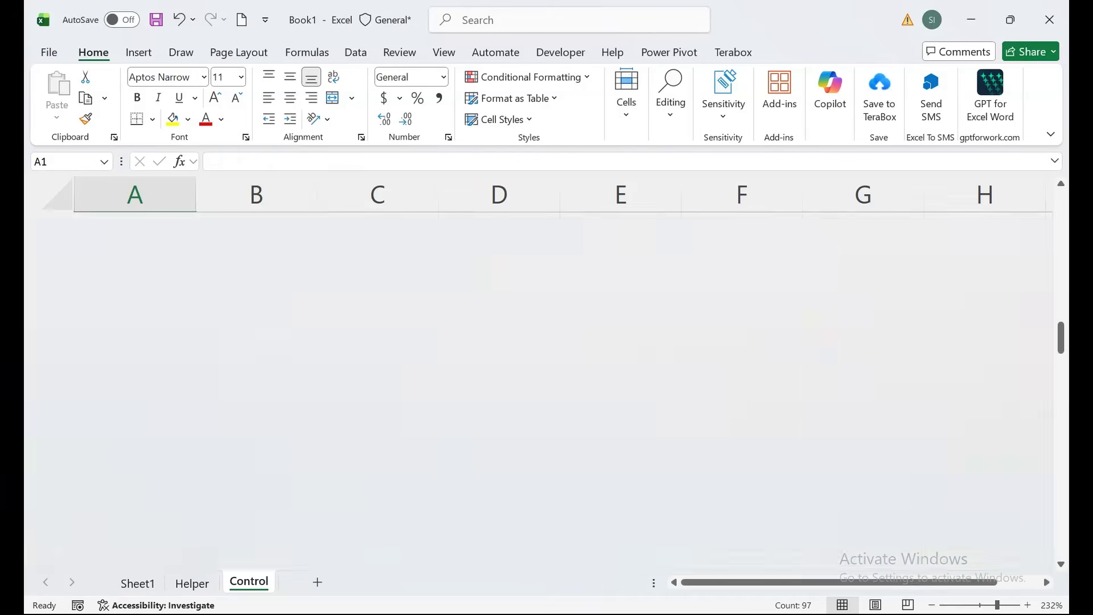
- Enter 13-Apr-26 as the leave date for employee code 1 in D5
{"action": "key", "text": "Down"}
{"action": "key", "text": "Down"}
{"action": "key", "text": "Down"}
{"action": "key", "text": "Down"}
{"action": "key", "text": "Down"}
{"action": "key", "text": "Right"}
{"action": "key", "text": "Right"}
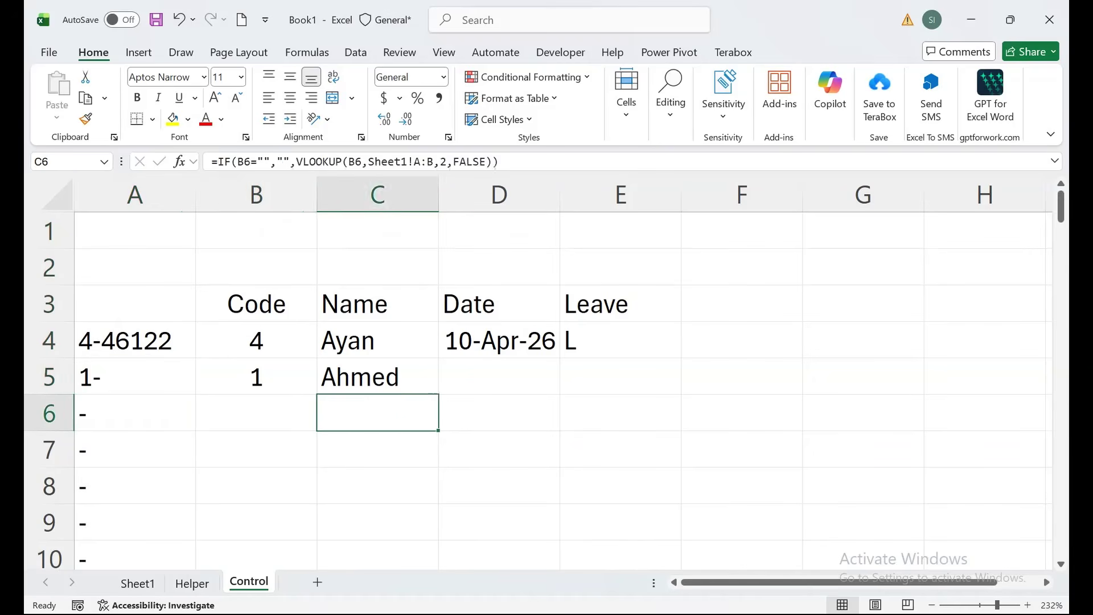
{"action": "key", "text": "Right"}
{"action": "key", "text": "Up"}
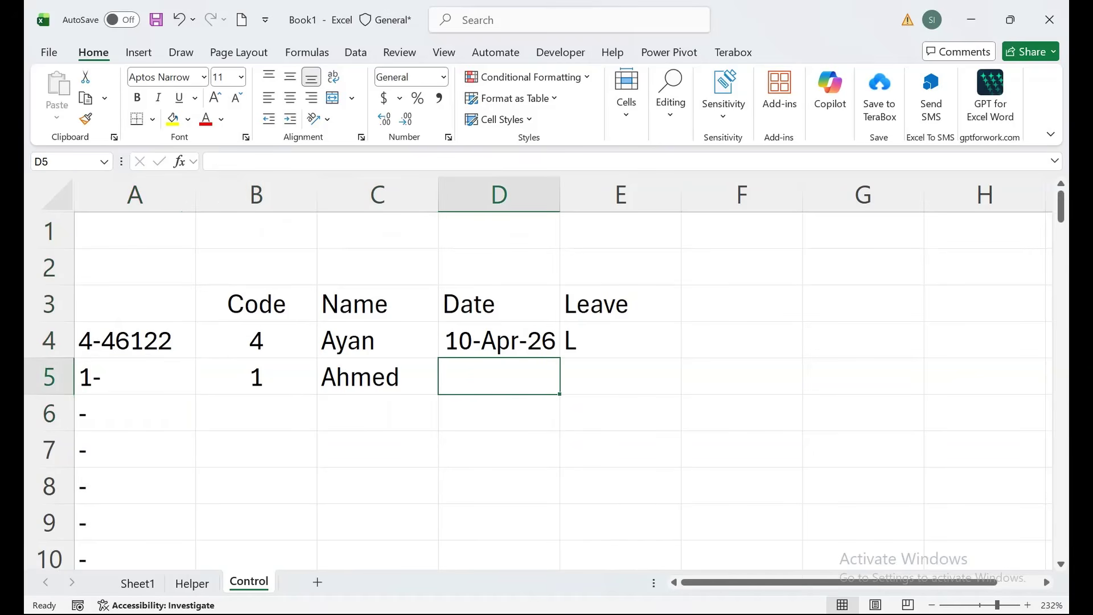
{"action": "type", "text": "13"}
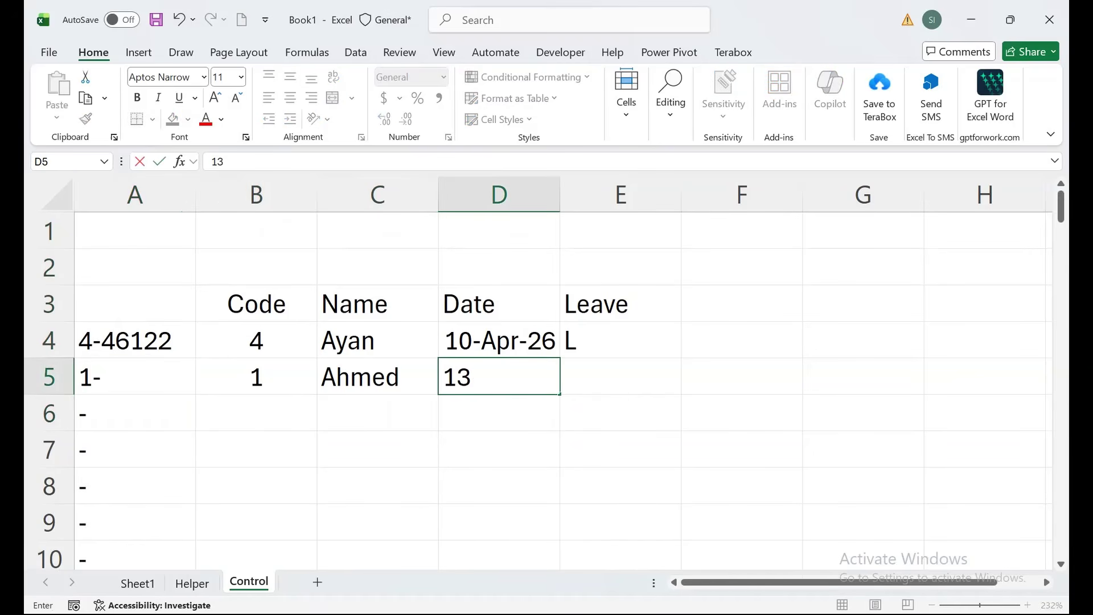
{"action": "type", "text": "-Apr-25"}
{"action": "key", "text": "BackSpace"}
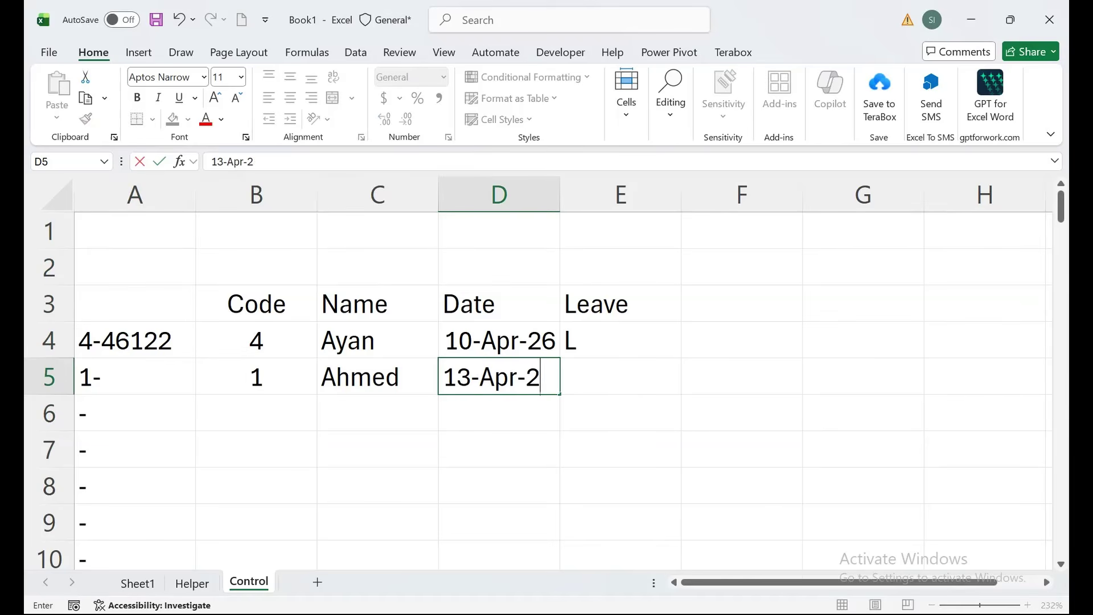
{"action": "type", "text": "6"}
- Mark the leave type for employee code 1 as L in E5
{"action": "key", "text": "Up"}
{"action": "key", "text": "Right"}
{"action": "key", "text": "Down"}
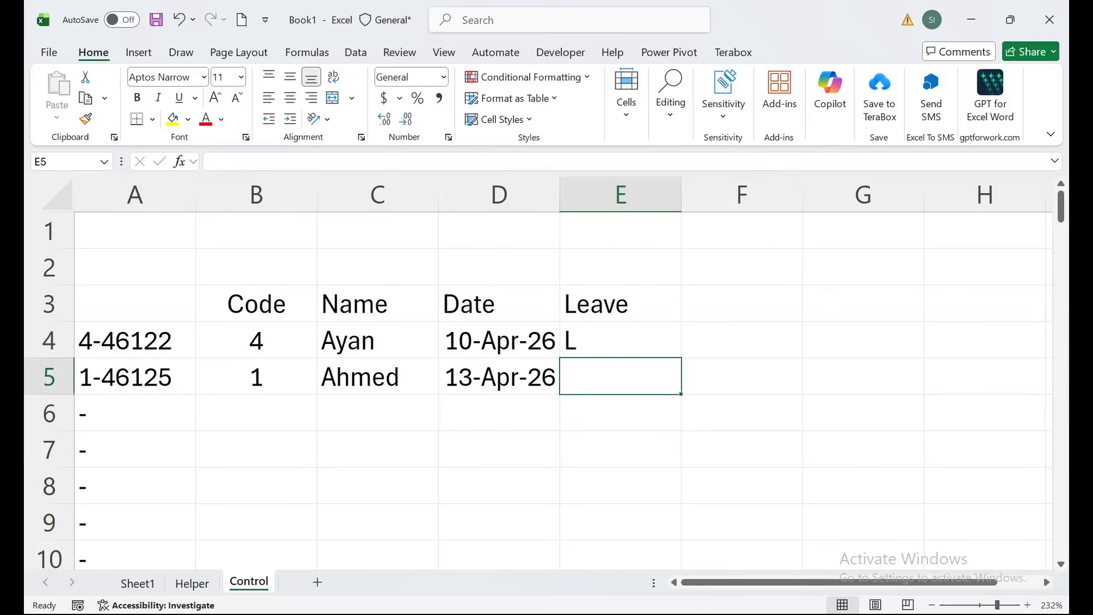
{"action": "type", "text": "L"}
{"action": "key", "text": "Return"}
{"action": "key", "text": "Up"}
{"action": "type", "text": "L"}
{"action": "key", "text": "Return"}
- Add a row 6 entry on Control with code 6, date 15-Apr-26 and leave type H
{"action": "key", "text": "Left"}
{"action": "key", "text": "Left"}
{"action": "key", "text": "Left"}
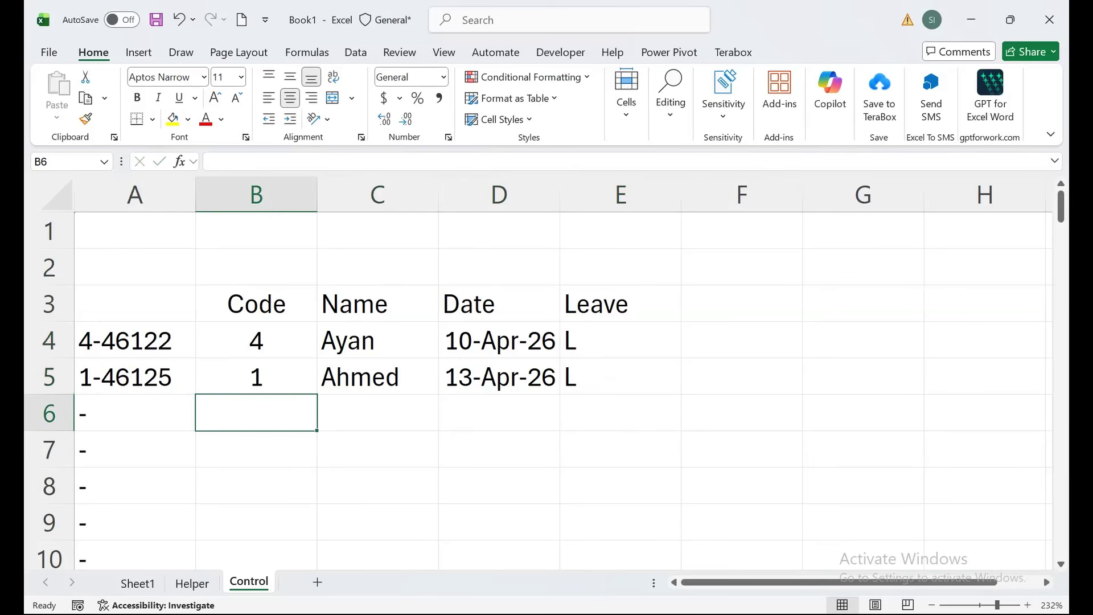
{"action": "type", "text": "6"}
{"action": "key", "text": "Return"}
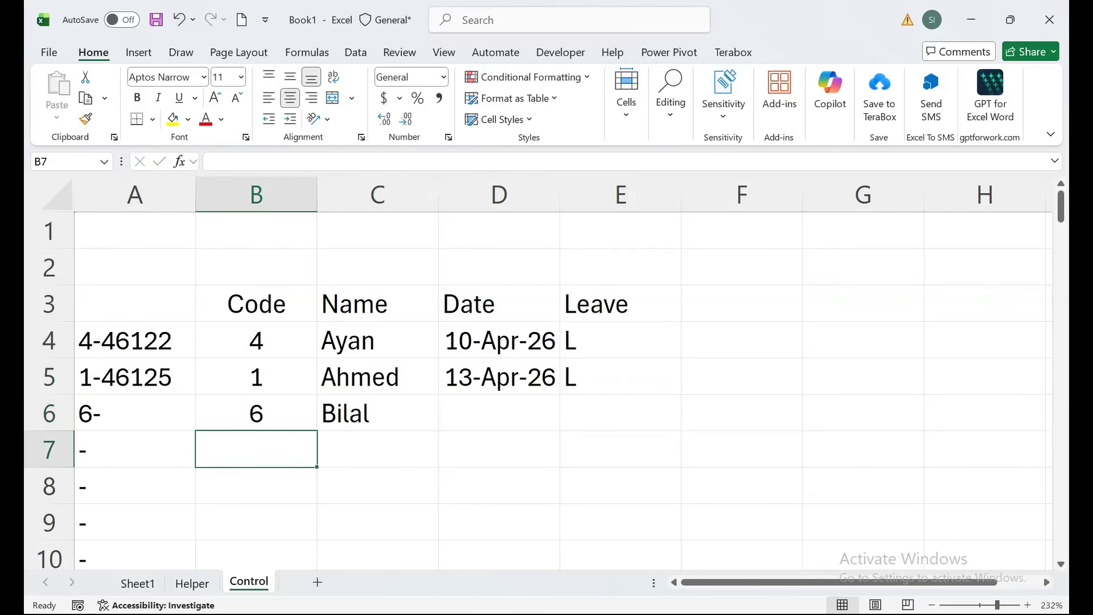
{"action": "key", "text": "Up"}
{"action": "key", "text": "Right"}
{"action": "key", "text": "Right"}
{"action": "type", "text": "15-Apr-26"}
{"action": "key", "text": "Return"}
- On Sheet1, extend the attendance formula from M5:M17 across through column R
{"action": "key", "text": "ctrl+Page_Up"}
{"action": "key", "text": "ctrl+Page_Up"}
{"action": "left_click_drag", "start_coordinate": [531, 304], "coordinate": [669, 539]}
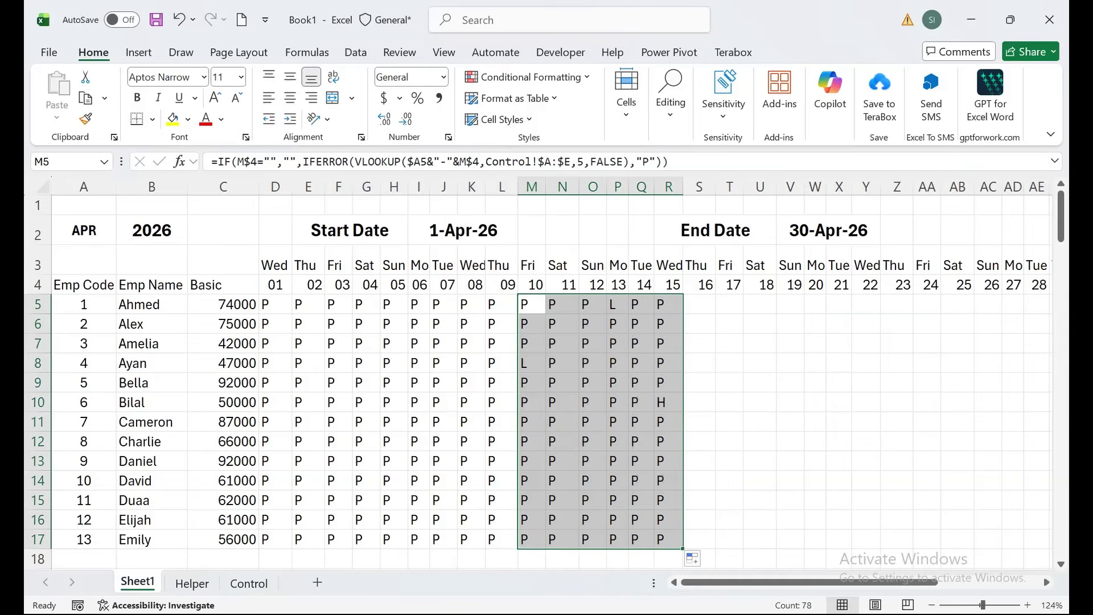
- Compare the attendance marks of employee codes 1 and 6 on Sheet1 with their entries on Control
{"action": "left_click", "coordinate": [617, 304]}
{"action": "left_click_drag", "start_coordinate": [84, 304], "coordinate": [618, 304]}
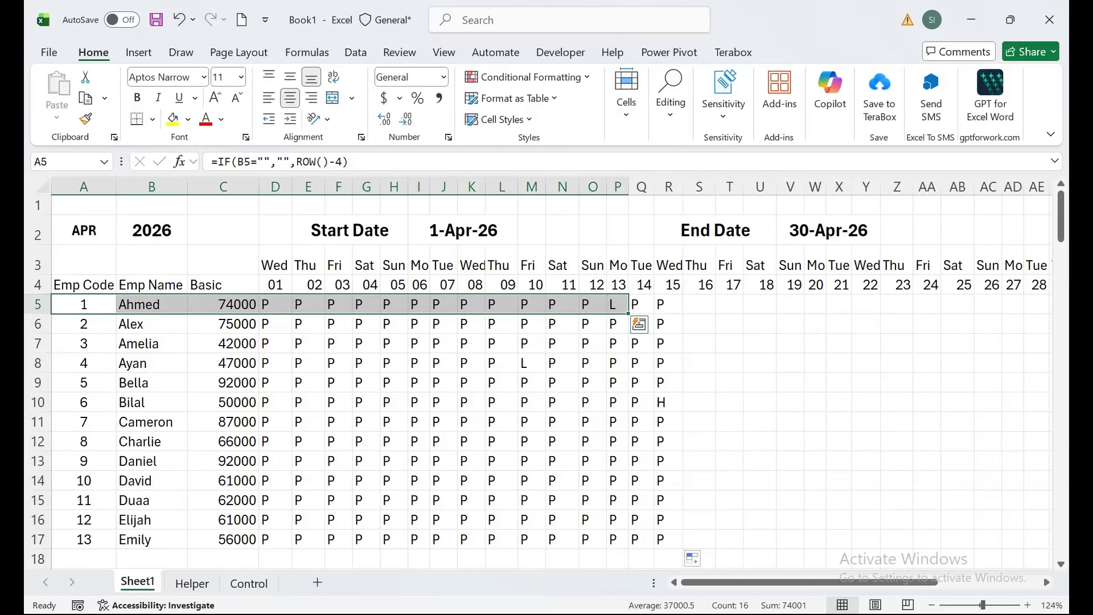
{"action": "left_click_drag", "start_coordinate": [663, 402], "coordinate": [151, 402]}
{"action": "left_click", "coordinate": [249, 582]}
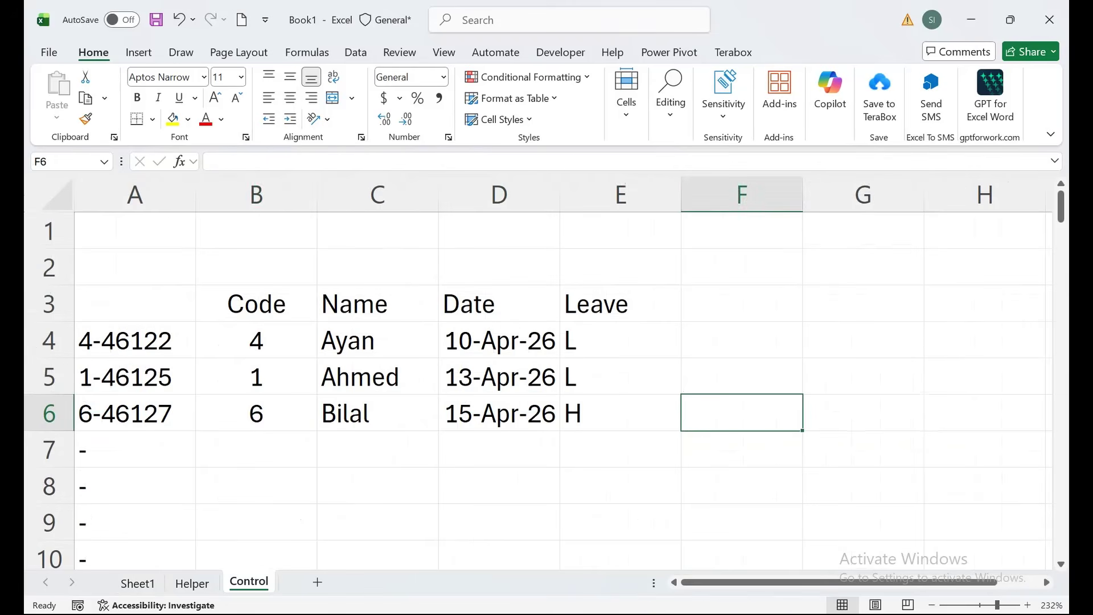
{"action": "left_click", "coordinate": [256, 412]}
{"action": "left_click", "coordinate": [257, 376]}
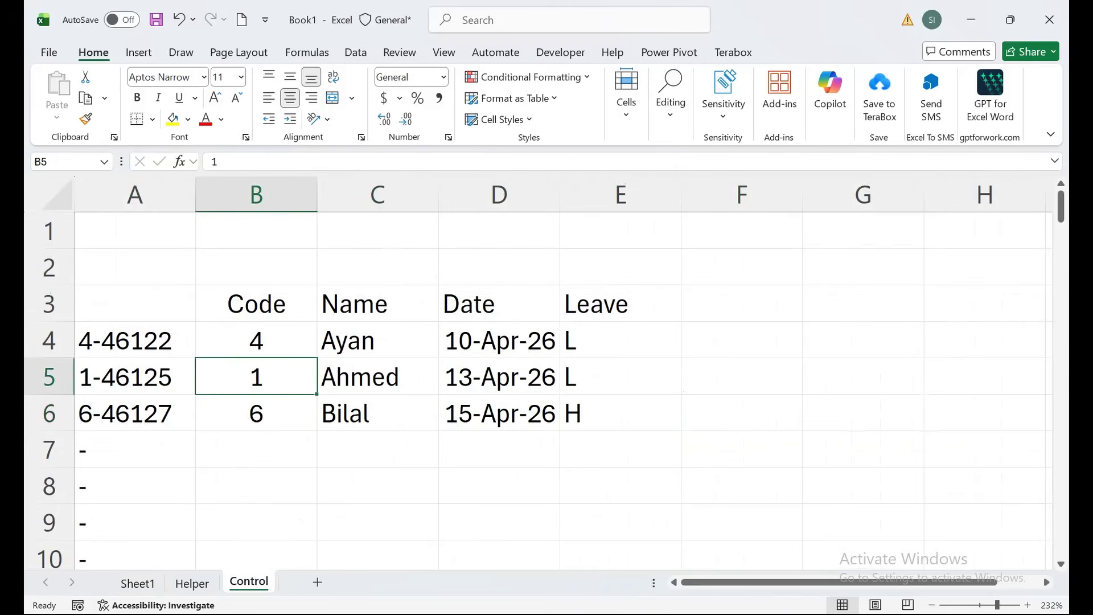
- On Sheet1, fill the attendance formula from R5:R17 right through column AH to cover the whole month
{"action": "left_click", "coordinate": [137, 582]}
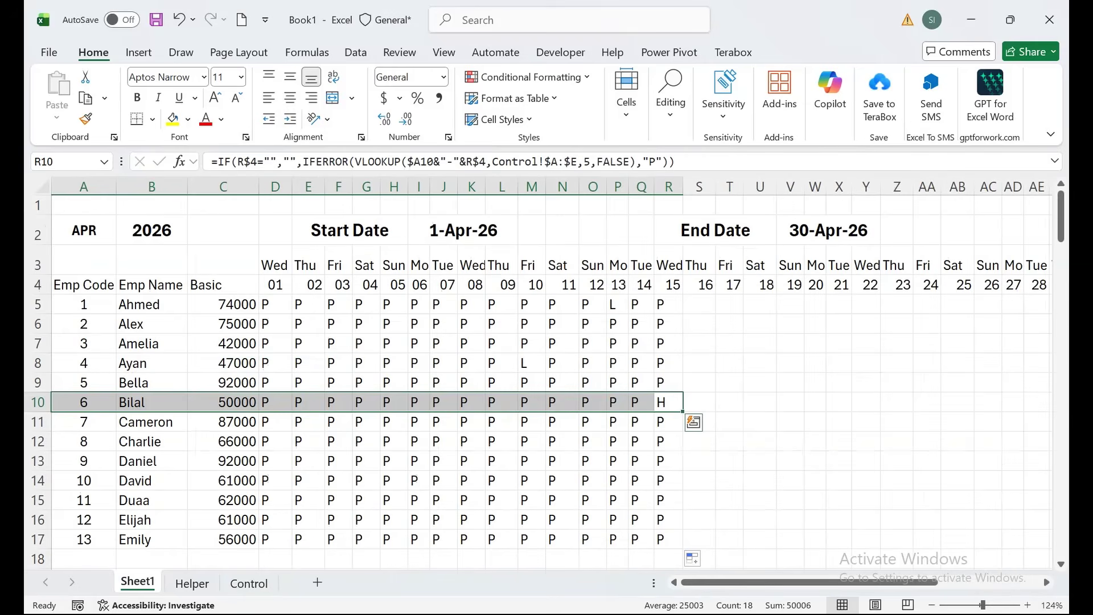
{"action": "left_click_drag", "start_coordinate": [661, 304], "coordinate": [917, 538]}
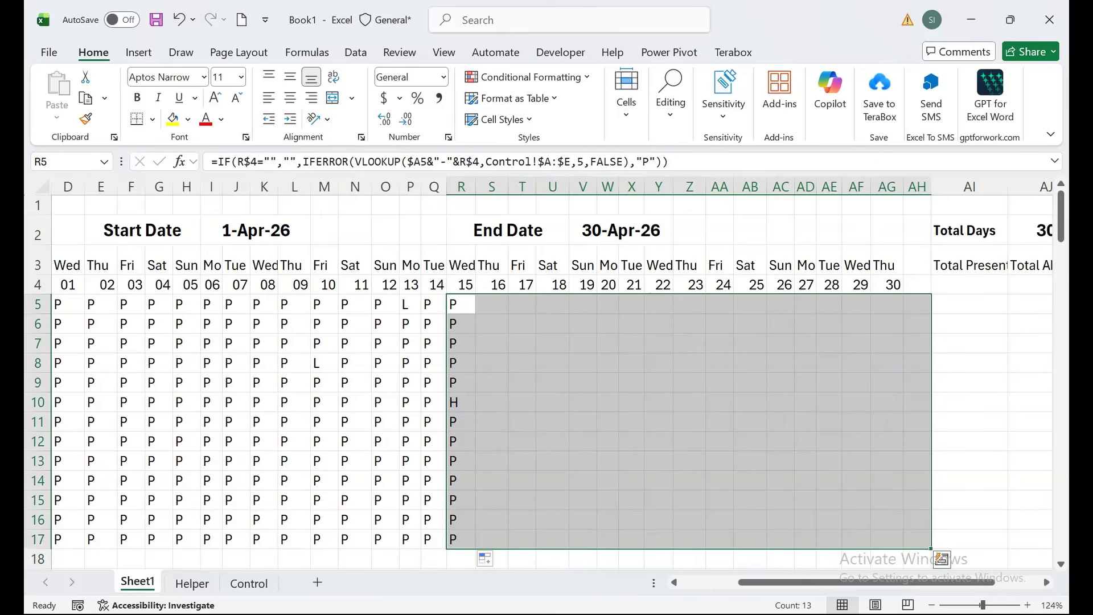
{"action": "key", "text": "ctrl+r"}
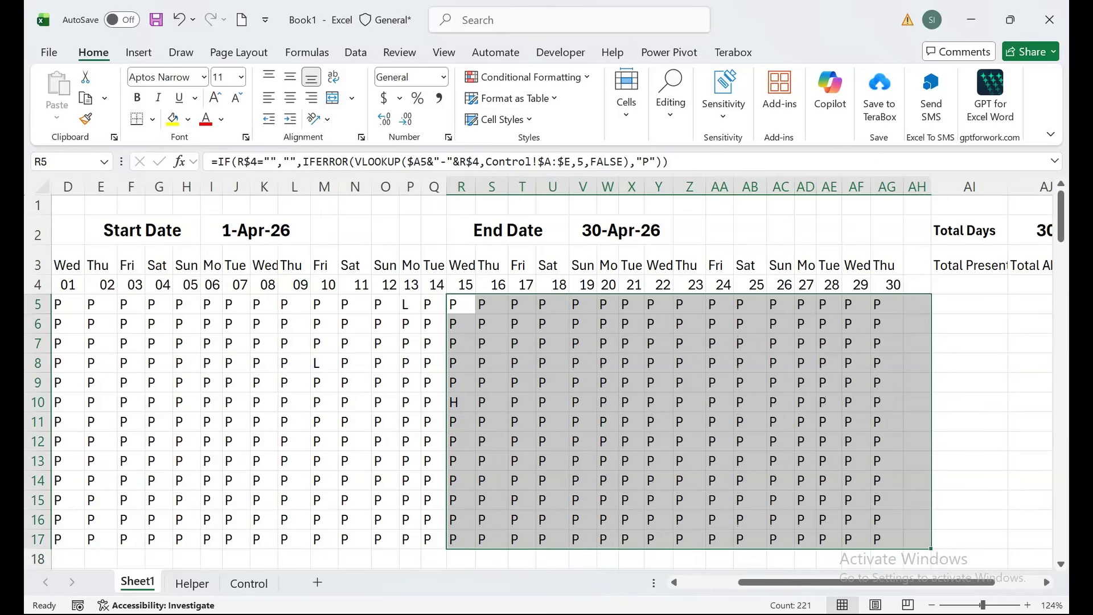
- Inspect the date formula in AH4 and the attendance formulas in AG5 and AH5
{"action": "left_click", "coordinate": [916, 285]}
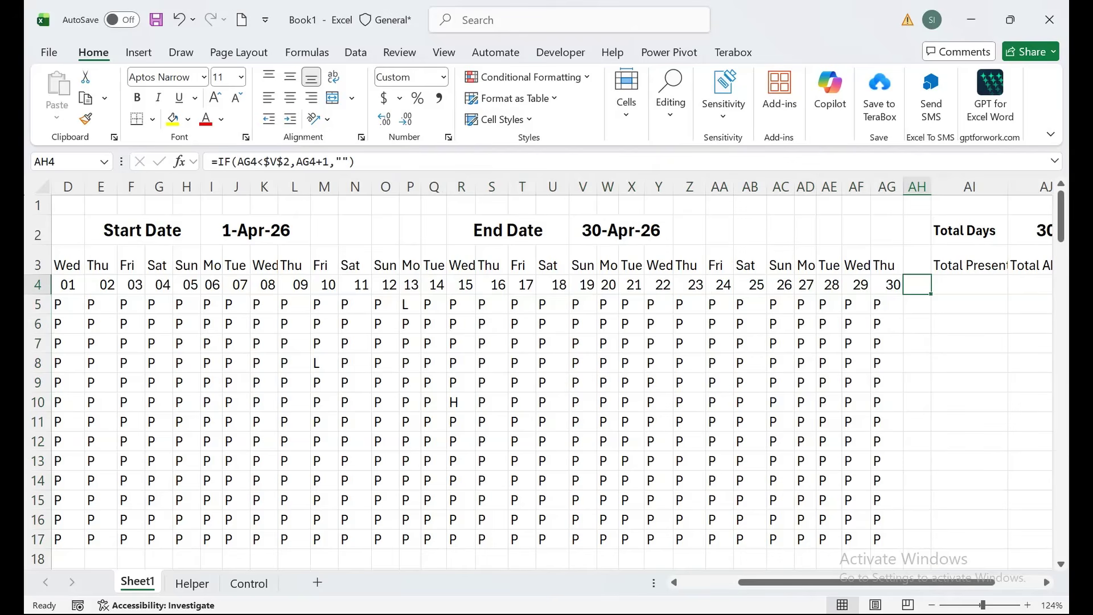
{"action": "double_click", "coordinate": [885, 305]}
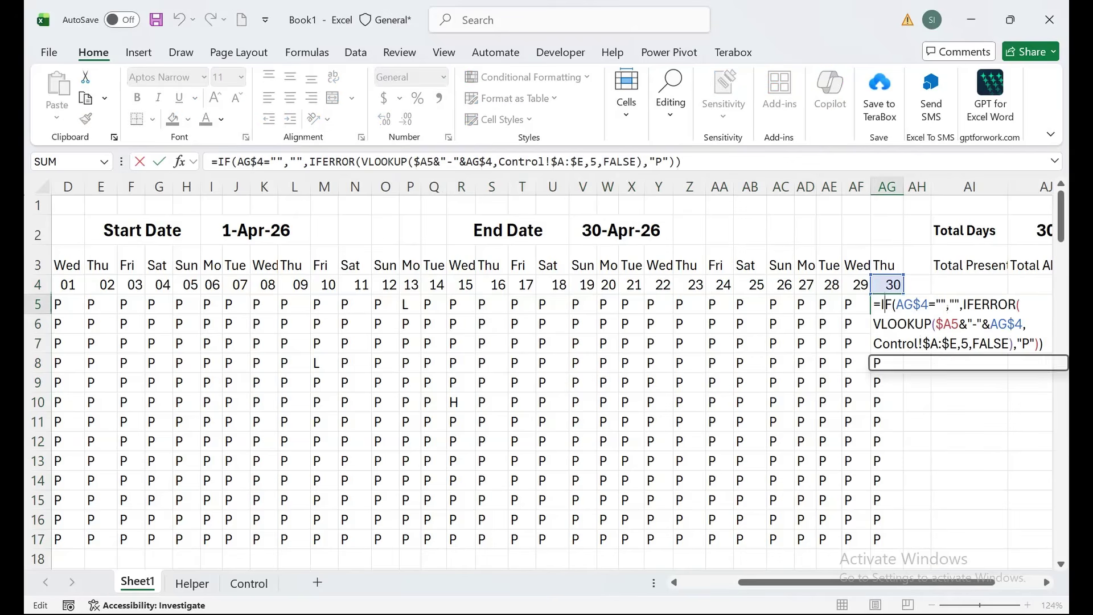
{"action": "key", "text": "Return"}
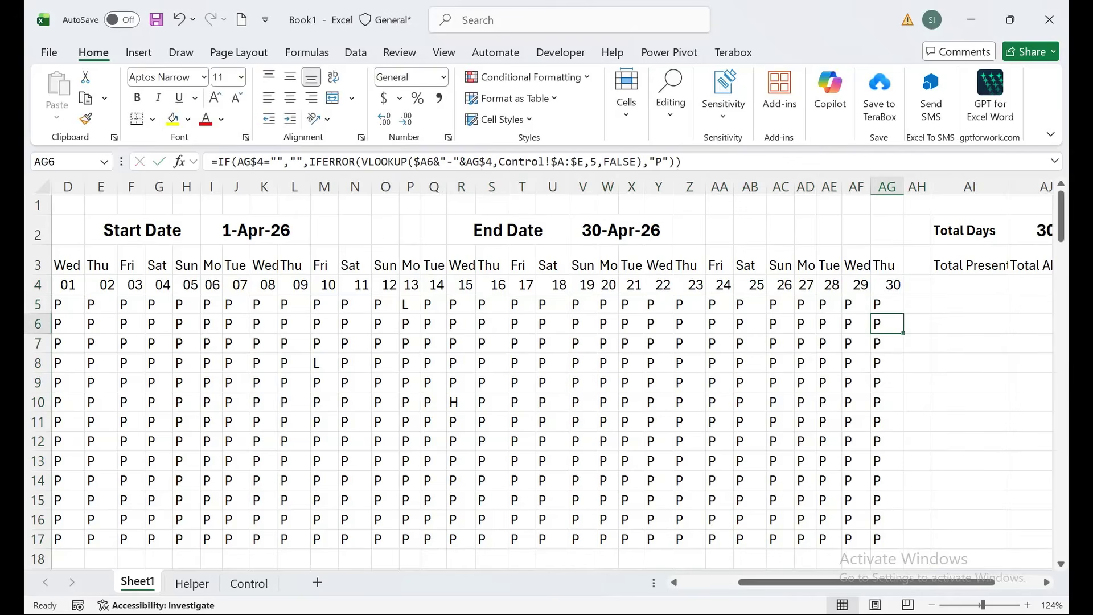
{"action": "double_click", "coordinate": [918, 304]}
{"action": "key", "text": "Return"}
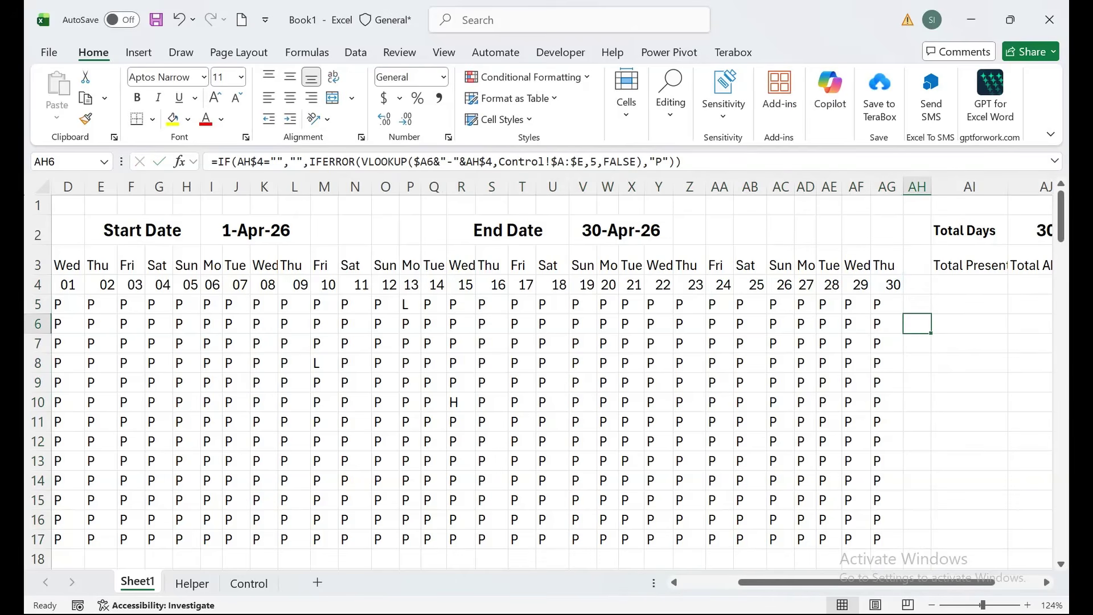
- Review the attendance marks on Sheet1 out to the Total Present and Total Absent columns, and the Leave entries on Control
{"action": "left_click_drag", "start_coordinate": [324, 363], "coordinate": [43, 363]}
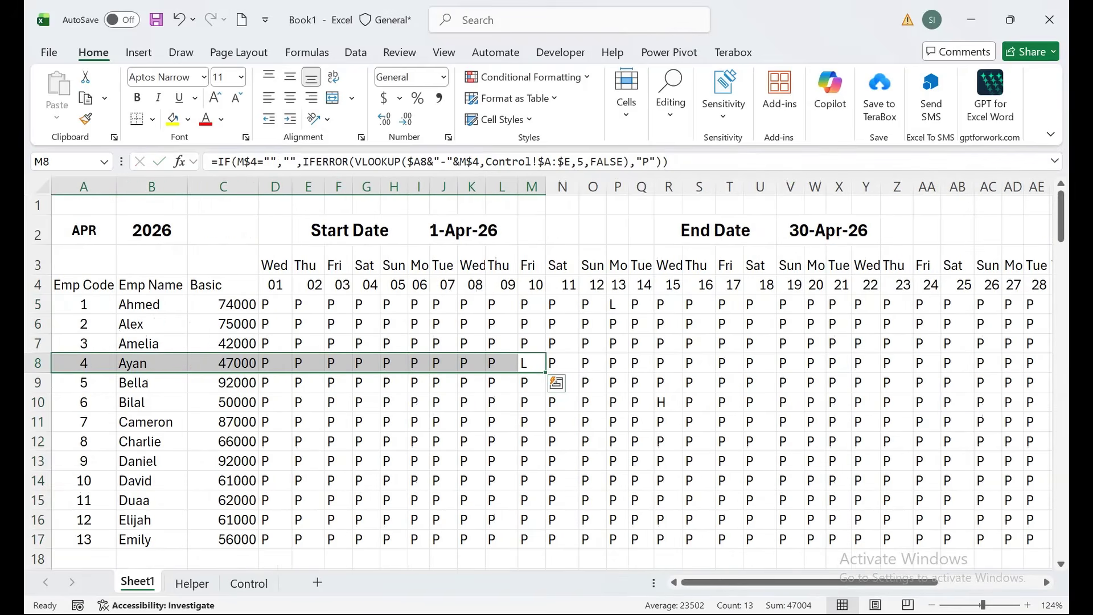
{"action": "left_click_drag", "start_coordinate": [815, 305], "coordinate": [962, 344]}
{"action": "left_click", "coordinate": [988, 264]}
{"action": "double_click", "coordinate": [944, 265]}
{"action": "type", "text": "tal Absent"}
{"action": "left_click", "coordinate": [849, 422]}
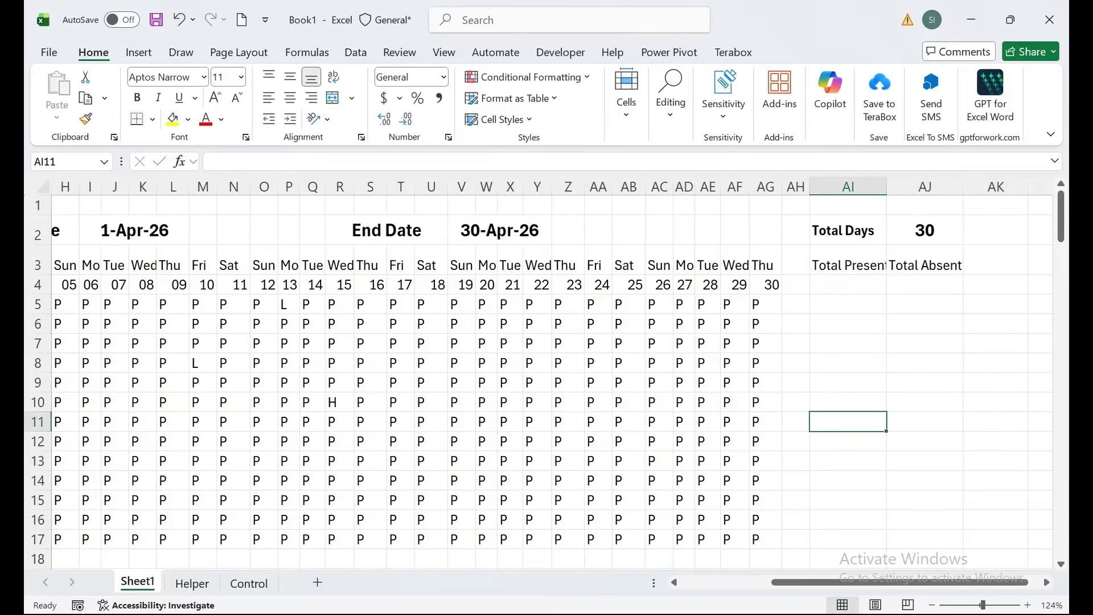
{"action": "left_click_drag", "start_coordinate": [510, 460], "coordinate": [223, 480]}
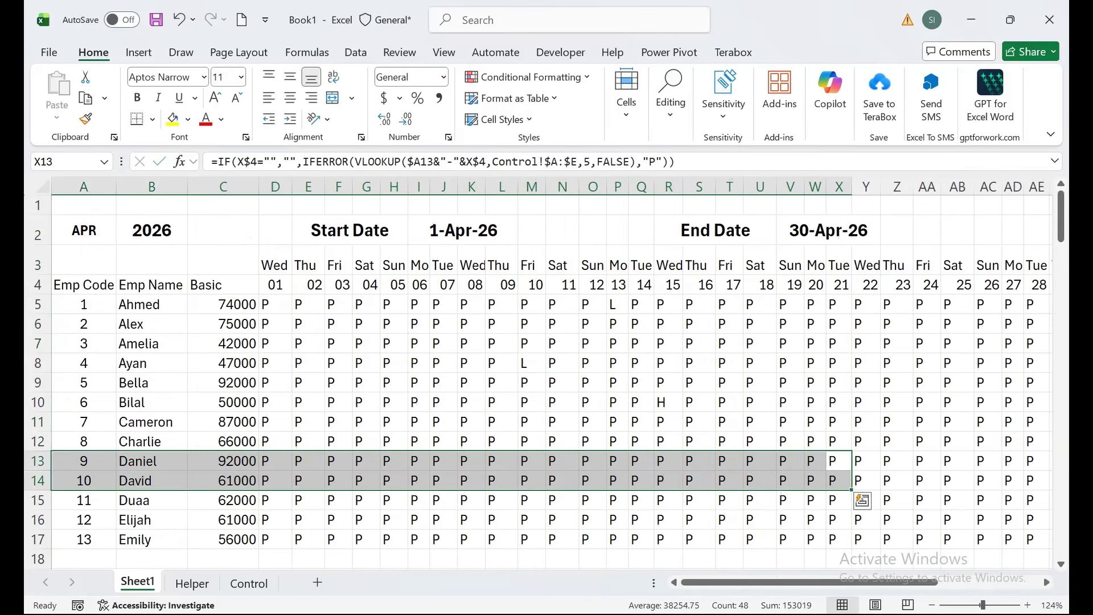
{"action": "left_click", "coordinate": [152, 422]}
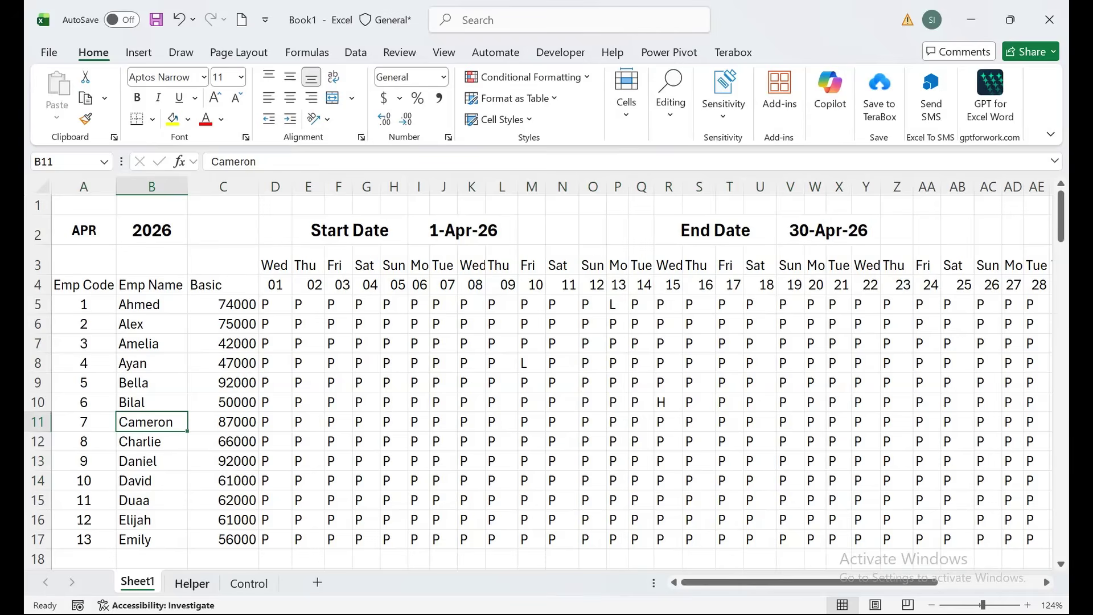
{"action": "left_click", "coordinate": [249, 583]}
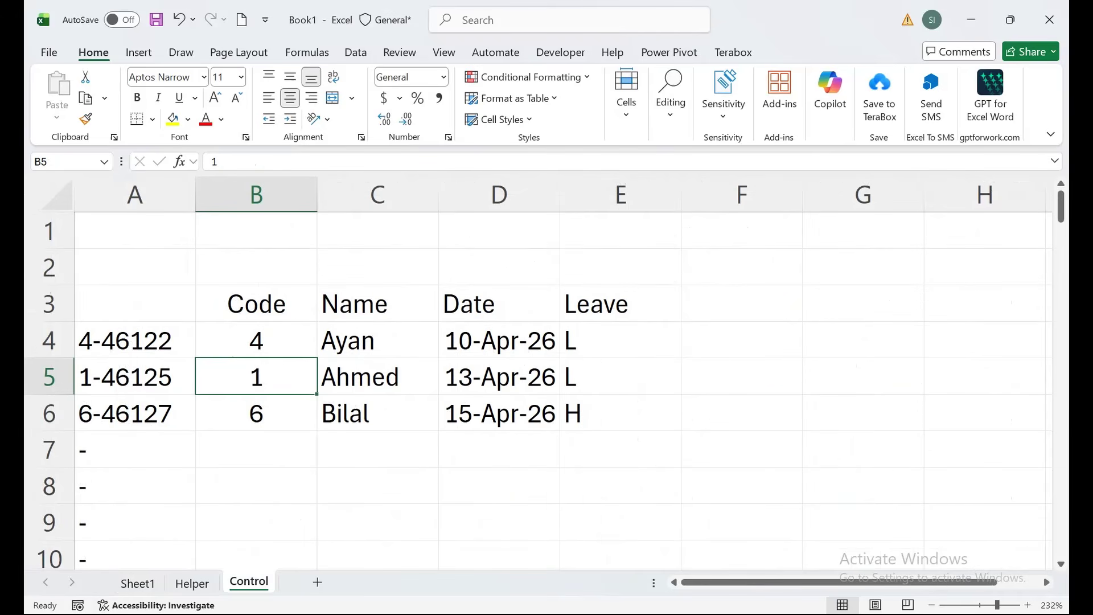
{"action": "left_click", "coordinate": [620, 340]}
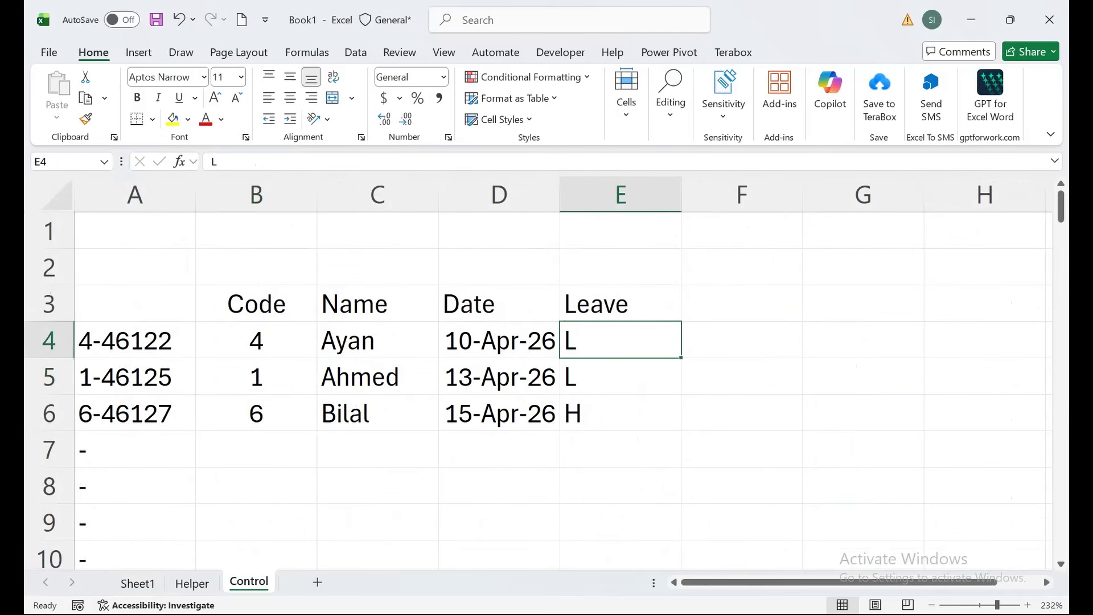
- Change the Leave codes in E4:E6 on Control to A for all three entries
{"action": "type", "text": "A"}
{"action": "key", "text": "Return"}
{"action": "type", "text": "A"}
{"action": "key", "text": "Return"}
{"action": "type", "text": "A"}
{"action": "left_click", "coordinate": [621, 486]}
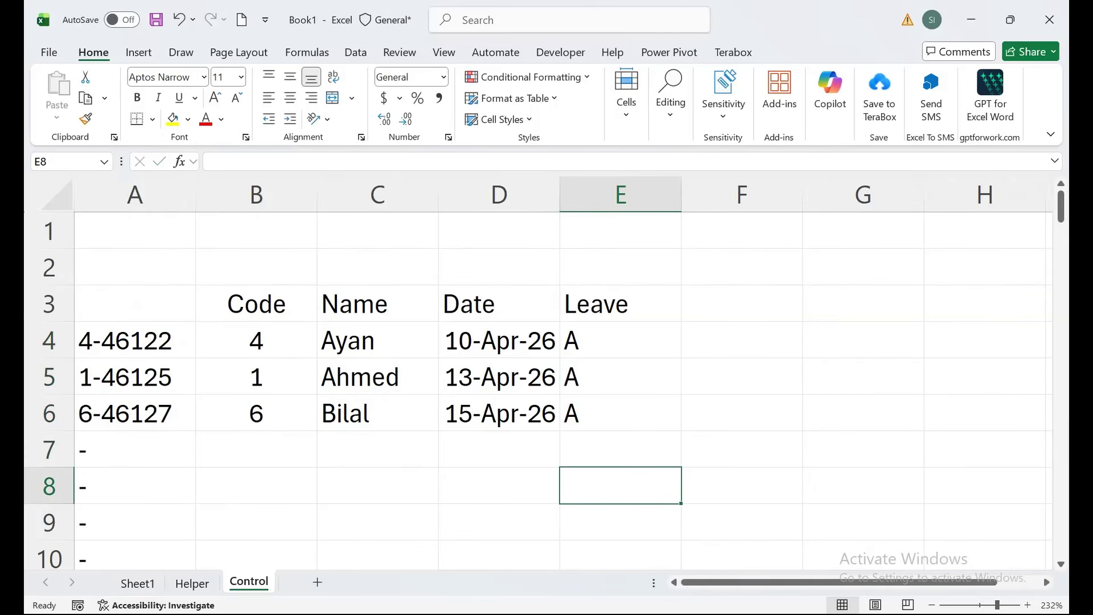
- On Sheet1, enter =COUNTIF(D5:AH5,"P") in AI5 under Total Present and fill it down the column
{"action": "left_click", "coordinate": [137, 582]}
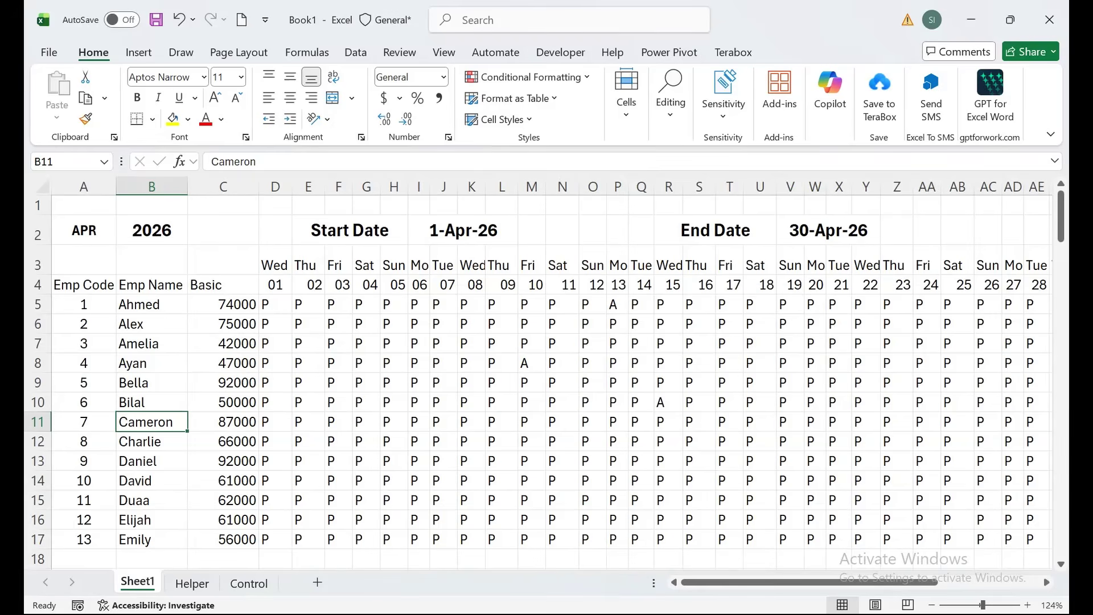
{"action": "left_click_drag", "start_coordinate": [265, 304], "coordinate": [968, 431]}
{"action": "left_click", "coordinate": [847, 304]}
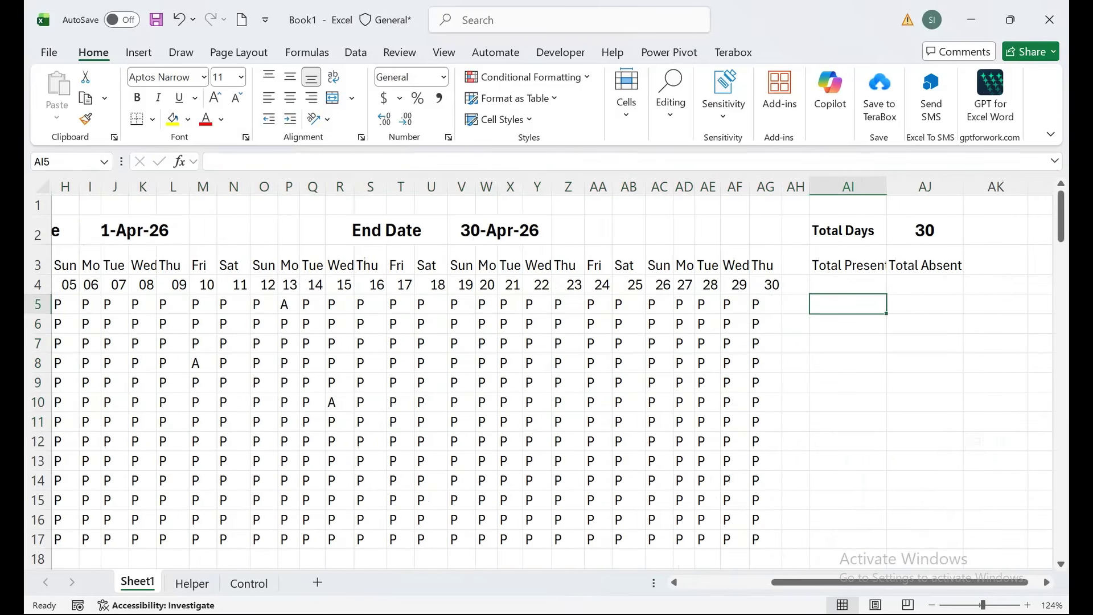
{"action": "type", "text": "=COUNTI"}
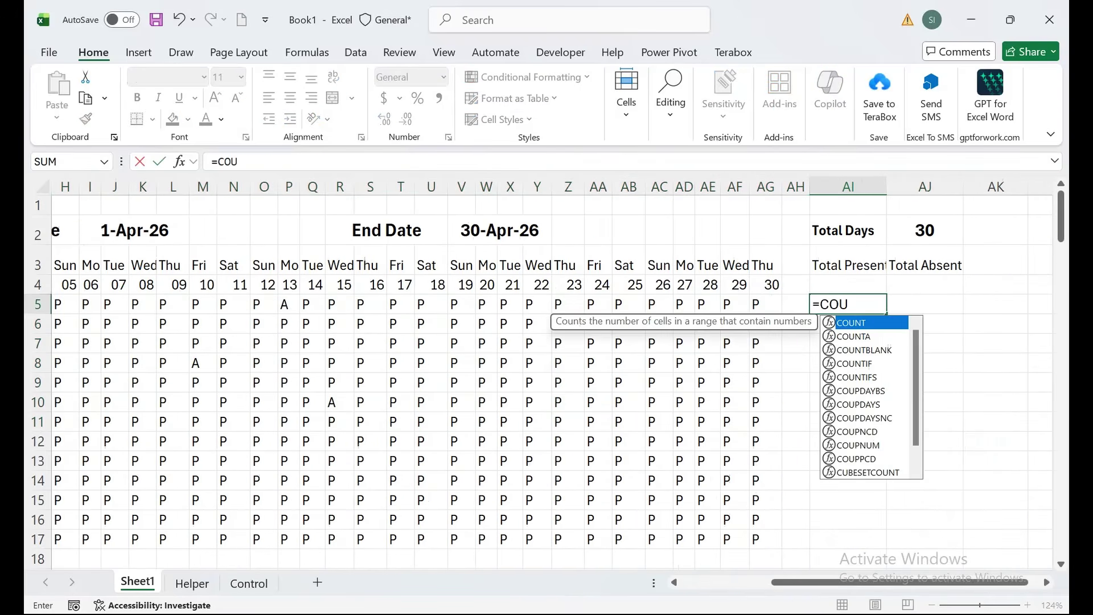
{"action": "key", "text": "Tab"}
{"action": "key", "text": "Left"}
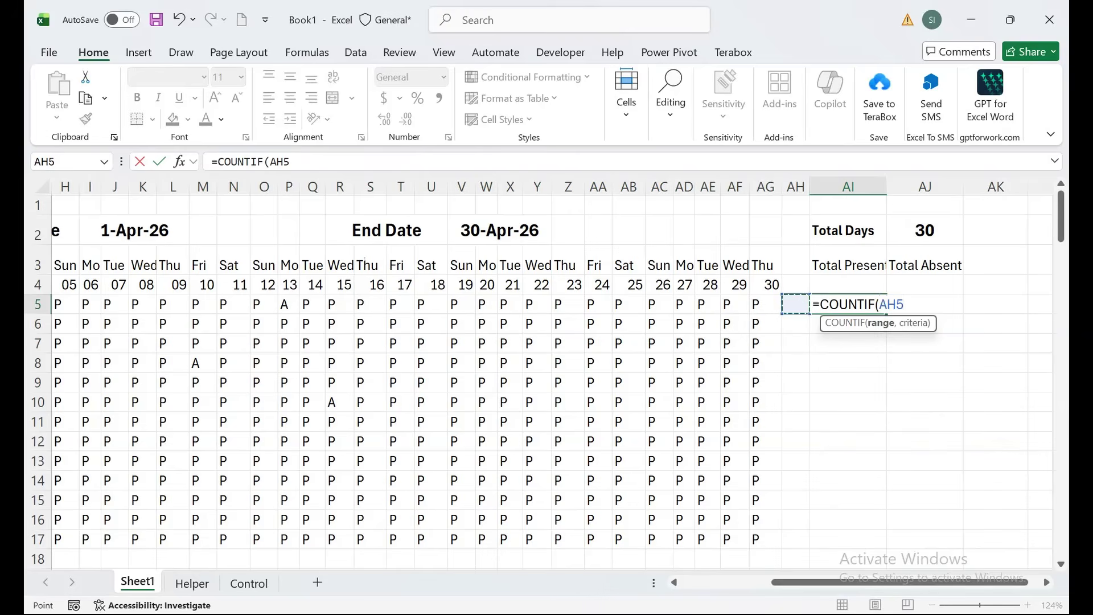
{"action": "key", "text": "ctrl+shift+Left"}
{"action": "key", "text": "shift+Right"}
{"action": "key", "text": "shift+Right"}
{"action": "key", "text": "shift+Right"}
{"action": "key", "text": "shift+Right"}
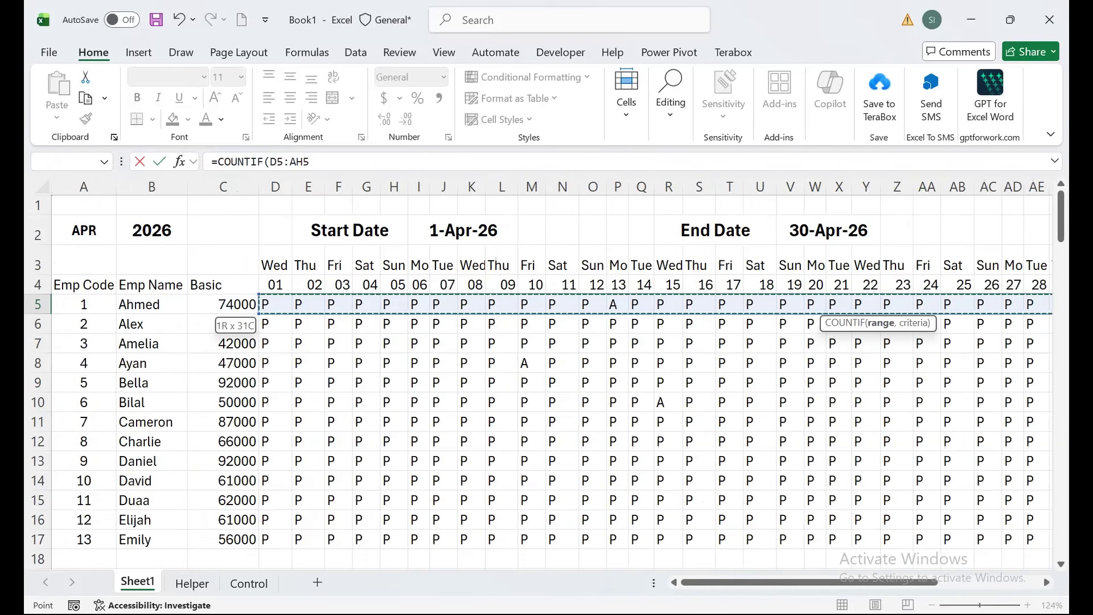
{"action": "type", "text": ",\"P\")"}
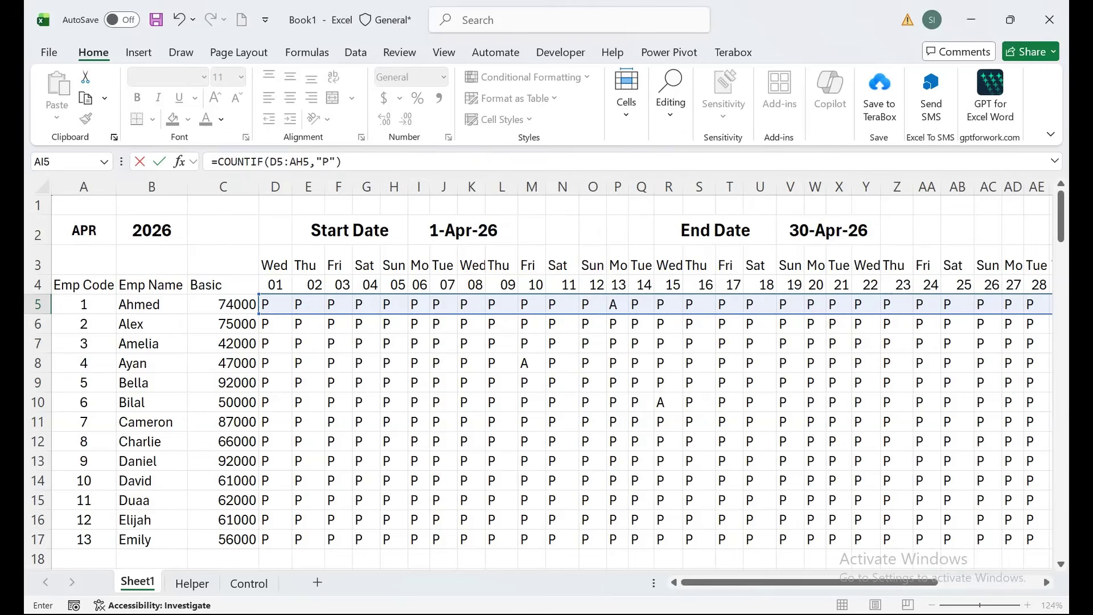
{"action": "left_click_drag", "start_coordinate": [808, 582], "coordinate": [911, 582]}
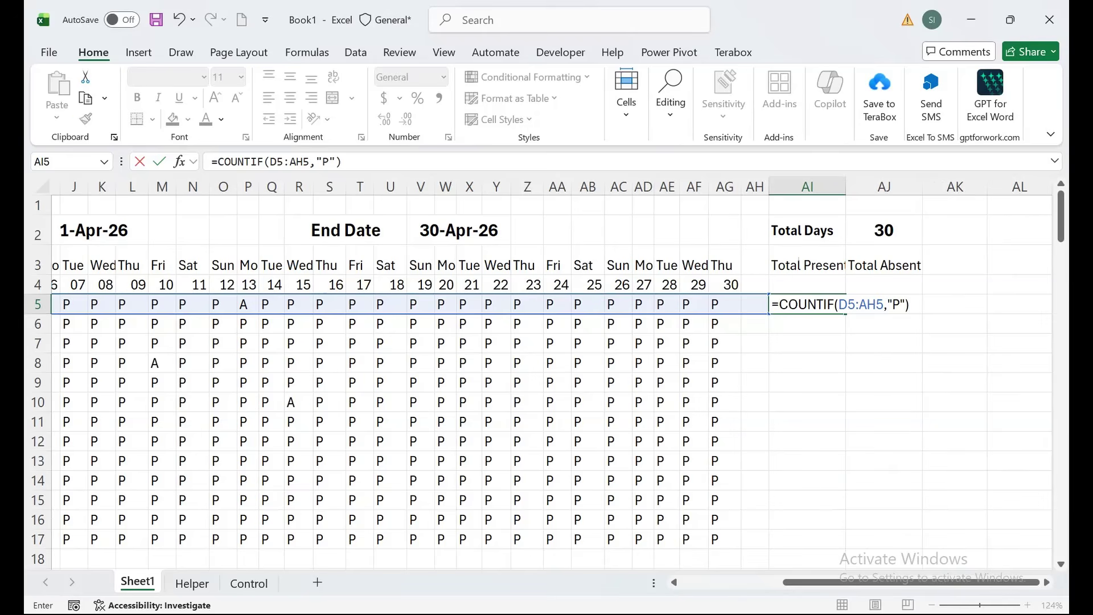
{"action": "key", "text": "Return"}
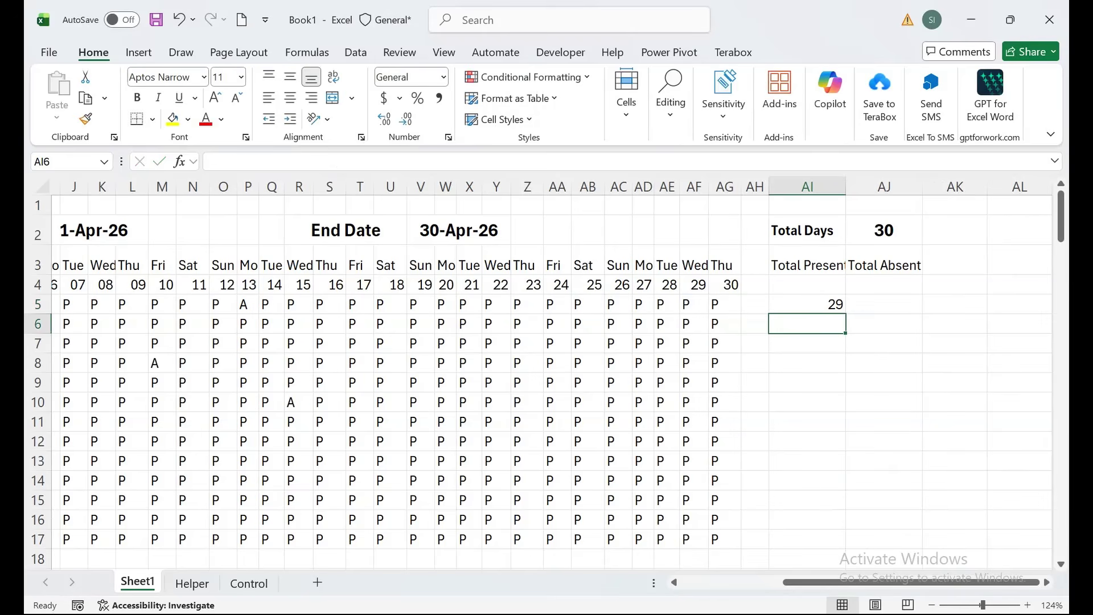
{"action": "left_click", "coordinate": [807, 305]}
{"action": "left_click_drag", "start_coordinate": [845, 313], "coordinate": [808, 559]}
- Enter =COUNTIF(D5:AH5,"A") in AJ5 under Total Absent and fill it down the column
{"action": "left_click", "coordinate": [884, 305]}
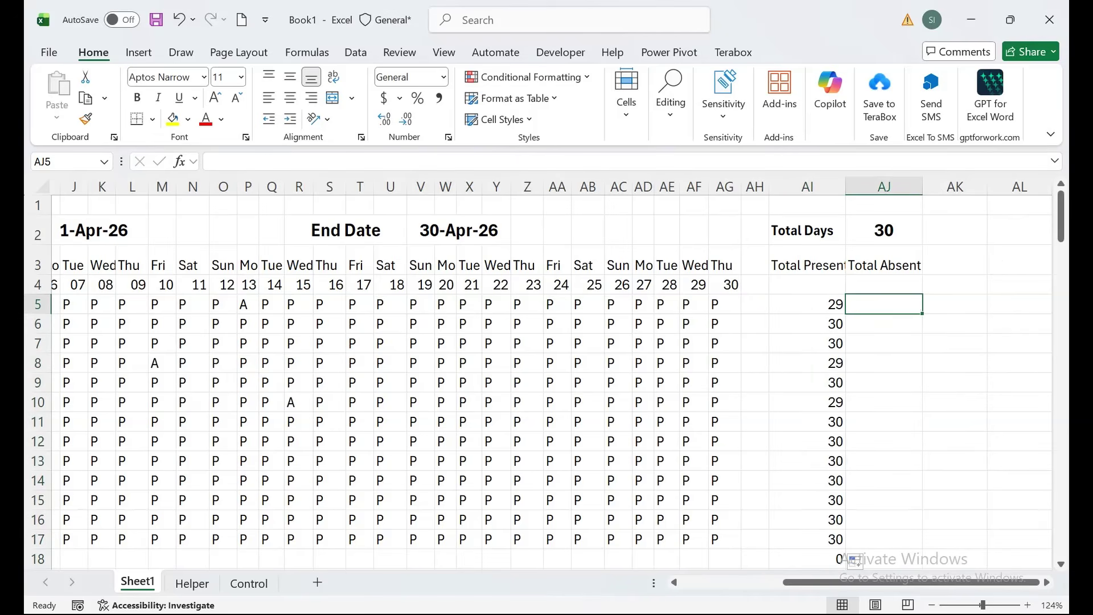
{"action": "type", "text": "=COUNTY"}
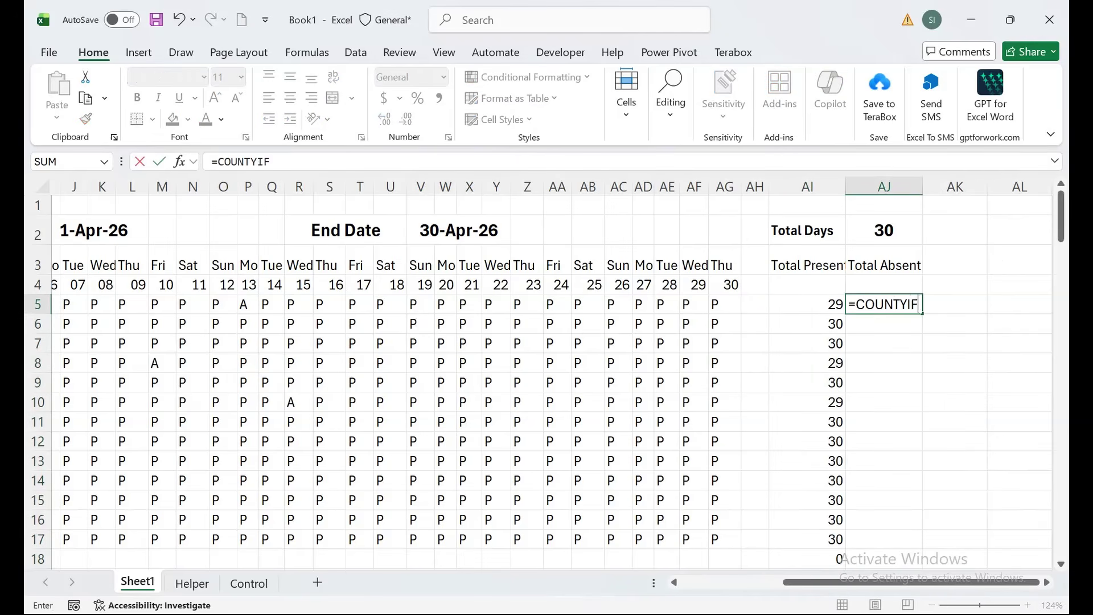
{"action": "key", "text": "BackSpace"}
{"action": "type", "text": "IF("}
{"action": "left_click", "coordinate": [755, 304]}
{"action": "left_click_drag", "start_coordinate": [755, 304], "coordinate": [265, 310]}
{"action": "type", "text": ",\""}
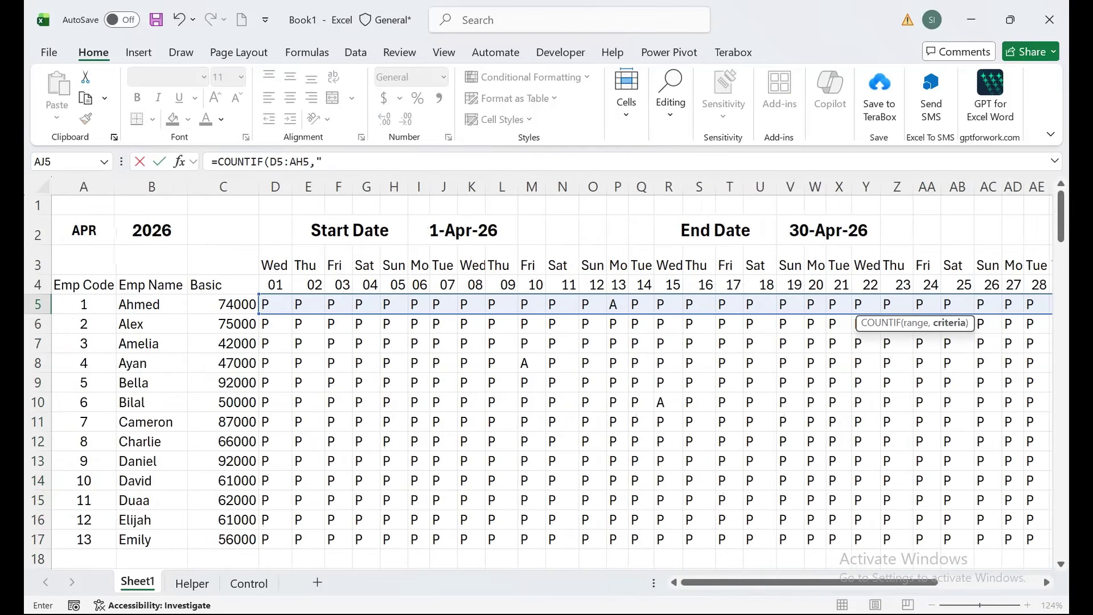
{"action": "type", "text": "A\")"}
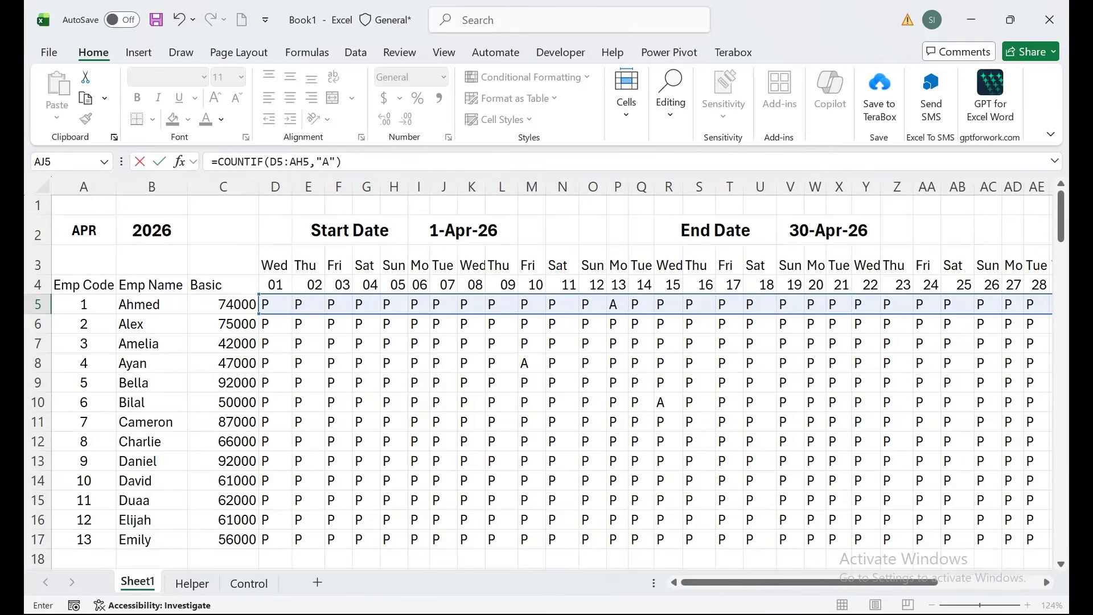
{"action": "key", "text": "ctrl+Return"}
{"action": "double_click", "coordinate": [1051, 314]}
{"action": "left_click_drag", "start_coordinate": [1013, 305], "coordinate": [934, 324]}
{"action": "left_click", "coordinate": [726, 304]}
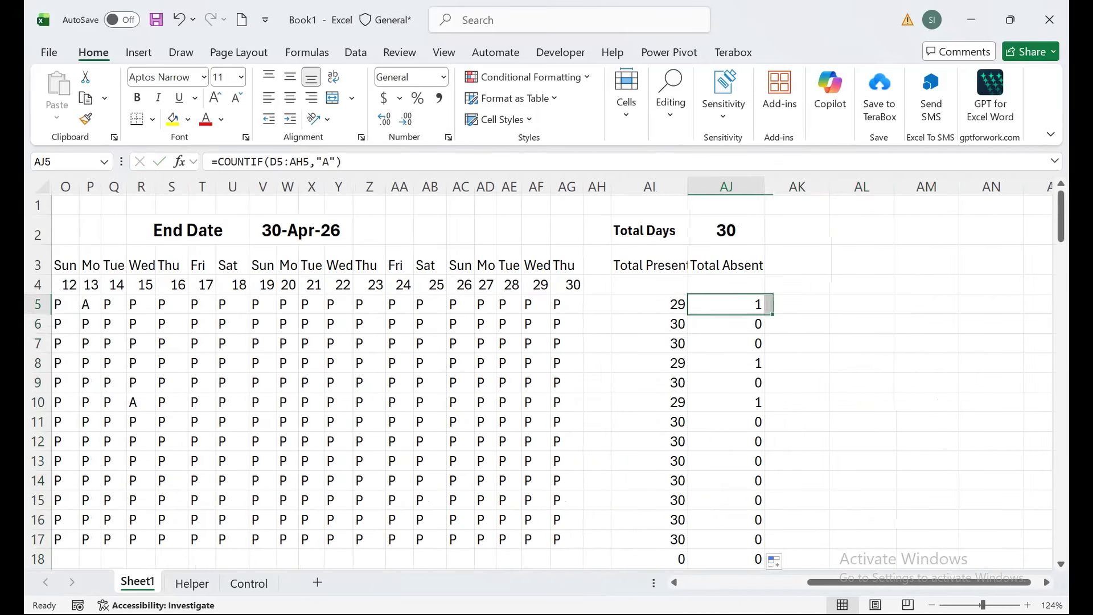
- Centre the contents of the Total Present and Total Absent columns, AI and AJ
{"action": "left_click_drag", "start_coordinate": [726, 187], "coordinate": [650, 186]}
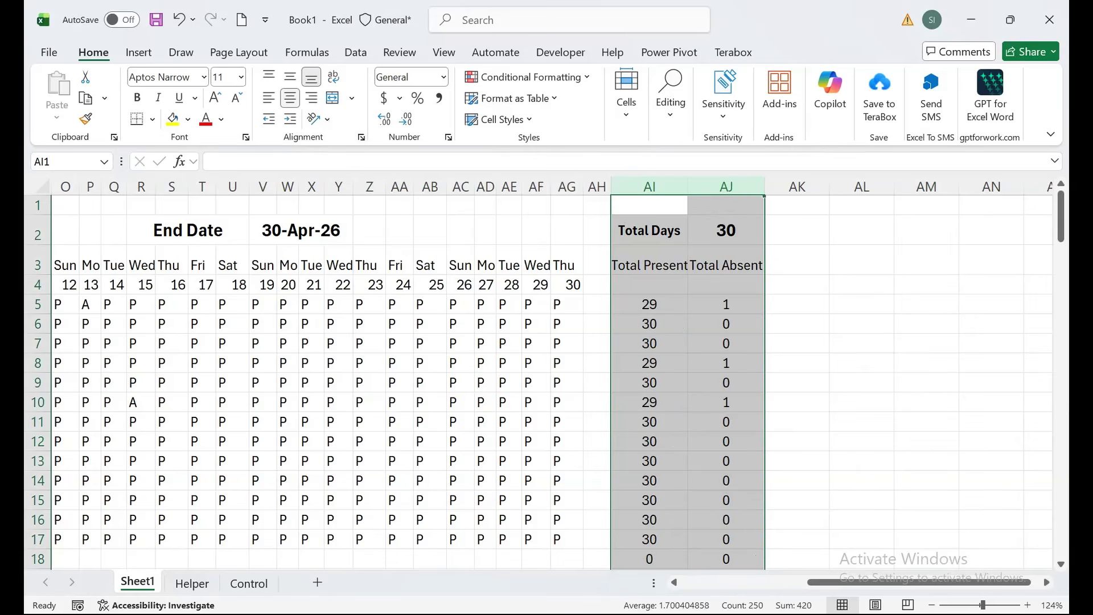
{"action": "left_click", "coordinate": [650, 323]}
{"action": "left_click", "coordinate": [650, 265]}
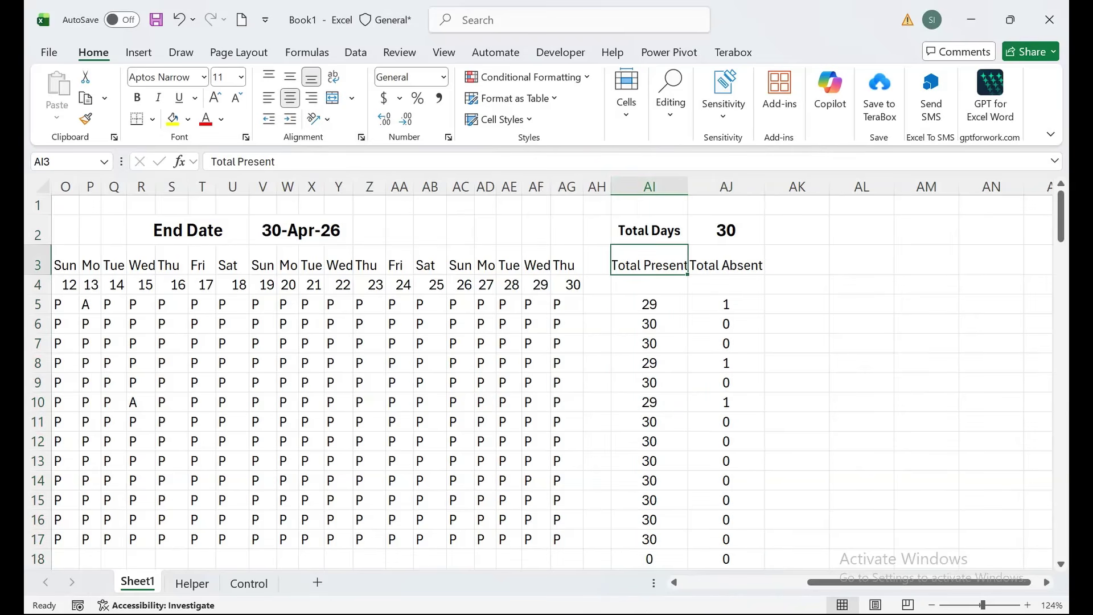
- Add the heading PAY AMOUNT in AK3, next to Total Absent
{"action": "left_click", "coordinate": [798, 259]}
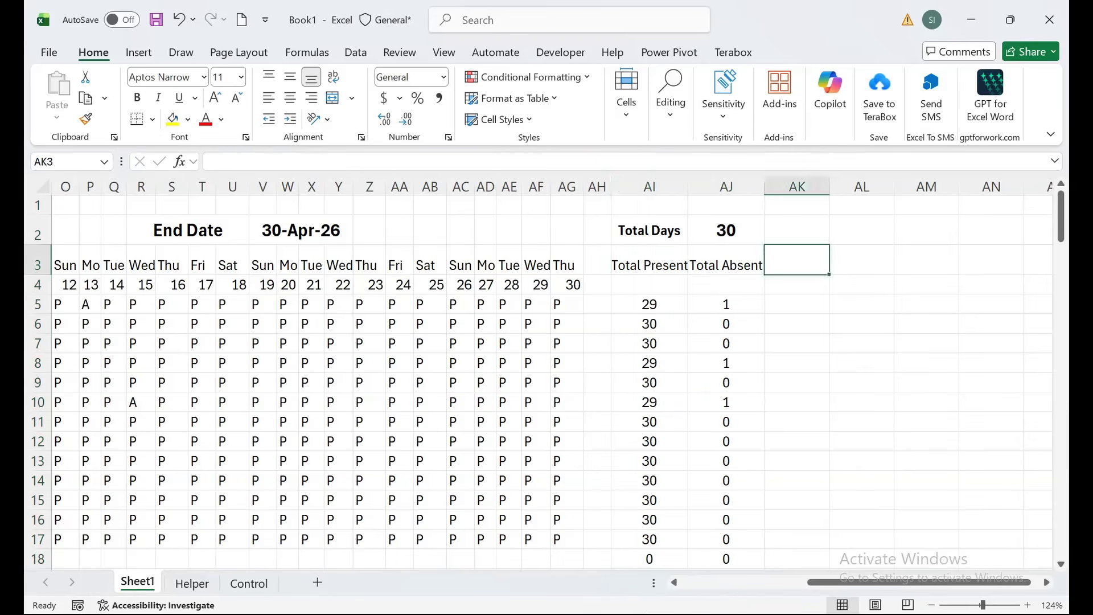
{"action": "left_click", "coordinate": [862, 260]}
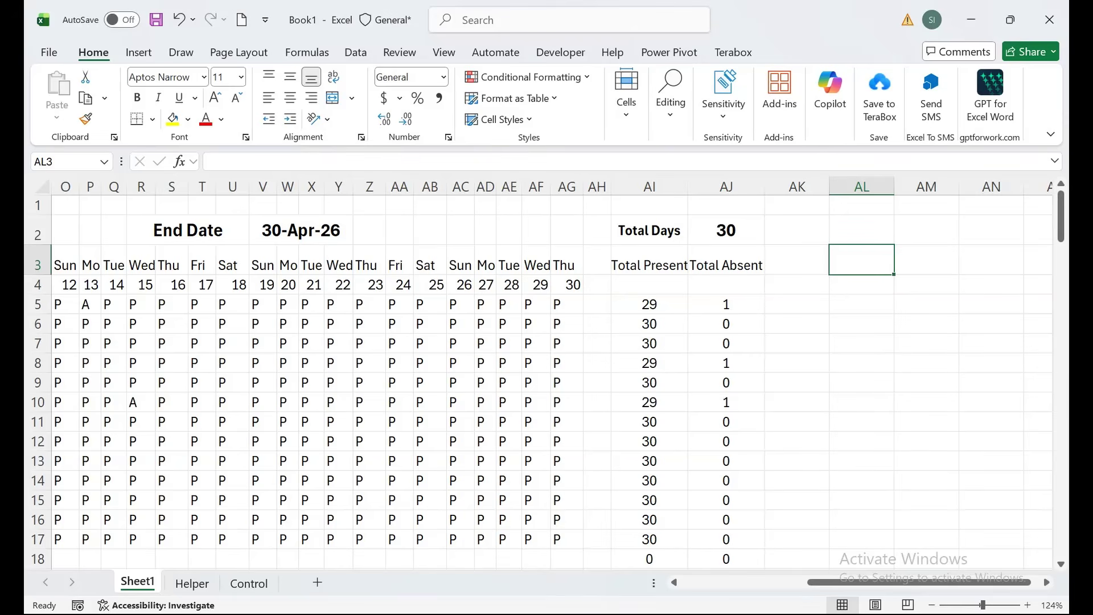
{"action": "left_click_drag", "start_coordinate": [916, 581], "coordinate": [789, 582]}
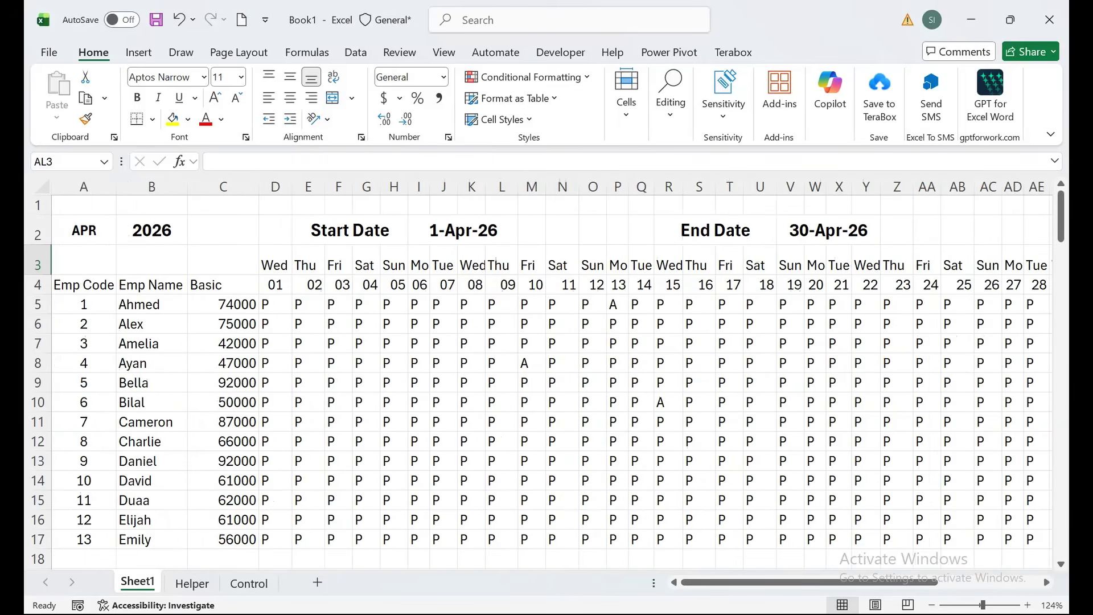
{"action": "left_click", "coordinate": [223, 284]}
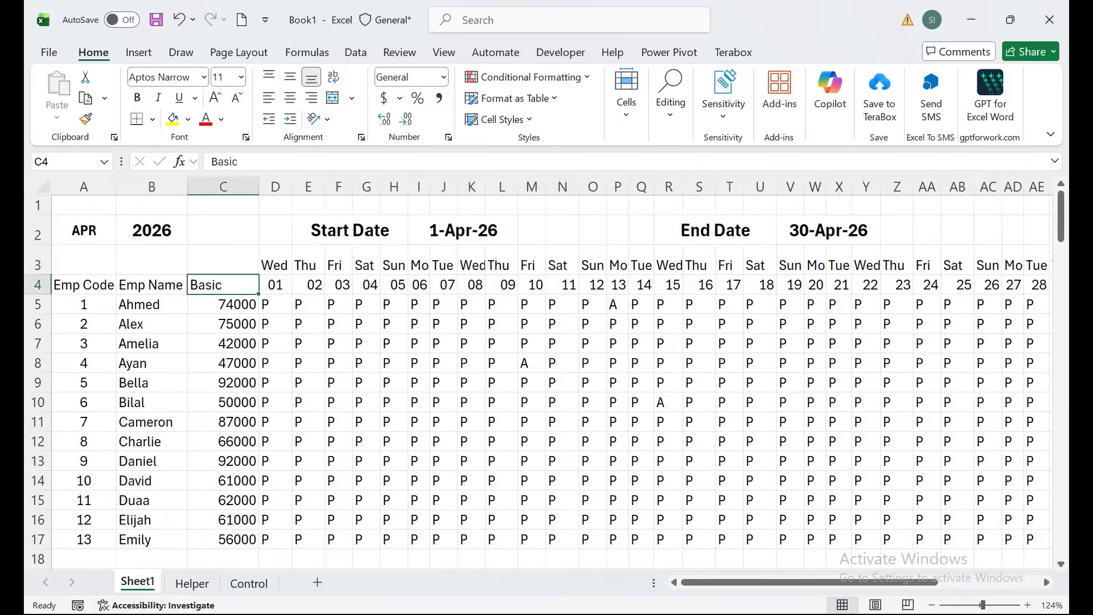
{"action": "key", "text": "ctrl+Right"}
{"action": "key", "text": "Right"}
{"action": "key", "text": "Right"}
{"action": "key", "text": "Right"}
{"action": "key", "text": "Right"}
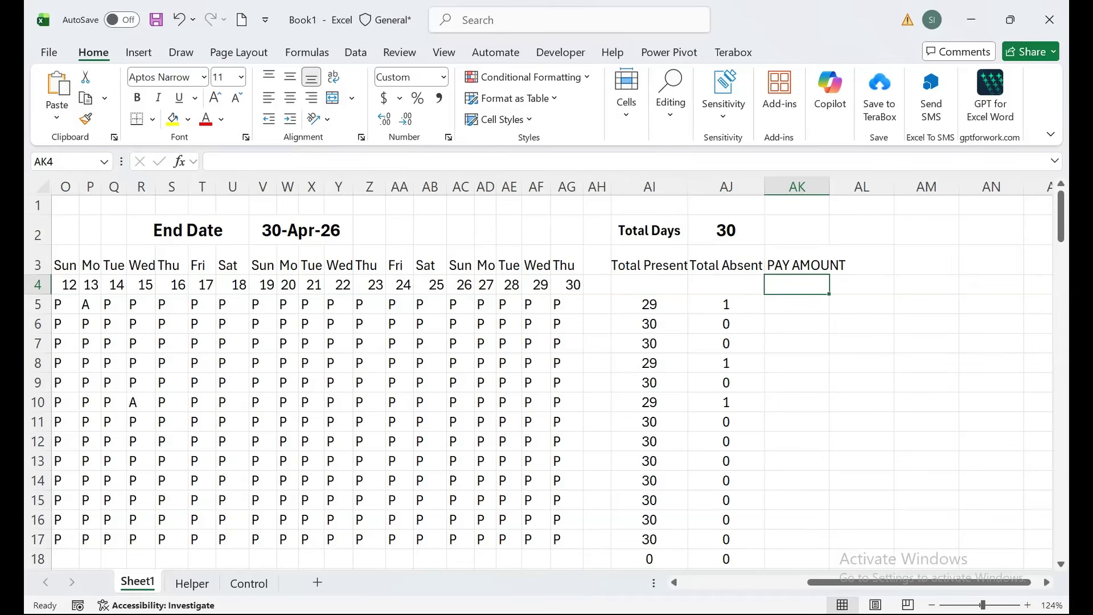
{"action": "left_click", "coordinate": [797, 260]}
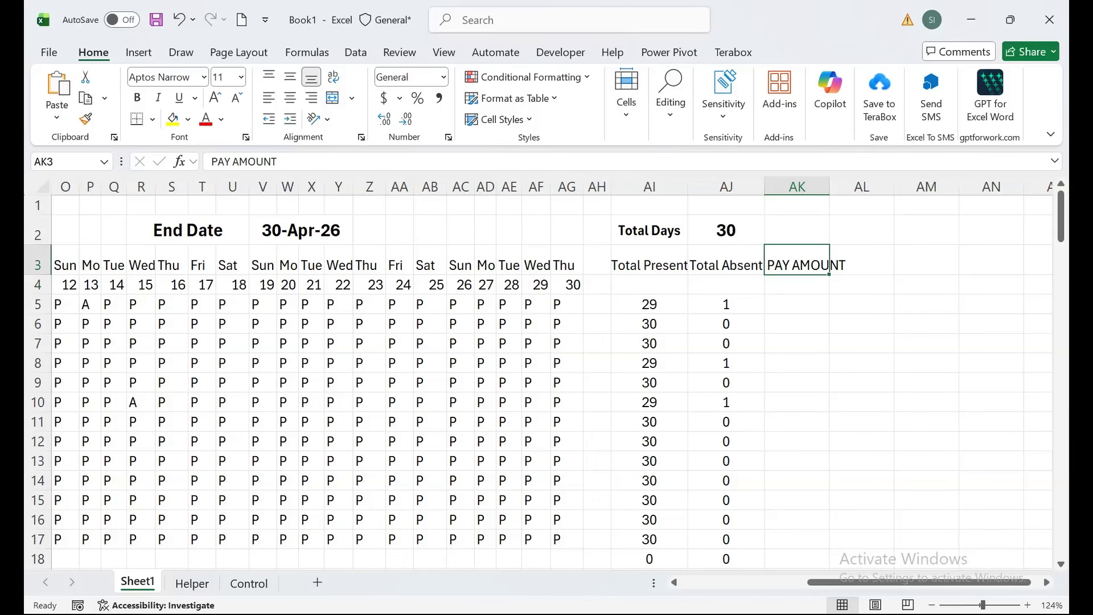
- Begin the pay formula in AK5 by dividing the Basic salary in C5 by the Total Days in AJ2
{"action": "left_click", "coordinate": [797, 304]}
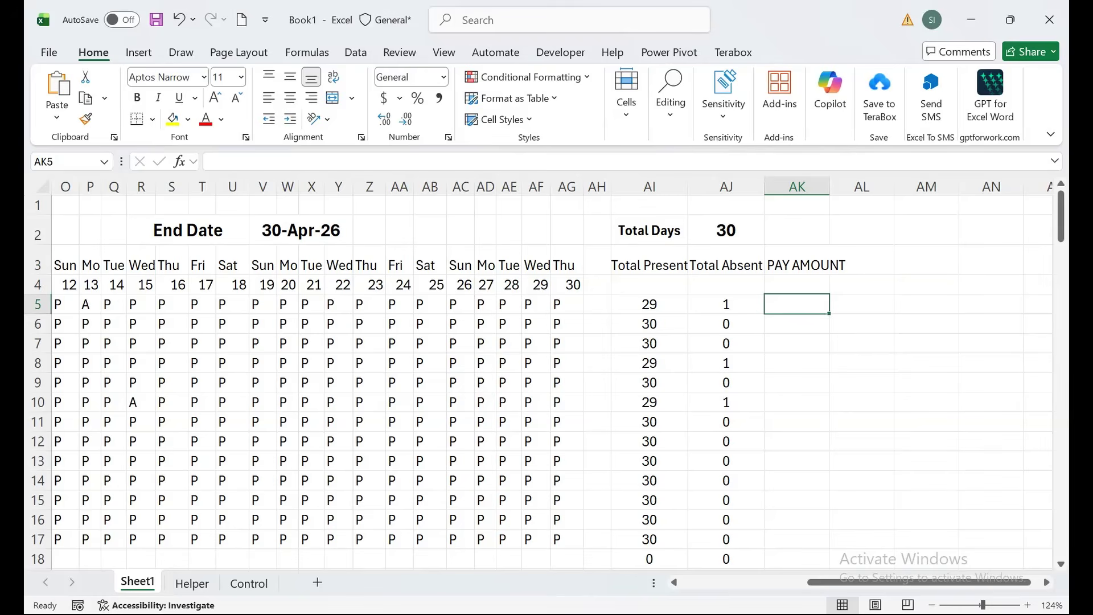
{"action": "type", "text": "=("}
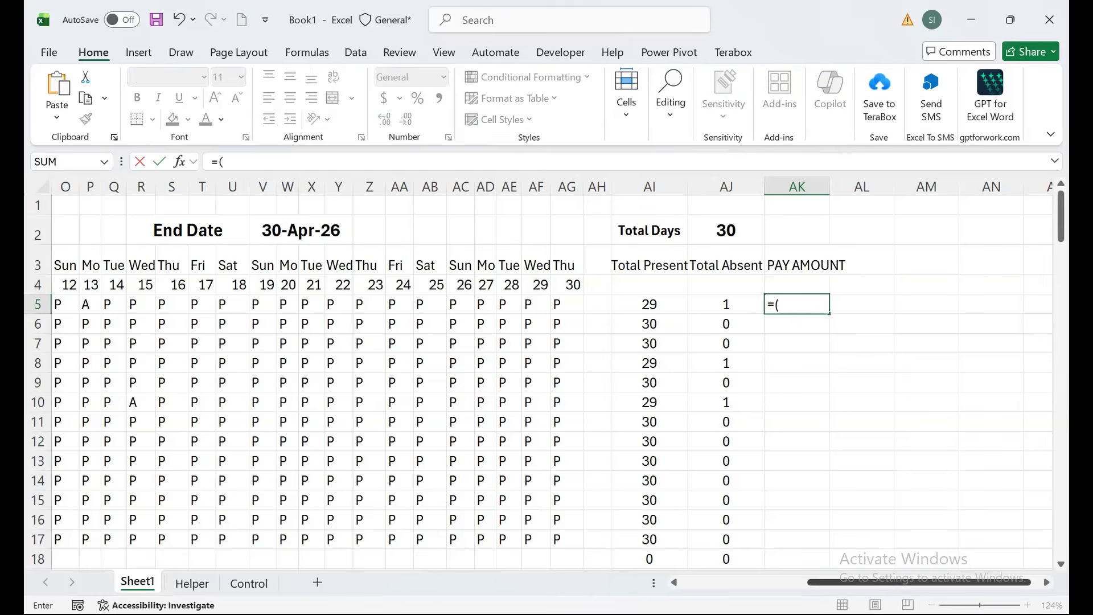
{"action": "left_click_drag", "start_coordinate": [932, 582], "coordinate": [806, 582]}
{"action": "left_click", "coordinate": [223, 304]}
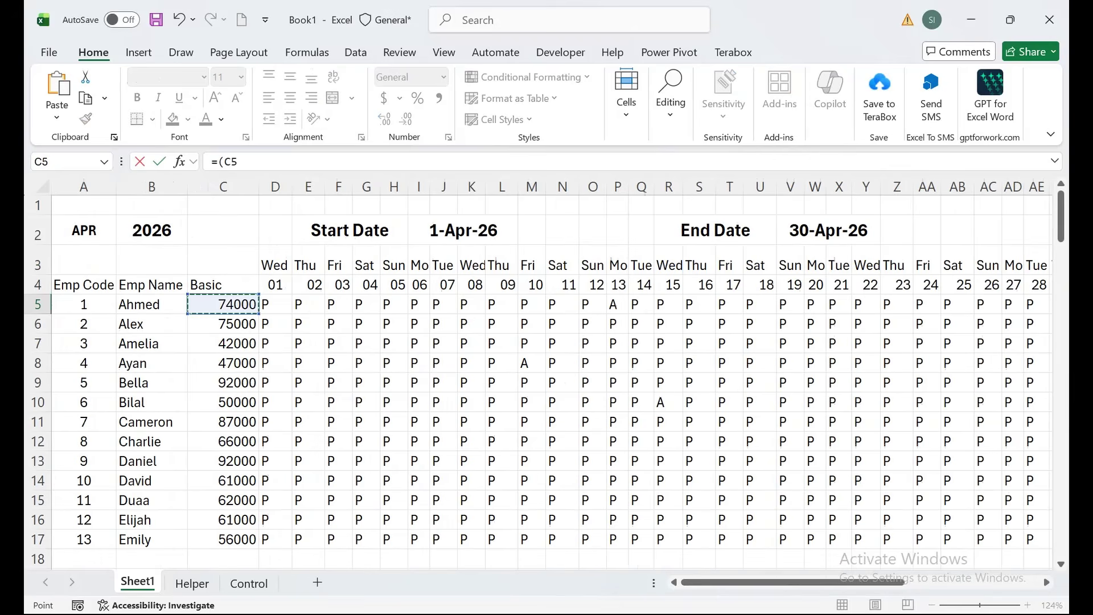
{"action": "type", "text": "/"}
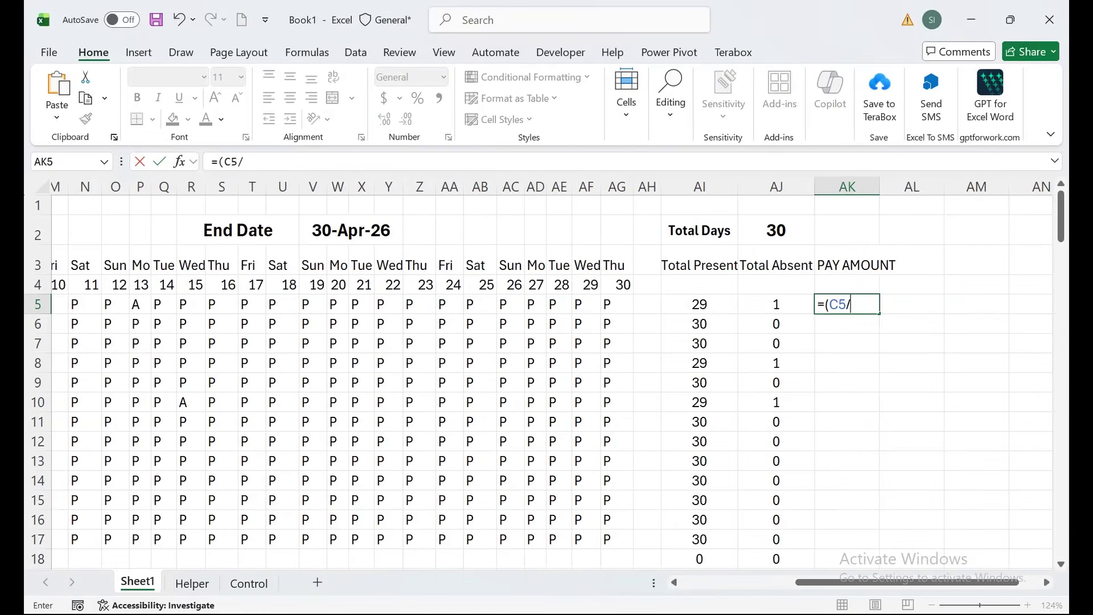
{"action": "left_click_drag", "start_coordinate": [776, 254], "coordinate": [777, 236]}
{"action": "left_click", "coordinate": [777, 231]}
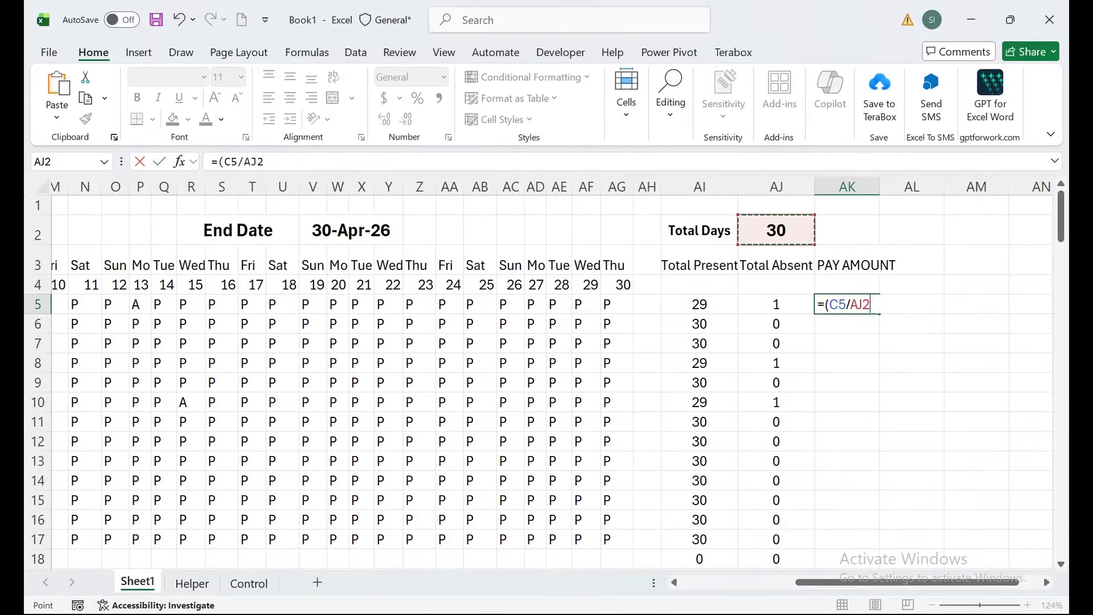
- Lock the references in the AK5 formula as $C5 and $AJ$2 and close the bracket, giving =($C5/$AJ$2)
{"action": "left_click", "coordinate": [839, 305]}
{"action": "key", "text": "F4"}
{"action": "key", "text": "F4"}
{"action": "key", "text": "F4"}
{"action": "key", "text": "Right"}
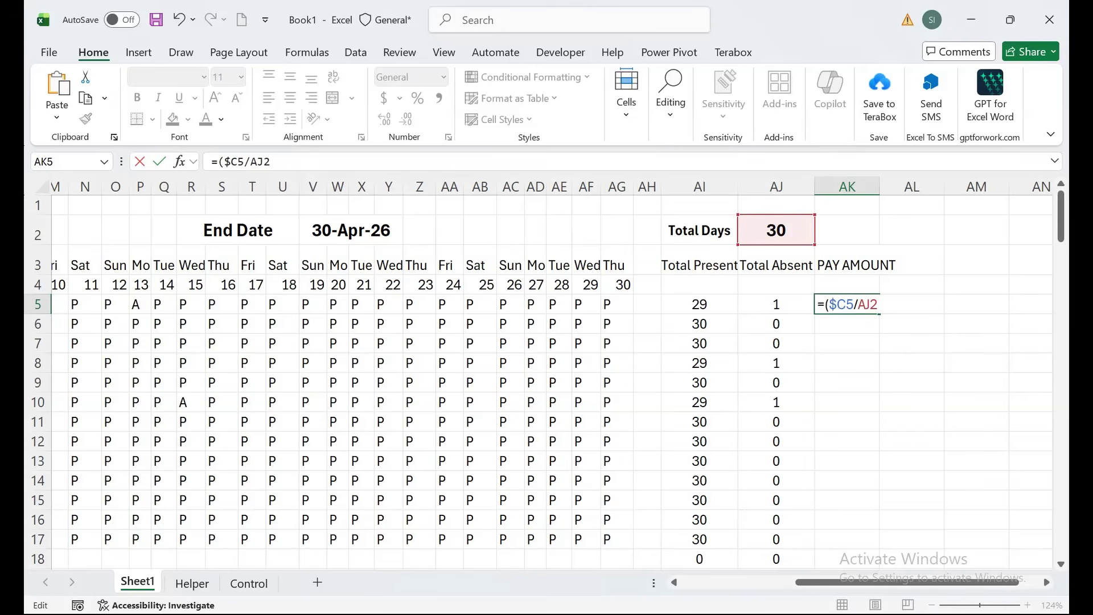
{"action": "key", "text": "F4"}
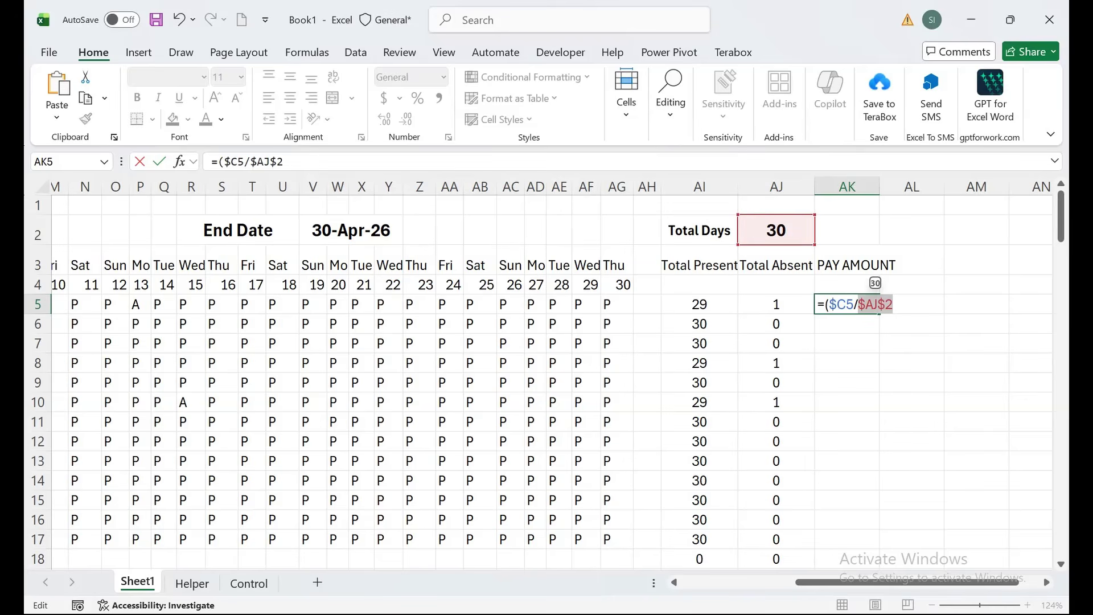
{"action": "key", "text": "Right"}
{"action": "type", "text": ")"}
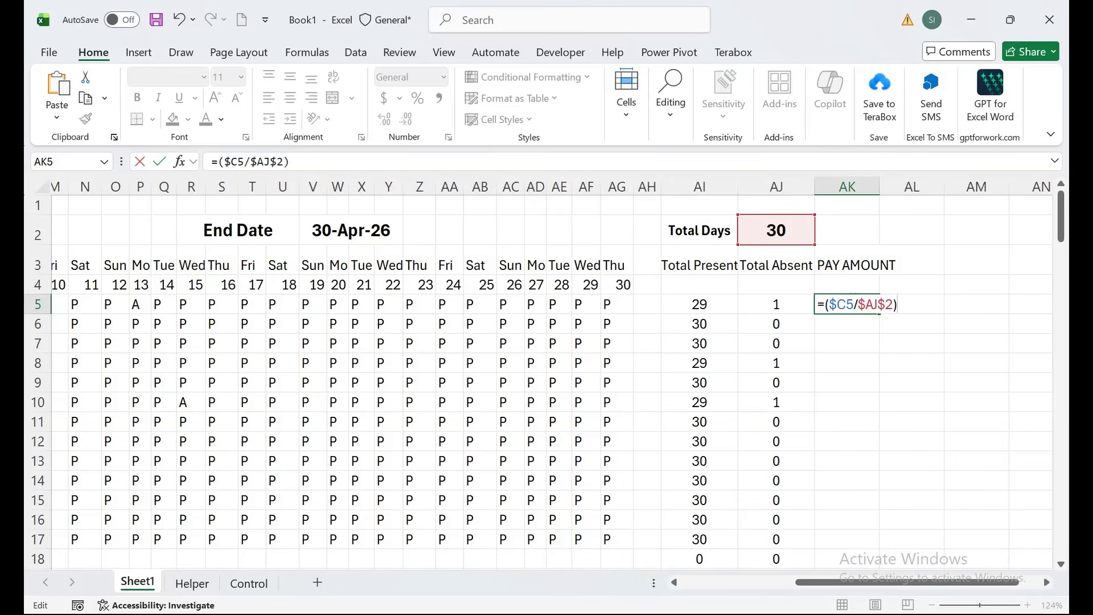
- Complete AK5 by multiplying by the present days in AI5, then fill the formula down the column
{"action": "type", "text": "*"}
{"action": "left_click", "coordinate": [700, 304]}
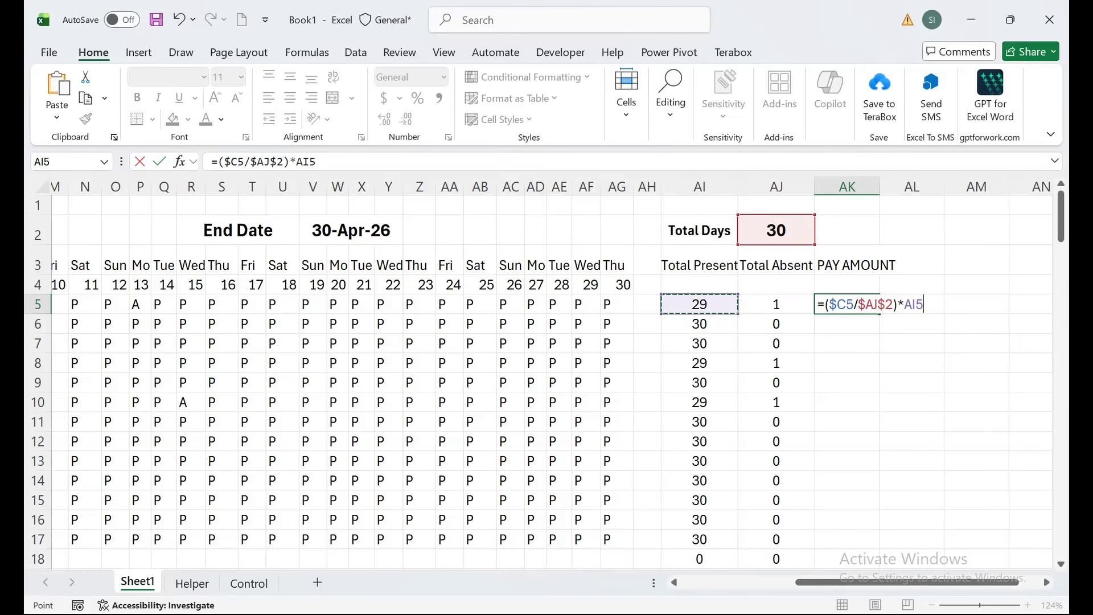
{"action": "key", "text": "Return"}
{"action": "left_click", "coordinate": [847, 304]}
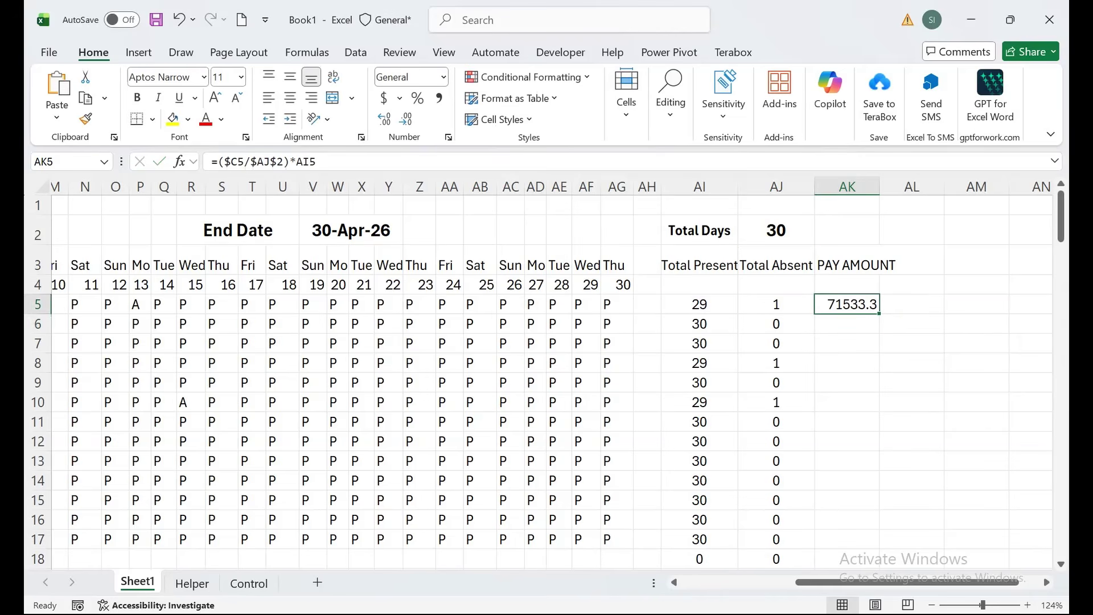
{"action": "double_click", "coordinate": [879, 313]}
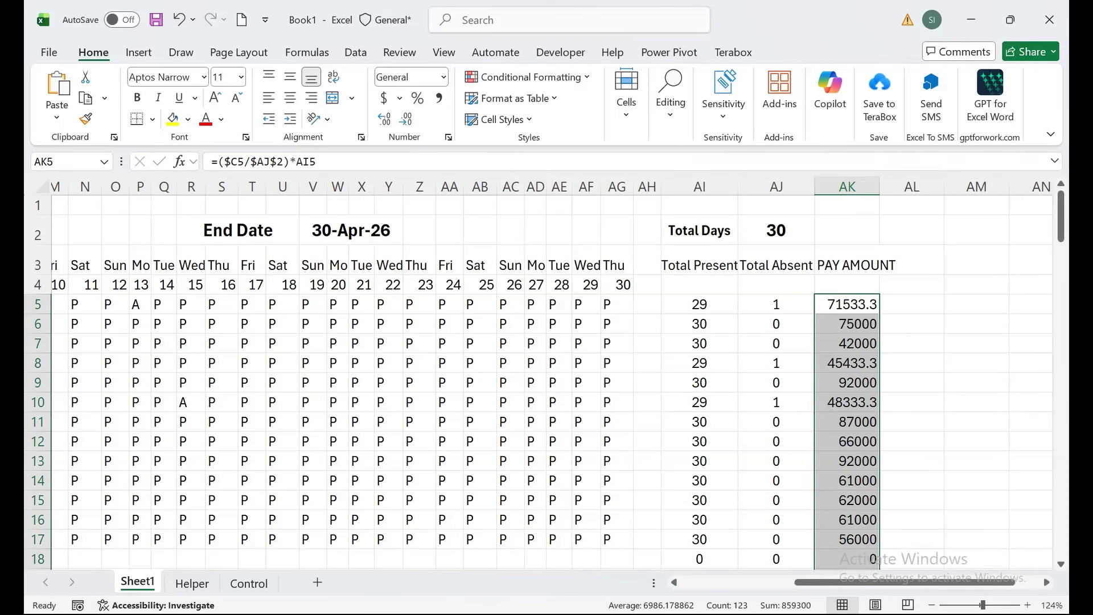
- Autofit the PAY AMOUNT column's width and add the heading DEDUCTION in AL3
{"action": "double_click", "coordinate": [880, 186]}
{"action": "left_click", "coordinate": [937, 261]}
{"action": "type", "text": "DE"}
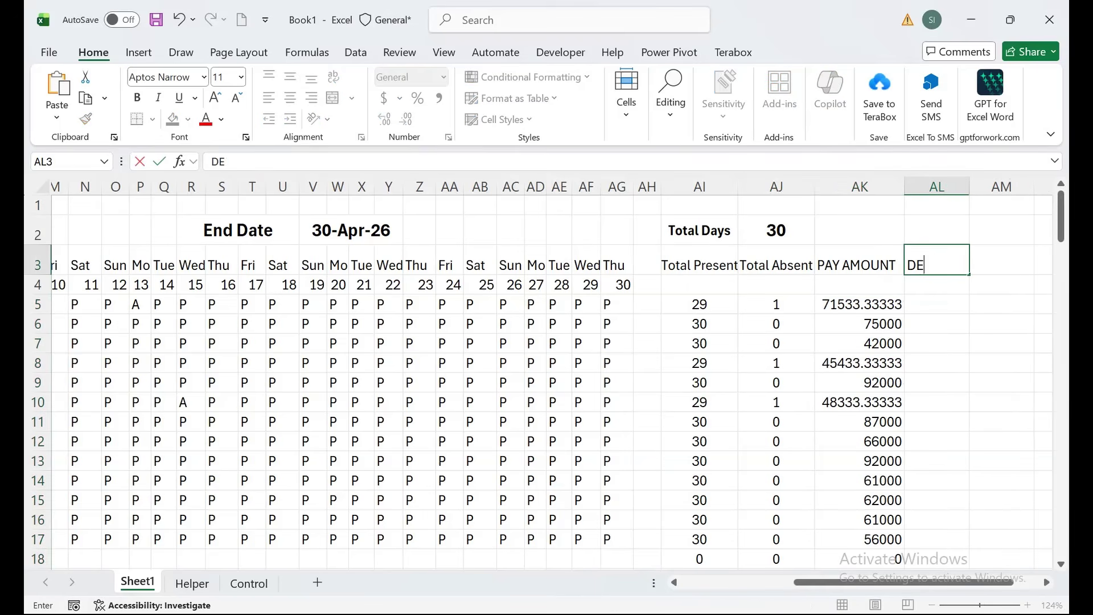
{"action": "type", "text": "DUCTION"}
{"action": "key", "text": "Return"}
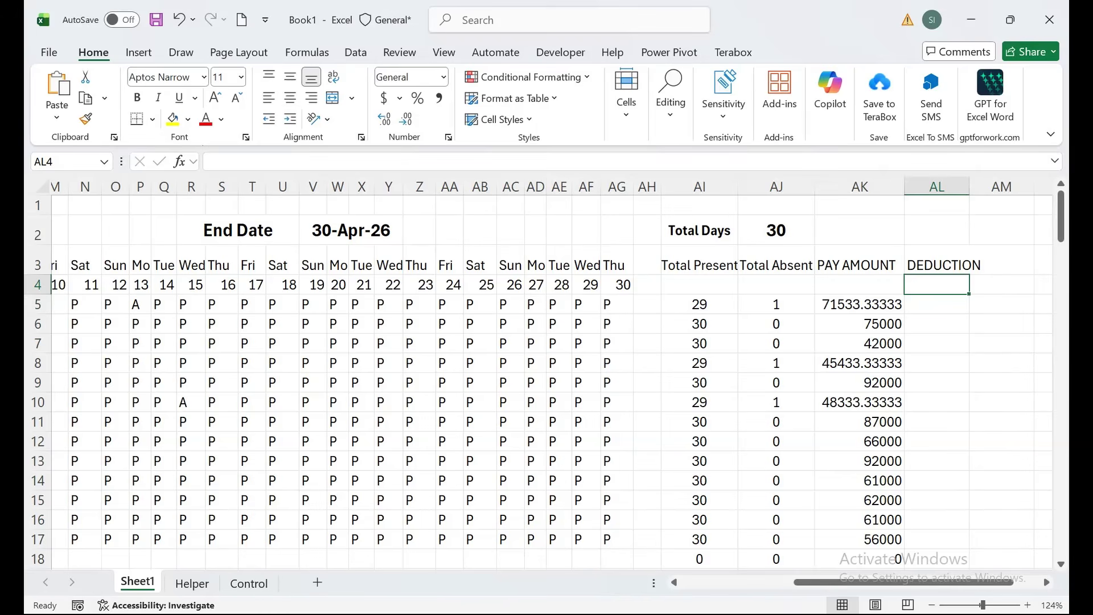
- Autofit the DEDUCTION column's width and begin the AL5 formula with an opening bracket and the column-locked Basic salary reference $C5
{"action": "double_click", "coordinate": [970, 187]}
{"action": "left_click", "coordinate": [936, 304]}
{"action": "type", "text": "="}
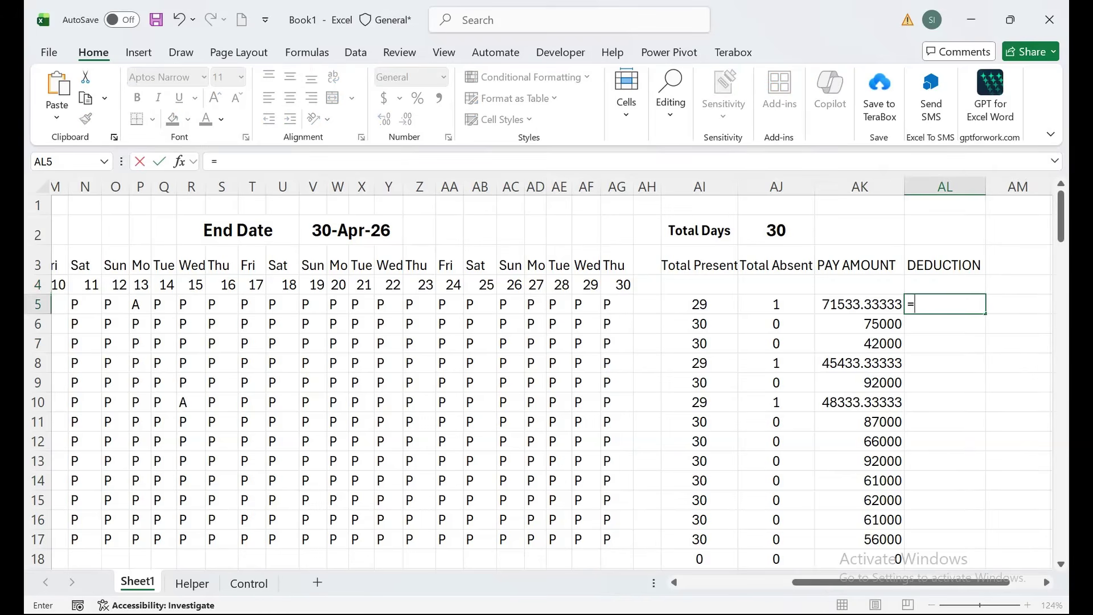
{"action": "type", "text": "("}
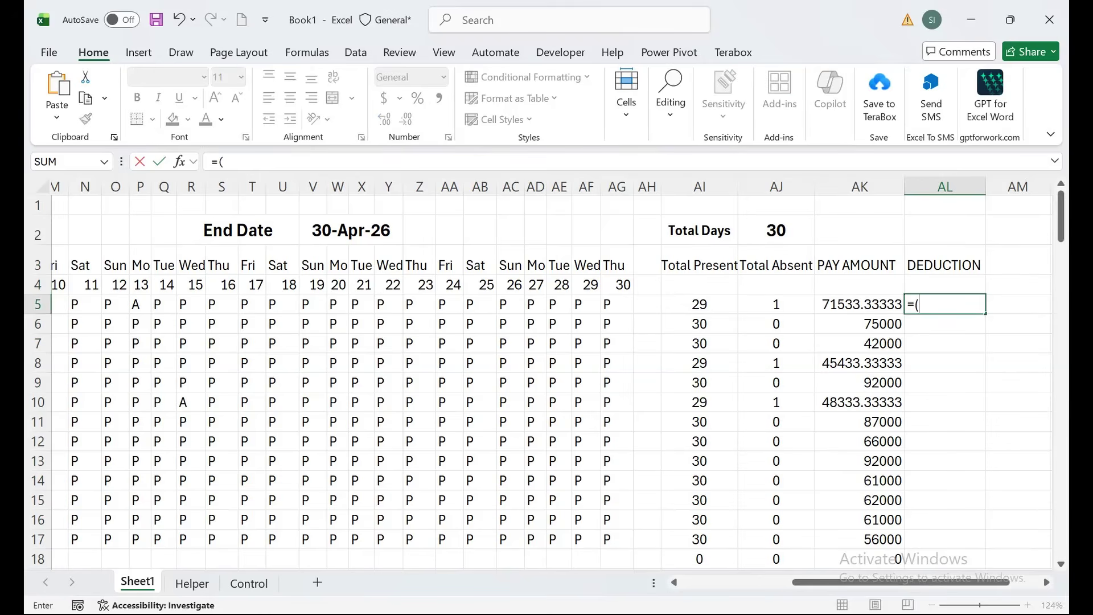
{"action": "left_click_drag", "start_coordinate": [906, 582], "coordinate": [933, 582]}
{"action": "left_click", "coordinate": [224, 305]}
{"action": "key", "text": "F4"}
{"action": "key", "text": "F4"}
{"action": "key", "text": "F4"}
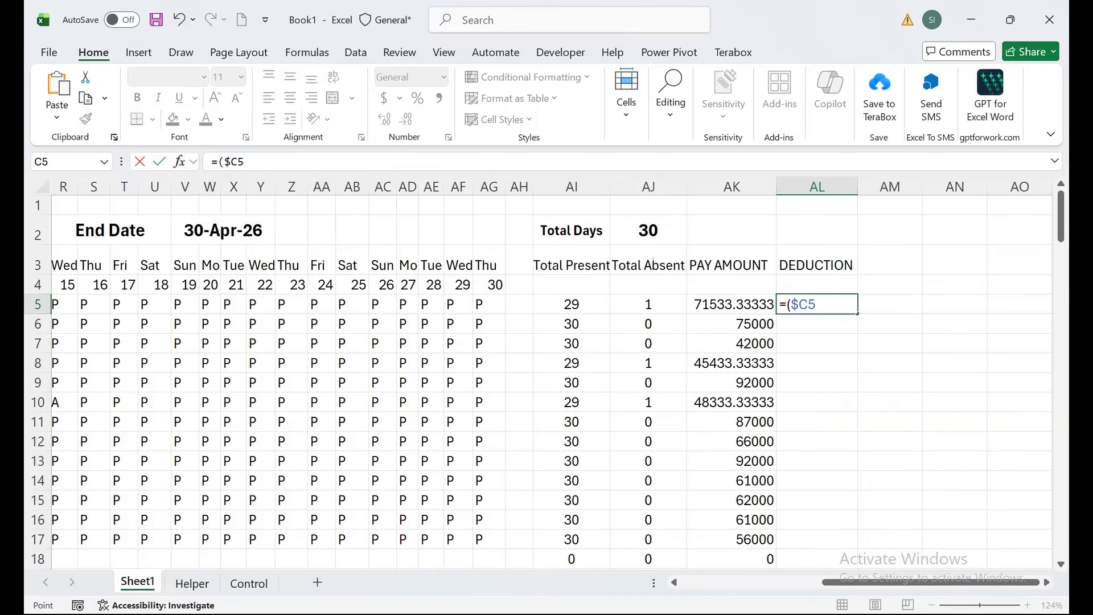
- Complete the AL5 formula as =($C5/$AJ$2)*AJ5 and fill it down the DEDUCTION column
{"action": "type", "text": "/"}
{"action": "left_click", "coordinate": [648, 230]}
{"action": "key", "text": "F4"}
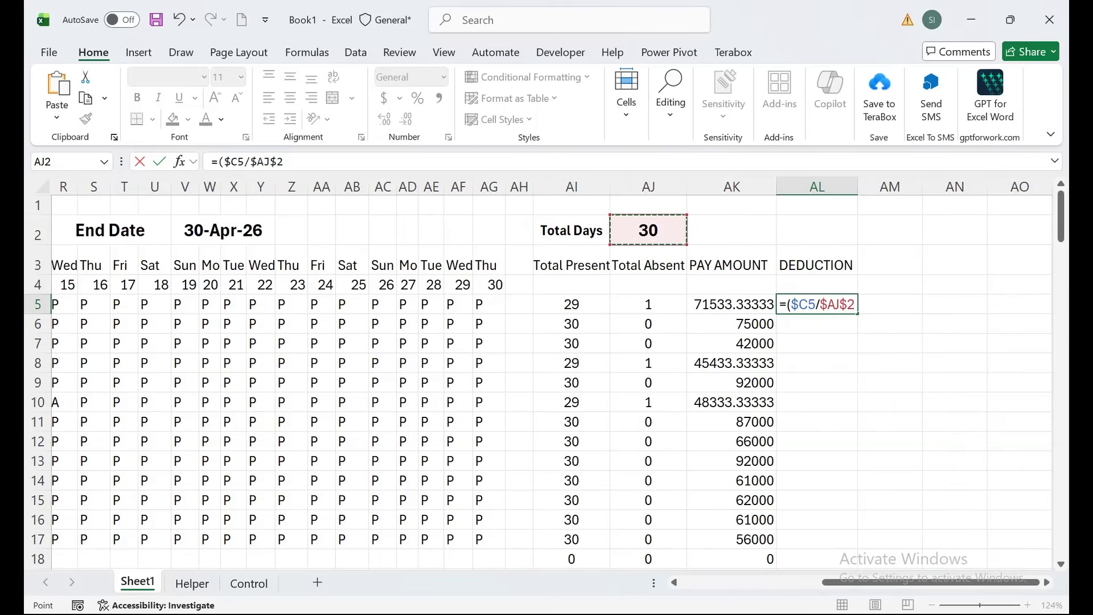
{"action": "type", "text": ")9"}
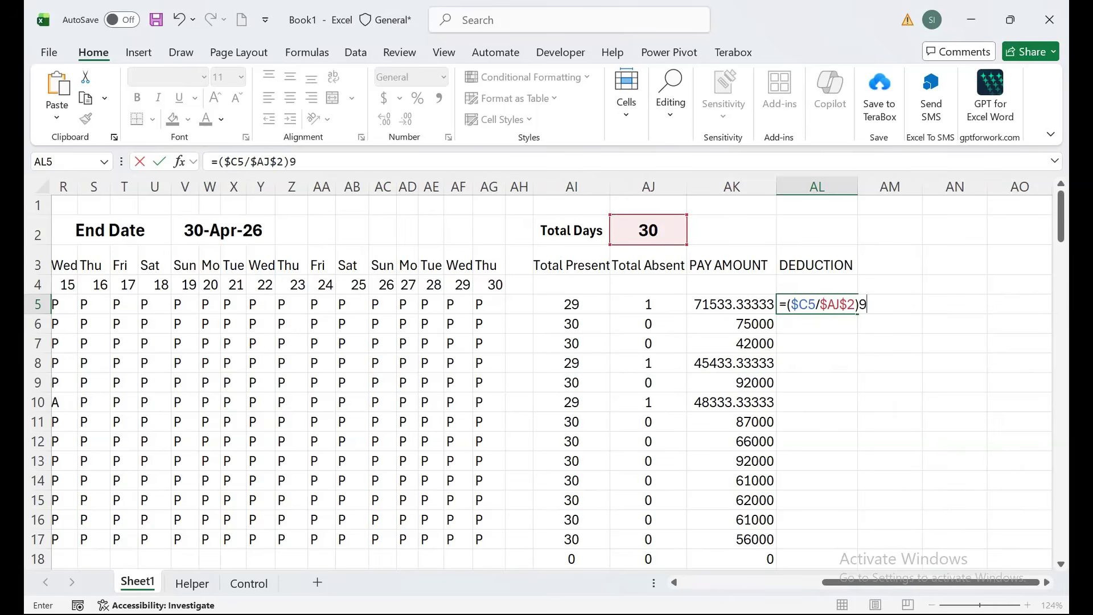
{"action": "key", "text": "BackSpace"}
{"action": "type", "text": "*"}
{"action": "left_click", "coordinate": [648, 304]}
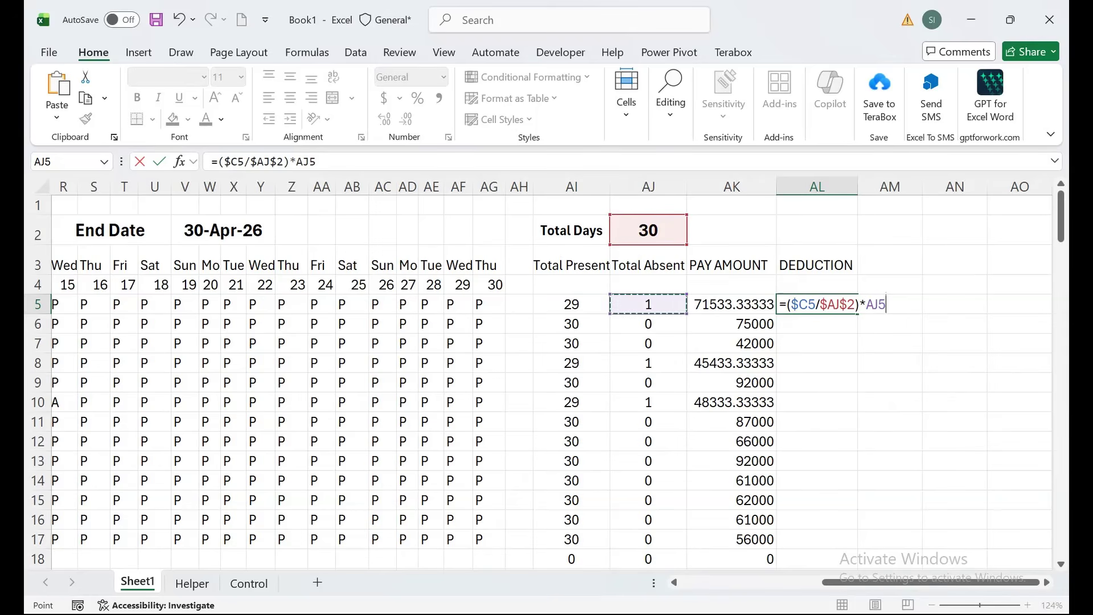
{"action": "key", "text": "Return"}
{"action": "left_click", "coordinate": [817, 304]}
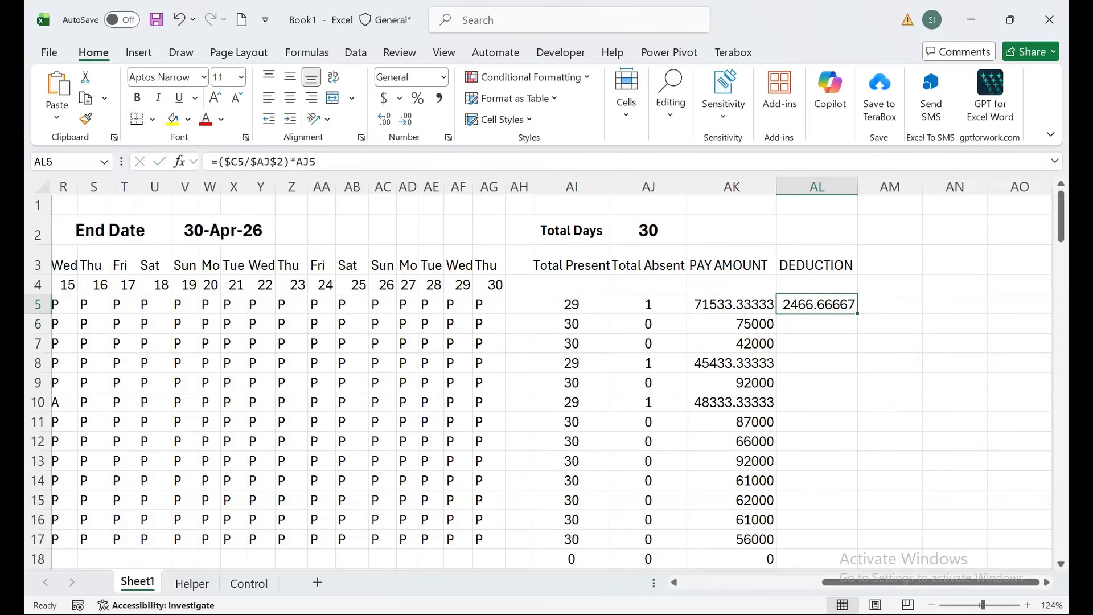
{"action": "double_click", "coordinate": [857, 314]}
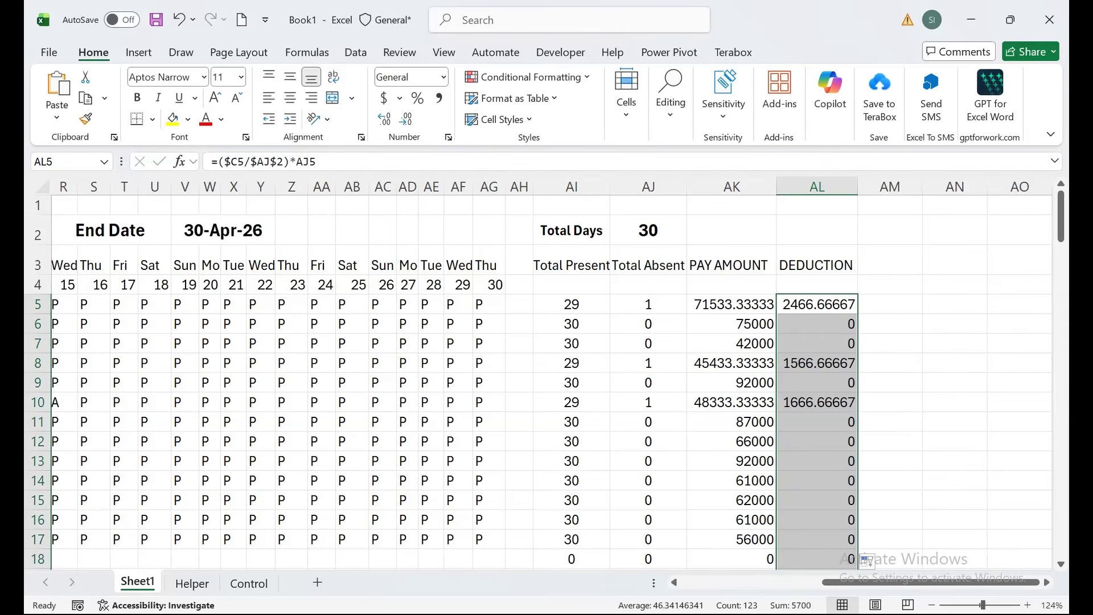
- Format the DEDUCTION values to show two decimal places
{"action": "left_click", "coordinate": [405, 119]}
{"action": "left_click", "coordinate": [406, 119]}
{"action": "left_click", "coordinate": [405, 119]}
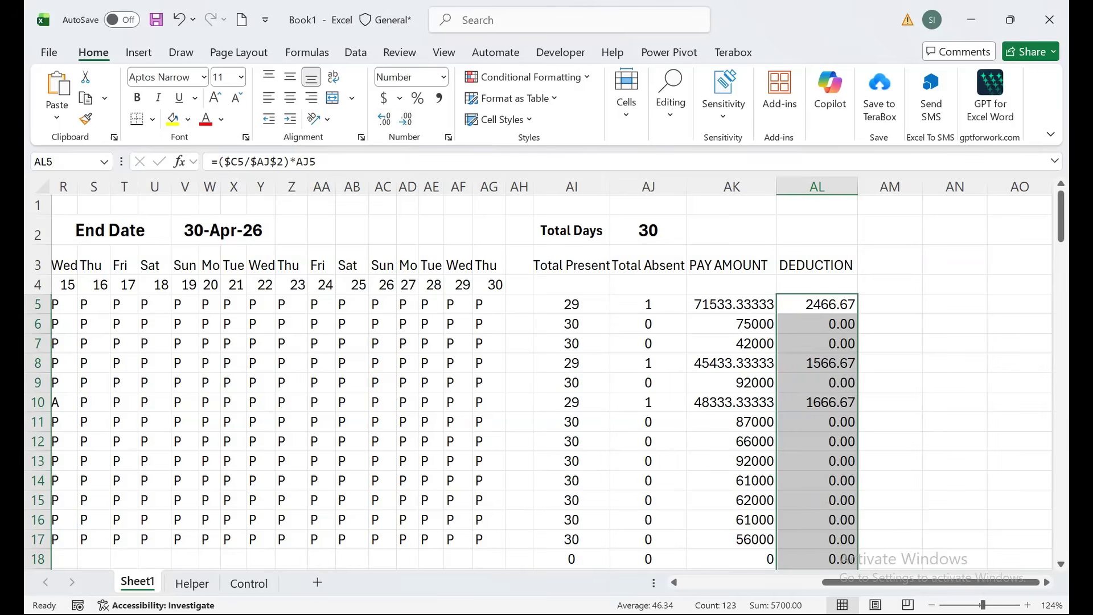
- Format the PAY AMOUNT values in AK5:AK18 to show two decimal places
{"action": "left_click_drag", "start_coordinate": [731, 305], "coordinate": [731, 462]}
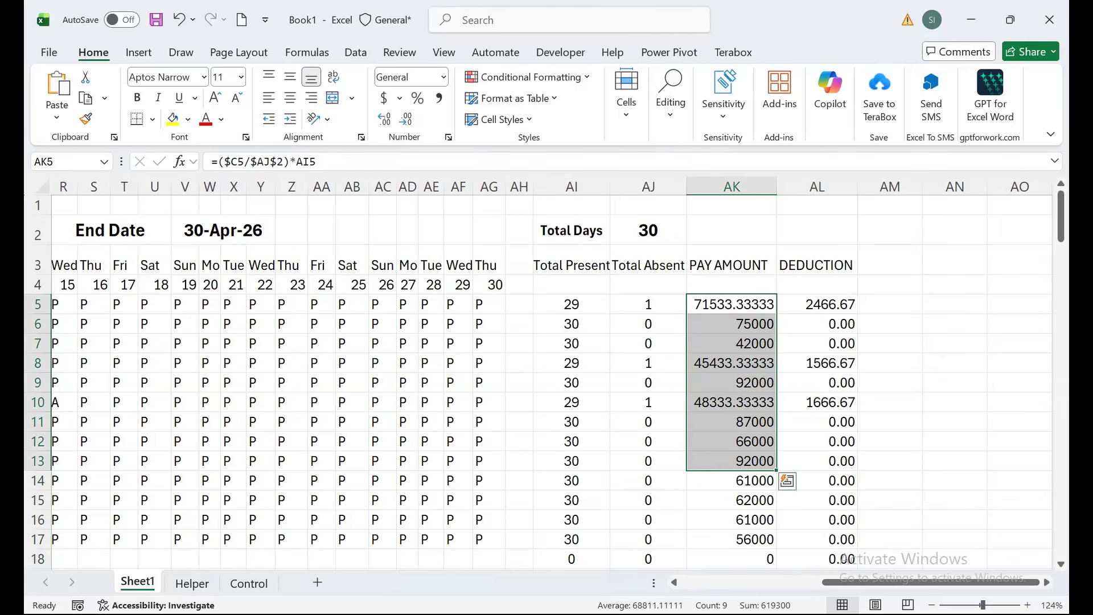
{"action": "left_click", "coordinate": [890, 260]}
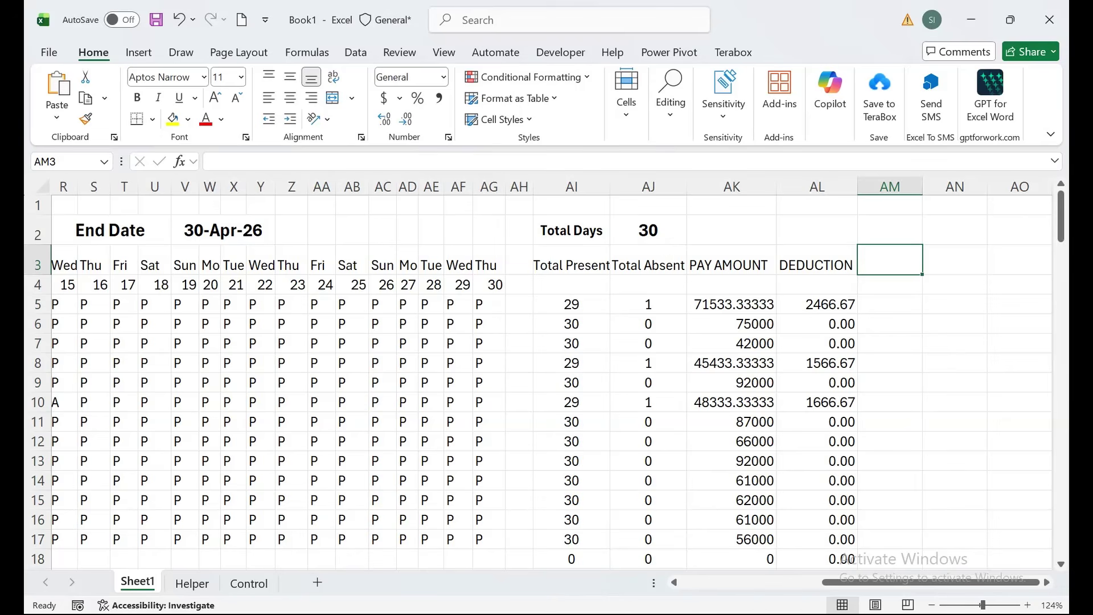
{"action": "left_click_drag", "start_coordinate": [732, 305], "coordinate": [731, 559]}
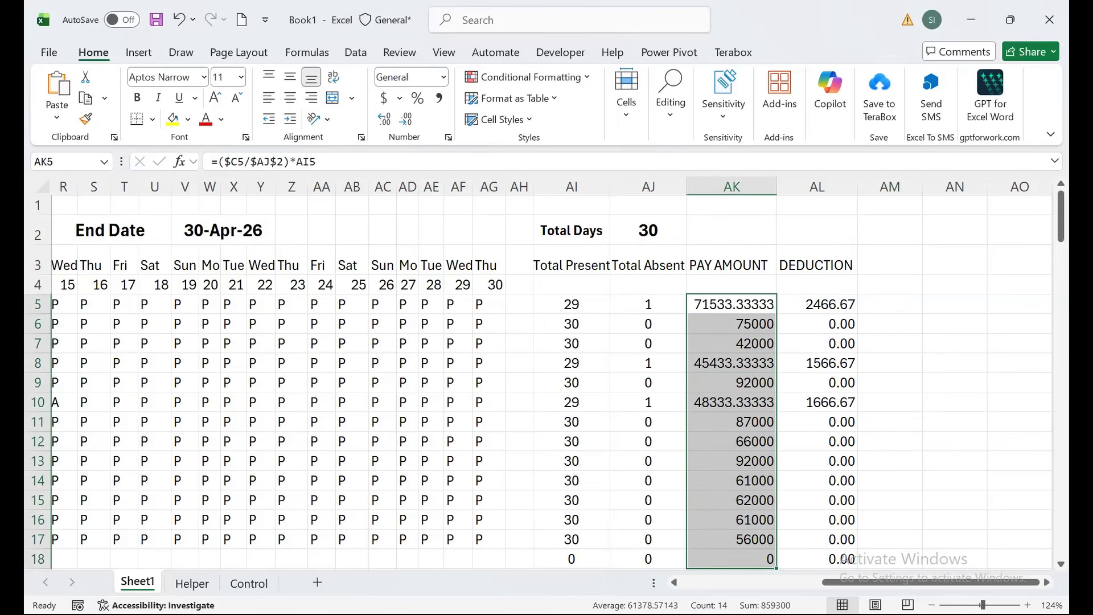
{"action": "left_click", "coordinate": [406, 119]}
{"action": "left_click", "coordinate": [406, 119]}
{"action": "left_click", "coordinate": [406, 119]}
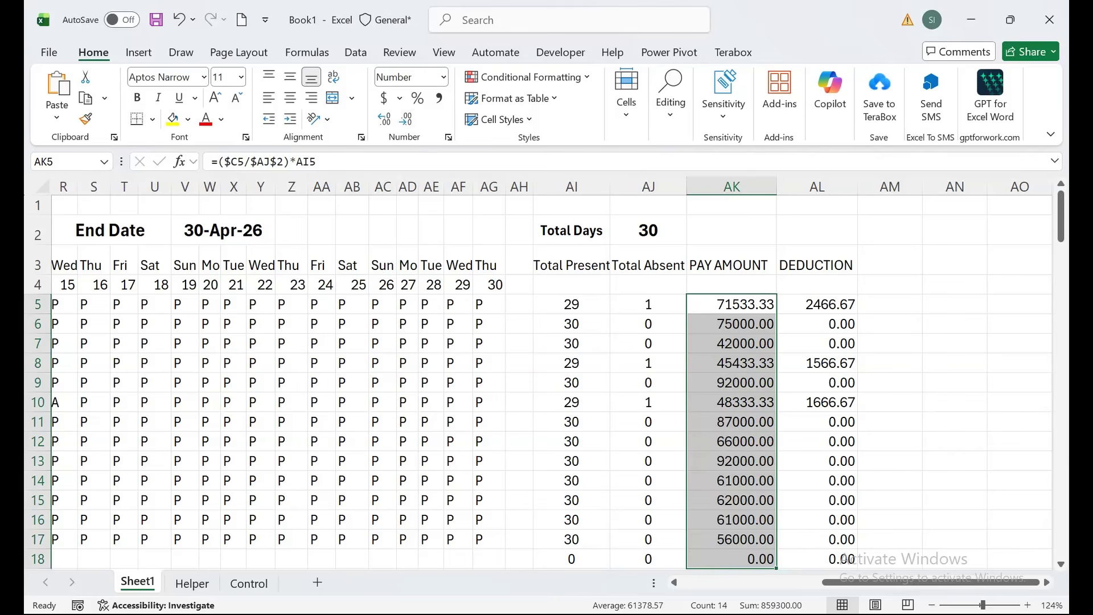
- Clear the surplus formulas in columns AI to AL from row 18 downward
{"action": "left_click", "coordinate": [572, 559]}
{"action": "key", "text": "ctrl+shift+Right"}
{"action": "key", "text": "ctrl+shift+Down"}
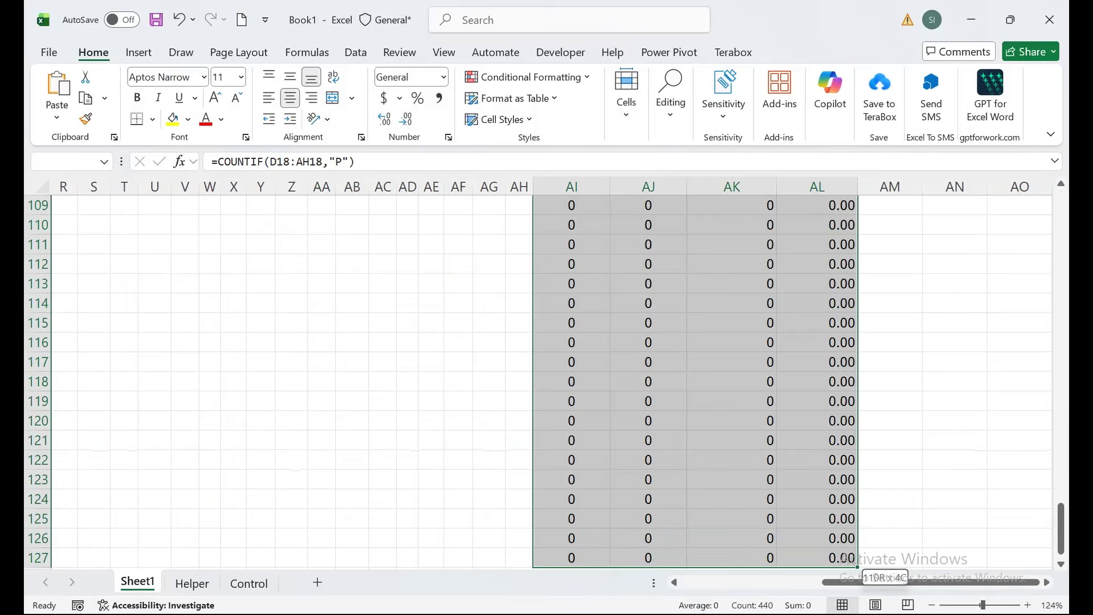
{"action": "key", "text": "Delete"}
{"action": "key", "text": "ctrl+BackSpace"}
- Add the heading Total Salary in AM3, beside DEDUCTION
{"action": "key", "text": "ctrl+Up"}
{"action": "key", "text": "ctrl+Up"}
{"action": "key", "text": "ctrl+Up"}
{"action": "key", "text": "ctrl+Up"}
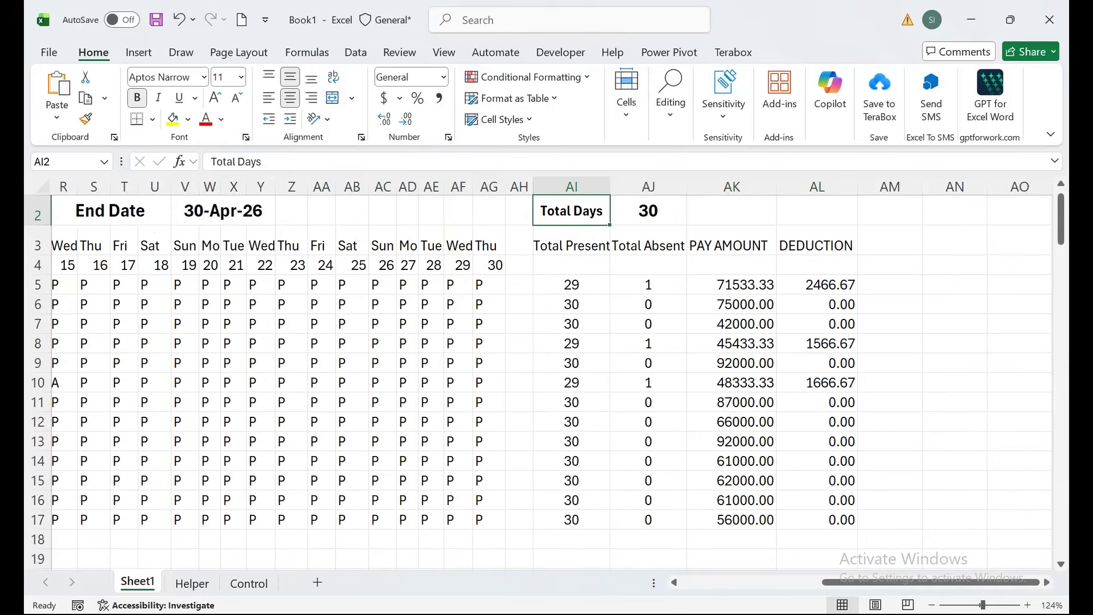
{"action": "key", "text": "Right"}
{"action": "key", "text": "Right"}
{"action": "key", "text": "Right"}
{"action": "key", "text": "Down"}
{"action": "key", "text": "F2"}
{"action": "type", "text": "tOTA"}
{"action": "key", "text": "BackSpace"}
{"action": "key", "text": "BackSpace"}
{"action": "key", "text": "BackSpace"}
{"action": "key", "text": "BackSpace"}
{"action": "type", "text": "tOTAL Sale"}
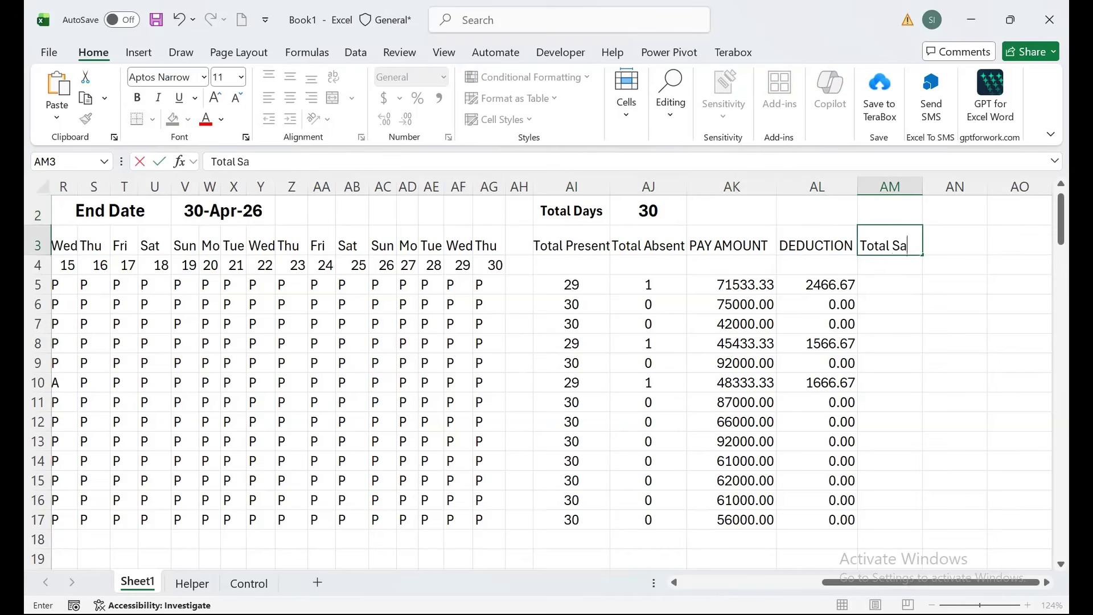
{"action": "key", "text": "BackSpace"}
{"action": "type", "text": "ary"}
{"action": "key", "text": "Return"}
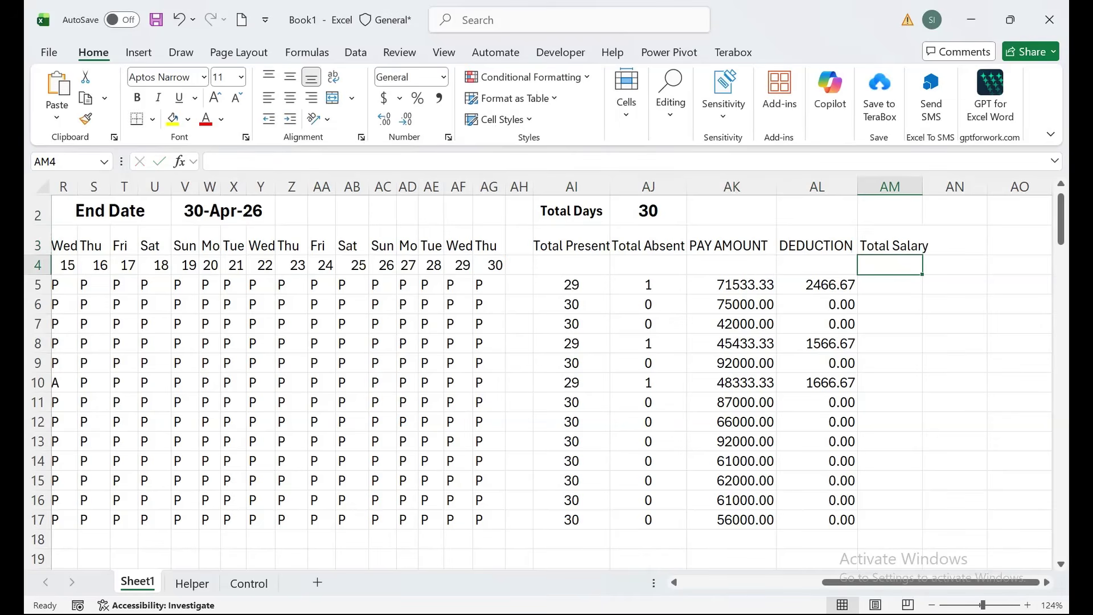
- Enter the formula =AK5+AL5 in AM5 to add the pay amount and the deduction
{"action": "key", "text": "Down"}
{"action": "type", "text": "="}
{"action": "key", "text": "Left"}
{"action": "key", "text": "Left"}
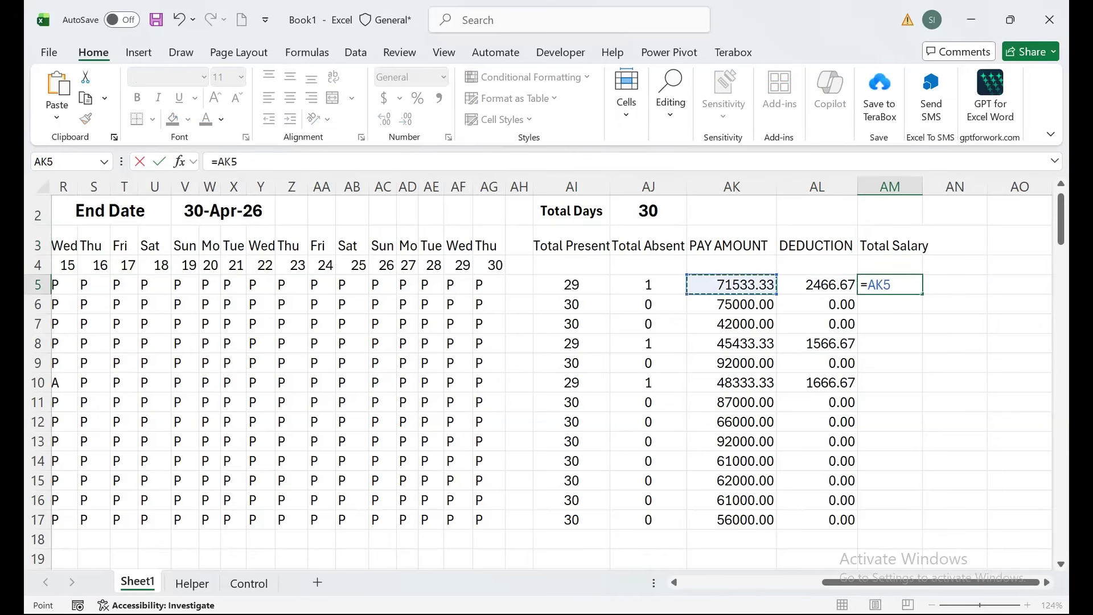
{"action": "type", "text": "-"}
{"action": "type", "text": "+"}
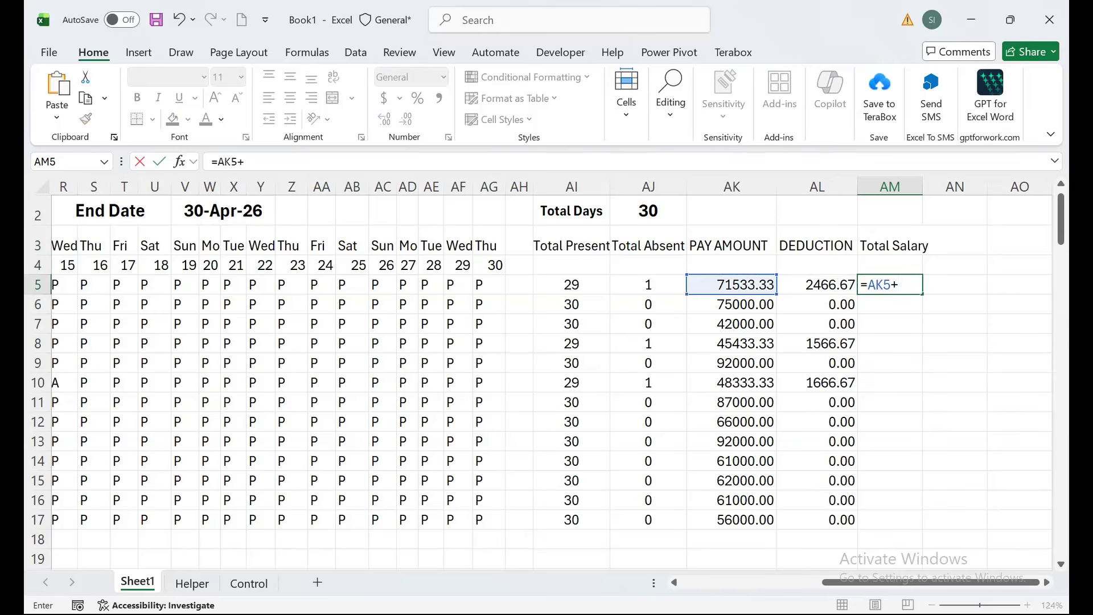
{"action": "key", "text": "Left"}
{"action": "key", "text": "Return"}
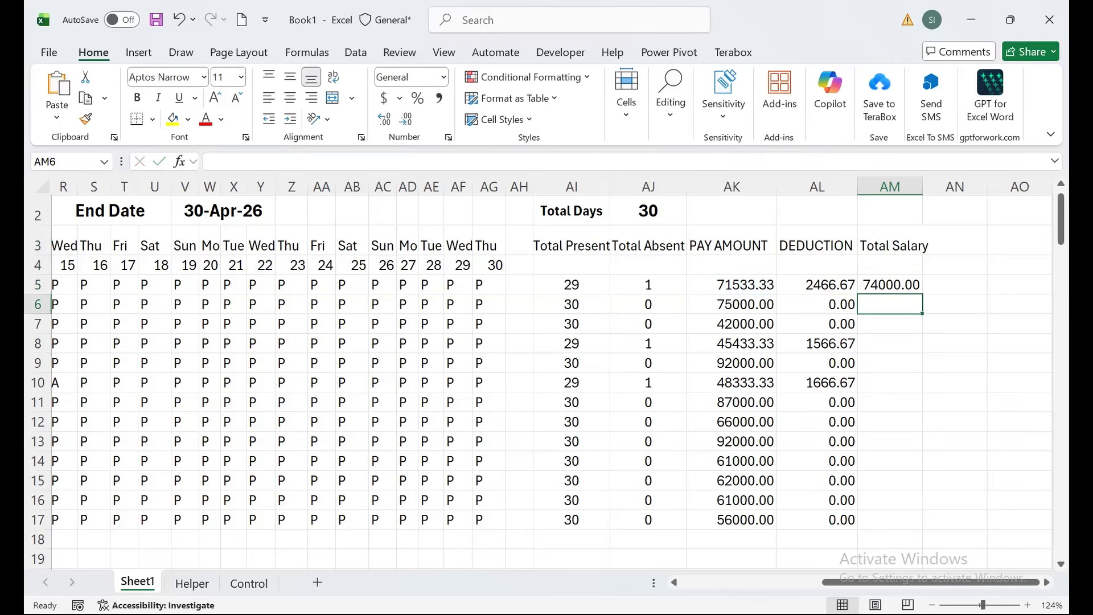
- Check the AM5 formula and fill it down the Total Salary column
{"action": "key", "text": "Up"}
{"action": "key", "text": "F2"}
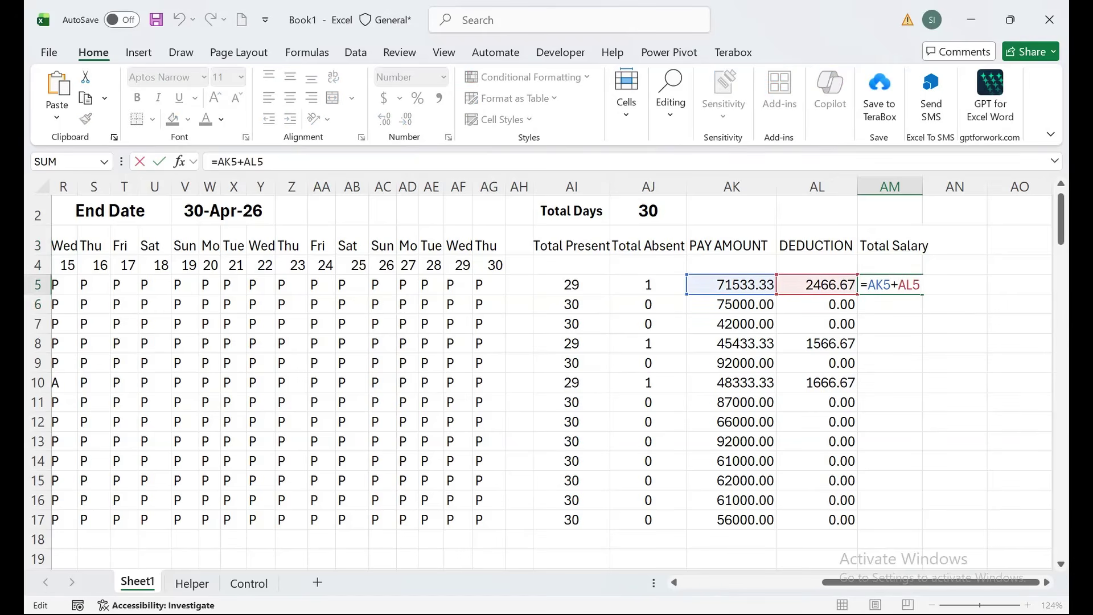
{"action": "key", "text": "Return"}
{"action": "key", "text": "Up"}
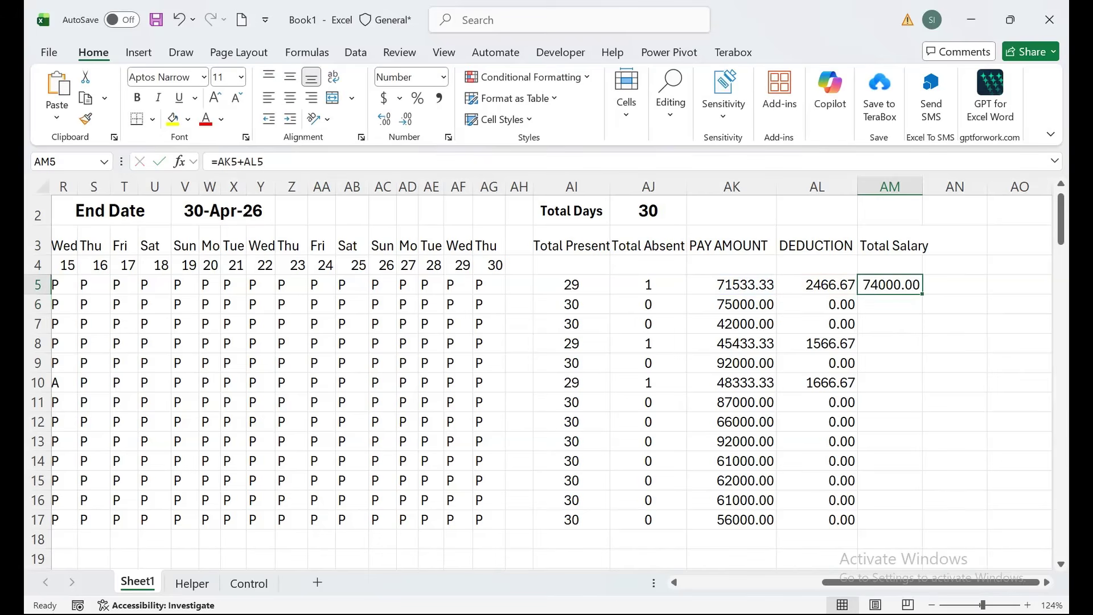
{"action": "key", "text": "ctrl+shift+Down"}
{"action": "key", "text": "ctrl+d"}
- Clear the surplus Total Salary formulas from AM18 downward and return to the head of the column
{"action": "left_click", "coordinate": [890, 539]}
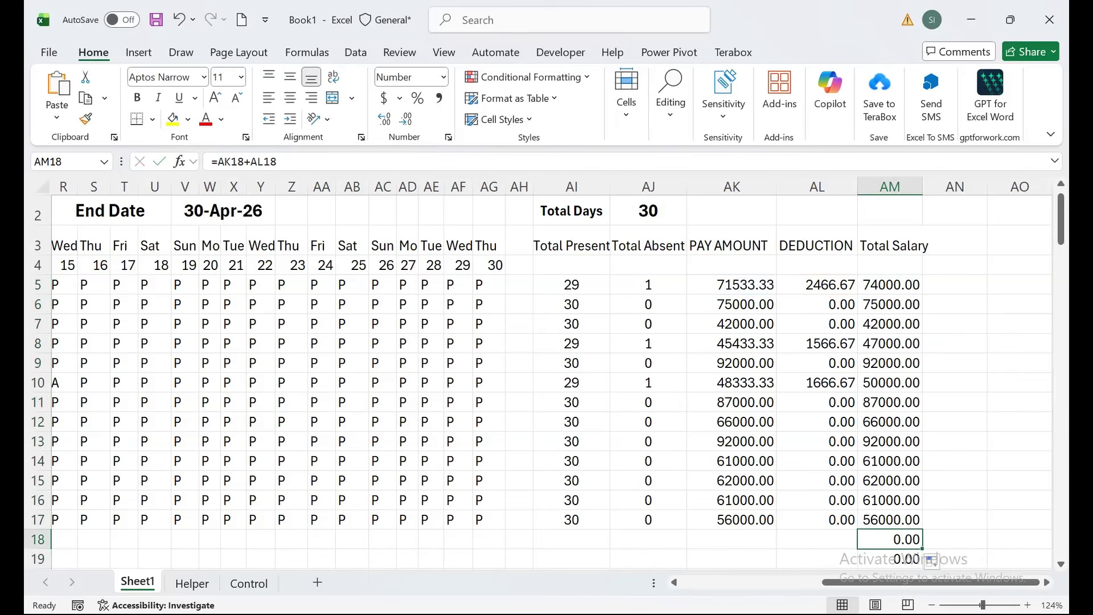
{"action": "key", "text": "ctrl+shift+Down"}
{"action": "key", "text": "Delete"}
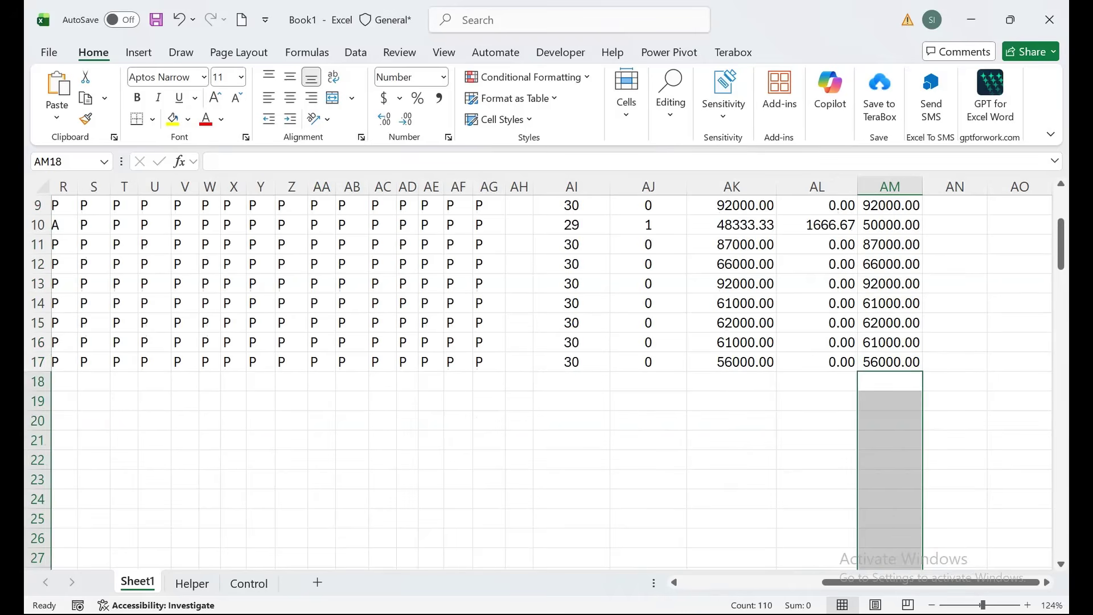
{"action": "key", "text": "Up"}
{"action": "key", "text": "Up"}
{"action": "key", "text": "Up"}
{"action": "key", "text": "Up"}
{"action": "key", "text": "Up"}
{"action": "key", "text": "Up"}
{"action": "key", "text": "Up"}
{"action": "key", "text": "Up"}
{"action": "key", "text": "Up"}
{"action": "key", "text": "Up"}
{"action": "key", "text": "Up"}
{"action": "key", "text": "Up"}
{"action": "key", "text": "Up"}
{"action": "key", "text": "Up"}
{"action": "key", "text": "Up"}
{"action": "key", "text": "Up"}
{"action": "key", "text": "Up"}
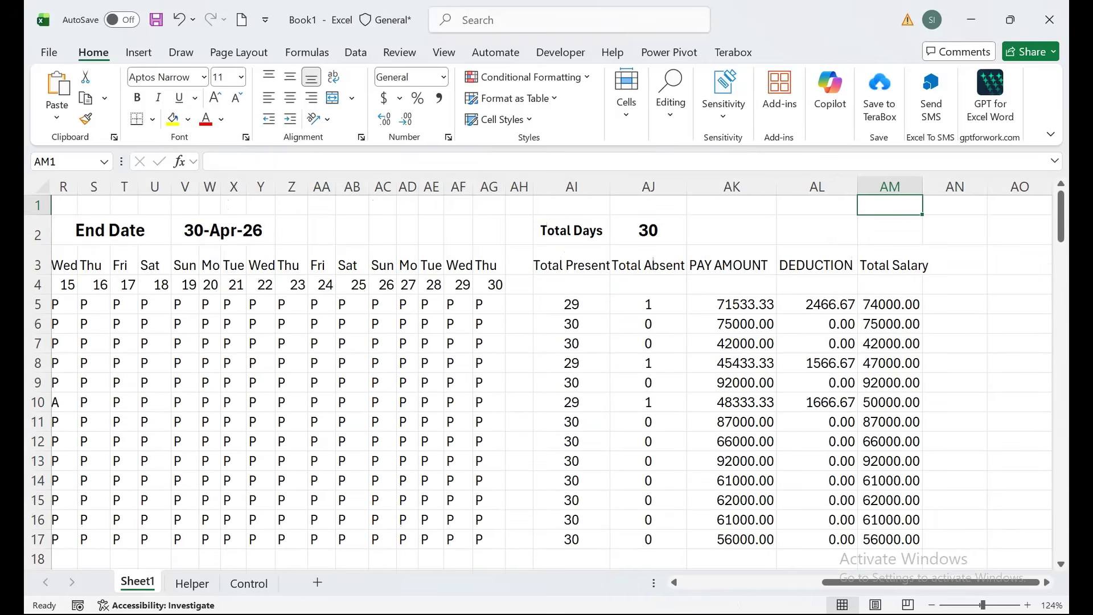
- Enter =C5 in AN5 to pull in the Basic salary, and fill it down to AN17
{"action": "left_click", "coordinate": [955, 304]}
{"action": "type", "text": "="}
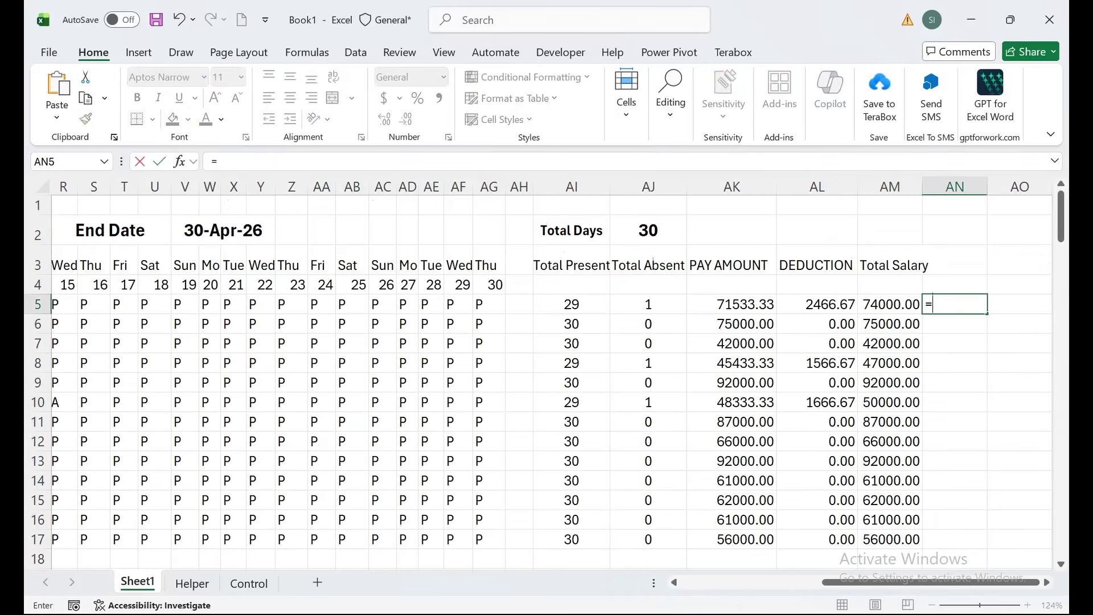
{"action": "scroll", "coordinate": [547, 370], "scroll_direction": "left", "scroll_amount": 5}
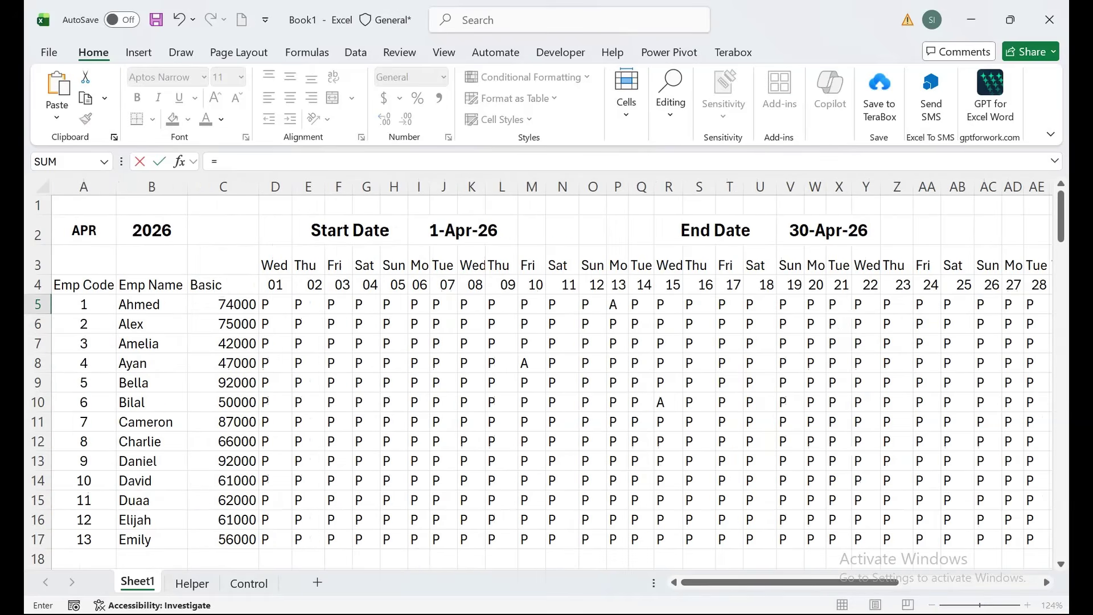
{"action": "type", "text": "="}
{"action": "left_click", "coordinate": [223, 304]}
{"action": "key", "text": "Return"}
{"action": "key", "text": "Up"}
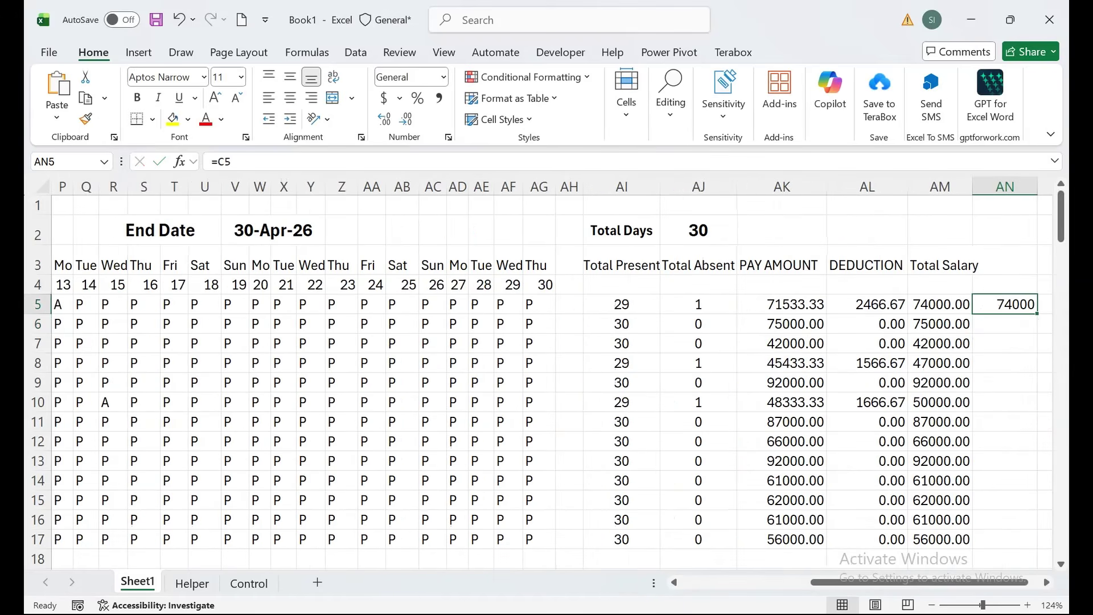
{"action": "left_click_drag", "start_coordinate": [1037, 313], "coordinate": [1037, 546]}
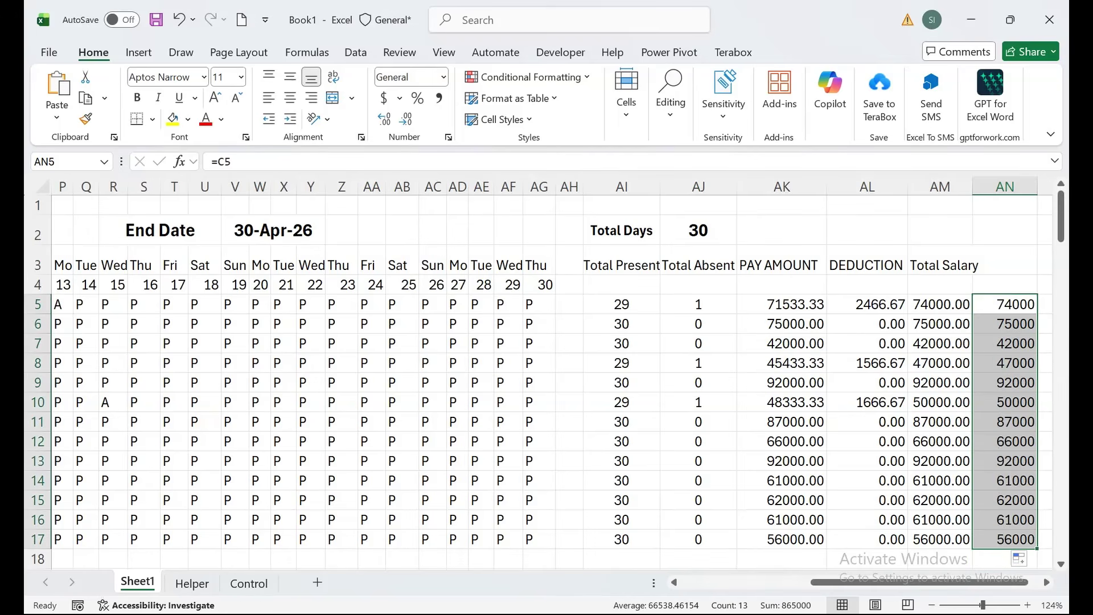
- Compare the Total Salary values with the Basic salaries in column AN, checking row 7's pay and deduction
{"action": "left_click_drag", "start_coordinate": [939, 304], "coordinate": [940, 343]}
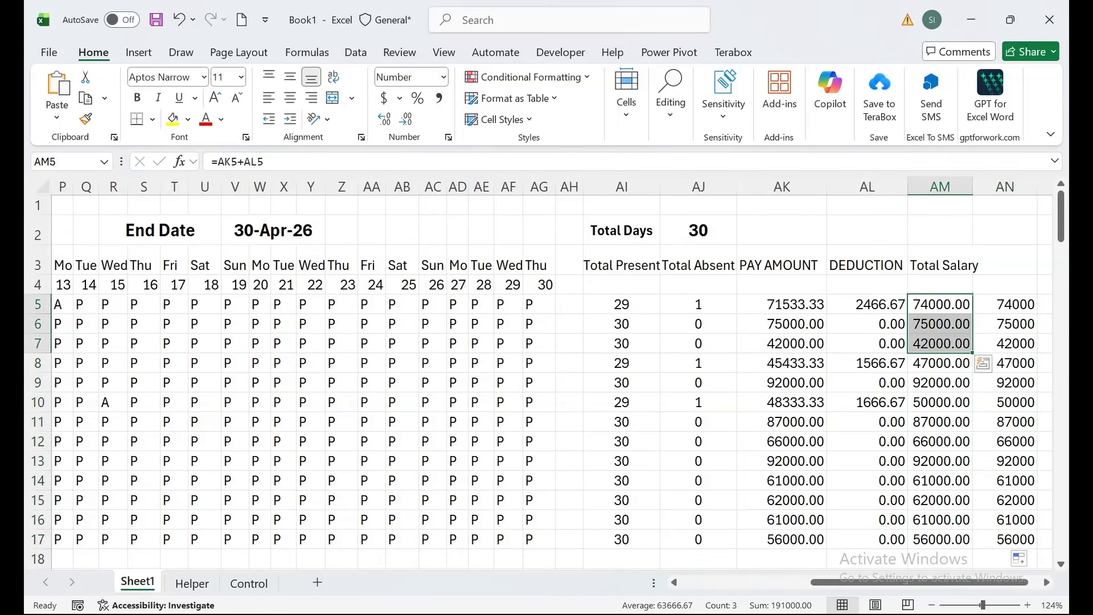
{"action": "left_click", "coordinate": [1005, 362]}
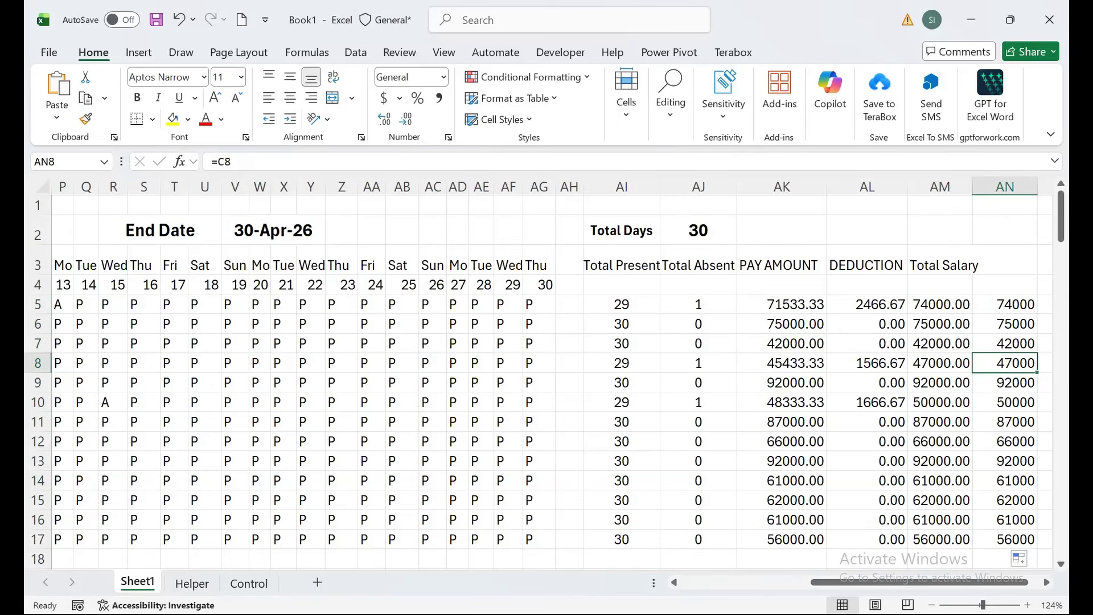
{"action": "left_click", "coordinate": [782, 343]}
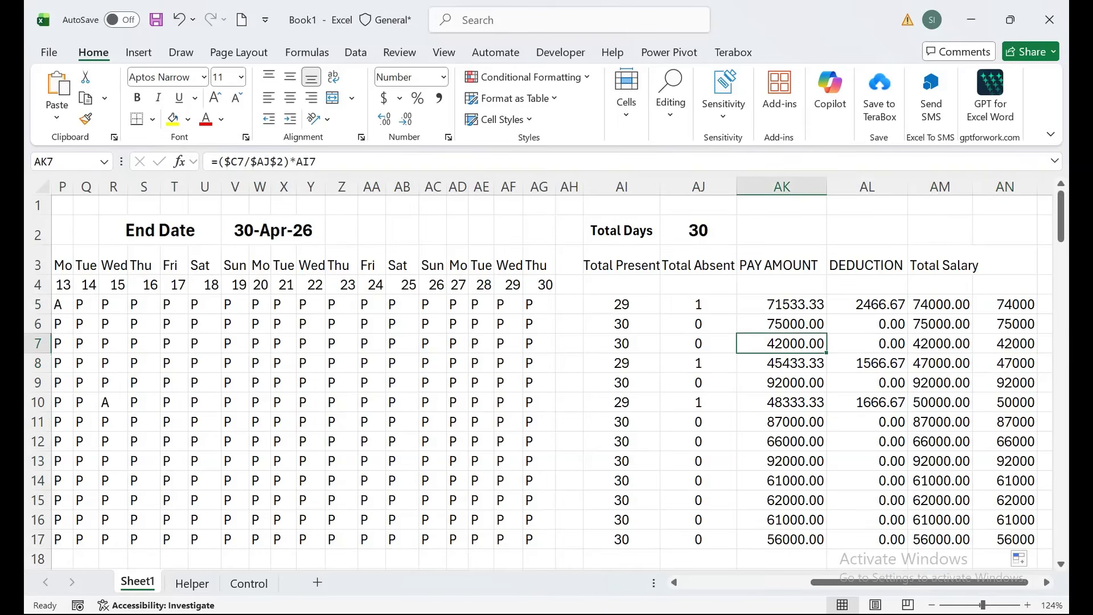
{"action": "left_click", "coordinate": [867, 344]}
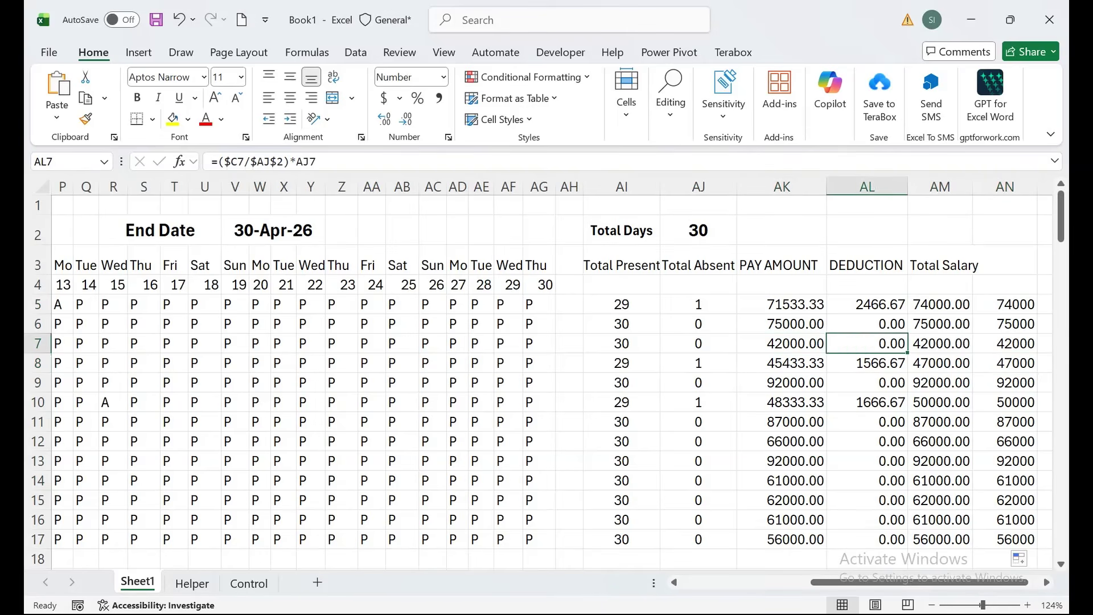
{"action": "left_click", "coordinate": [941, 343]}
{"action": "left_click", "coordinate": [1005, 343]}
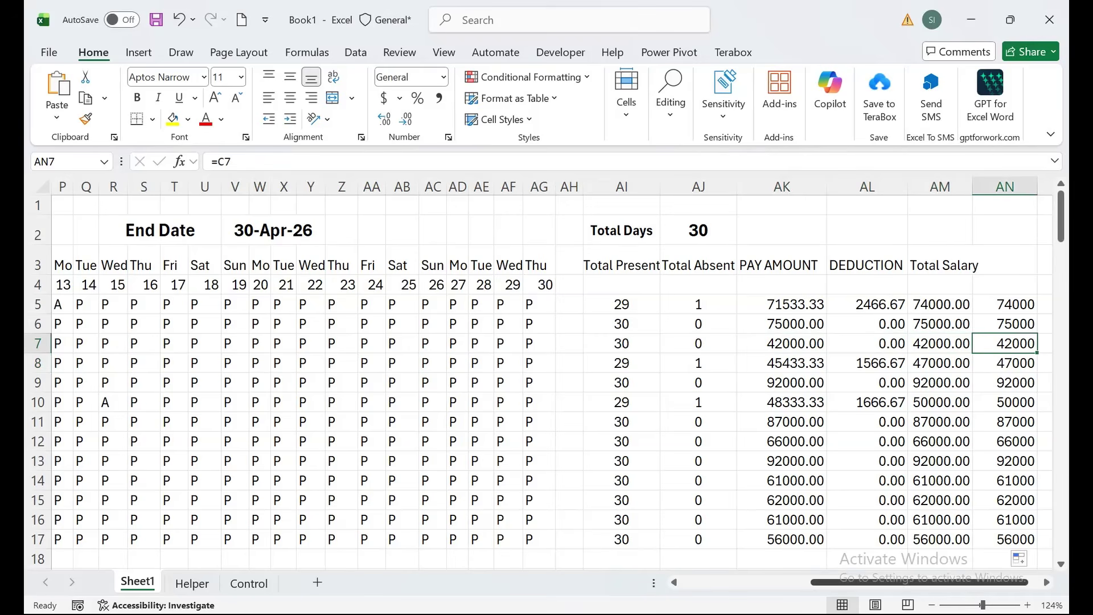
{"action": "scroll", "coordinate": [546, 370], "scroll_direction": "left", "scroll_amount": 8}
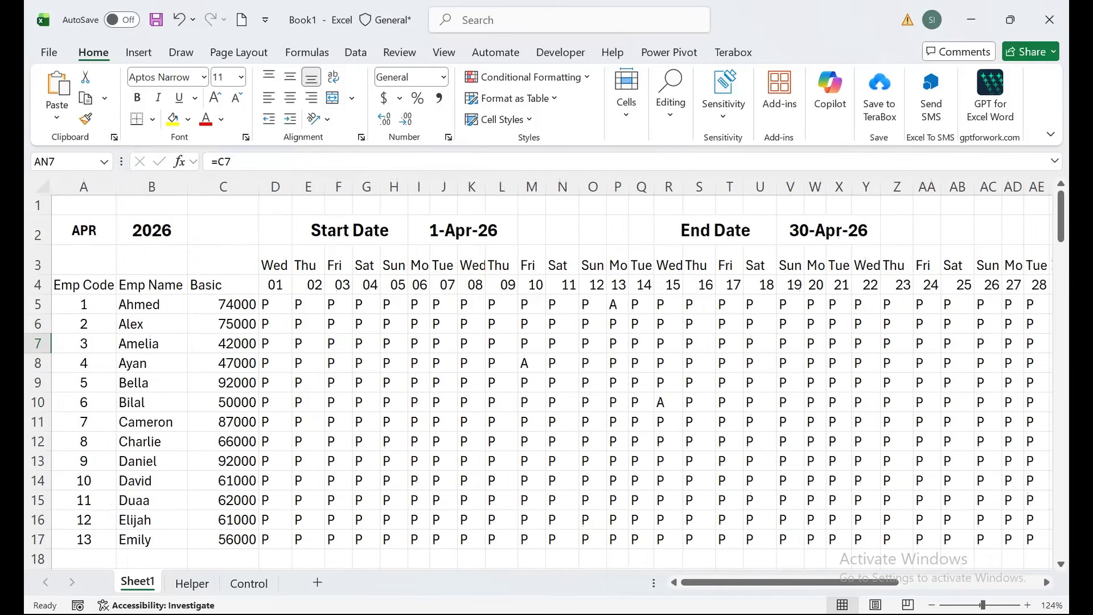
- Switch the sheet month in A2 to FEB and check the Total Present formula in AI5
{"action": "left_click", "coordinate": [84, 230]}
{"action": "left_click", "coordinate": [123, 237]}
{"action": "left_click", "coordinate": [83, 266]}
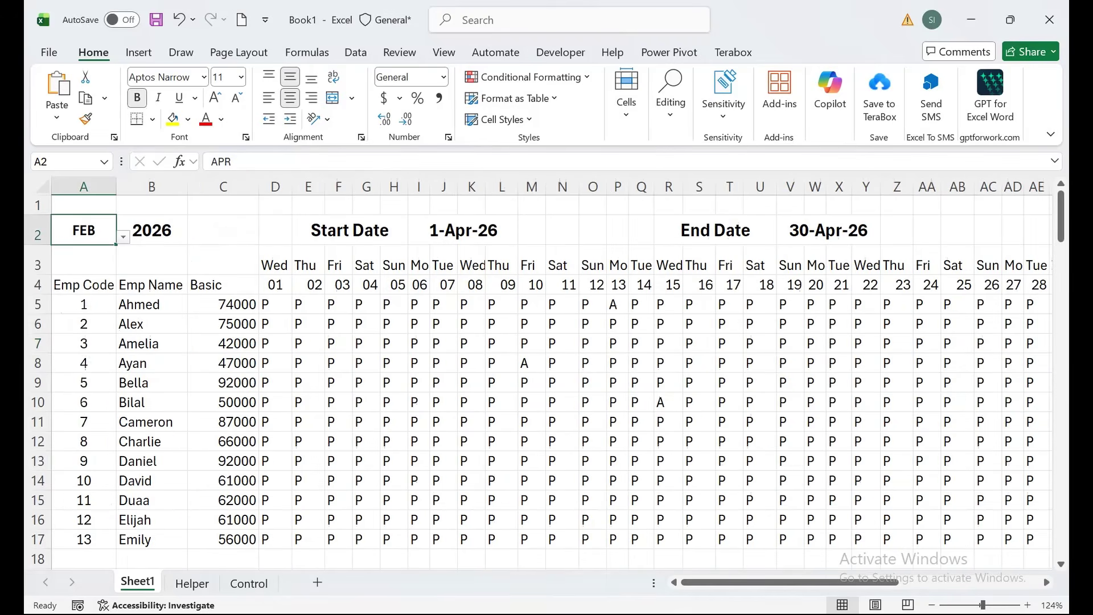
{"action": "scroll", "coordinate": [547, 370], "scroll_direction": "right", "scroll_amount": 8}
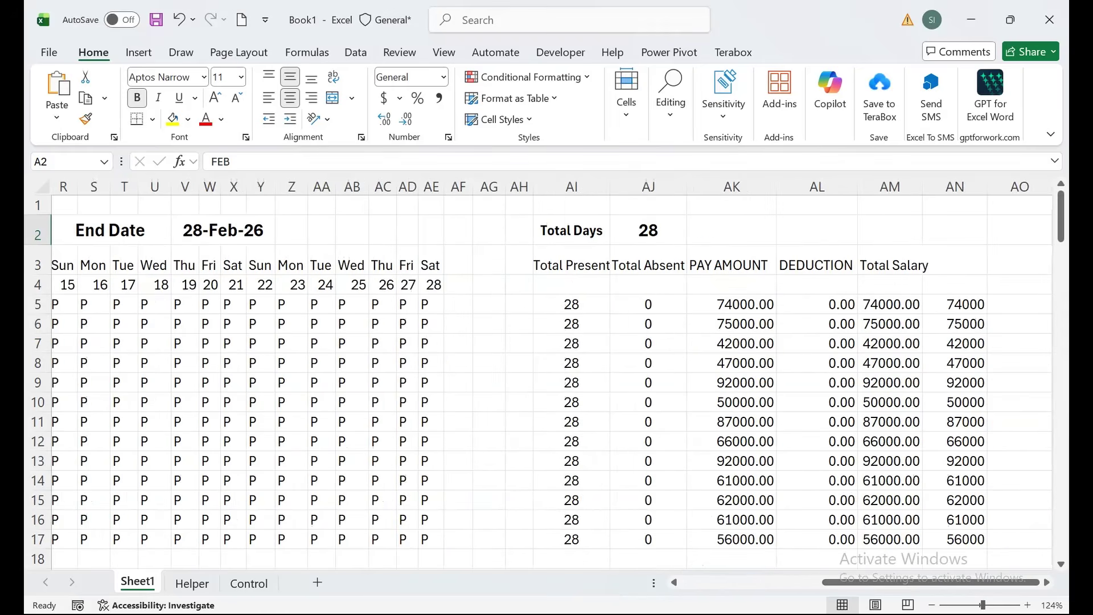
{"action": "left_click", "coordinate": [571, 305]}
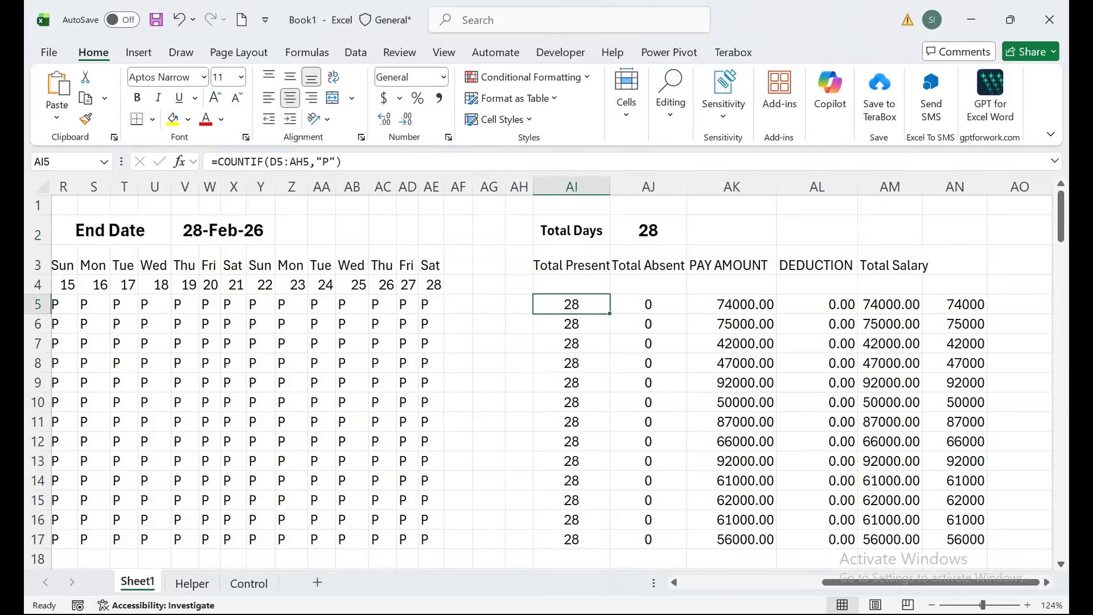
- On the Control sheet, set the leave date in D5 for employee code 1 to 2/13/2026
{"action": "left_click", "coordinate": [249, 583]}
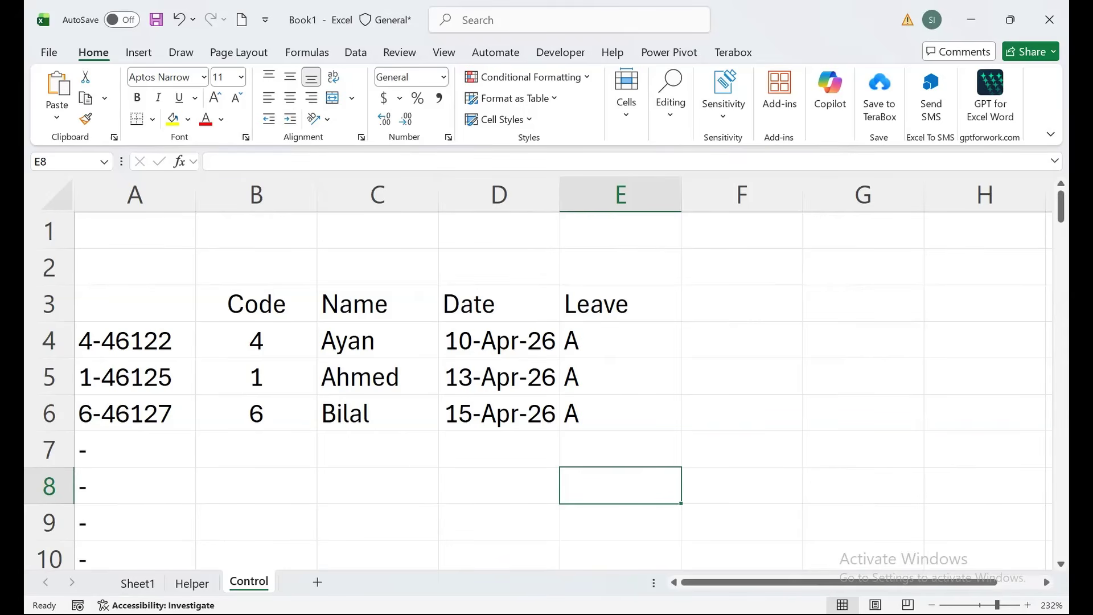
{"action": "left_click_drag", "start_coordinate": [478, 377], "coordinate": [478, 411]}
{"action": "double_click", "coordinate": [477, 377]}
{"action": "left_click_drag", "start_coordinate": [439, 377], "coordinate": [454, 377]}
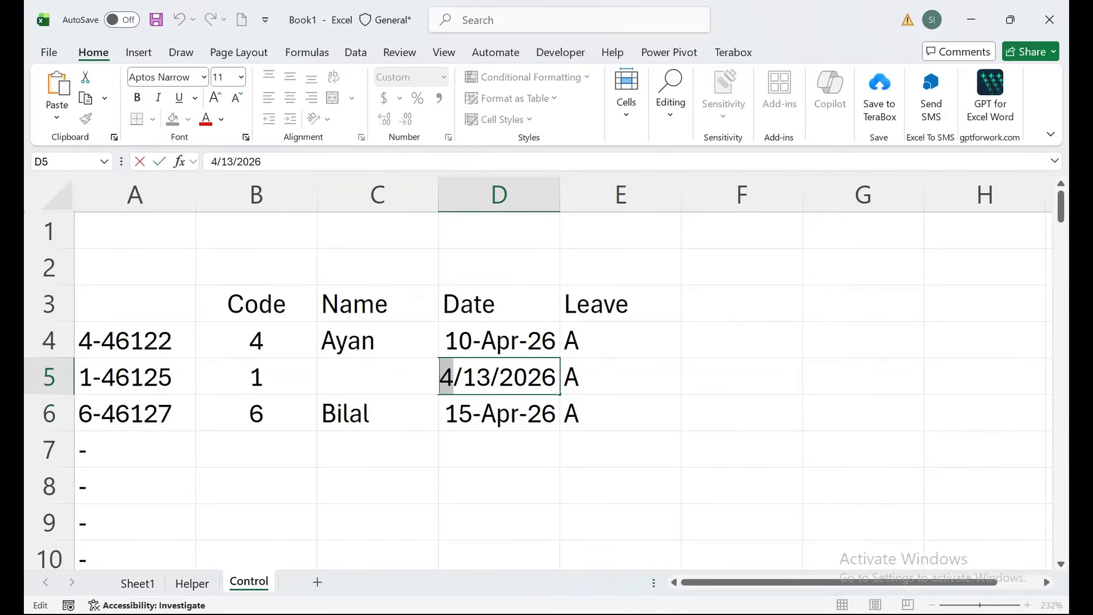
{"action": "type", "text": "2"}
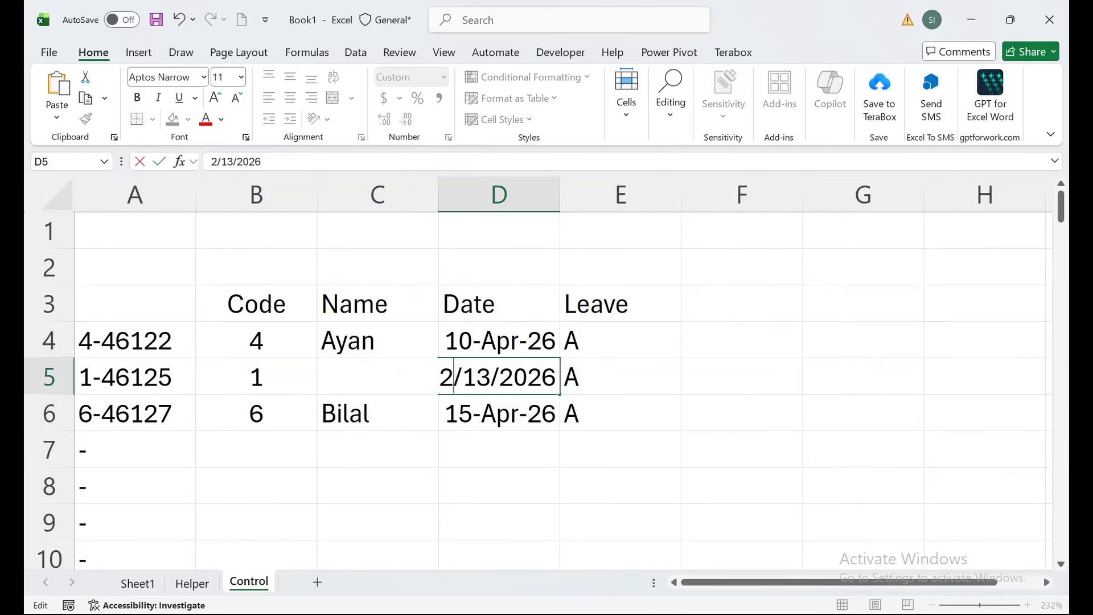
{"action": "key", "text": "Return"}
- Set the leave date in D4 for employee code 4 to 2/10/2026
{"action": "key", "text": "Up"}
{"action": "key", "text": "Up"}
{"action": "key", "text": "F2"}
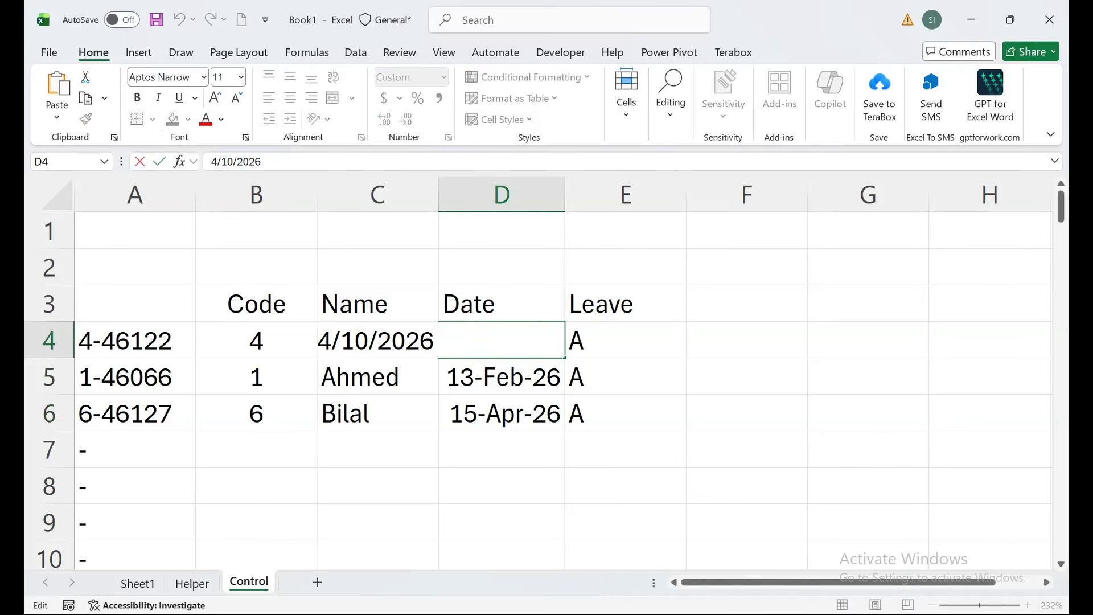
{"action": "left_click_drag", "start_coordinate": [317, 341], "coordinate": [332, 340]}
{"action": "type", "text": "2"}
{"action": "key", "text": "Return"}
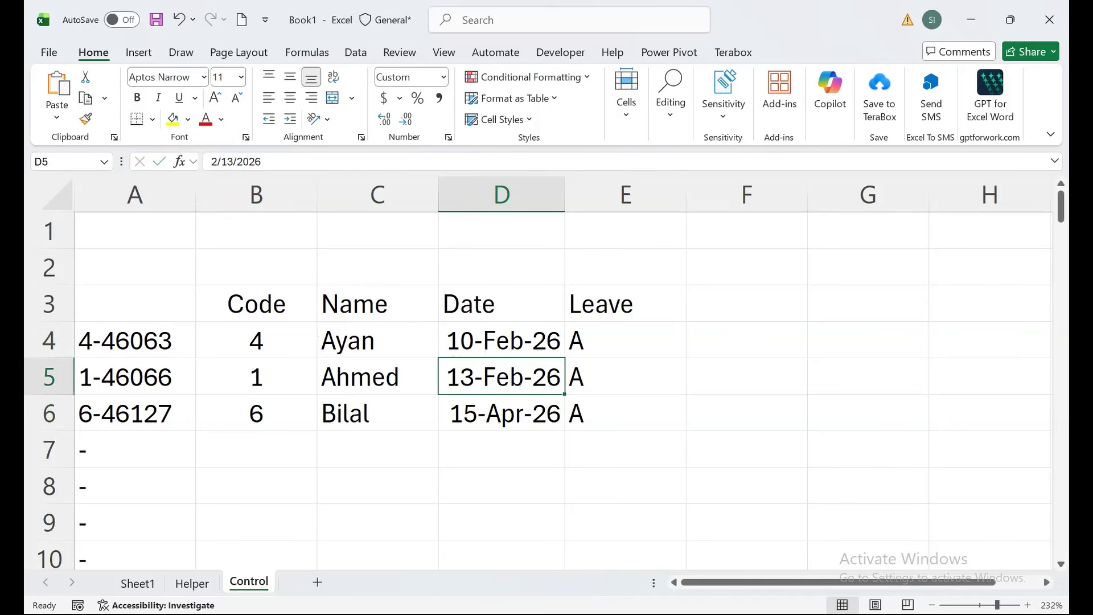
- Set the leave date in D6 for employee code 6 to 2/15/2026
{"action": "key", "text": "Down"}
{"action": "key", "text": "F2"}
{"action": "left_click_drag", "start_coordinate": [317, 414], "coordinate": [331, 413]}
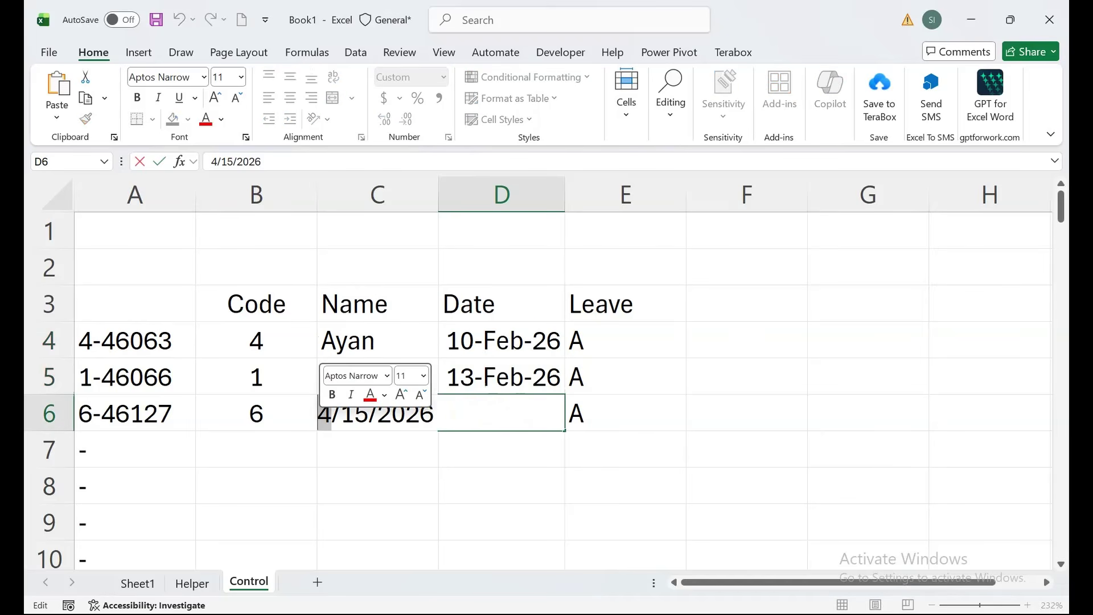
{"action": "type", "text": "2"}
{"action": "key", "text": "Return"}
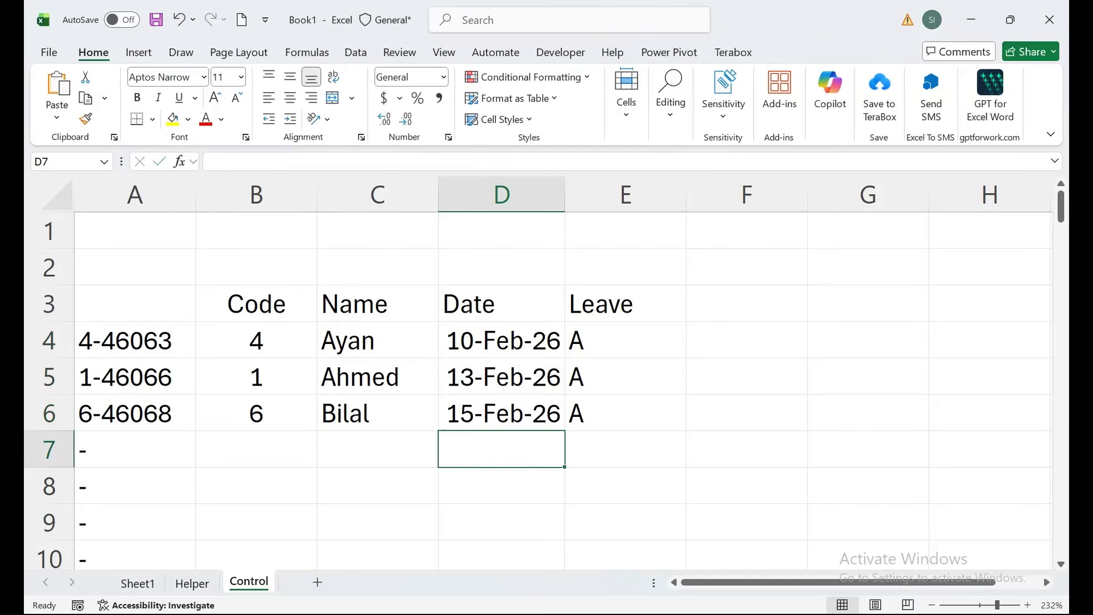
- Check the February pay amount in AK5 on Sheet1, and set the month in A2 back to APR
{"action": "left_click", "coordinate": [138, 582]}
{"action": "left_click", "coordinate": [732, 304]}
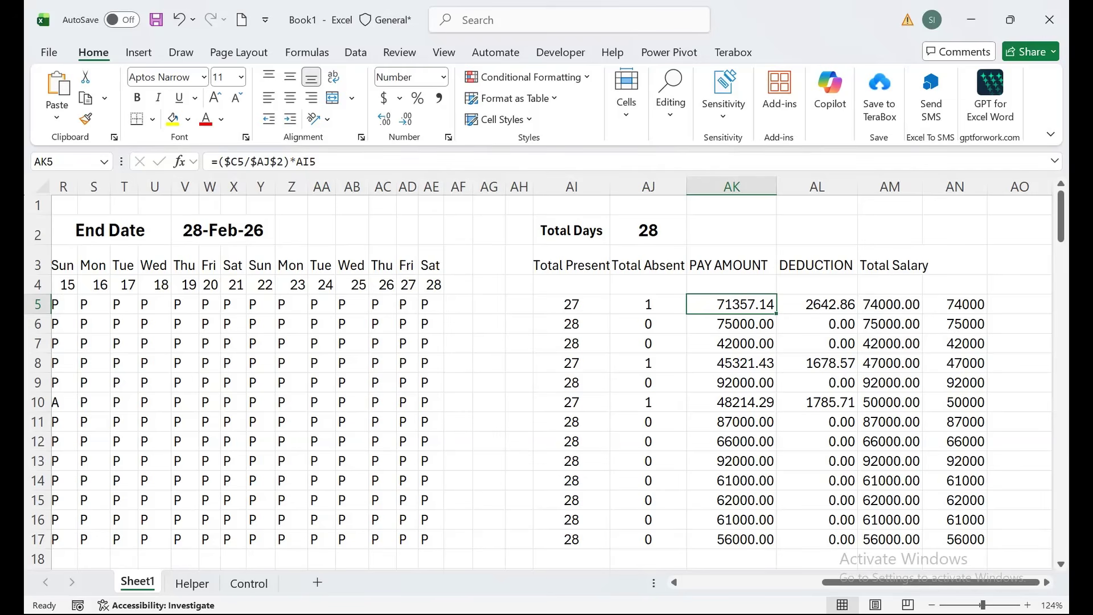
{"action": "left_click_drag", "start_coordinate": [291, 343], "coordinate": [35, 422]}
{"action": "left_click_drag", "start_coordinate": [87, 230], "coordinate": [35, 230]}
{"action": "left_click", "coordinate": [83, 230]}
{"action": "left_click", "coordinate": [123, 236]}
{"action": "left_click", "coordinate": [64, 293]}
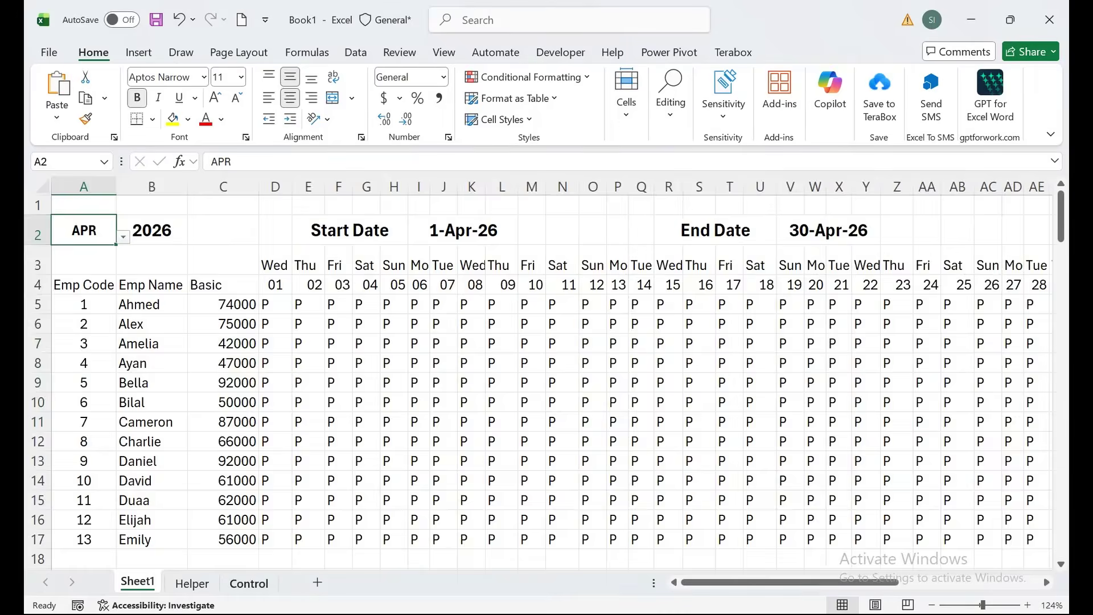
- Undo the February leave date changes on the Control sheet, and check row 7's April pay, deduction and total salary on Sheet1
{"action": "left_click", "coordinate": [249, 582]}
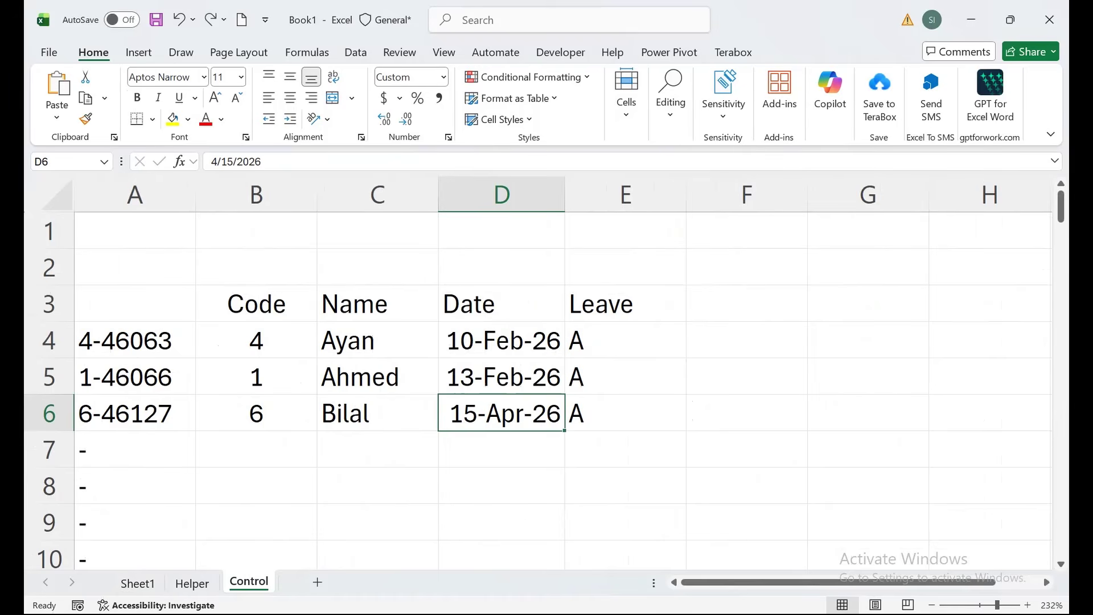
{"action": "left_click", "coordinate": [499, 339]}
{"action": "left_click", "coordinate": [500, 376]}
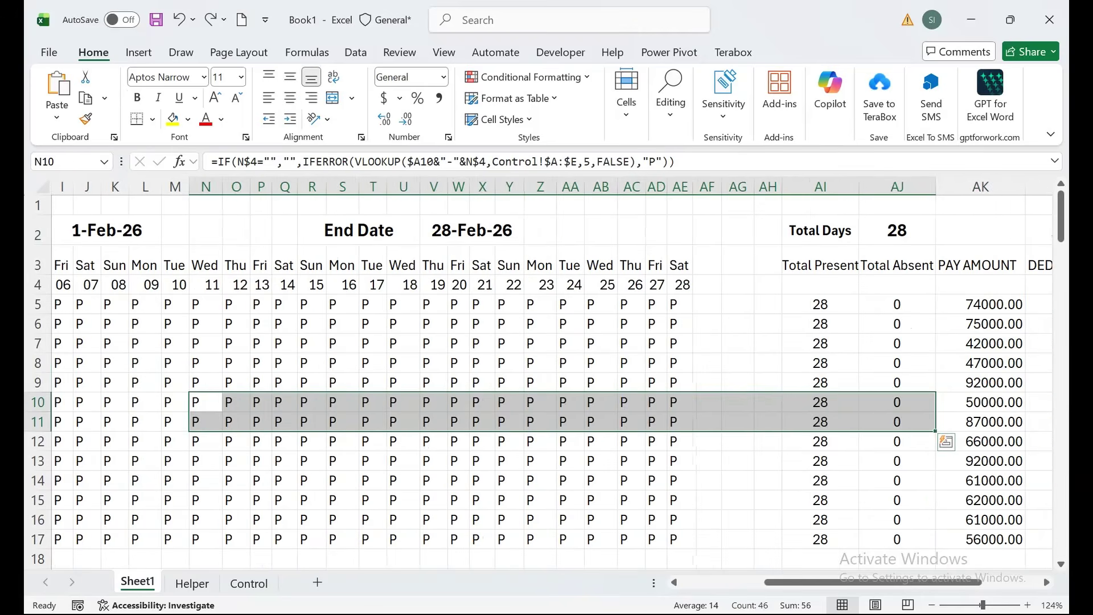
{"action": "left_click_drag", "start_coordinate": [984, 343], "coordinate": [1040, 343]}
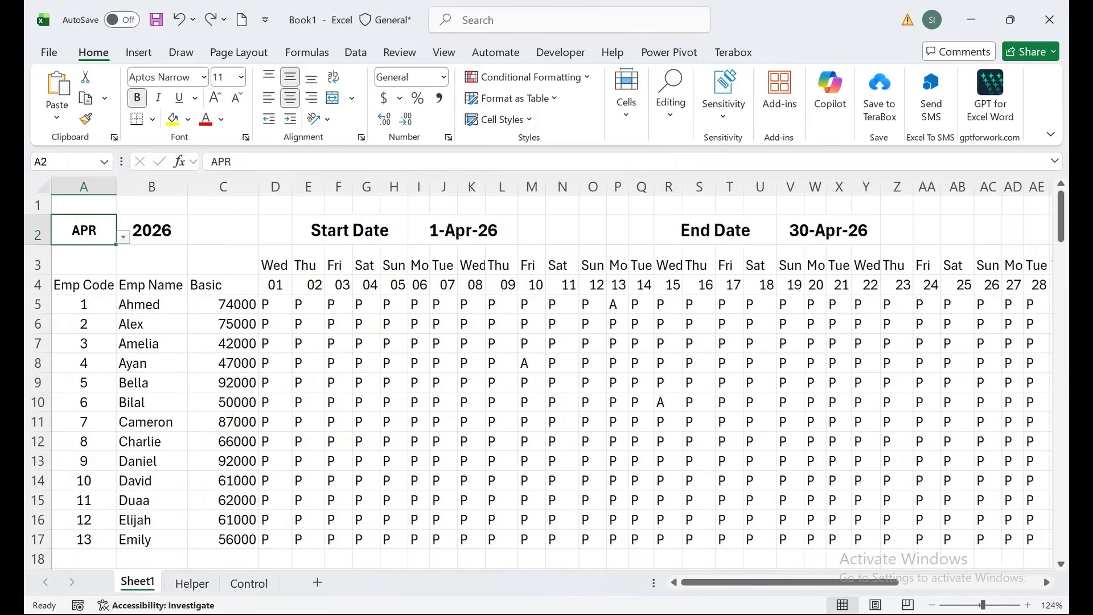
{"action": "mouse_move", "coordinate": [927, 344]}
{"action": "left_mouse_down"}
{"action": "mouse_move", "coordinate": [1055, 344]}
{"action": "mouse_move", "coordinate": [905, 344]}
{"action": "left_mouse_up"}
{"action": "left_click", "coordinate": [981, 343]}
{"action": "left_click_drag", "start_coordinate": [1005, 344], "coordinate": [962, 343]}
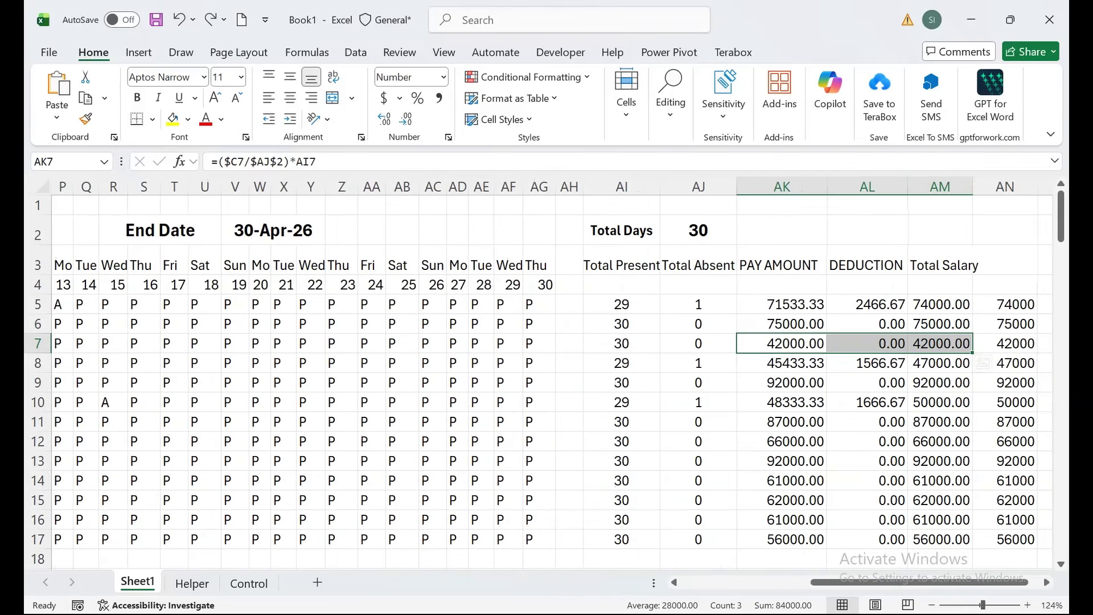
- Delete the helper column AN and autofit the Total Salary column AM
{"action": "left_click", "coordinate": [1003, 187]}
{"action": "right_click", "coordinate": [996, 187]}
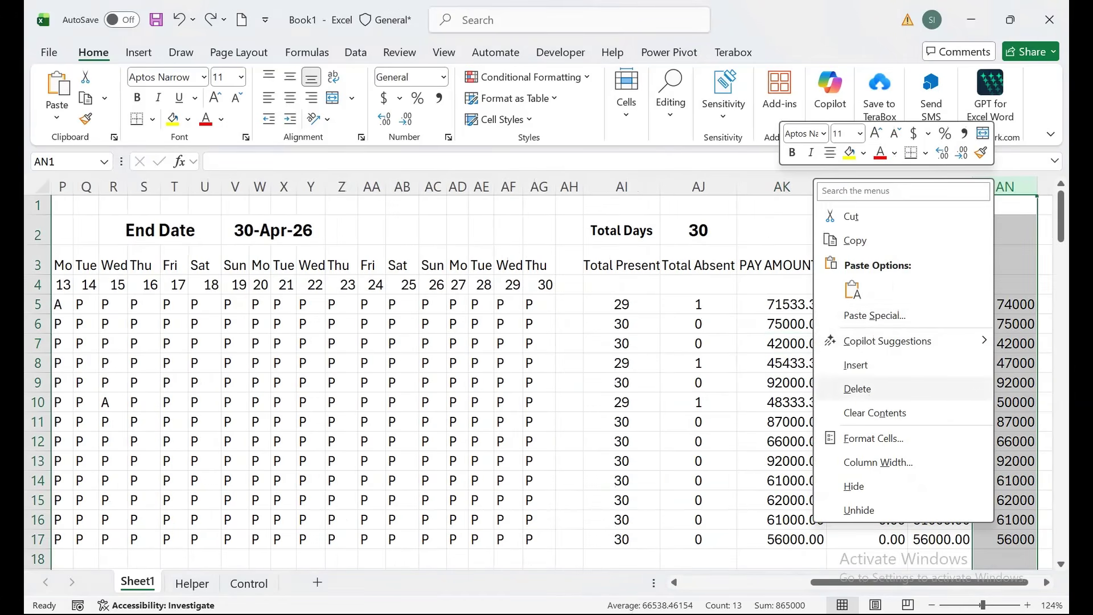
{"action": "left_click", "coordinate": [857, 388]}
{"action": "left_click", "coordinate": [940, 304]}
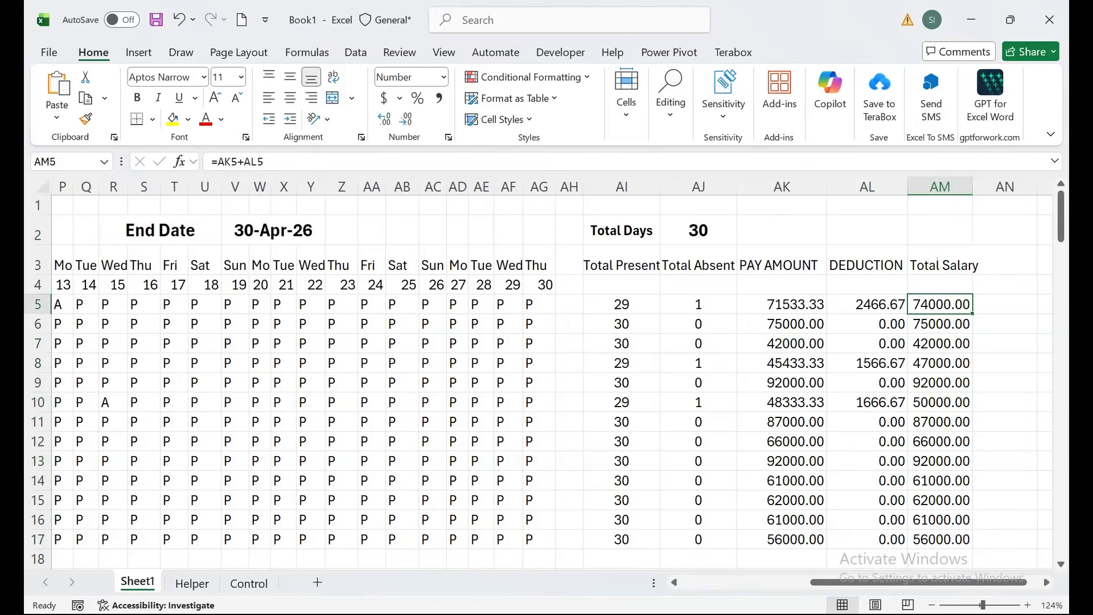
{"action": "double_click", "coordinate": [972, 186]}
{"action": "left_click", "coordinate": [782, 324]}
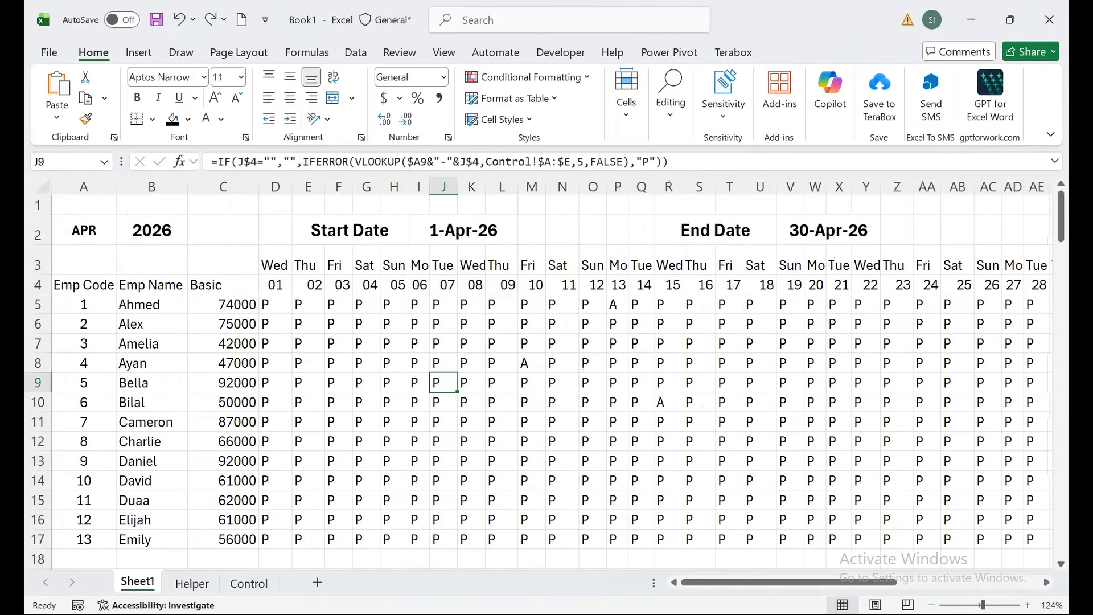
- Fill the header rows A3:AH4 with yellow and make their text bold
{"action": "left_click_drag", "start_coordinate": [84, 266], "coordinate": [919, 288]}
{"action": "left_click", "coordinate": [188, 118]}
{"action": "left_click", "coordinate": [243, 361]}
{"action": "left_click", "coordinate": [136, 97]}
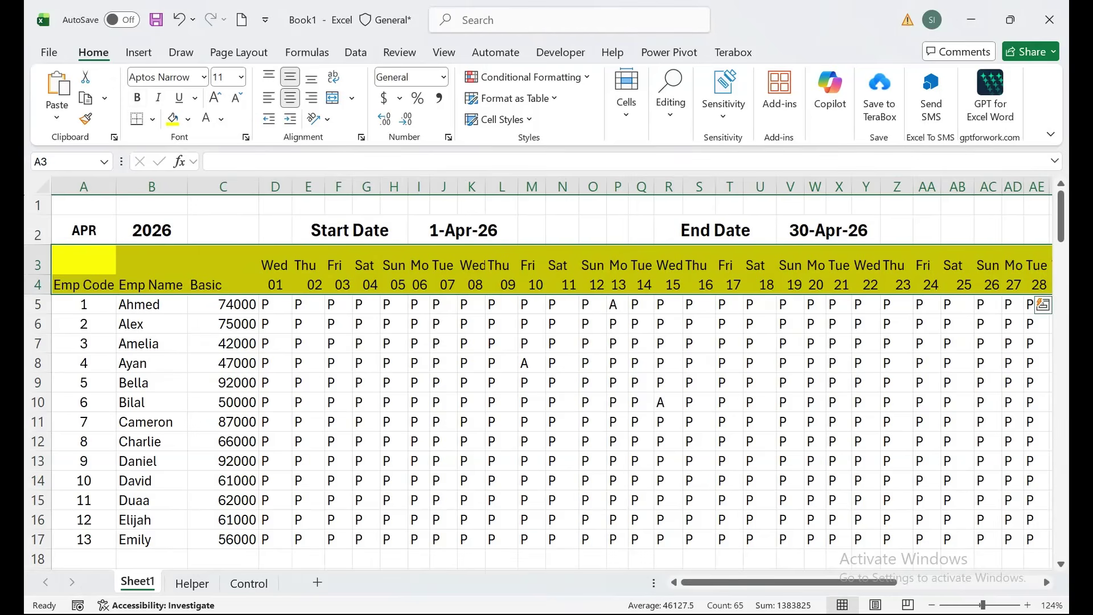
{"action": "left_click", "coordinate": [137, 98]}
- Fill the top rows A1:AH2 with the recently used light green
{"action": "left_click_drag", "start_coordinate": [84, 205], "coordinate": [888, 239]}
{"action": "left_click_drag", "start_coordinate": [848, 583], "coordinate": [791, 582]}
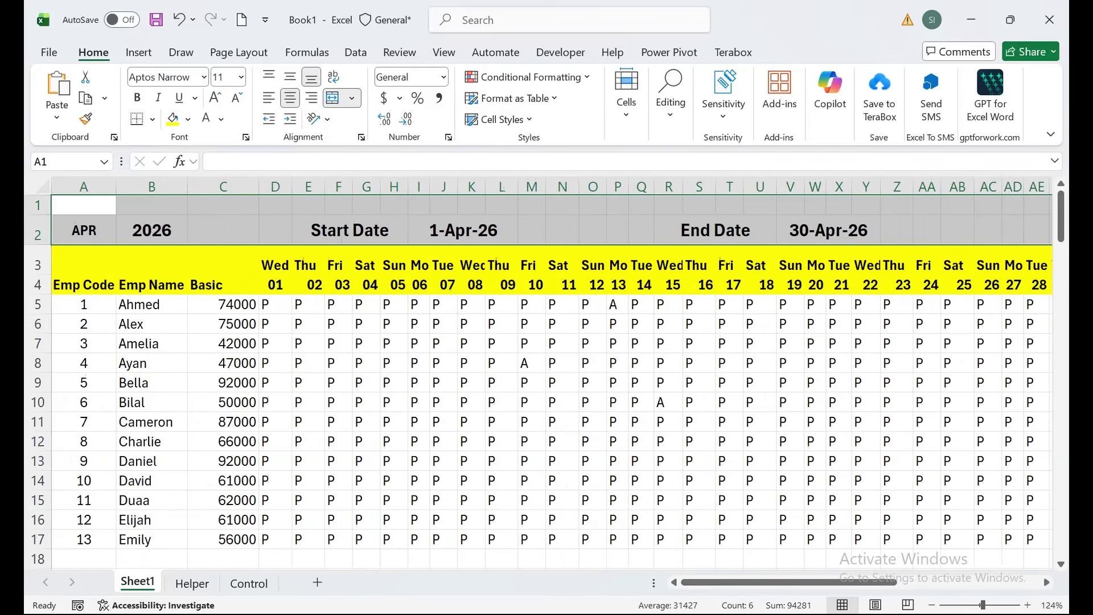
{"action": "left_click", "coordinate": [188, 118]}
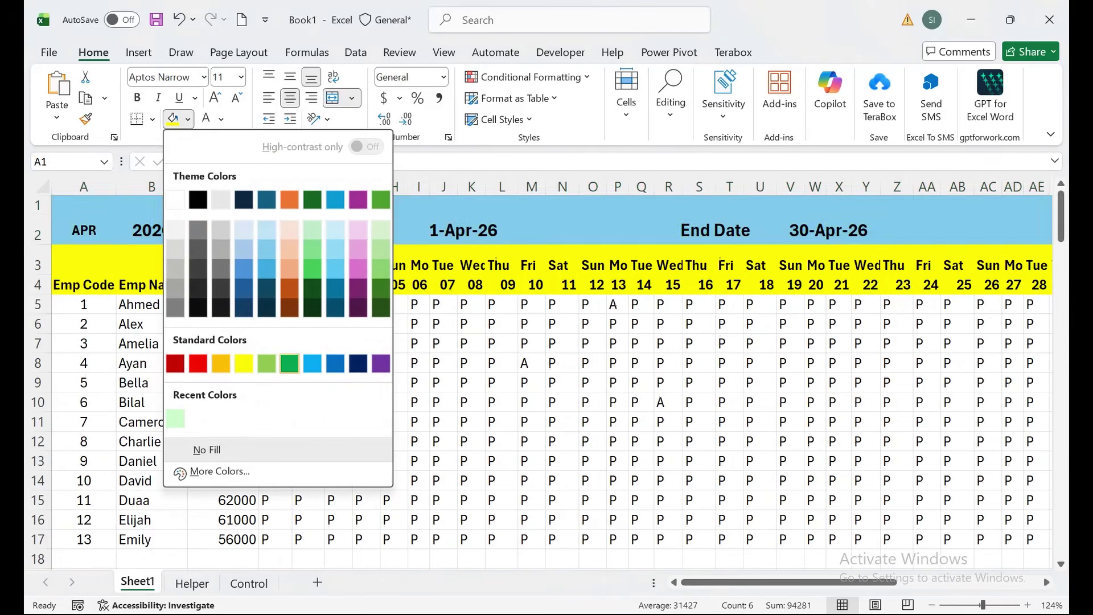
{"action": "left_click", "coordinate": [175, 419]}
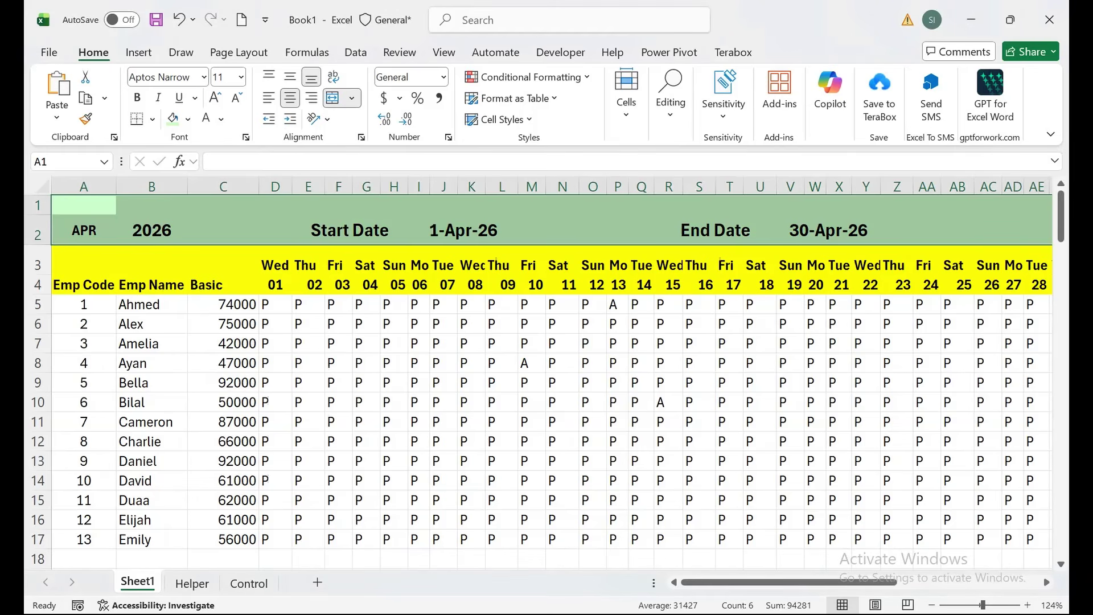
- Fill the month and year cells, the Start Date block and the End Date block in row 2 with black
{"action": "left_click_drag", "start_coordinate": [83, 230], "coordinate": [151, 230]}
{"action": "left_click", "coordinate": [188, 119]}
{"action": "left_click", "coordinate": [198, 192]}
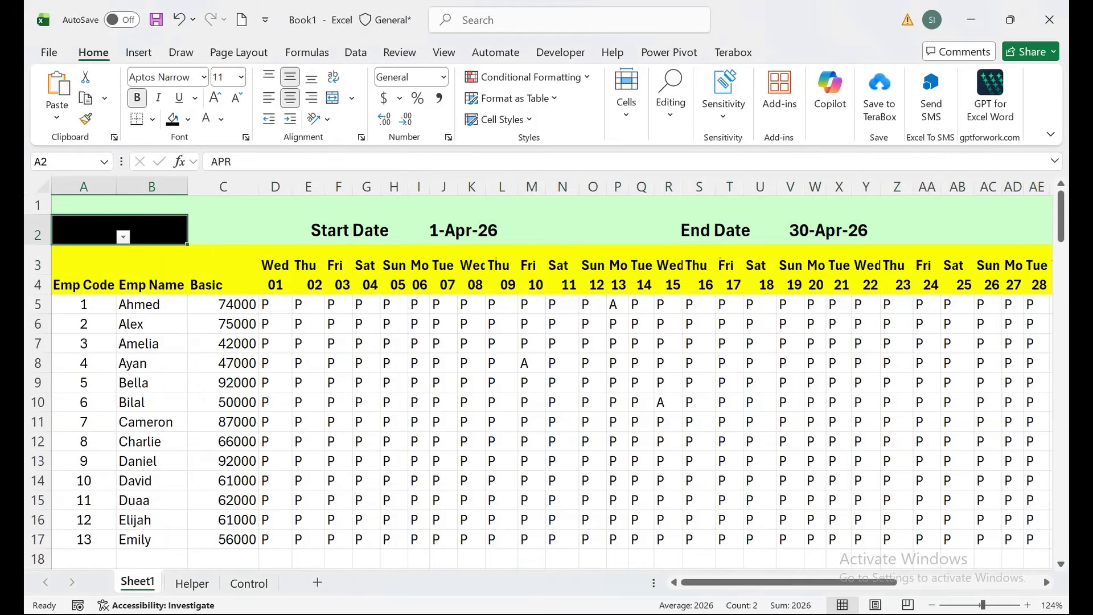
{"action": "left_click_drag", "start_coordinate": [308, 230], "coordinate": [501, 230]}
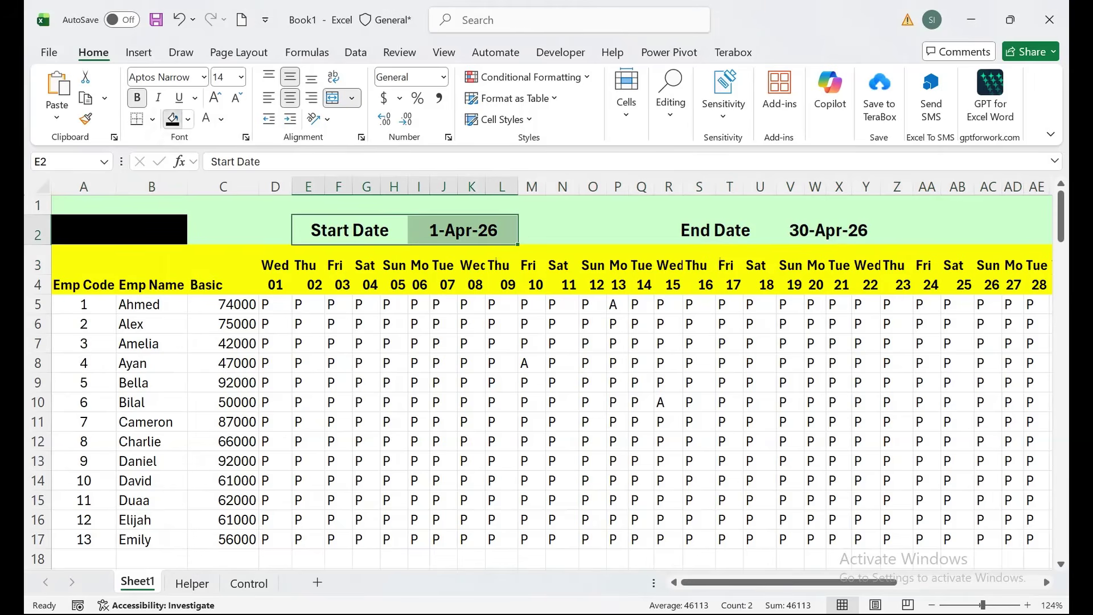
{"action": "left_click", "coordinate": [172, 118]}
{"action": "left_click_drag", "start_coordinate": [669, 230], "coordinate": [866, 230]}
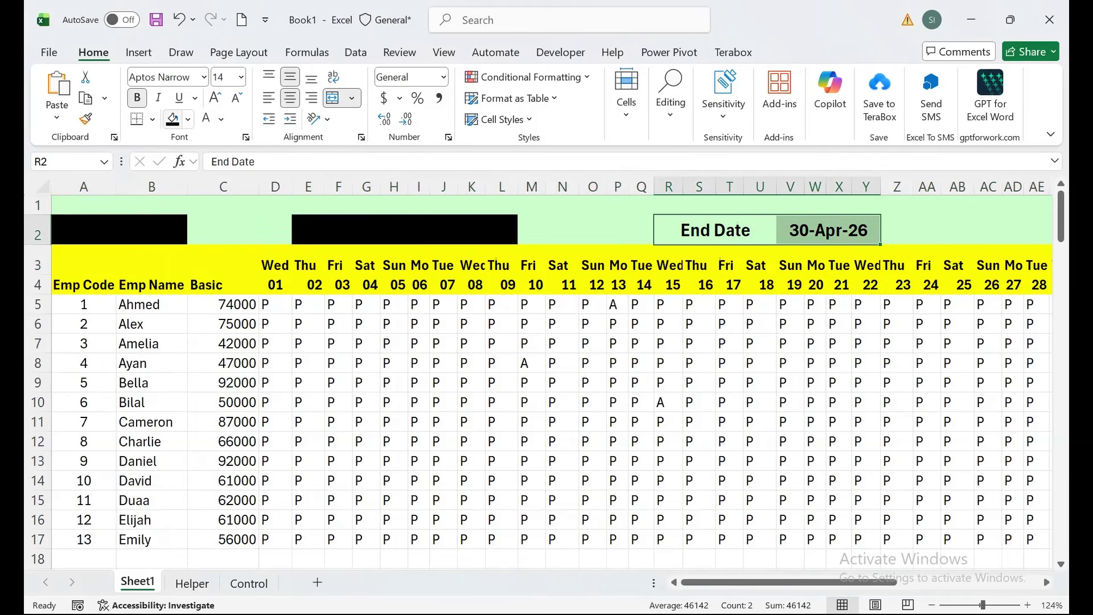
{"action": "left_click", "coordinate": [172, 118]}
- Set the text of the End Date, Start Date and month and year cells in row 2 to white
{"action": "left_click", "coordinate": [206, 118]}
{"action": "left_click_drag", "start_coordinate": [350, 230], "coordinate": [463, 230]}
{"action": "left_click", "coordinate": [206, 118]}
{"action": "left_click_drag", "start_coordinate": [151, 230], "coordinate": [83, 230]}
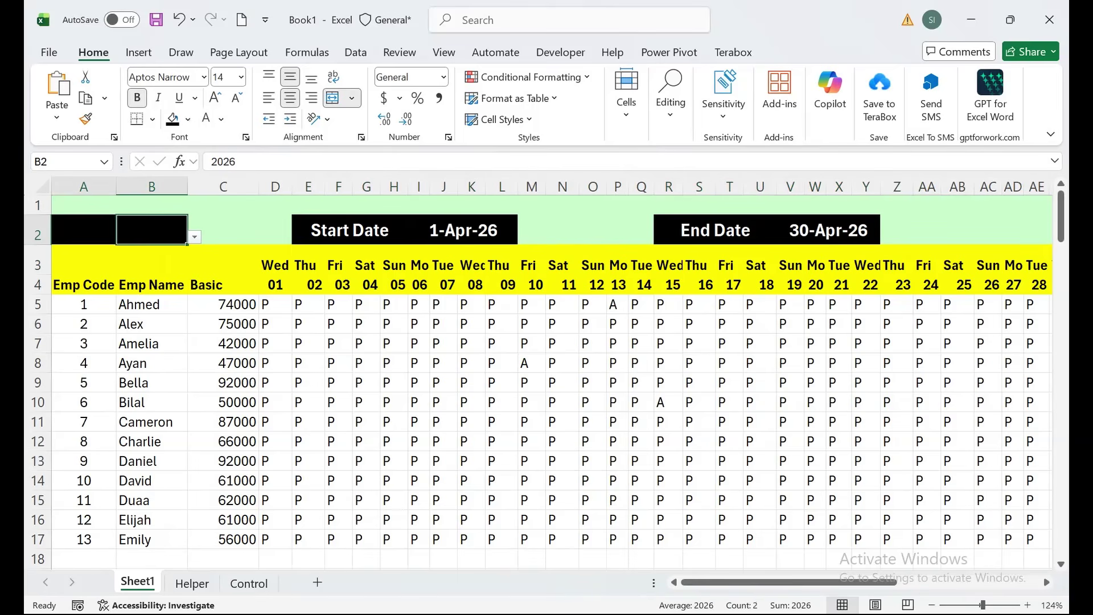
{"action": "left_click", "coordinate": [206, 119]}
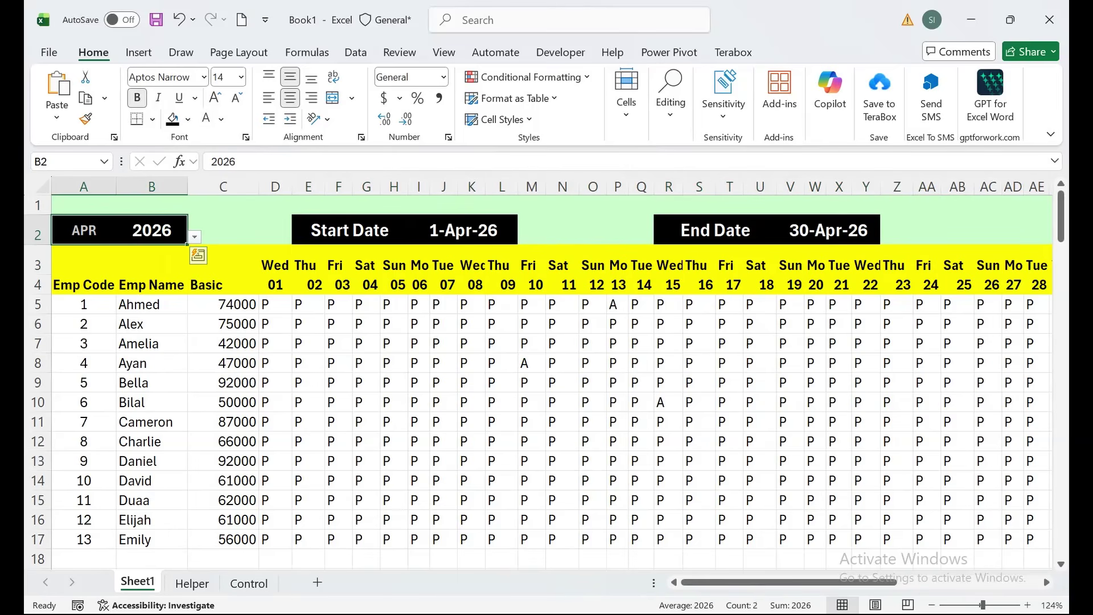
{"action": "left_click", "coordinate": [84, 230]}
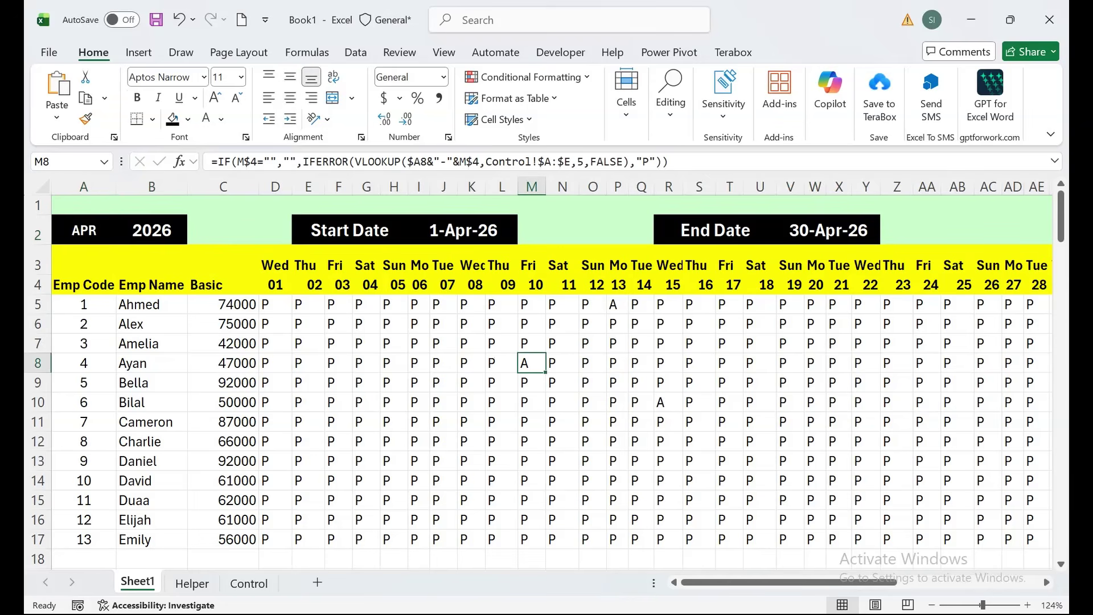
- Select the attendance grid D5:AG17 and start an Equal To conditional highlight rule for the value a
{"action": "left_click", "coordinate": [339, 383]}
{"action": "left_click_drag", "start_coordinate": [276, 304], "coordinate": [1055, 559]}
{"action": "left_click_drag", "start_coordinate": [968, 558], "coordinate": [960, 541]}
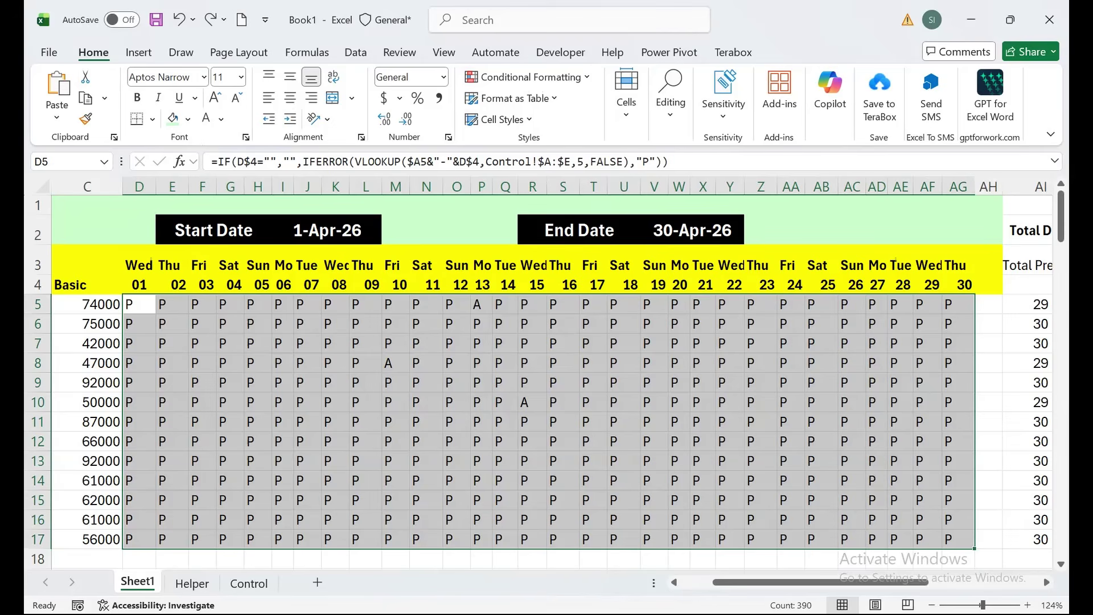
{"action": "left_click", "coordinate": [546, 77]}
{"action": "mouse_move", "coordinate": [544, 106]}
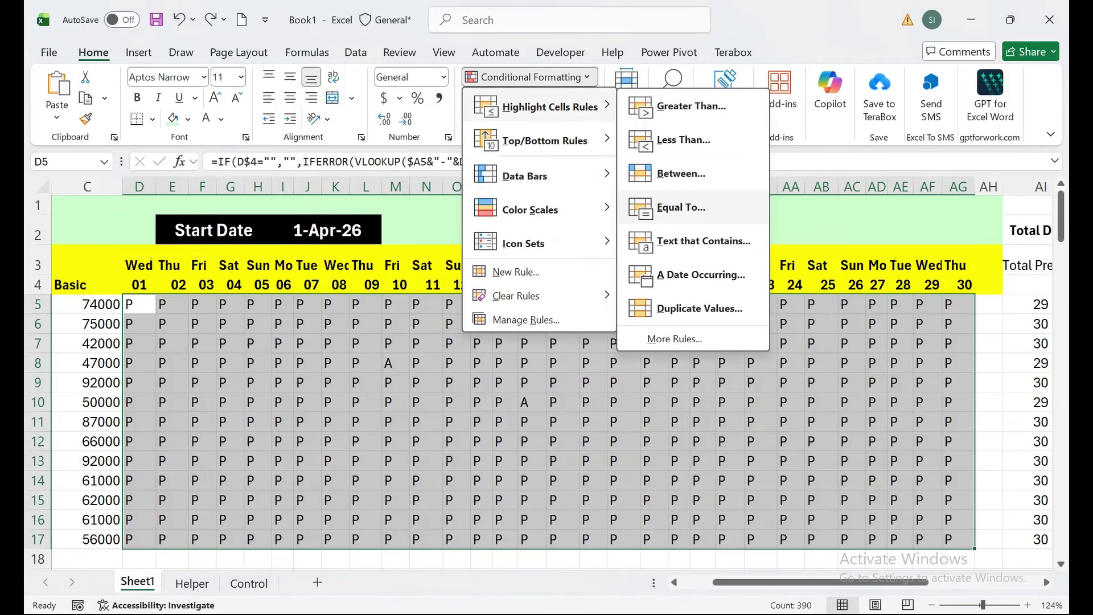
{"action": "left_click", "coordinate": [681, 207]}
{"action": "type", "text": "a"}
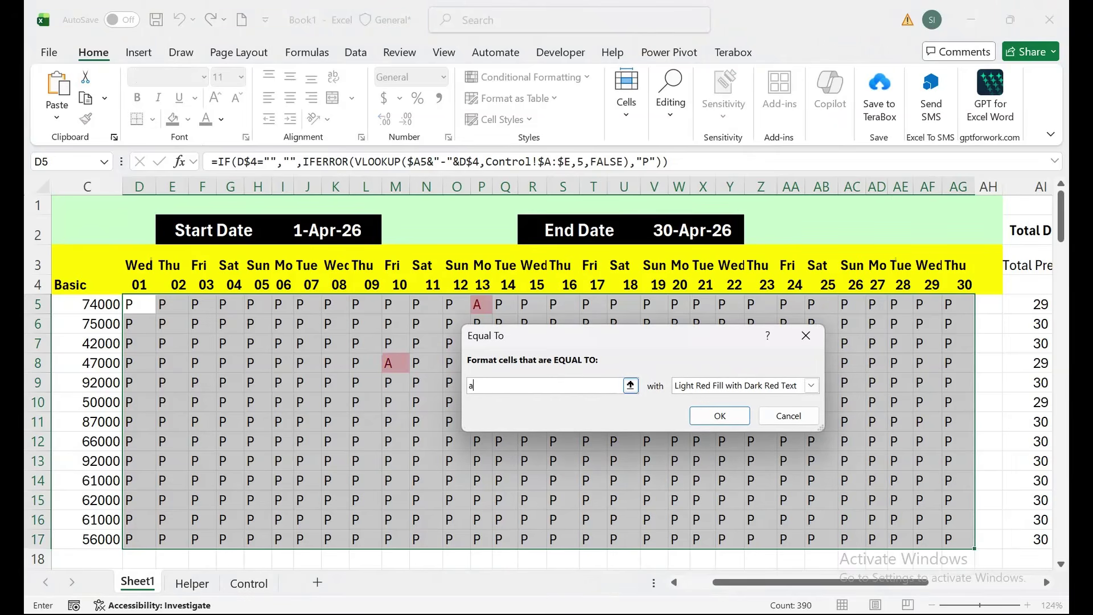
- Try the Yellow Fill with Dark Yellow Text and Green Fill with Dark Green Text presets for the absence rule
{"action": "left_click", "coordinate": [811, 385]}
{"action": "left_click", "coordinate": [734, 410]}
{"action": "left_click", "coordinate": [812, 385]}
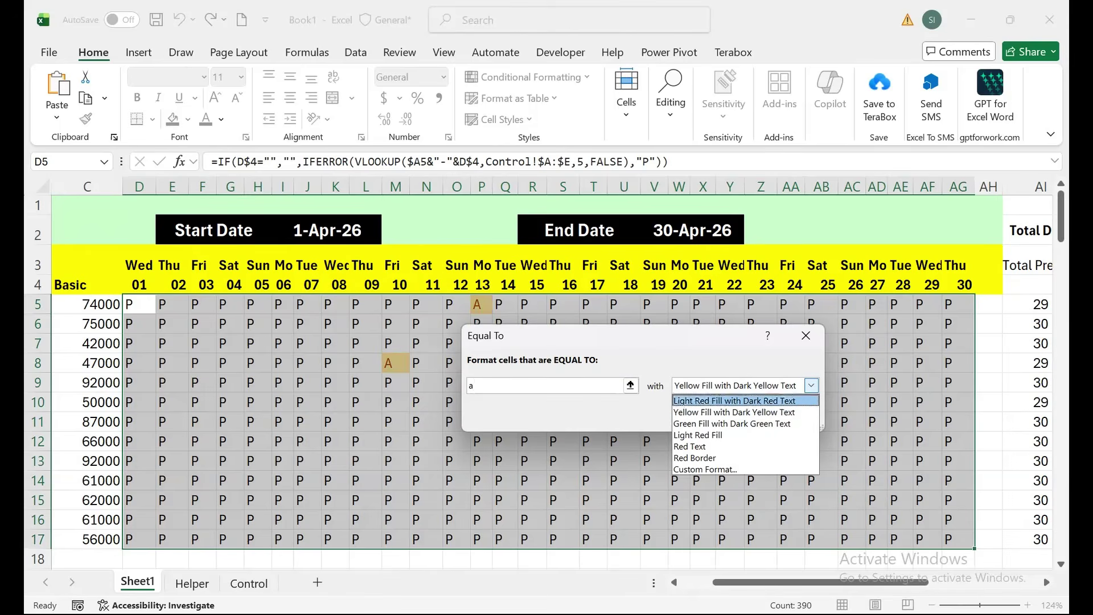
{"action": "left_click", "coordinate": [735, 422]}
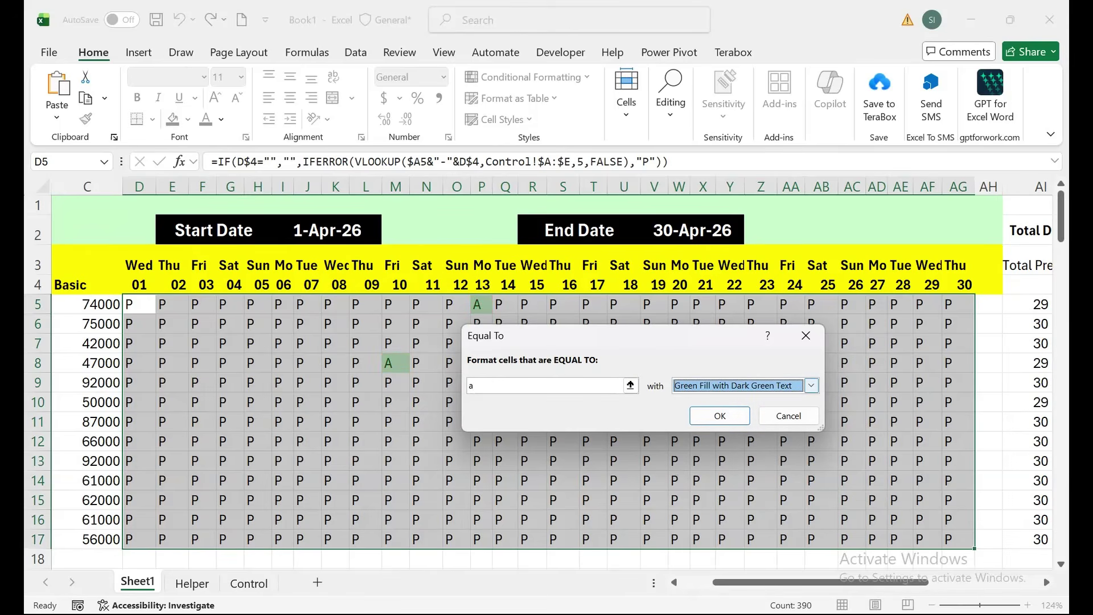
- Switch the absence rule to a custom format and give it a light green fill from the standard colour palette
{"action": "left_click", "coordinate": [811, 385]}
{"action": "key", "text": "Down"}
{"action": "key", "text": "Down"}
{"action": "key", "text": "Down"}
{"action": "key", "text": "Down"}
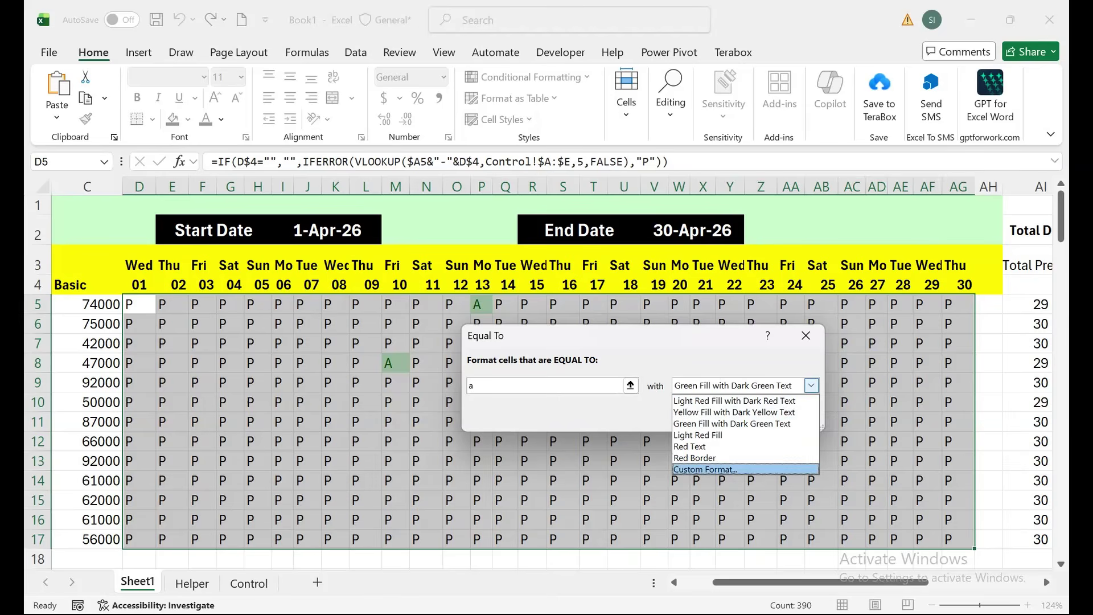
{"action": "key", "text": "Return"}
{"action": "key", "text": "ctrl+Tab"}
{"action": "key", "text": "ctrl+Tab"}
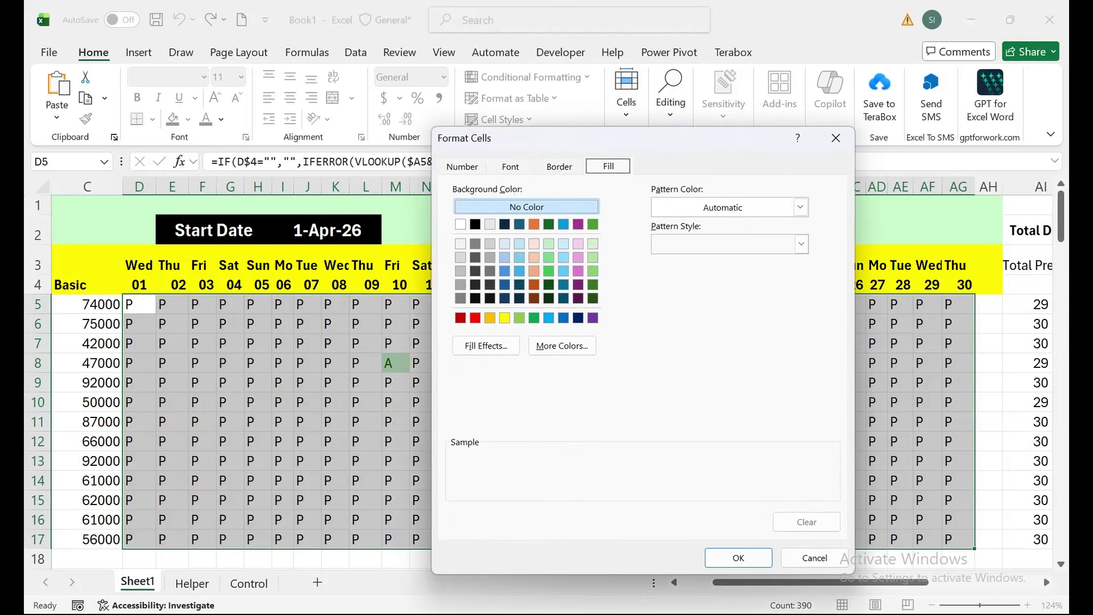
{"action": "key", "text": "Tab"}
{"action": "key", "text": "Tab"}
{"action": "key", "text": "Return"}
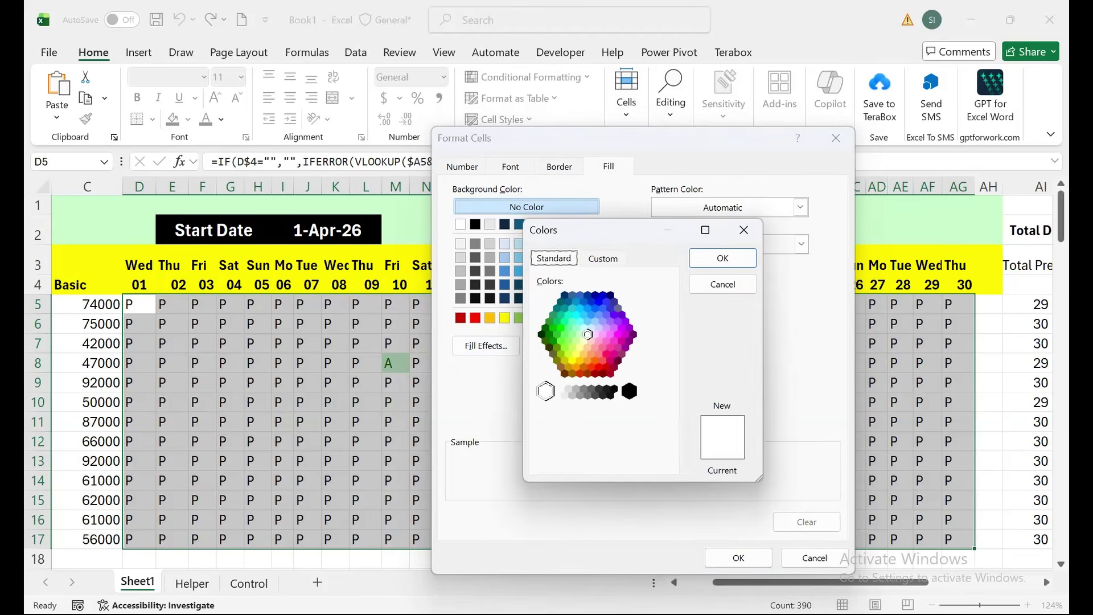
{"action": "key", "text": "Tab"}
{"action": "key", "text": "Left"}
{"action": "key", "text": "shift+Tab"}
{"action": "key", "text": "Return"}
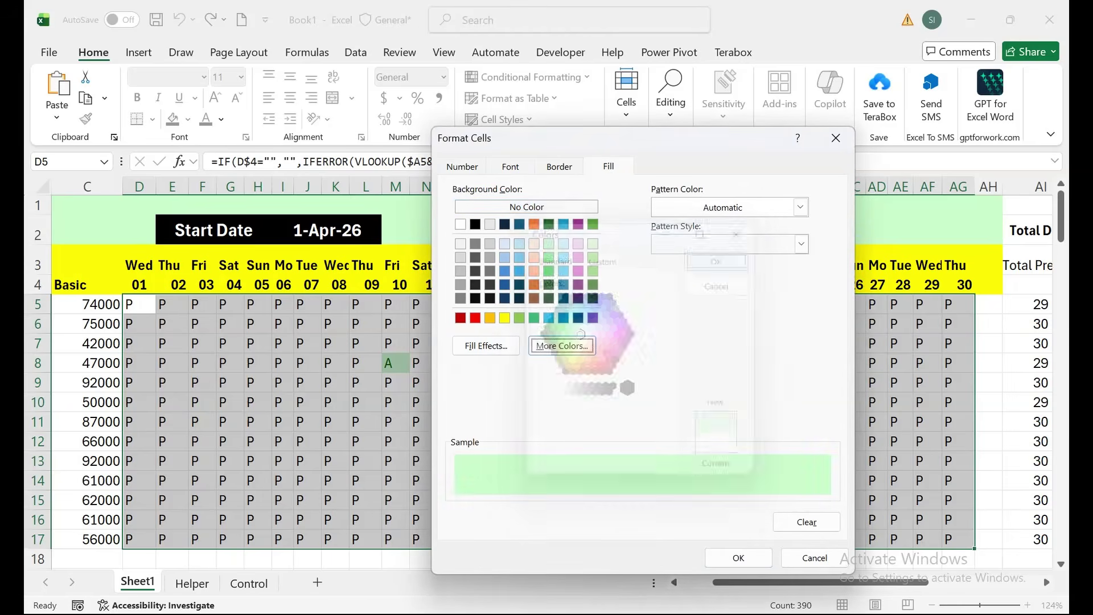
- Make the custom format's text bold and red, and apply the Equal To rule to the attendance grid
{"action": "key", "text": "shift+Tab"}
{"action": "key", "text": "shift+Tab"}
{"action": "left_click", "coordinate": [510, 167]}
{"action": "left_click", "coordinate": [652, 245]}
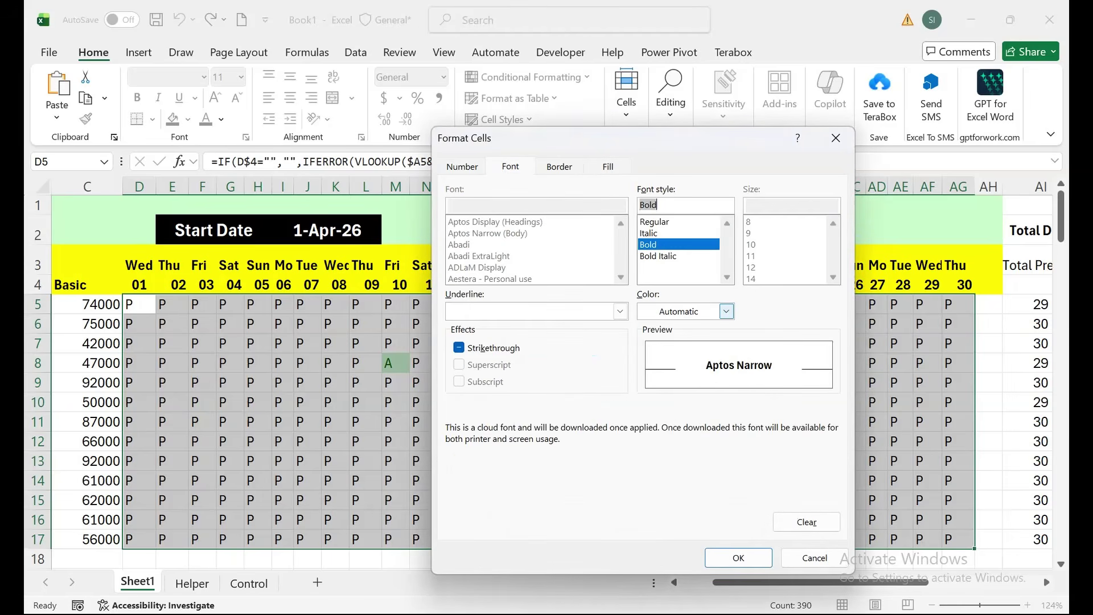
{"action": "left_click", "coordinate": [725, 312]}
{"action": "left_click", "coordinate": [672, 225]}
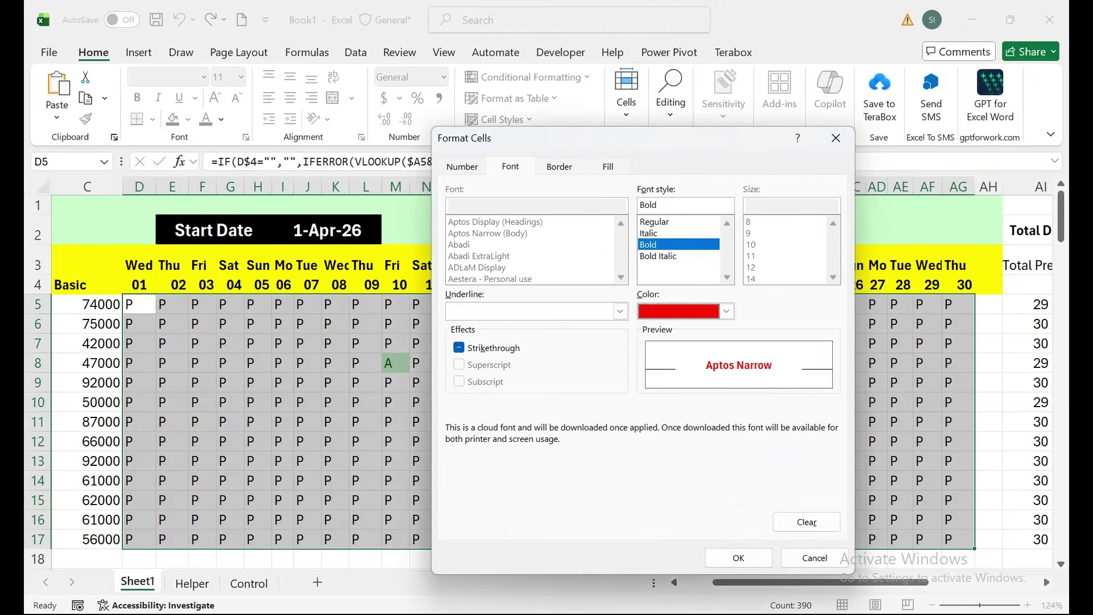
{"action": "key", "text": "Return"}
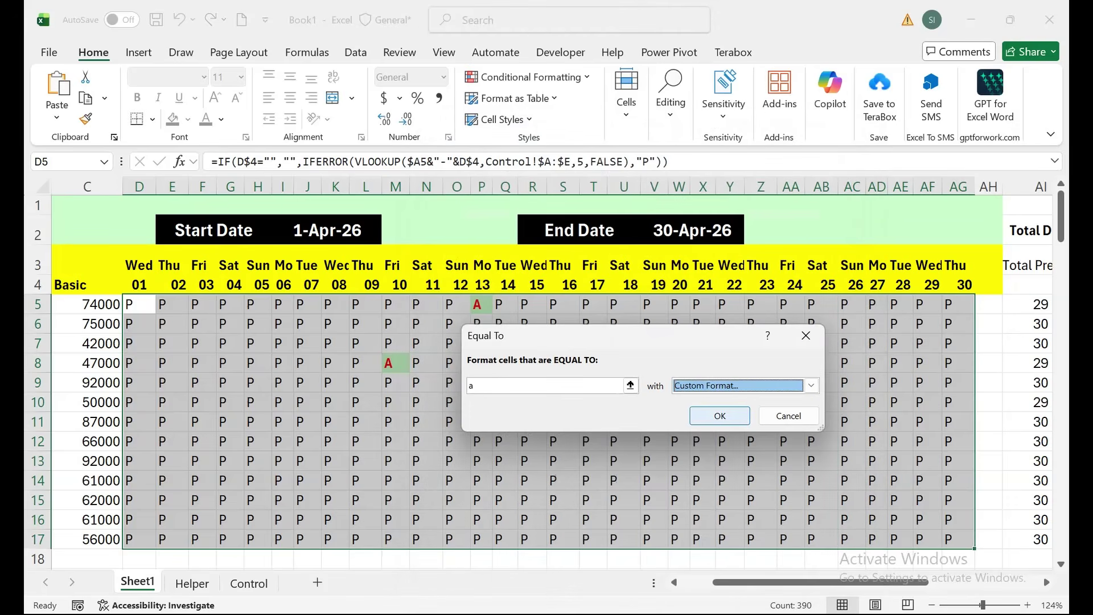
{"action": "key", "text": "Return"}
{"action": "left_click_drag", "start_coordinate": [139, 305], "coordinate": [958, 539]}
{"action": "left_click", "coordinate": [533, 422]}
{"action": "left_click_drag", "start_coordinate": [308, 362], "coordinate": [83, 363]}
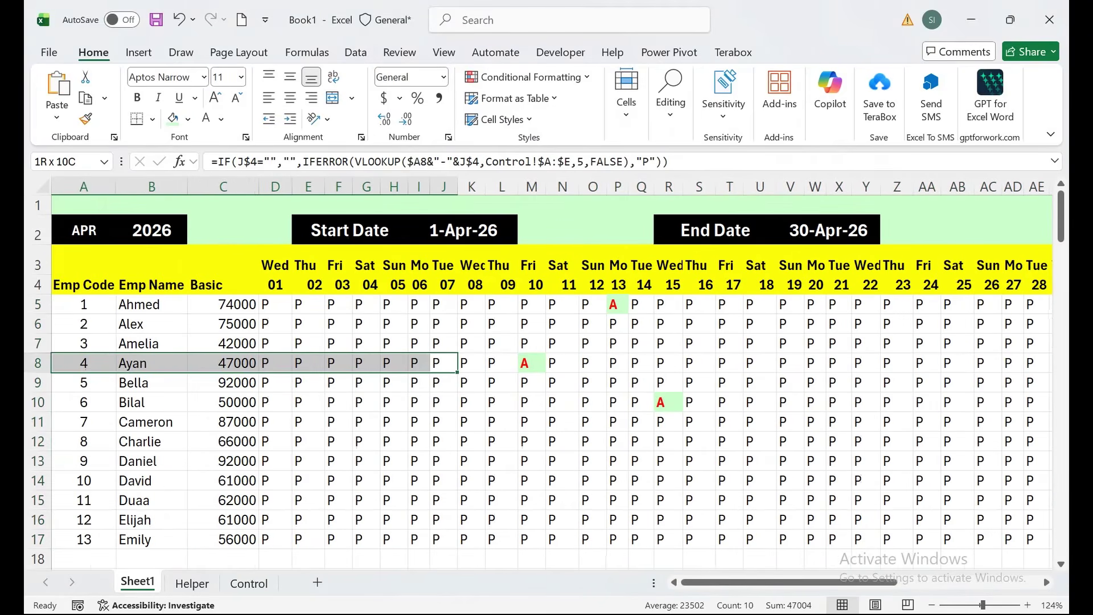
{"action": "left_click", "coordinate": [592, 461]}
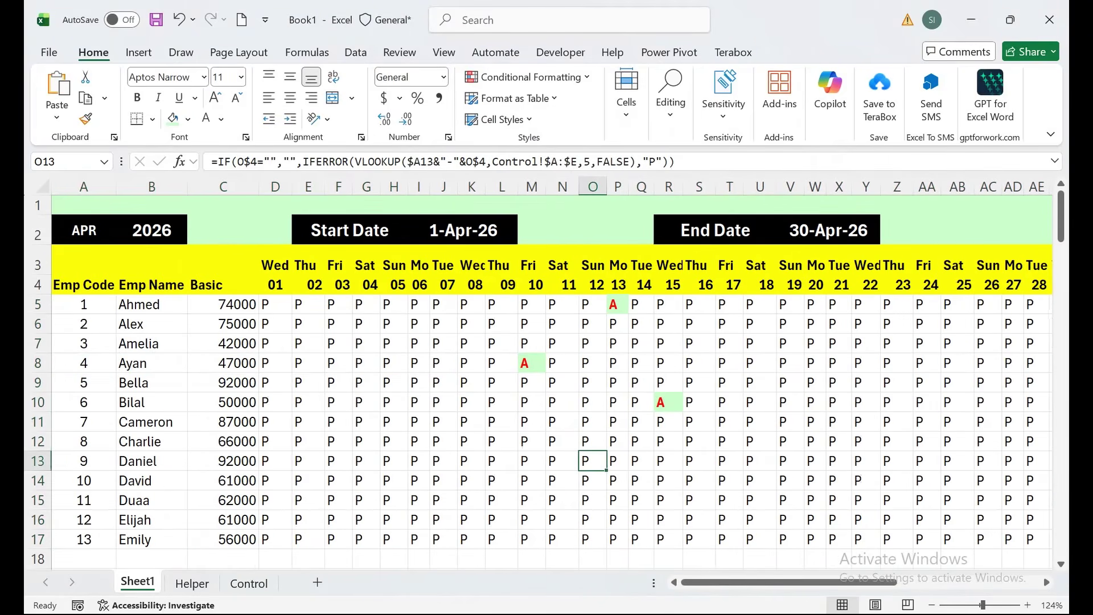